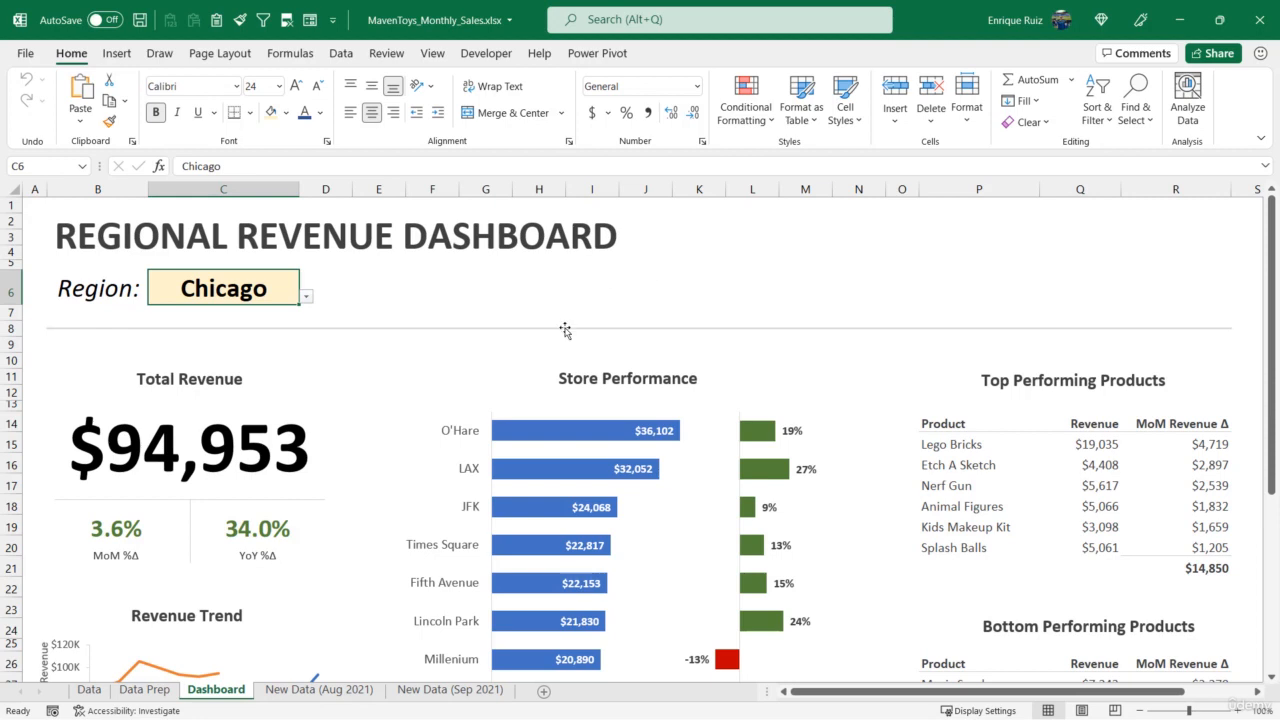
- Insert the picture MavenToys_Logo.png from this device and place it in the dashboard header above the Top Performing Products table
left_click(116, 53)
left_click(226, 107)
left_click(205, 162)
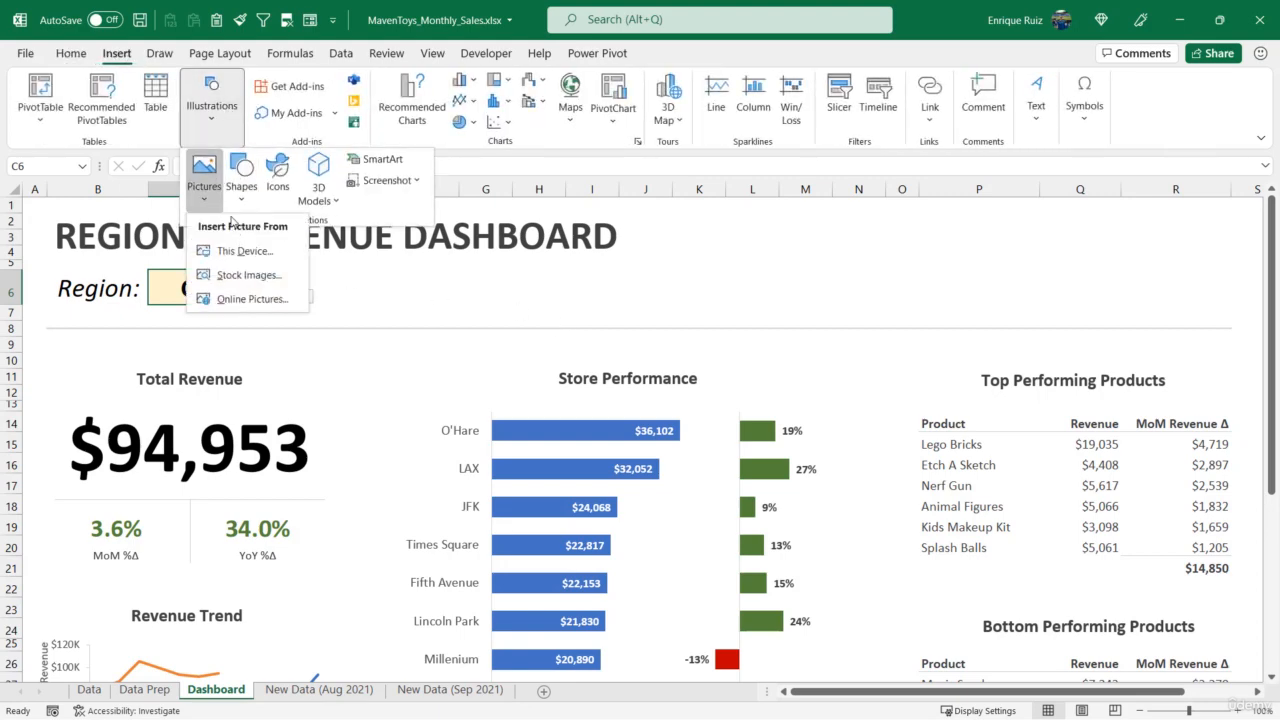
left_click(222, 250)
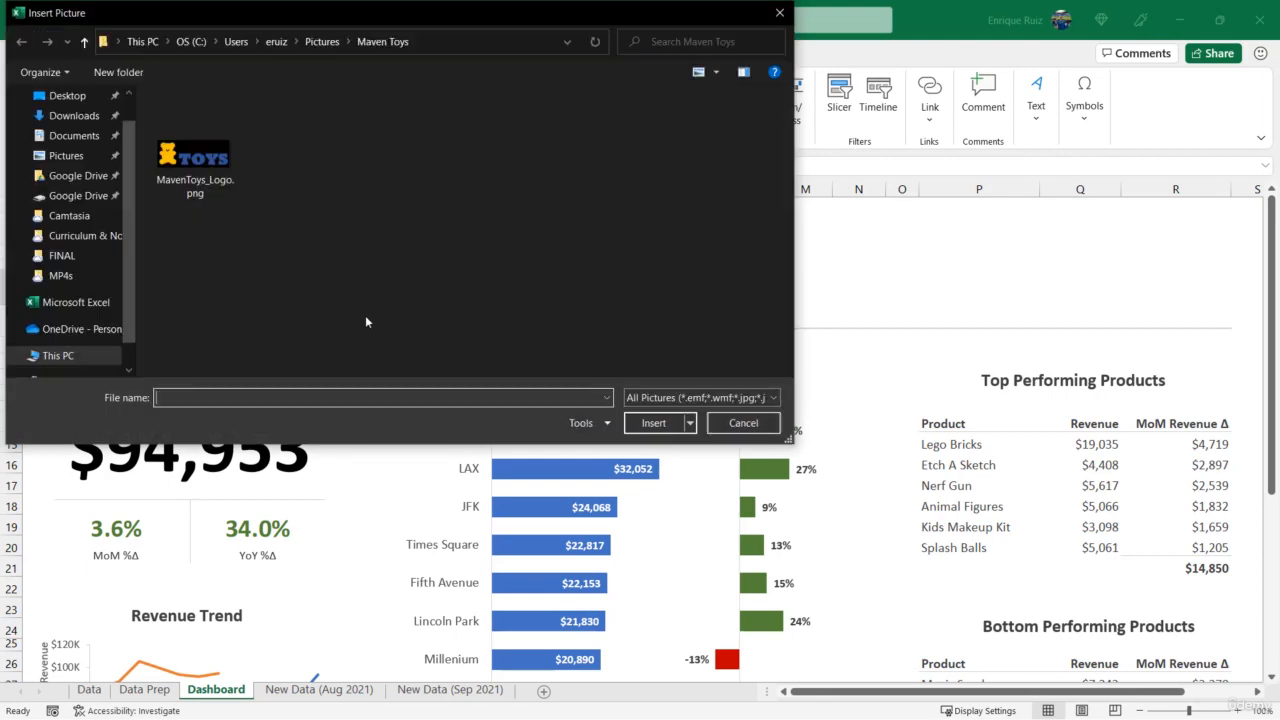
double_click(196, 160)
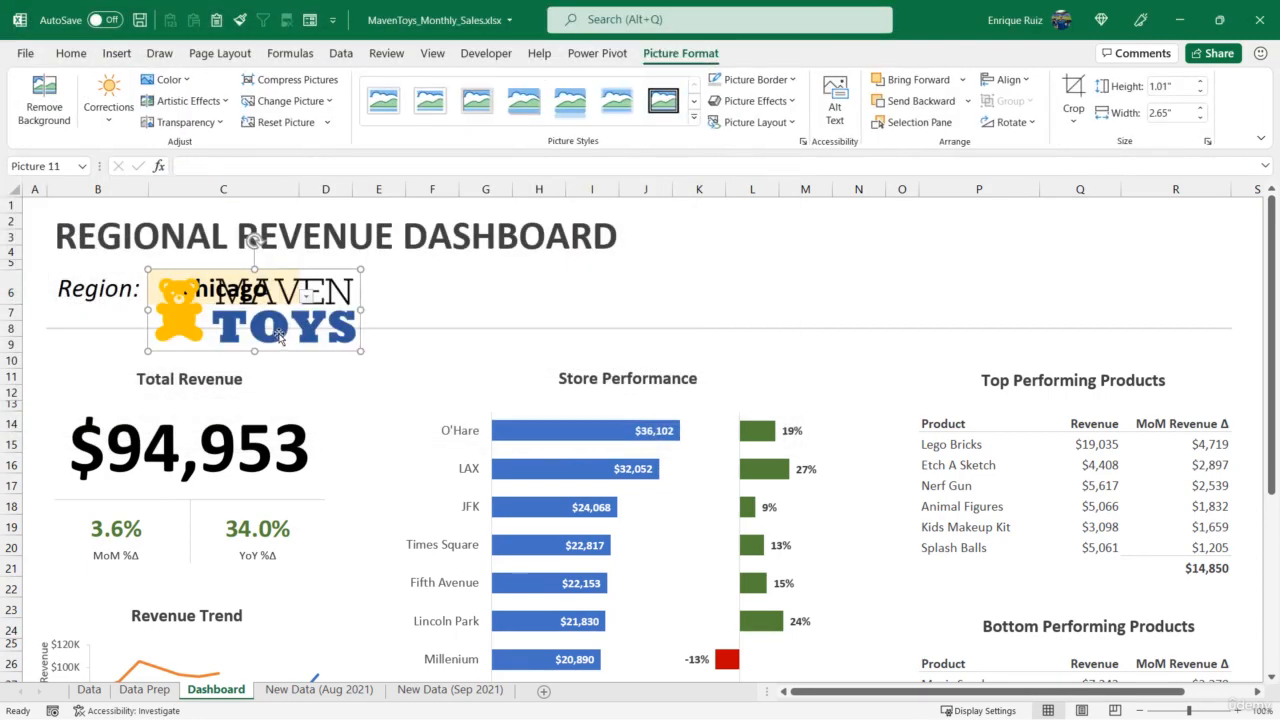
left_click_drag(279, 338, 1150, 287)
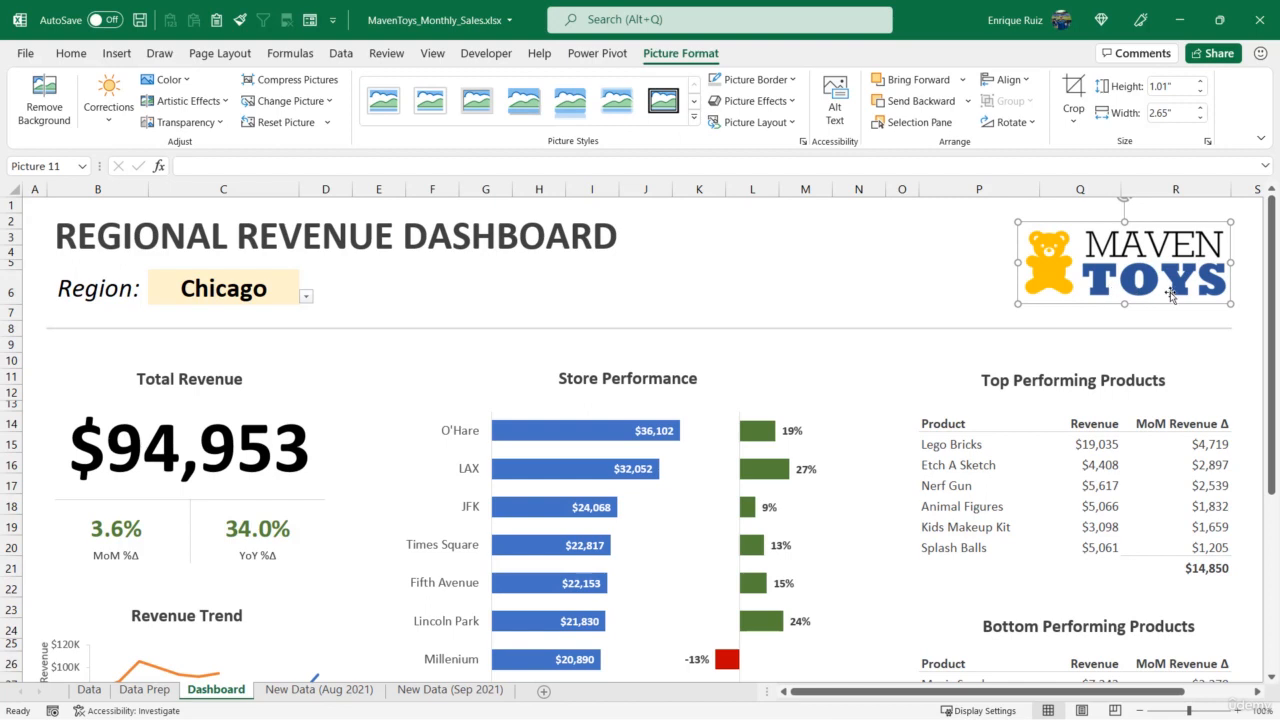
- Set the font colour of the region selection in C6 and the Total Revenue figure to the darker theme blue
left_click(228, 292)
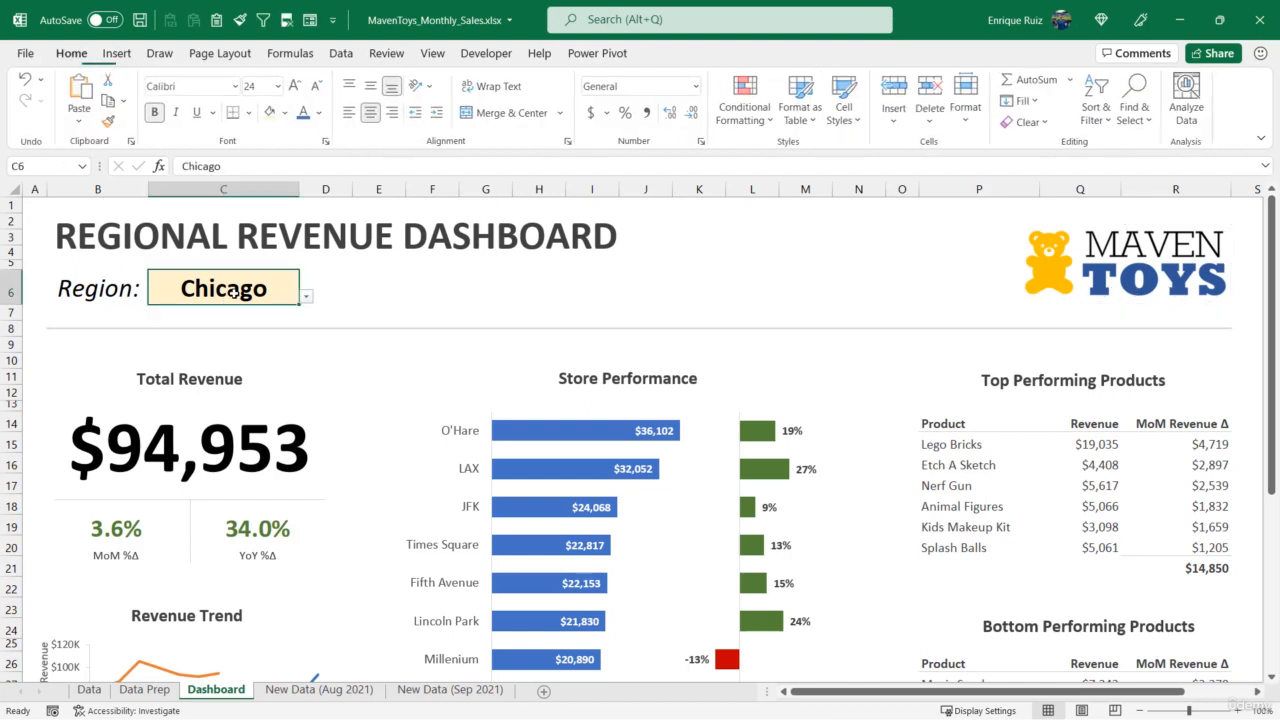
left_click(316, 119)
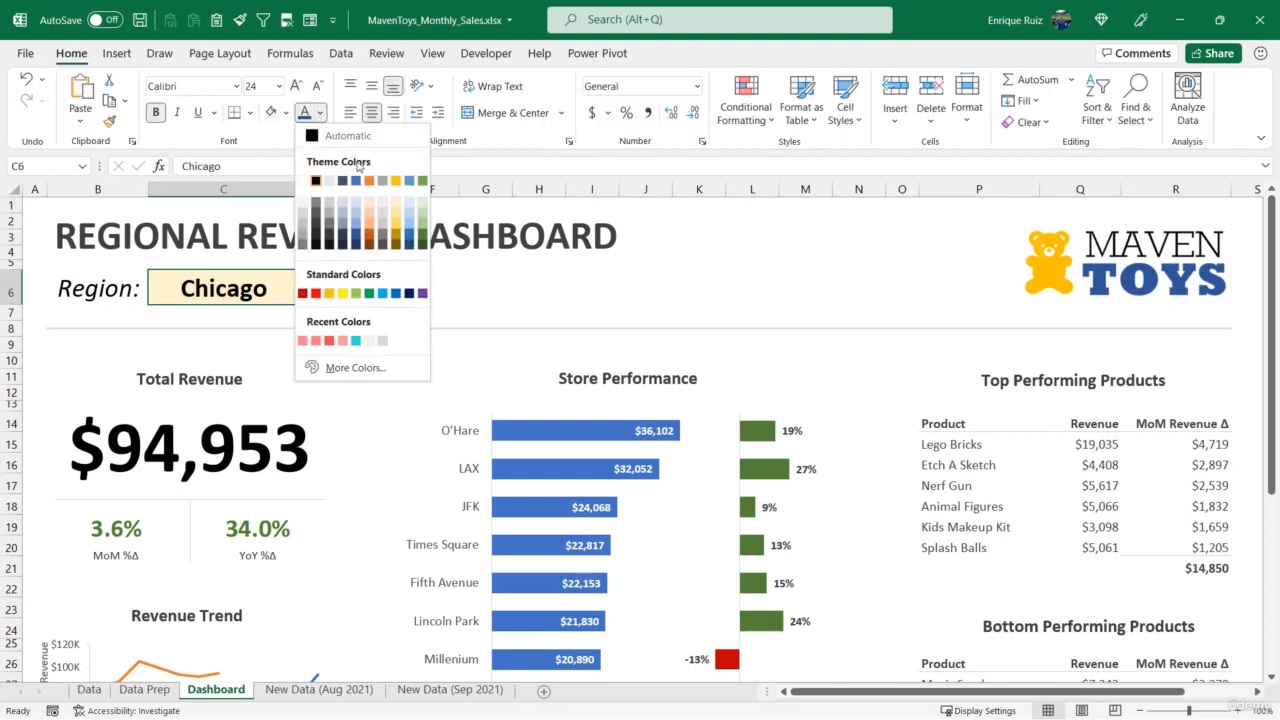
left_click(357, 236)
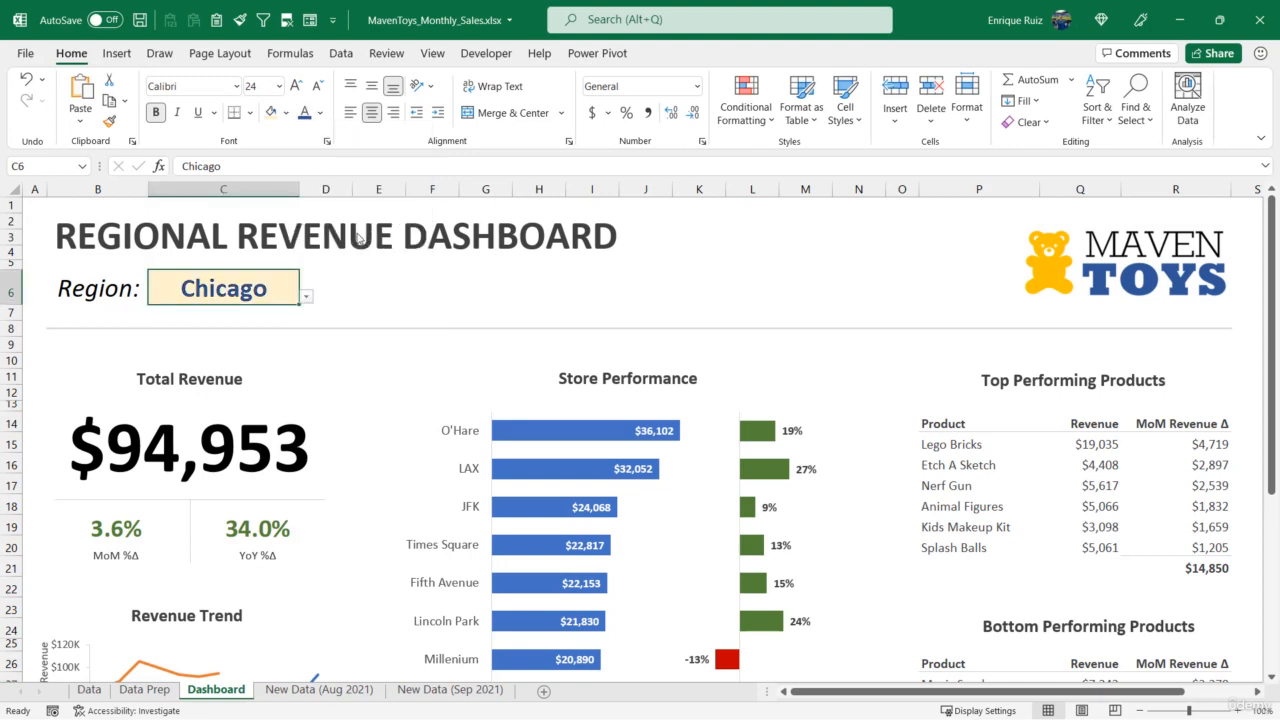
left_click(101, 437)
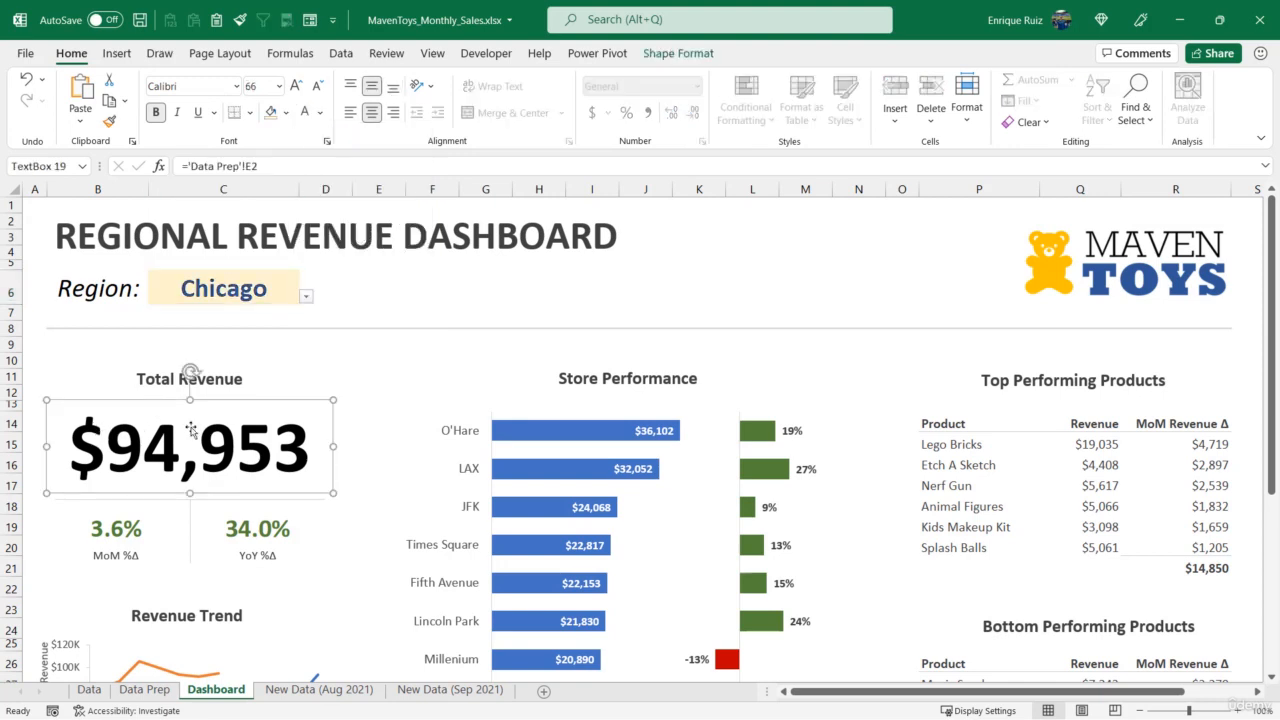
left_click(319, 112)
left_click(355, 238)
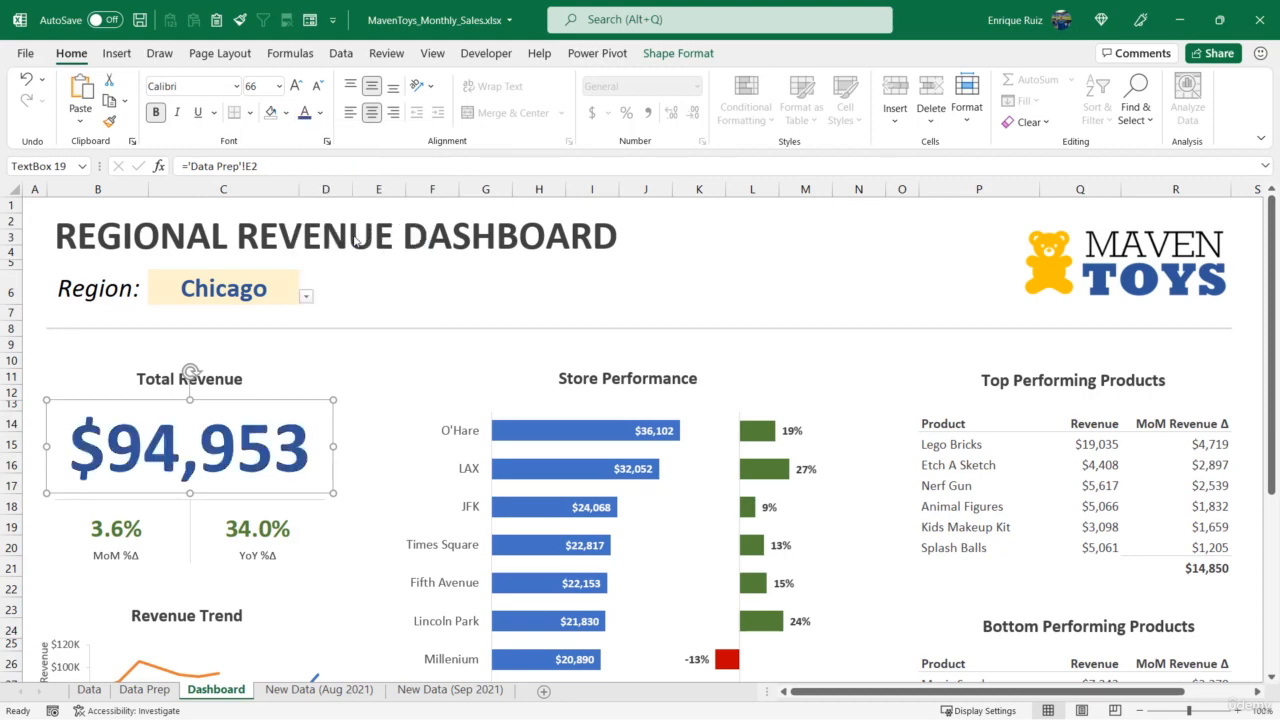
- Format the 2021 series in the Revenue Trend chart as a dark blue, smoothed line
scroll(355, 238, "down", 5)
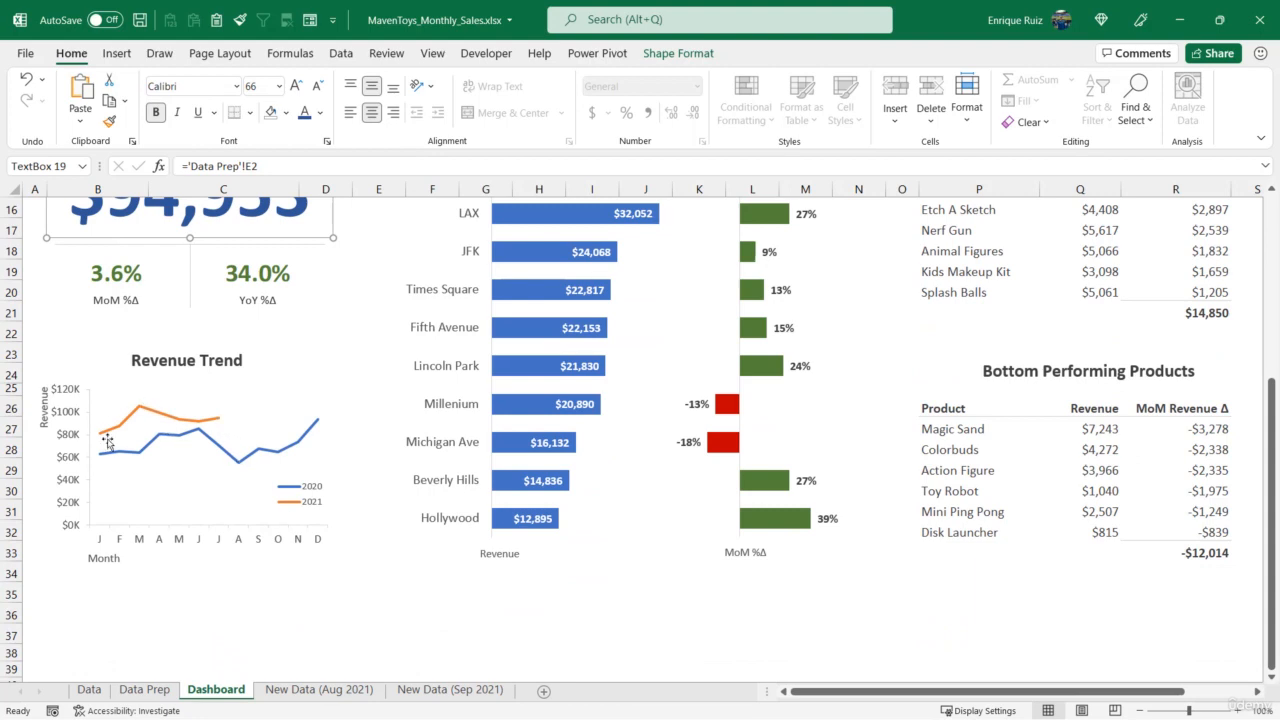
left_click(155, 419)
right_click(157, 413)
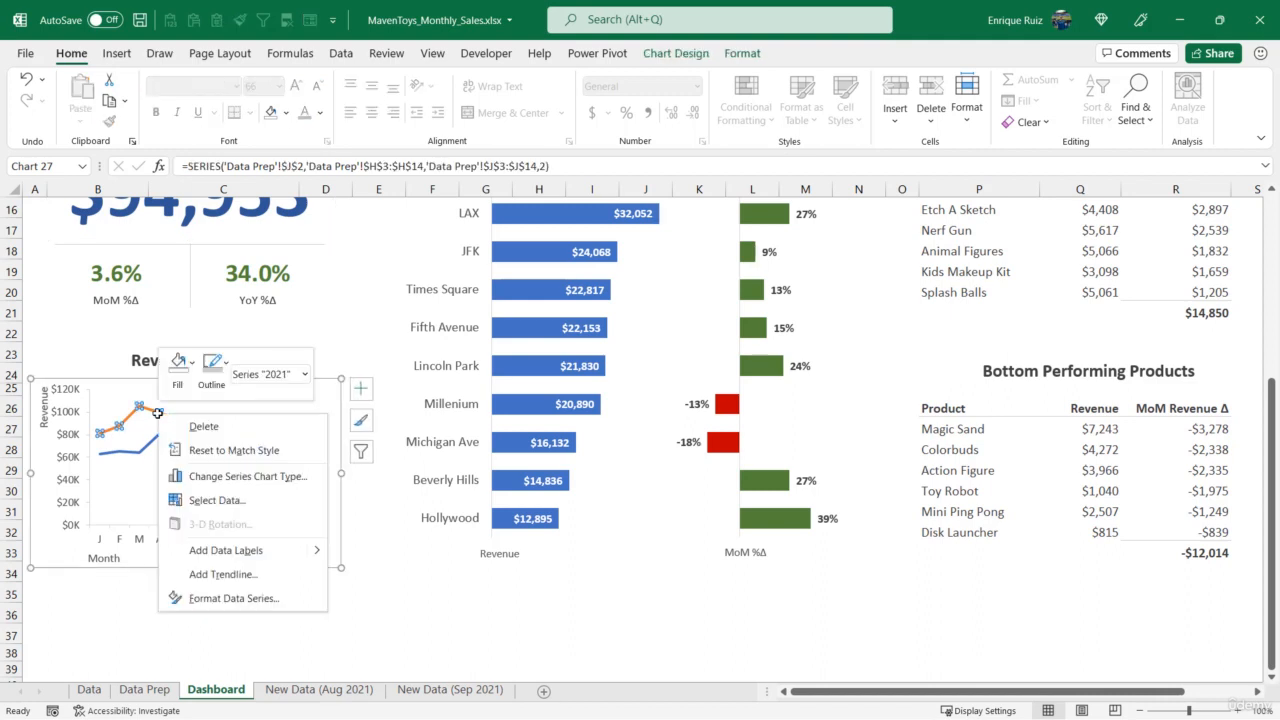
left_click(226, 598)
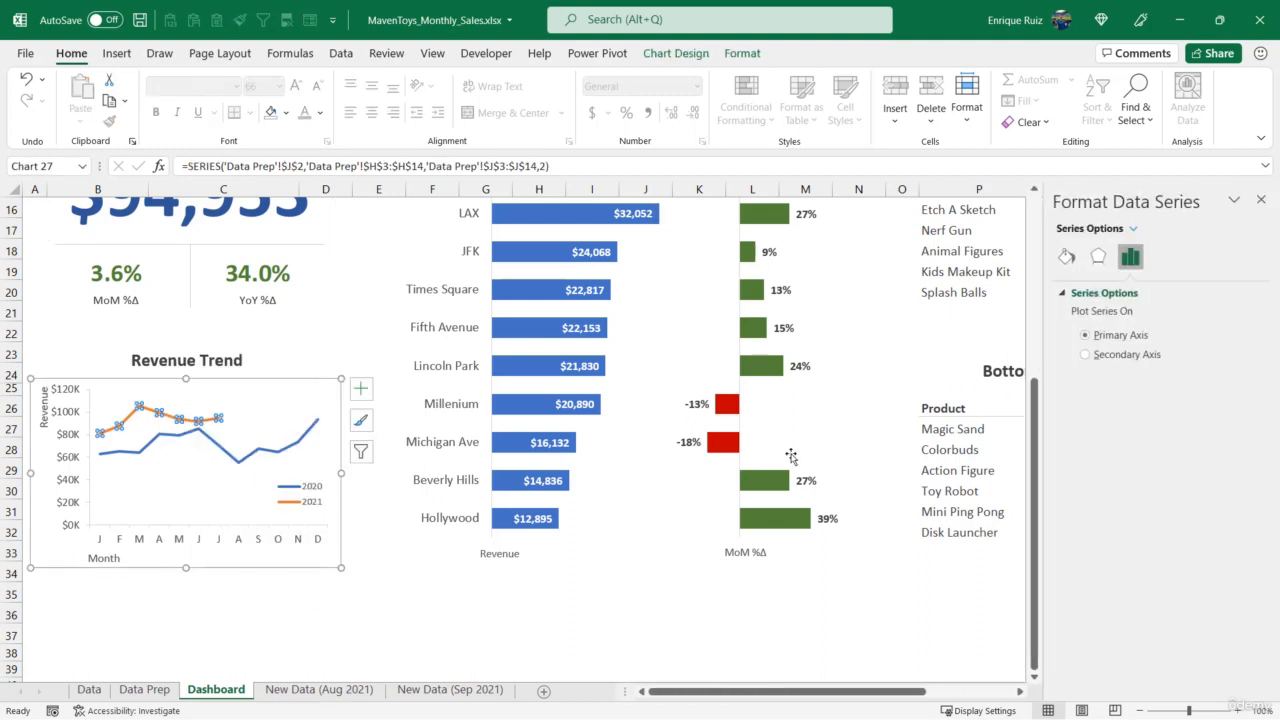
left_click(1067, 257)
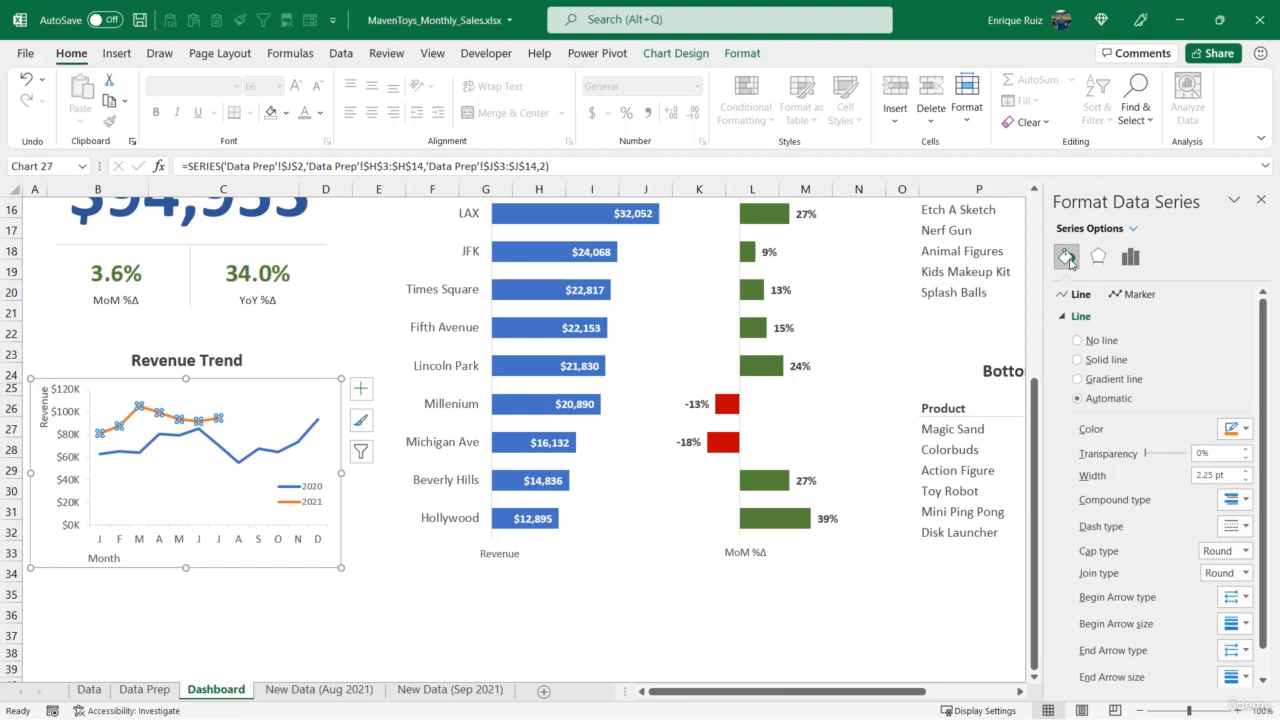
left_click(1233, 428)
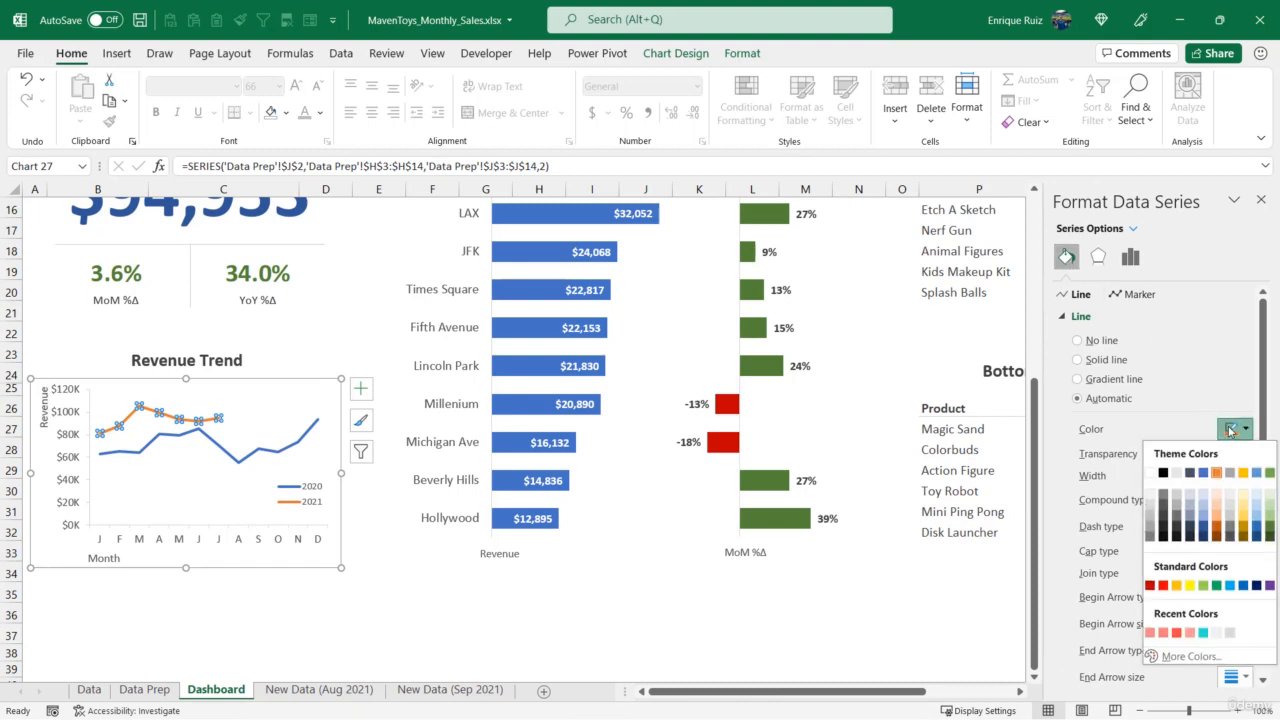
left_click(1207, 530)
scroll(1187, 508, "down", 1)
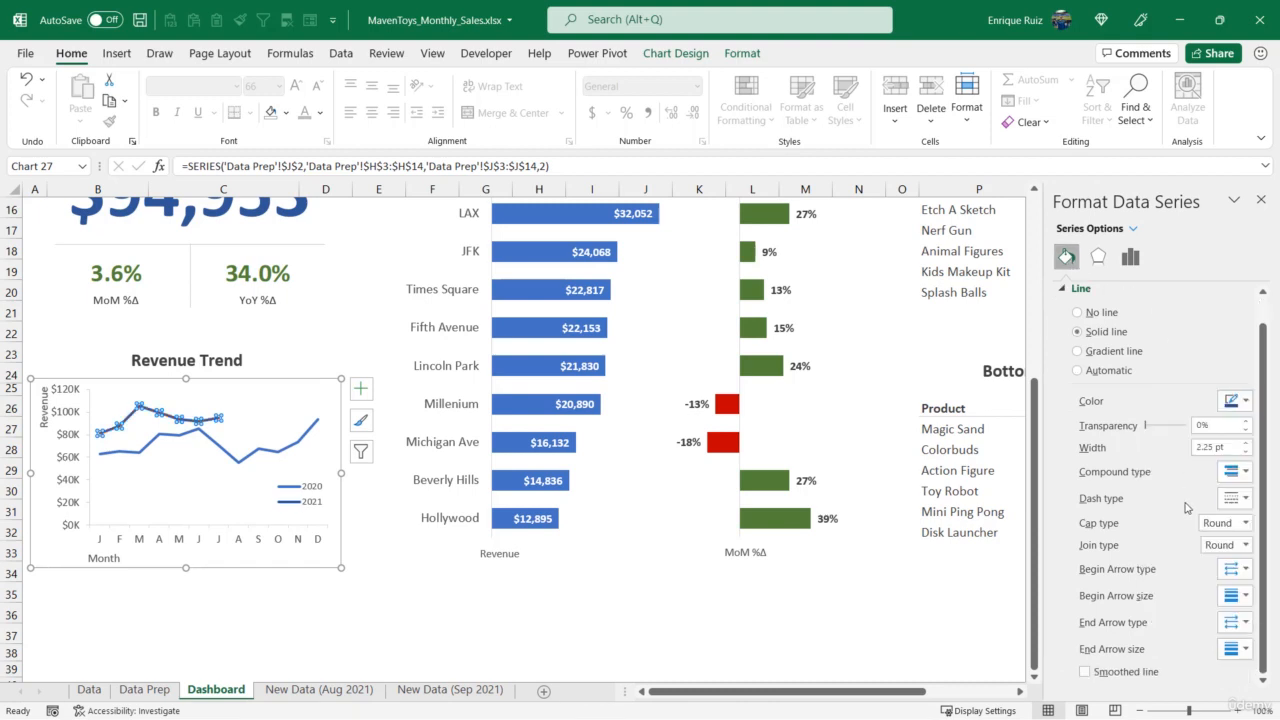
left_click(1086, 671)
- Format the 2020 series in the Revenue Trend chart as a grey, 1 pt, smoothed line
left_click(308, 435)
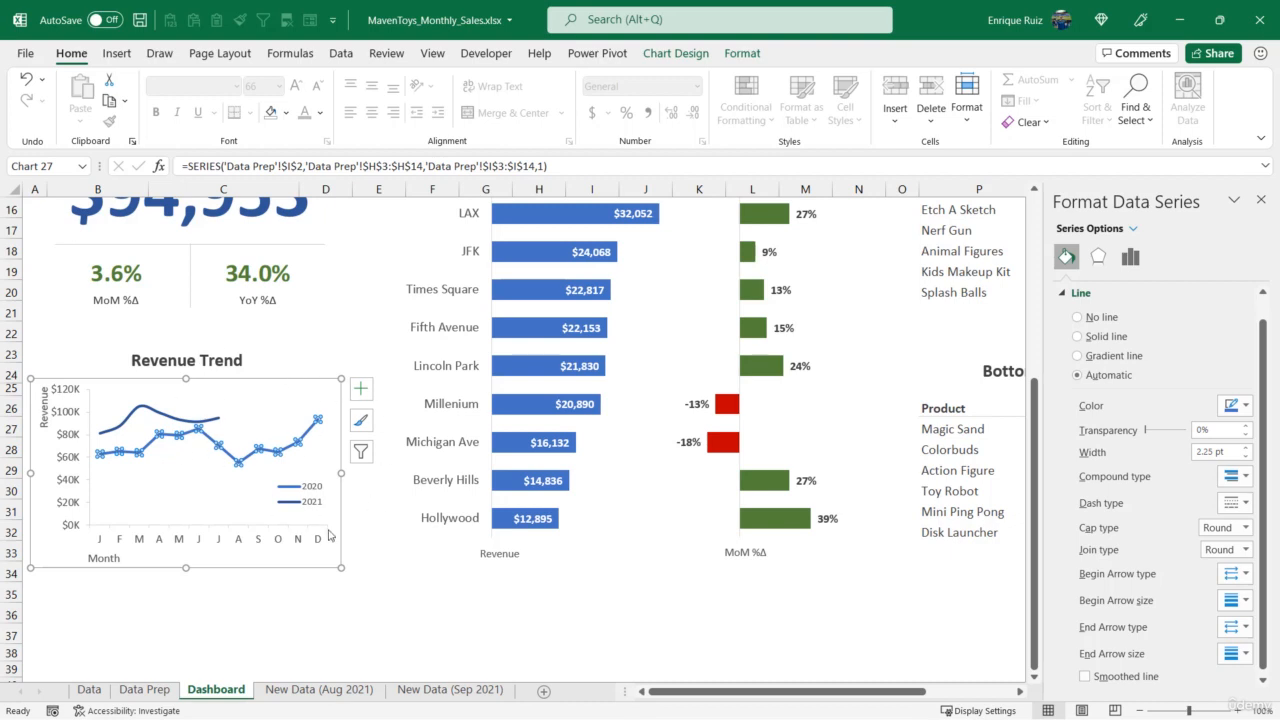
left_click(1238, 405)
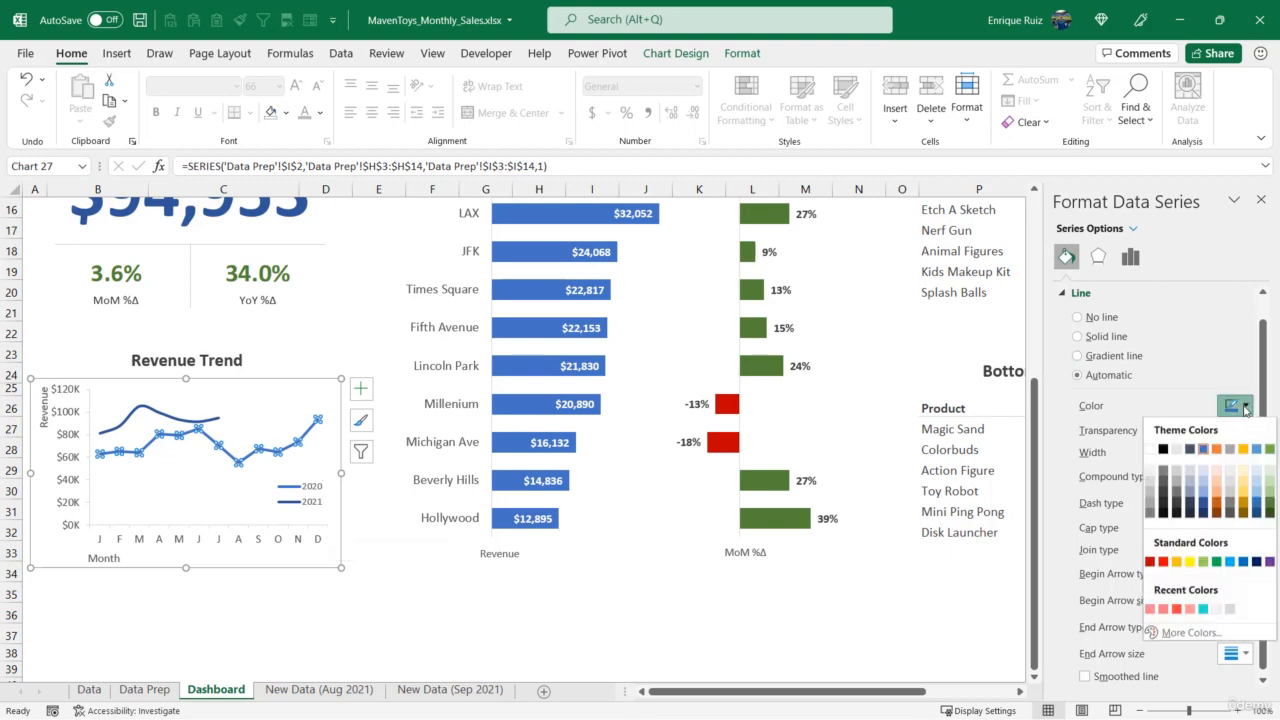
left_click(1231, 449)
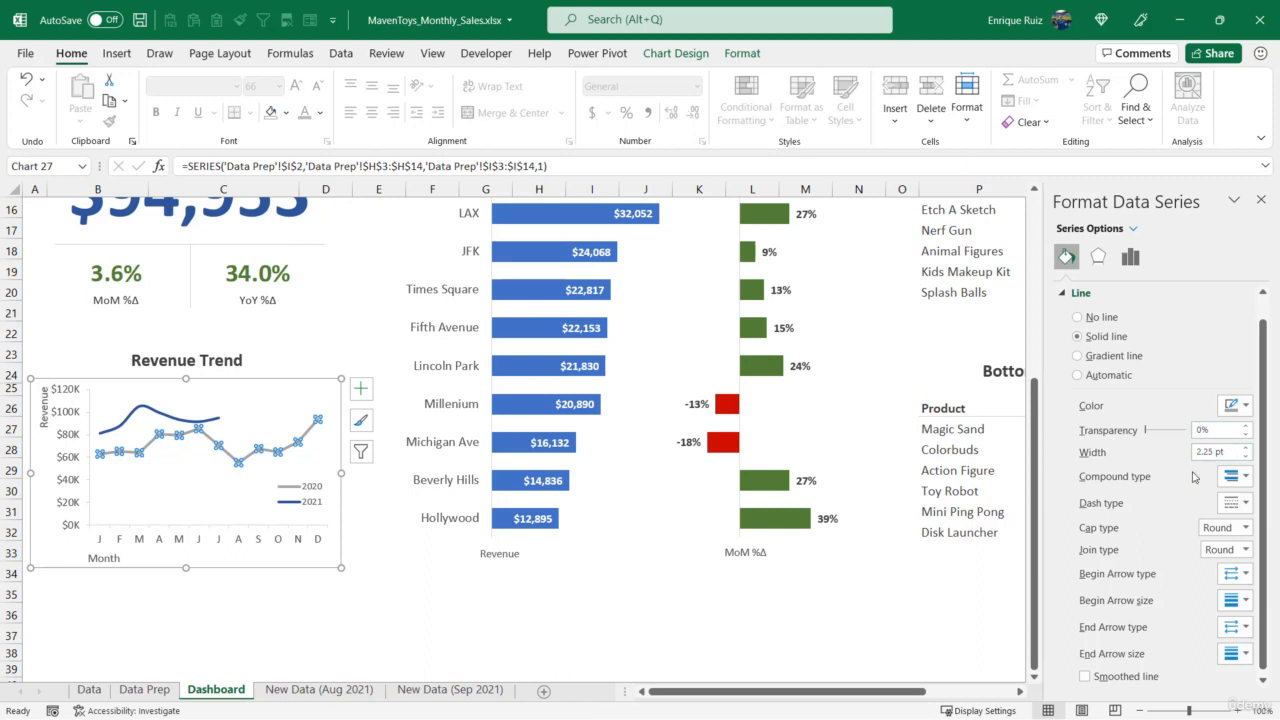
left_click(1245, 456)
left_click(1245, 456)
left_click(1245, 456)
left_click(1245, 456)
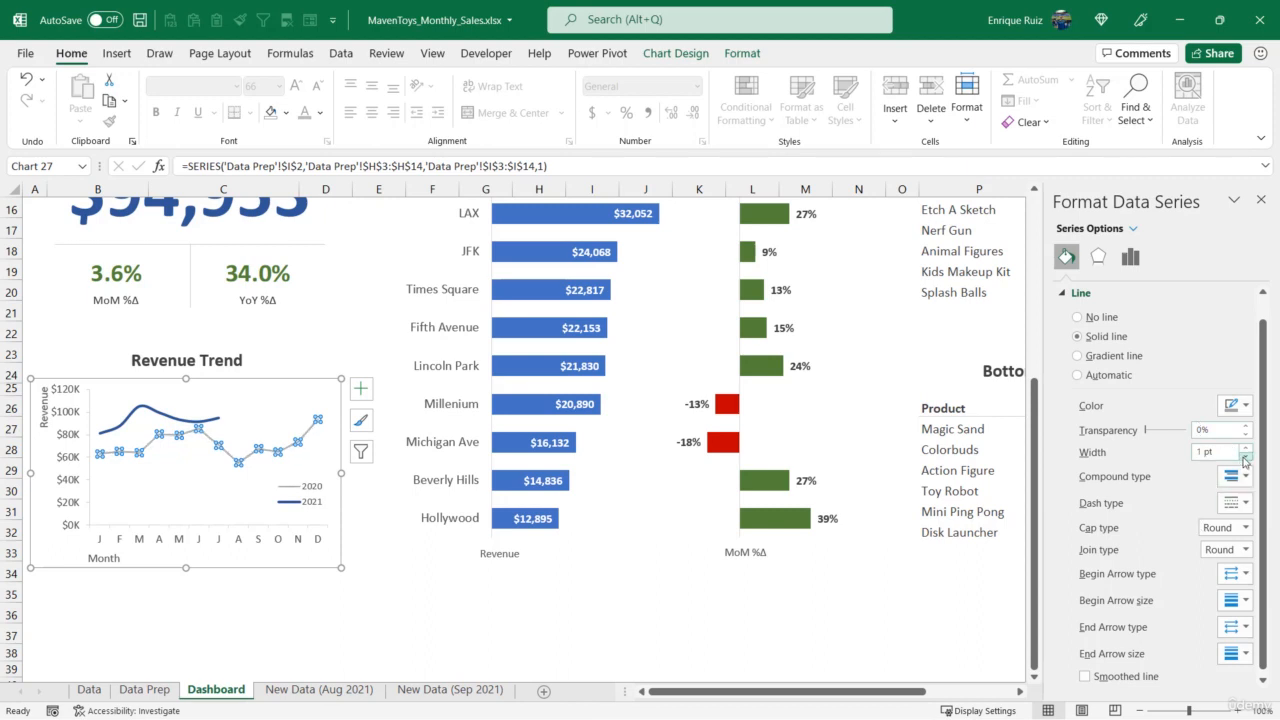
left_click(1087, 677)
left_click(1261, 200)
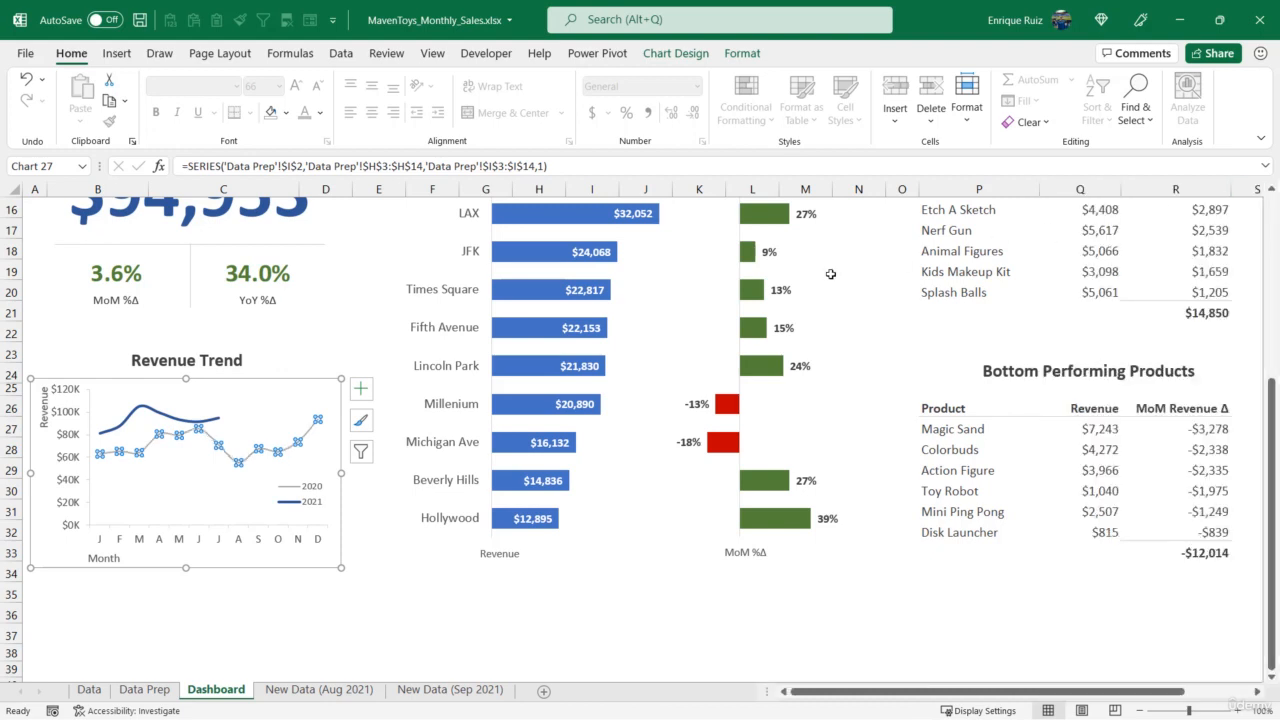
left_click(343, 565)
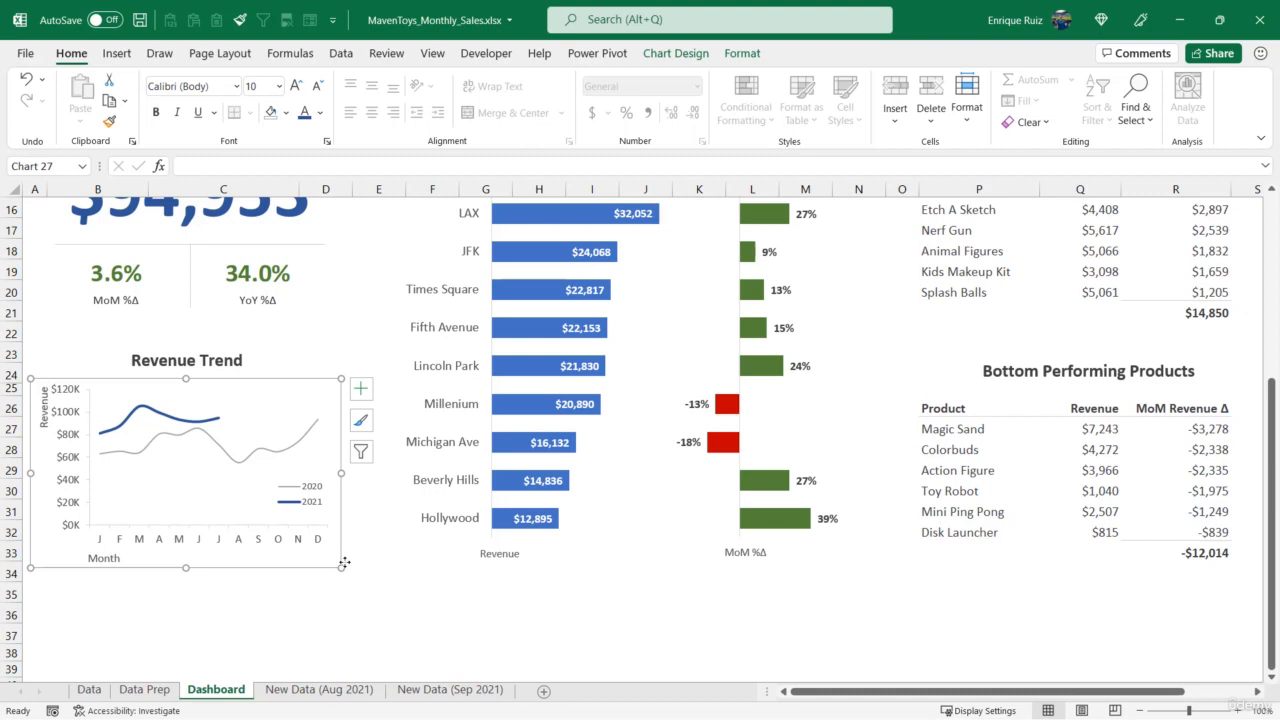
- Examine the marker options for the last data point of the 2021 line in the Revenue Trend chart
left_click(218, 422)
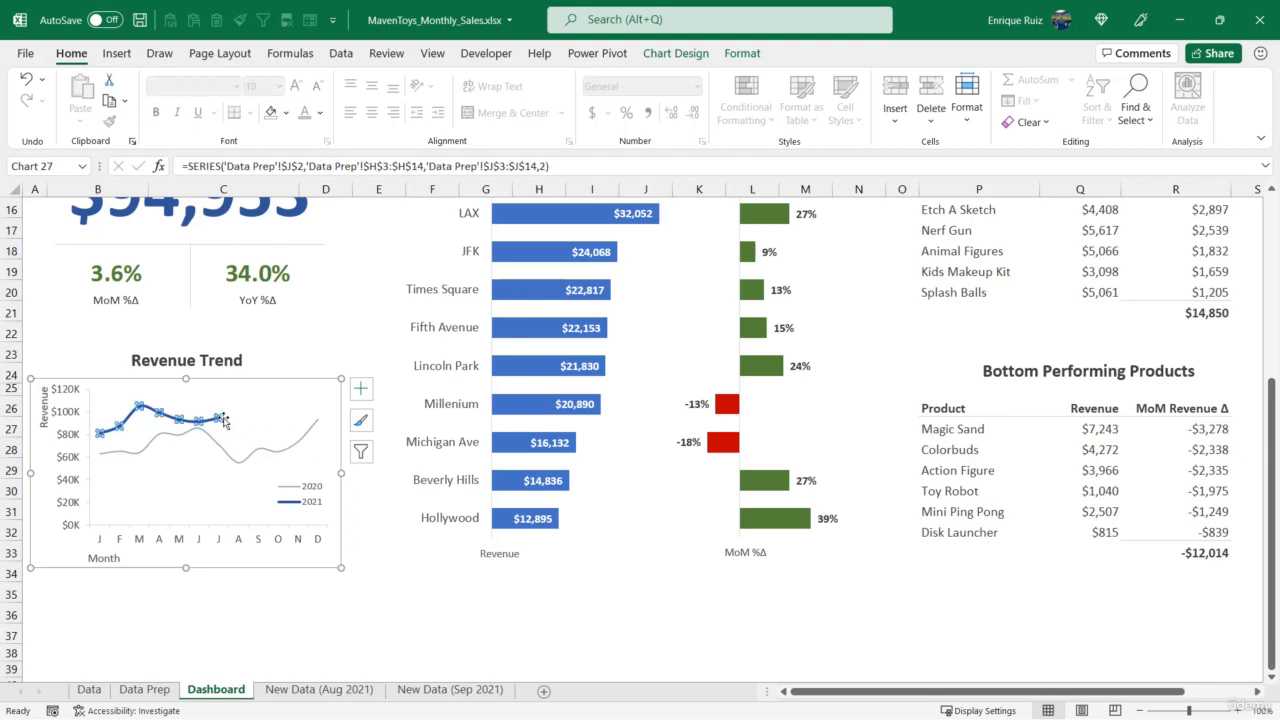
left_click(218, 421)
right_click(217, 418)
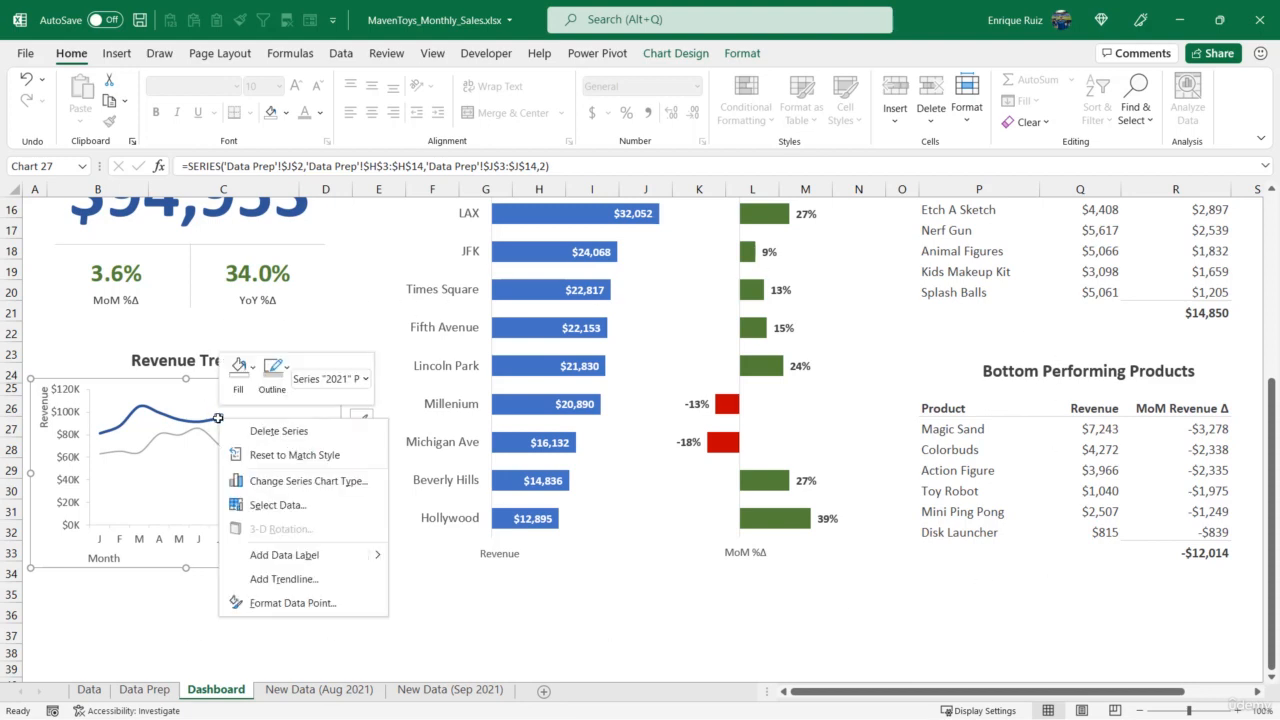
left_click(265, 603)
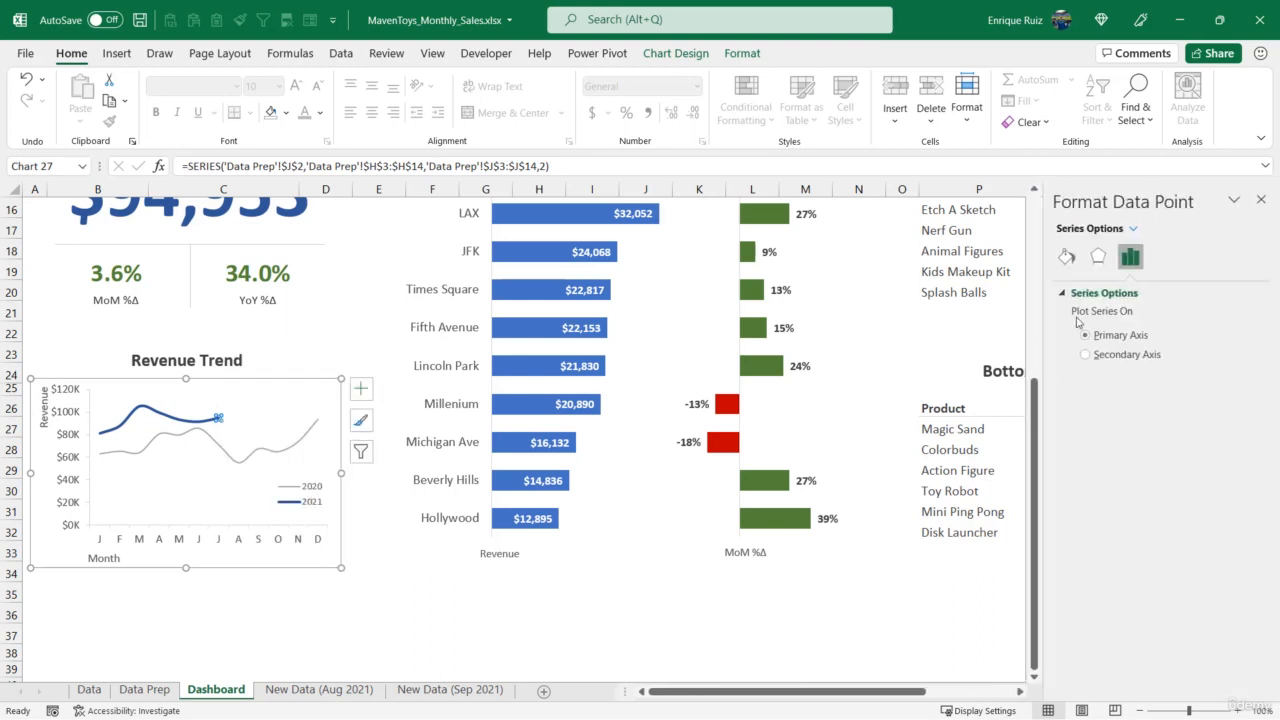
left_click(1067, 256)
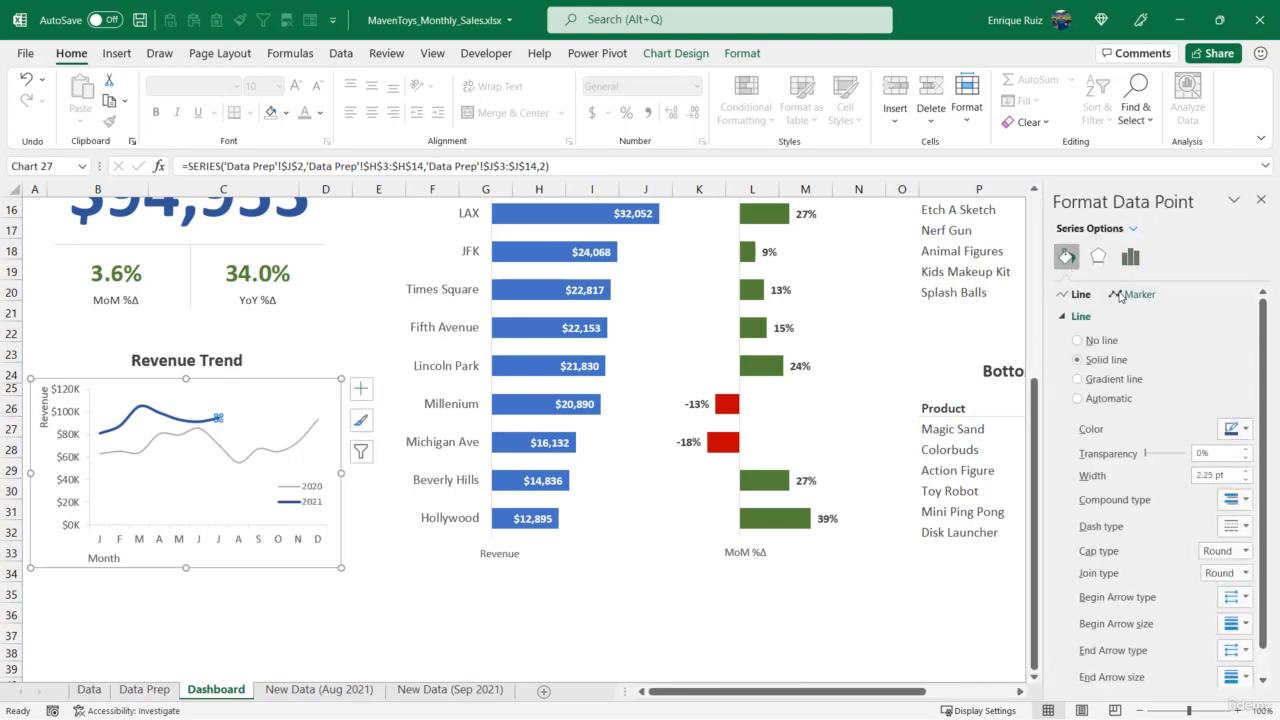
left_click(1122, 294)
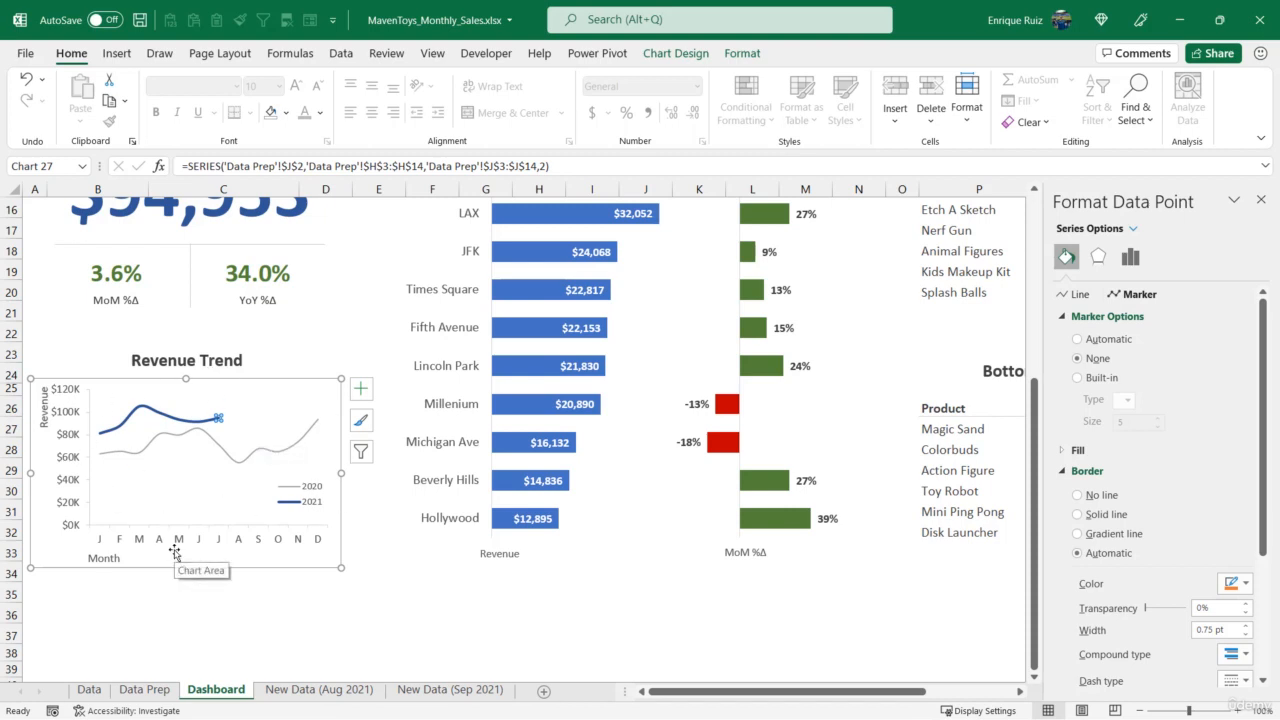
mouse_move(209, 425)
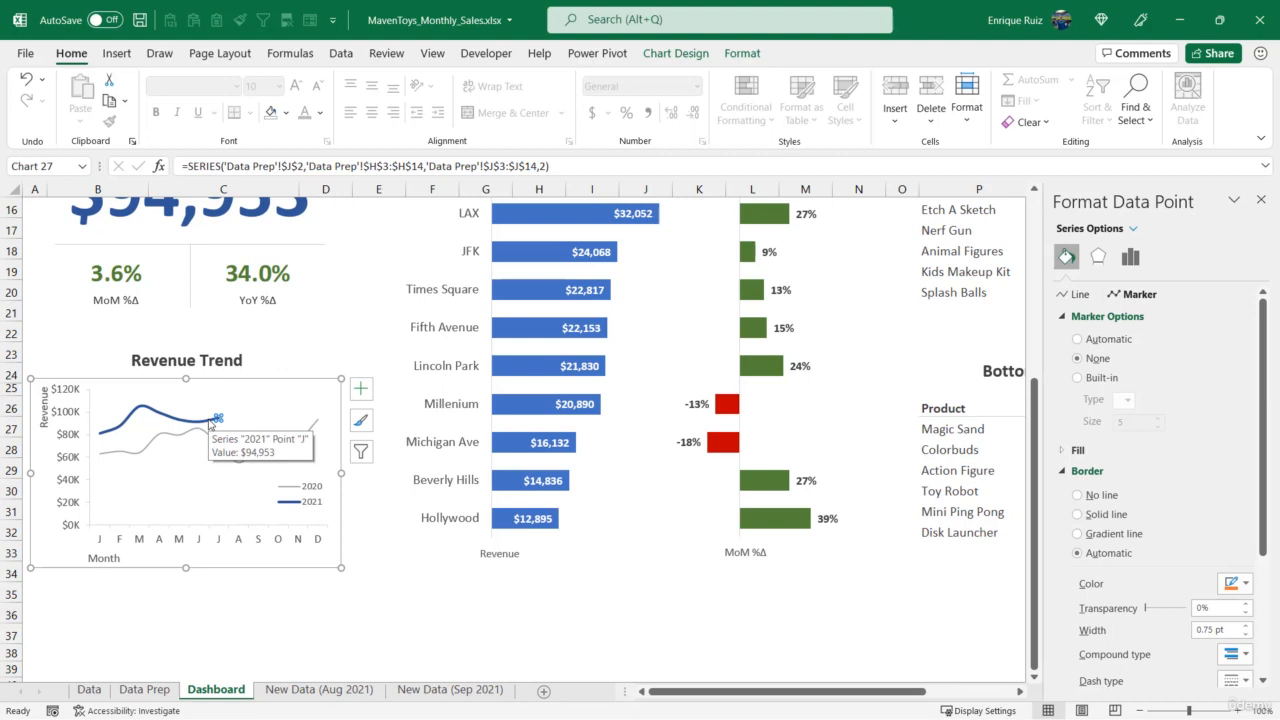
left_click(1261, 199)
left_click(410, 615)
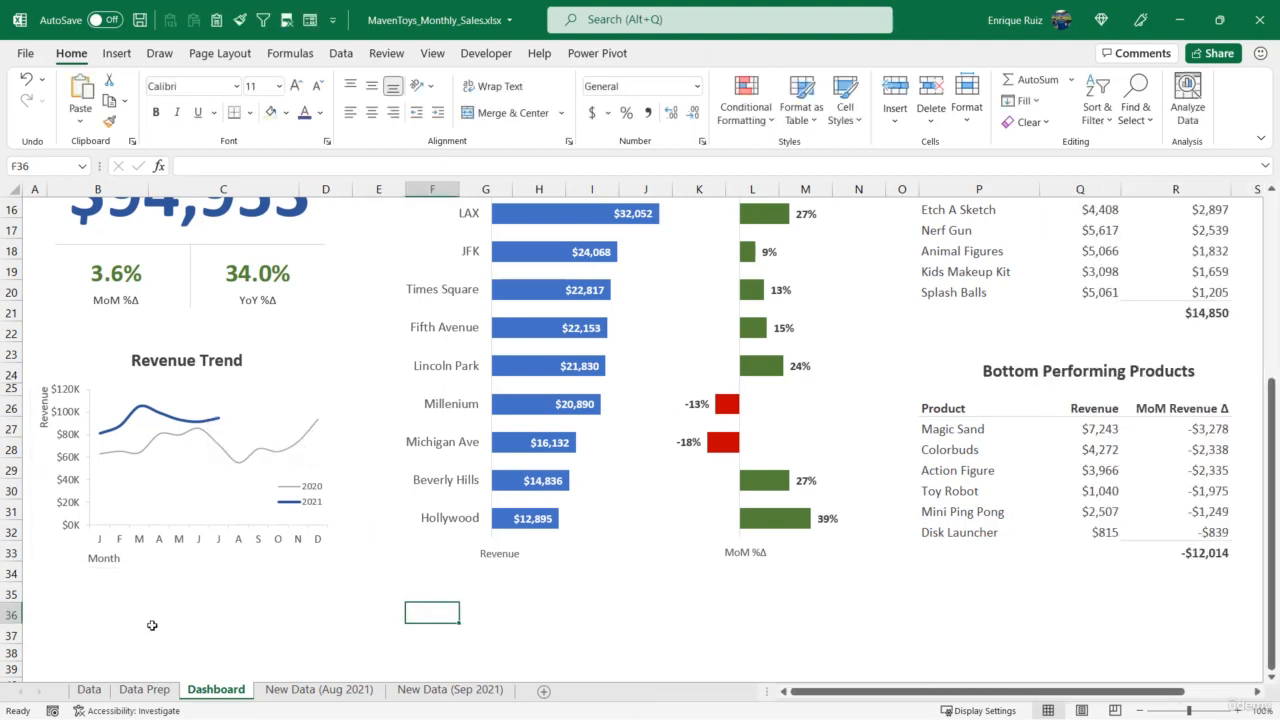
- On the Data Prep sheet, insert a column after the 2021 revenue trend values and head it "Selection" in K2
left_click(143, 690)
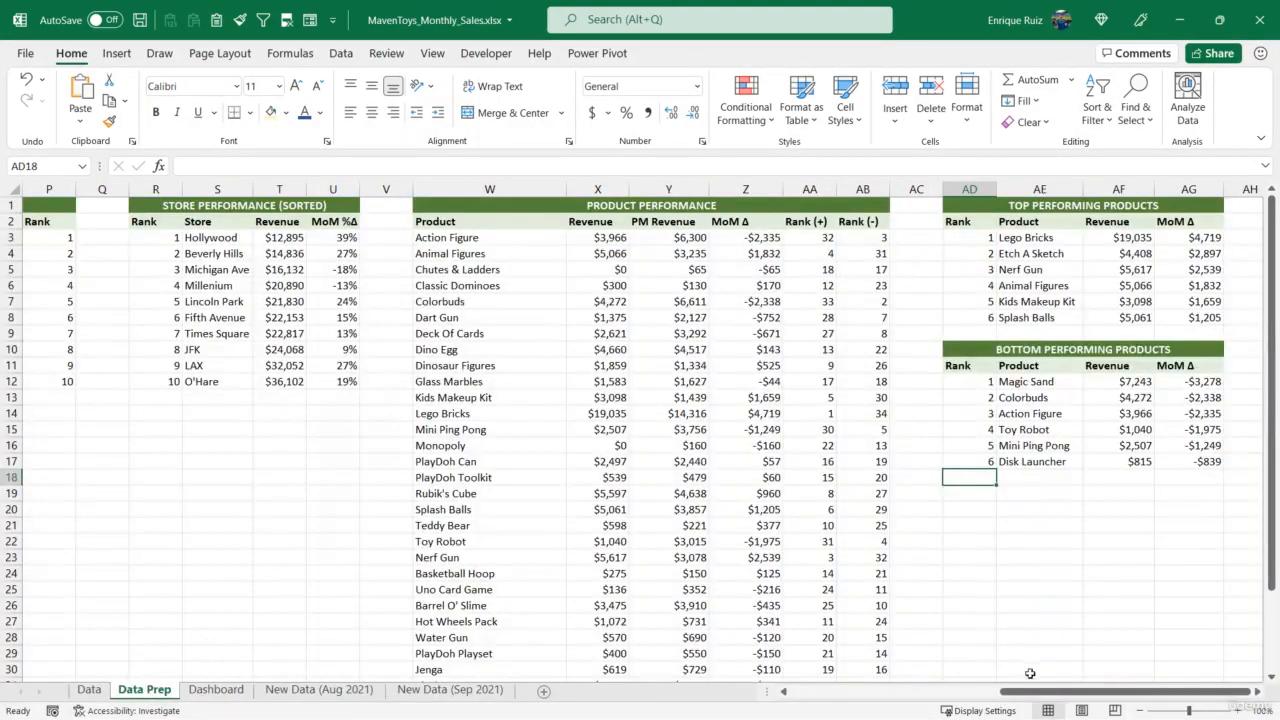
left_click_drag(1030, 690, 690, 657)
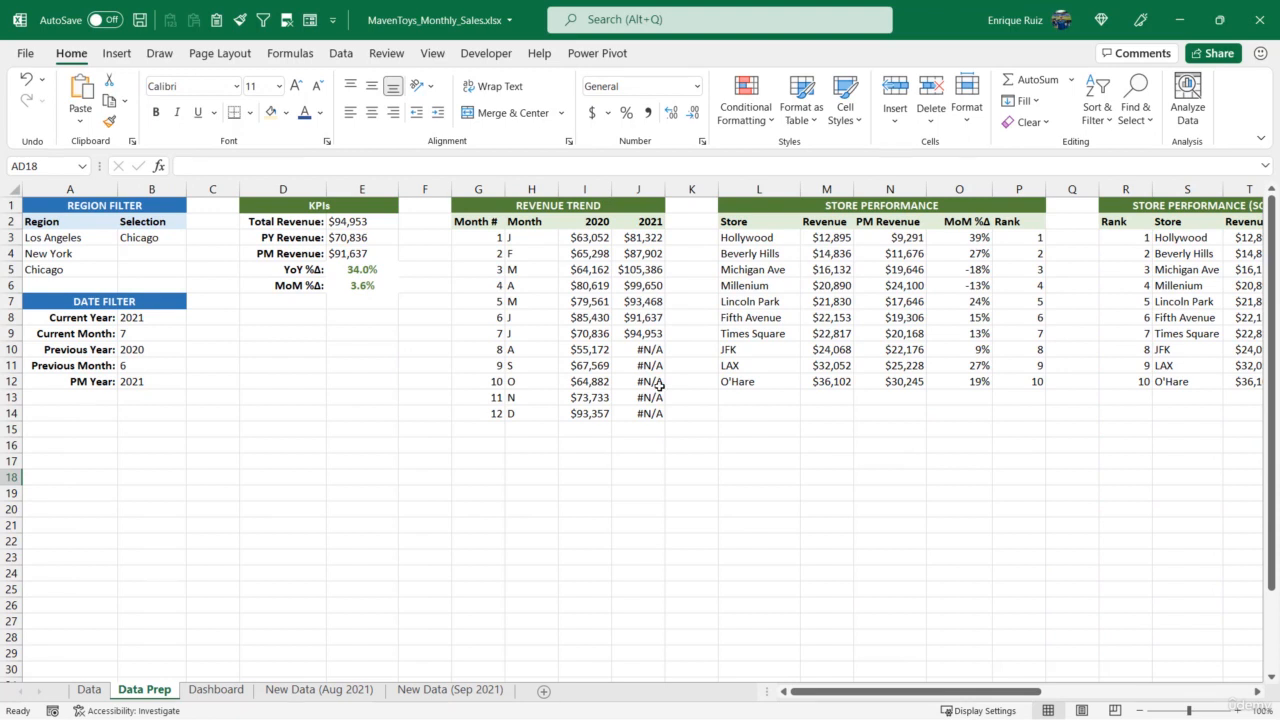
right_click(686, 190)
left_click(714, 334)
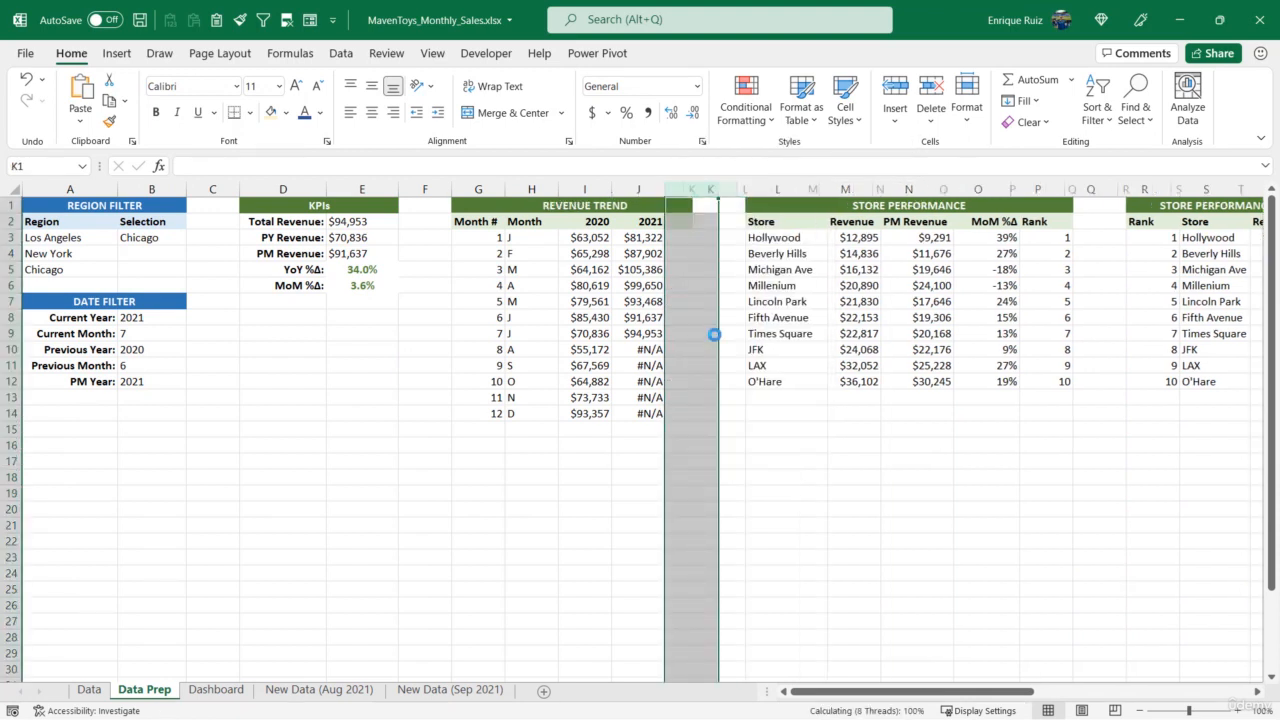
left_click(702, 222)
type("Sele")
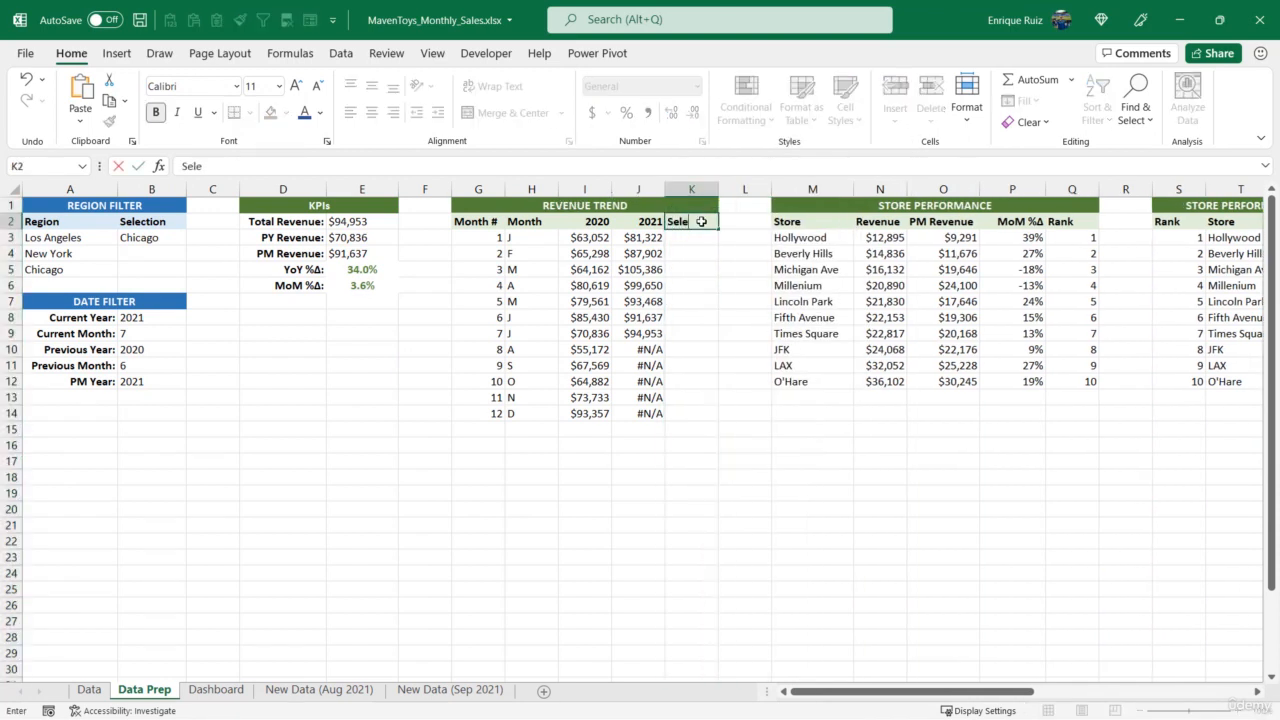
type("ction")
key("Return")
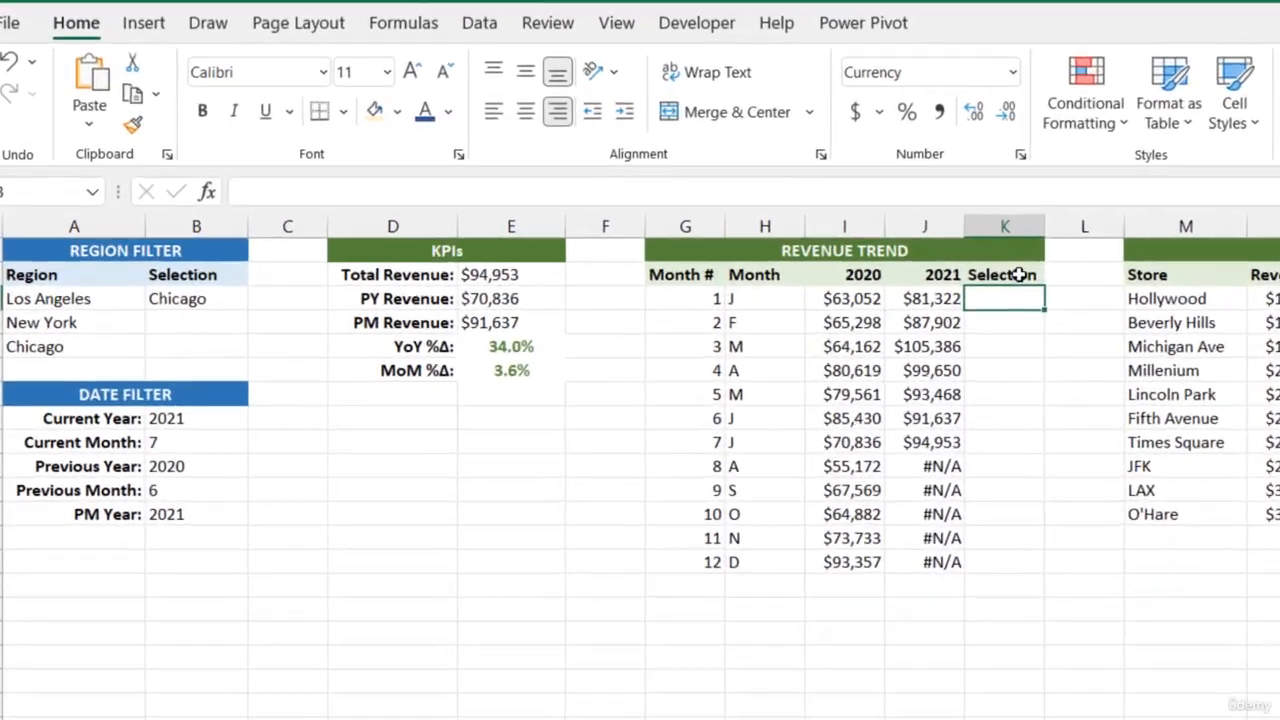
- In K3, enter the formula =IF(G3=CurMonth,J3,NA()) to return 2021 revenue only for the current month
type("=IF")
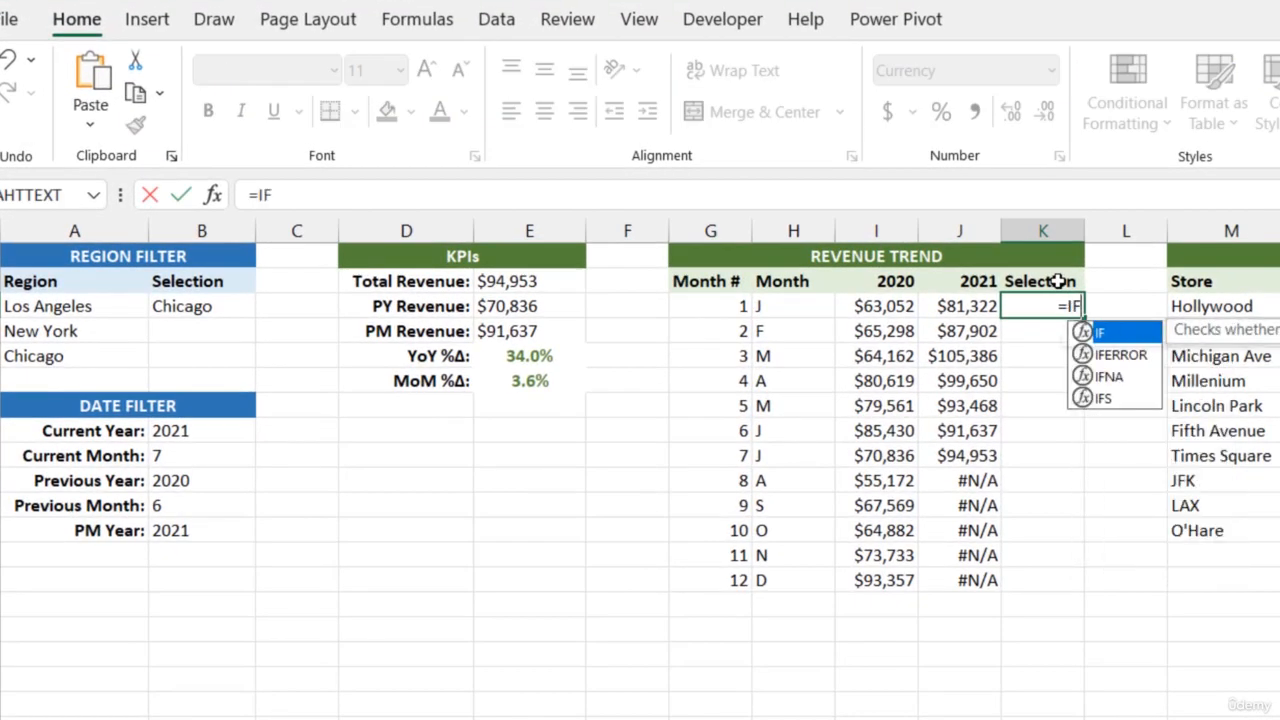
type("(")
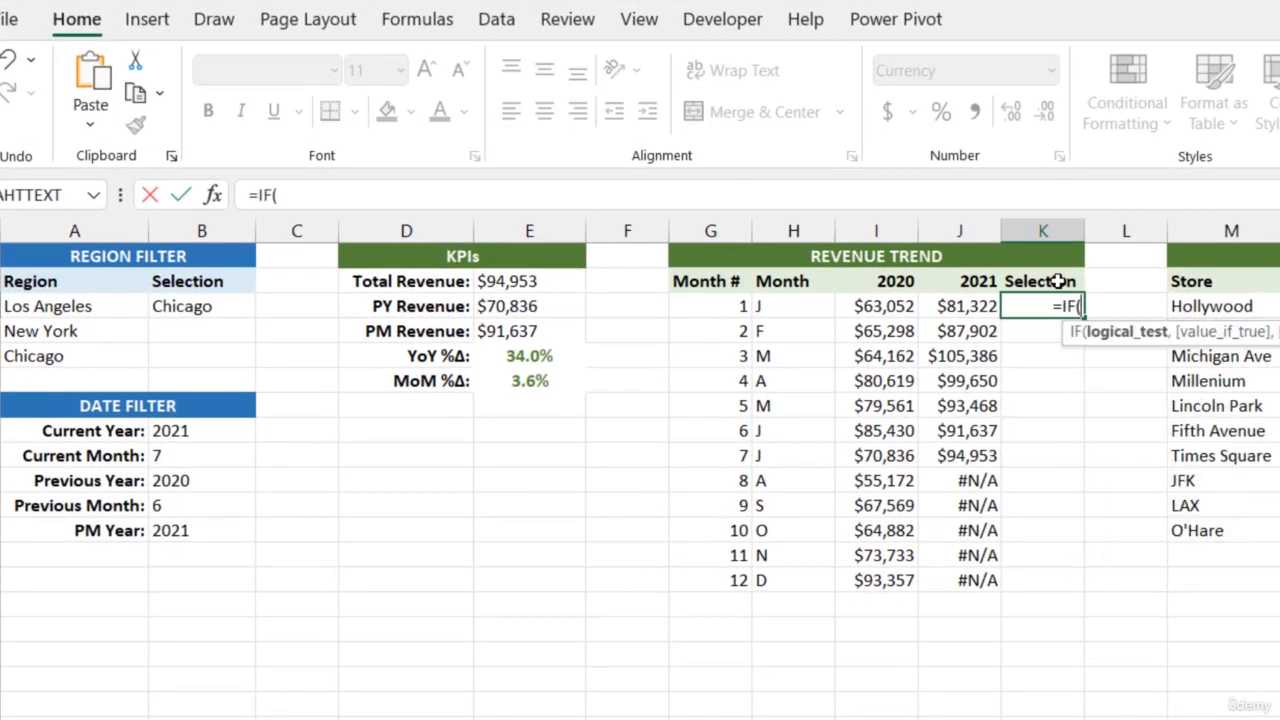
left_click(704, 309)
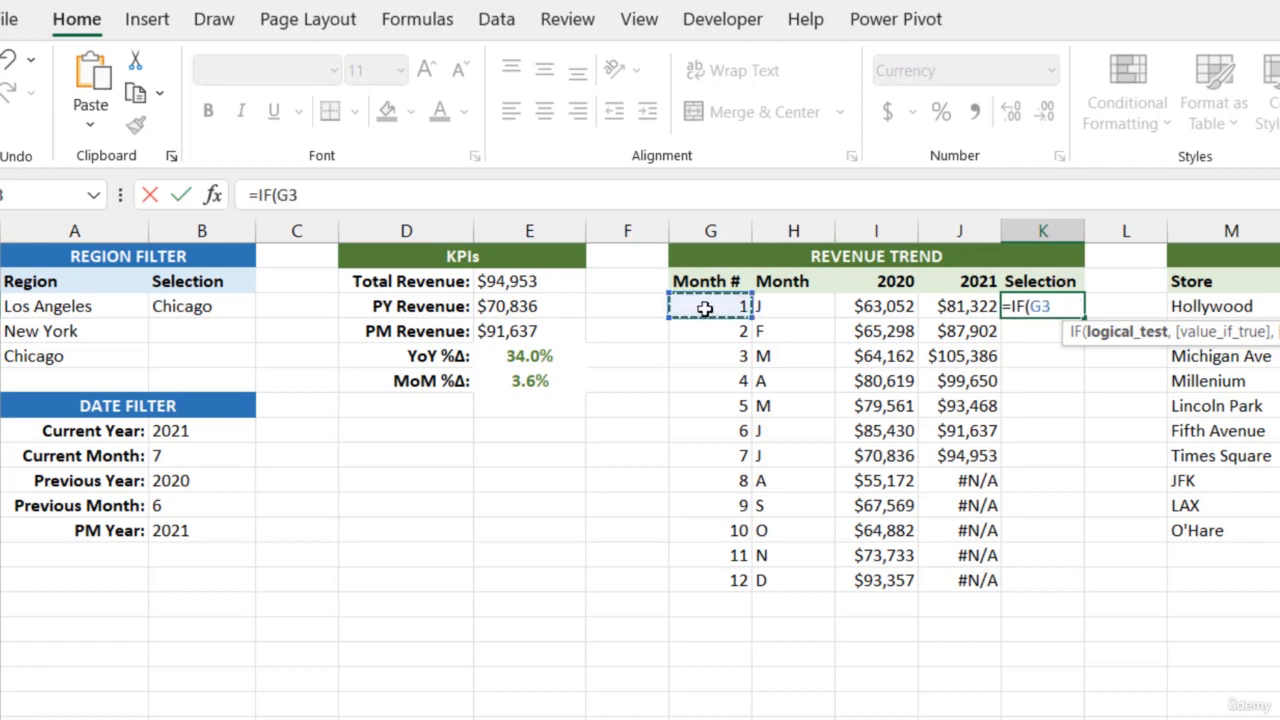
type("=Cur")
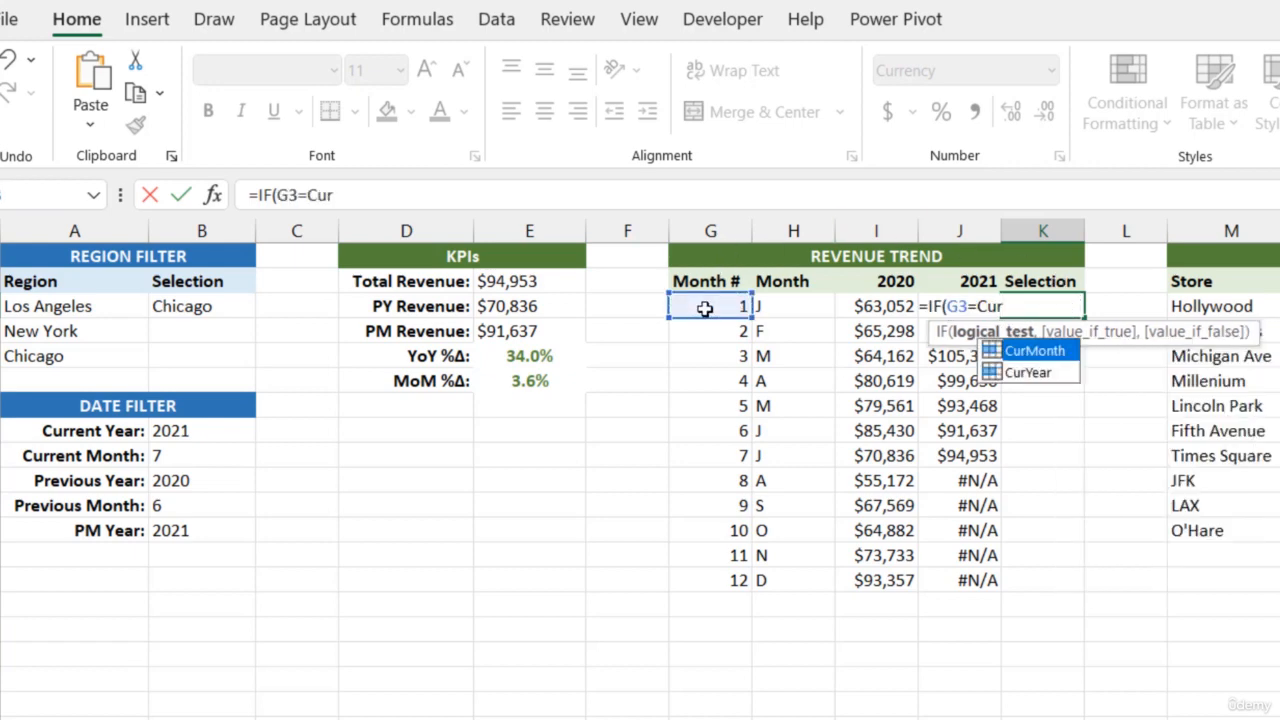
key("Tab")
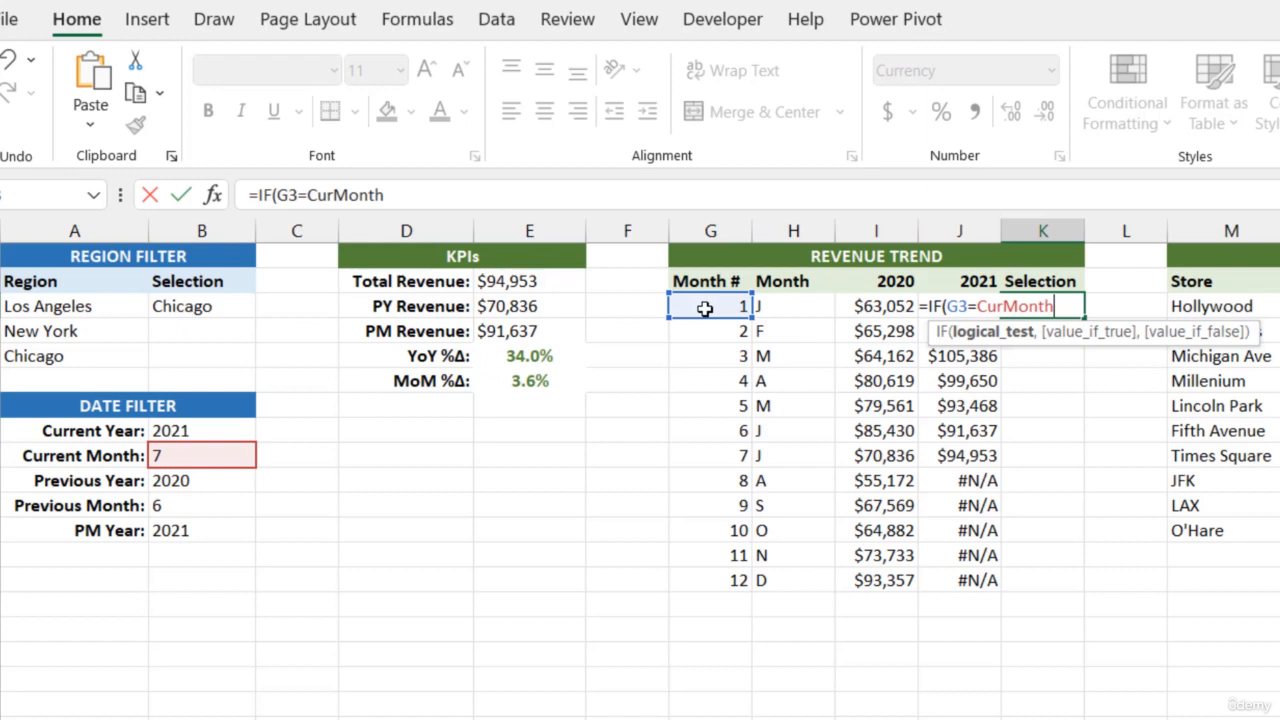
type(",")
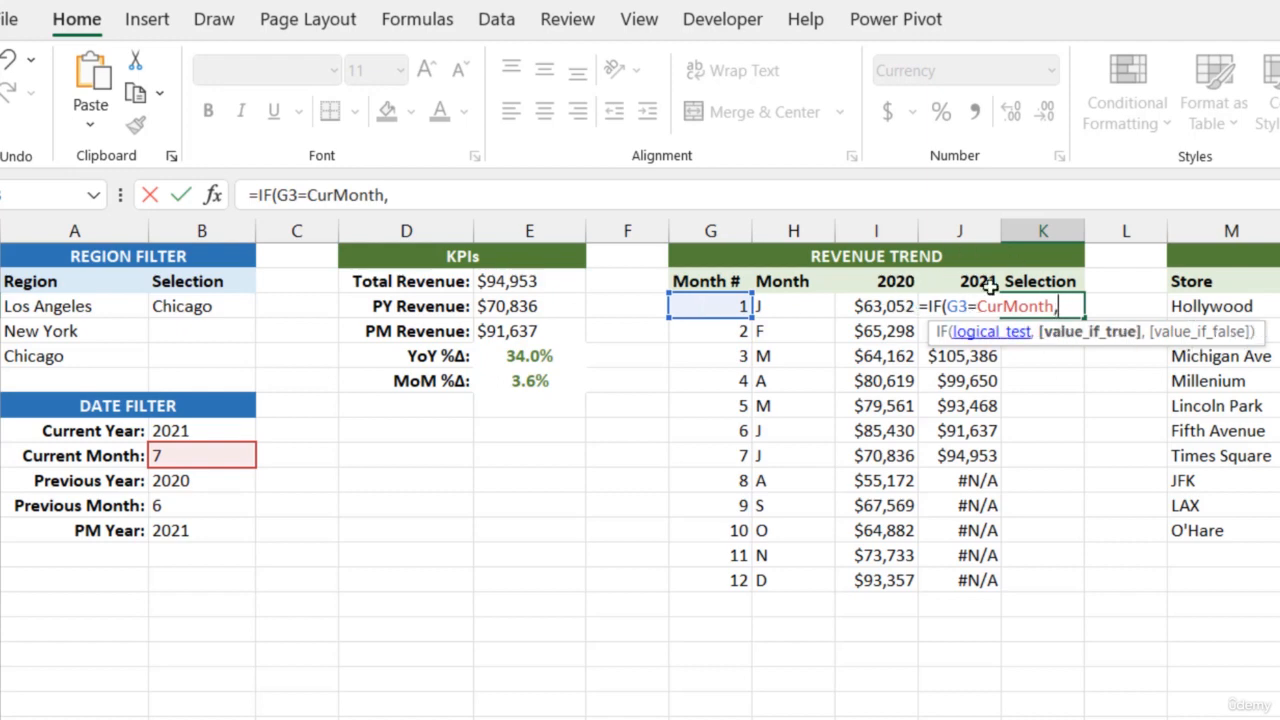
left_click(955, 402)
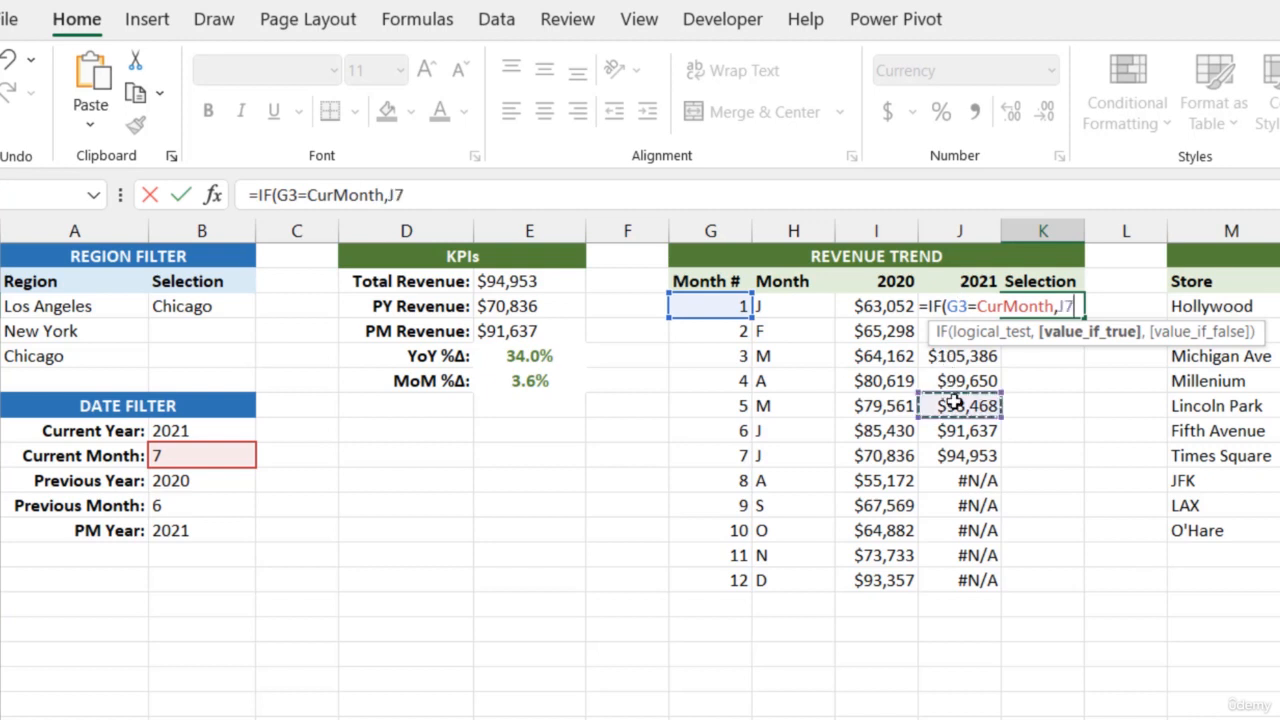
key("Up")
key("Up")
key("Up")
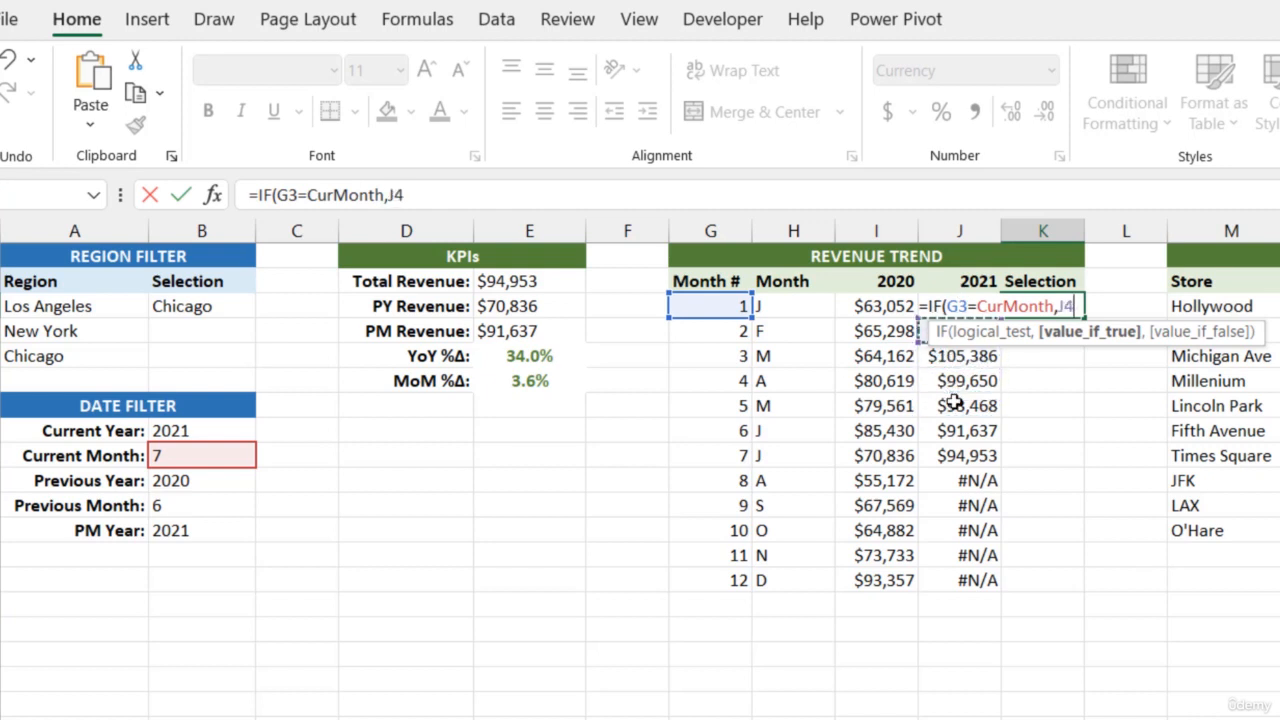
key("Up")
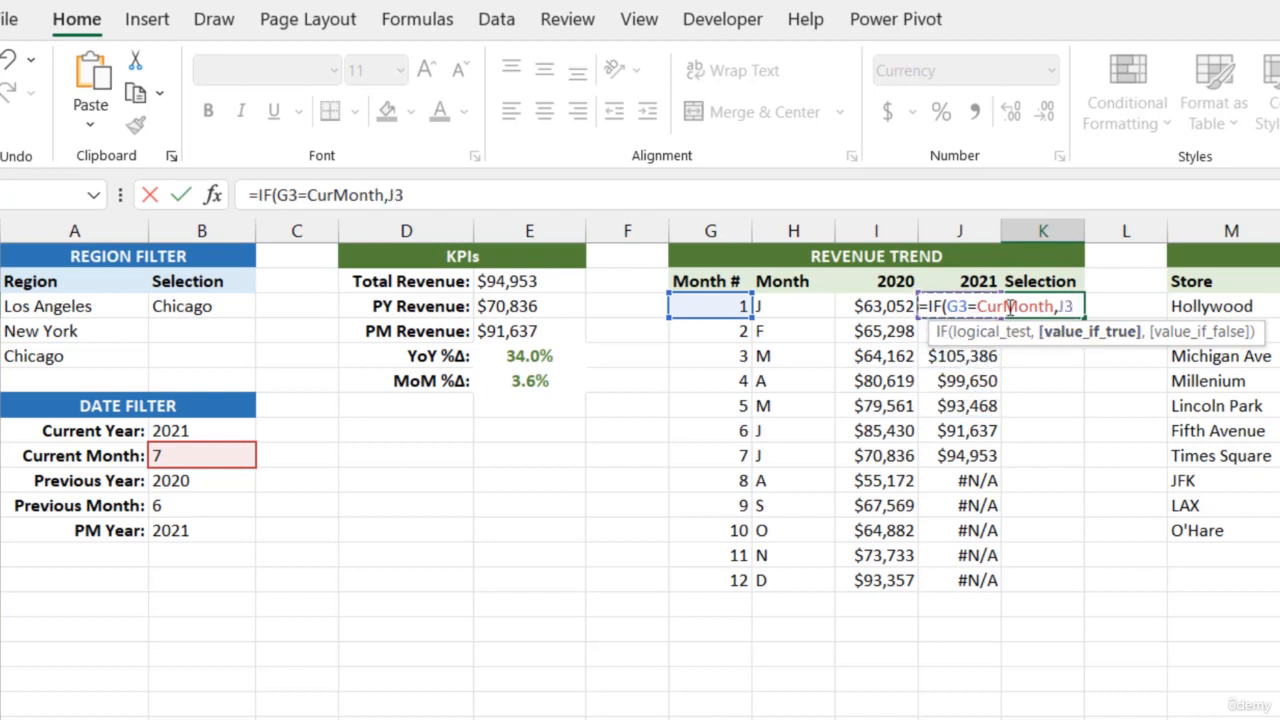
type(",")
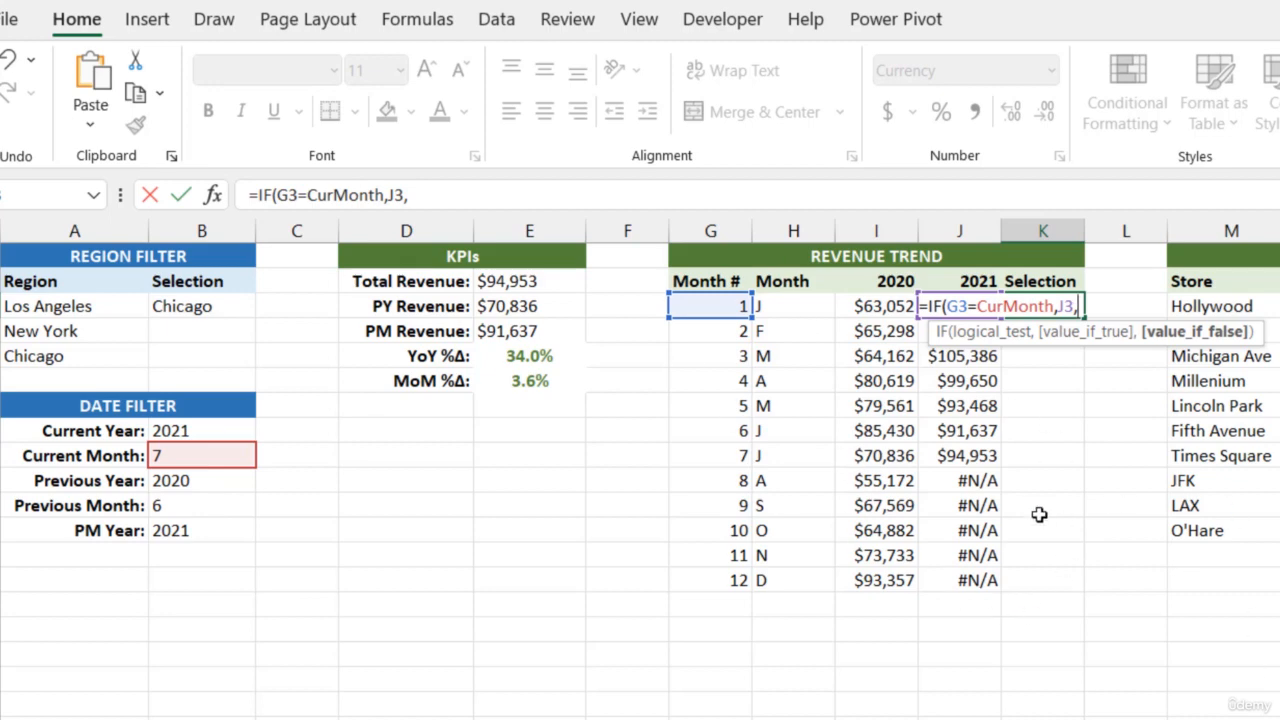
type("NA()")
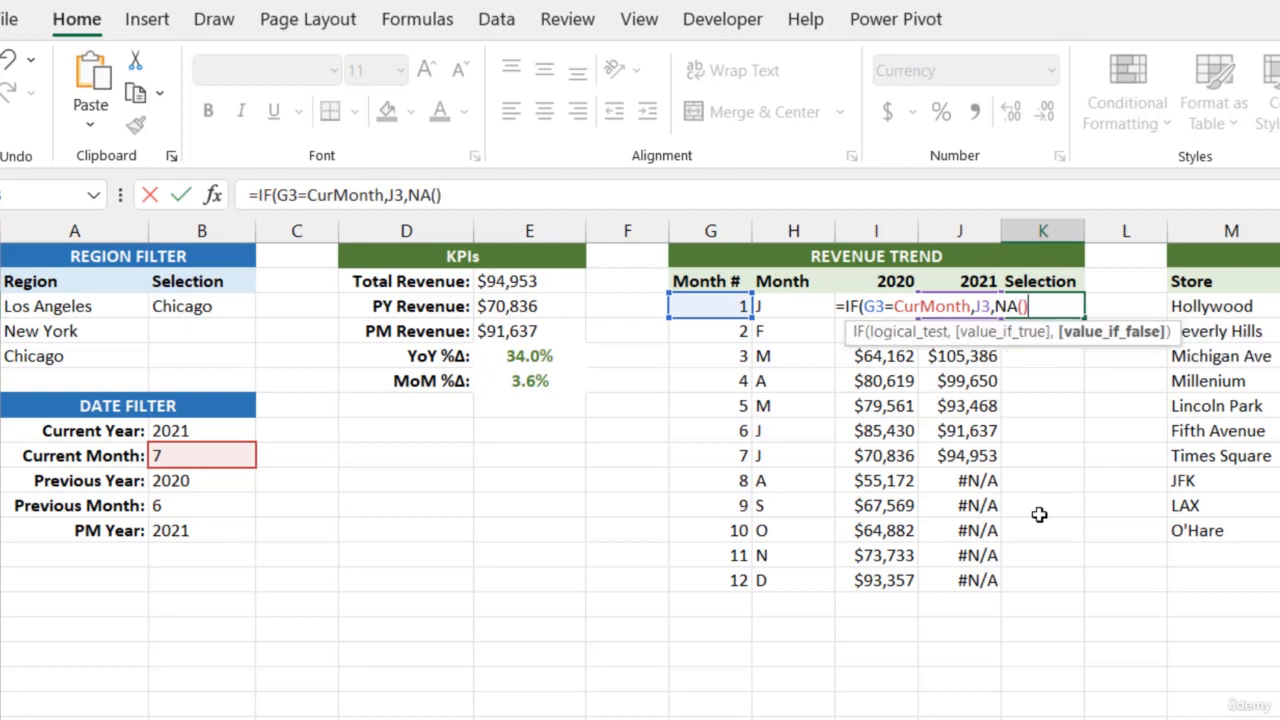
type(")")
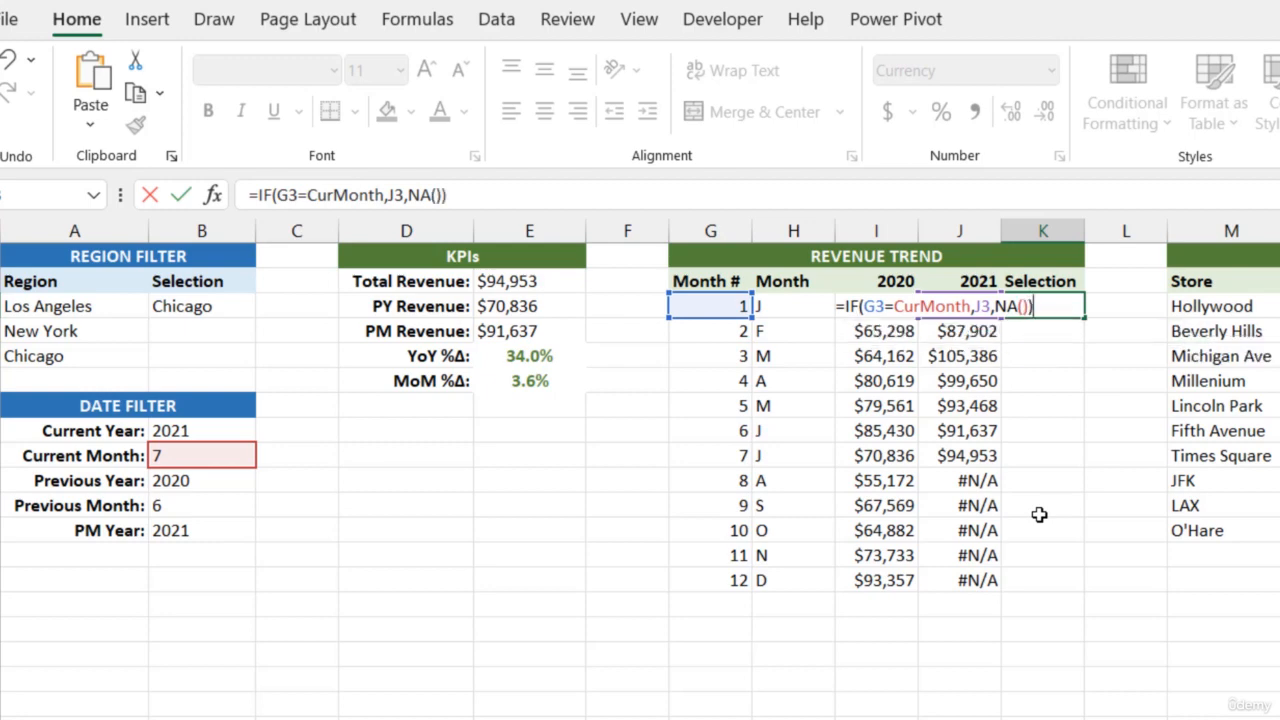
key("Return")
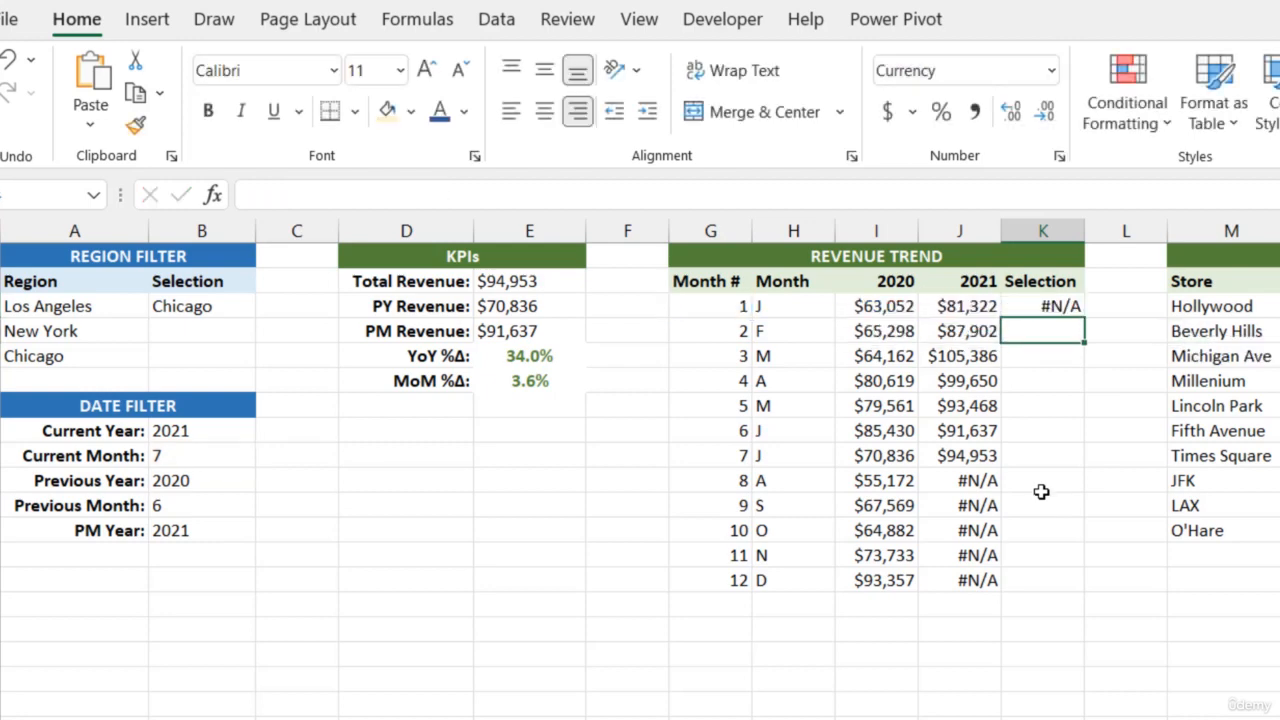
- Fill the Selection formula from K3 down through K14
left_click(1062, 308)
double_click(1082, 318)
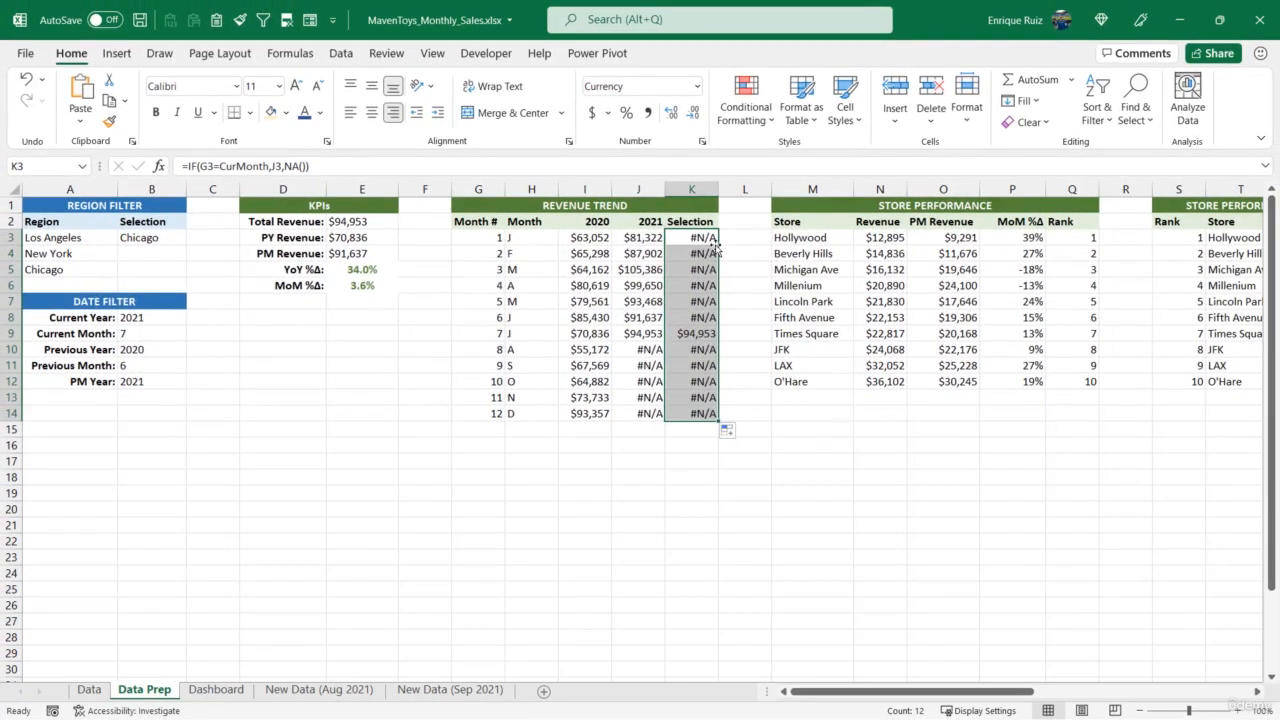
left_click(694, 335)
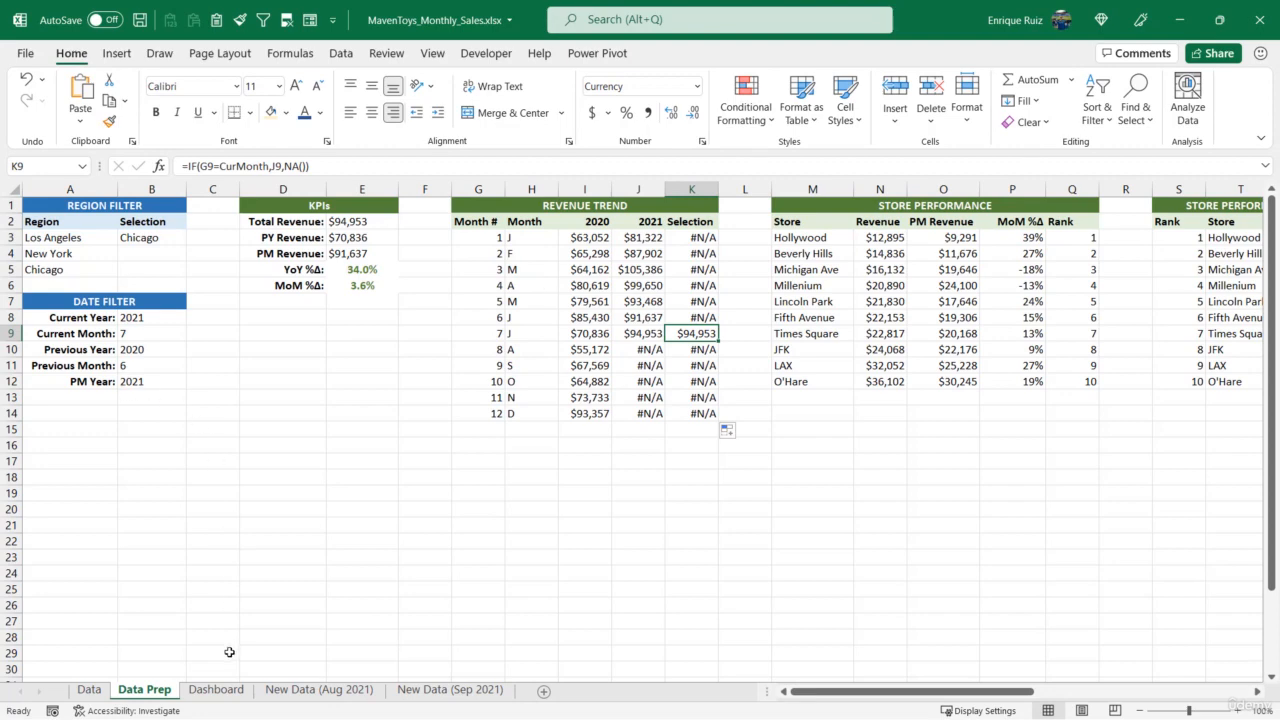
- Add a new series to the Revenue Trend chart on the Dashboard, taking its name from Data Prep cell K2
left_click(229, 691)
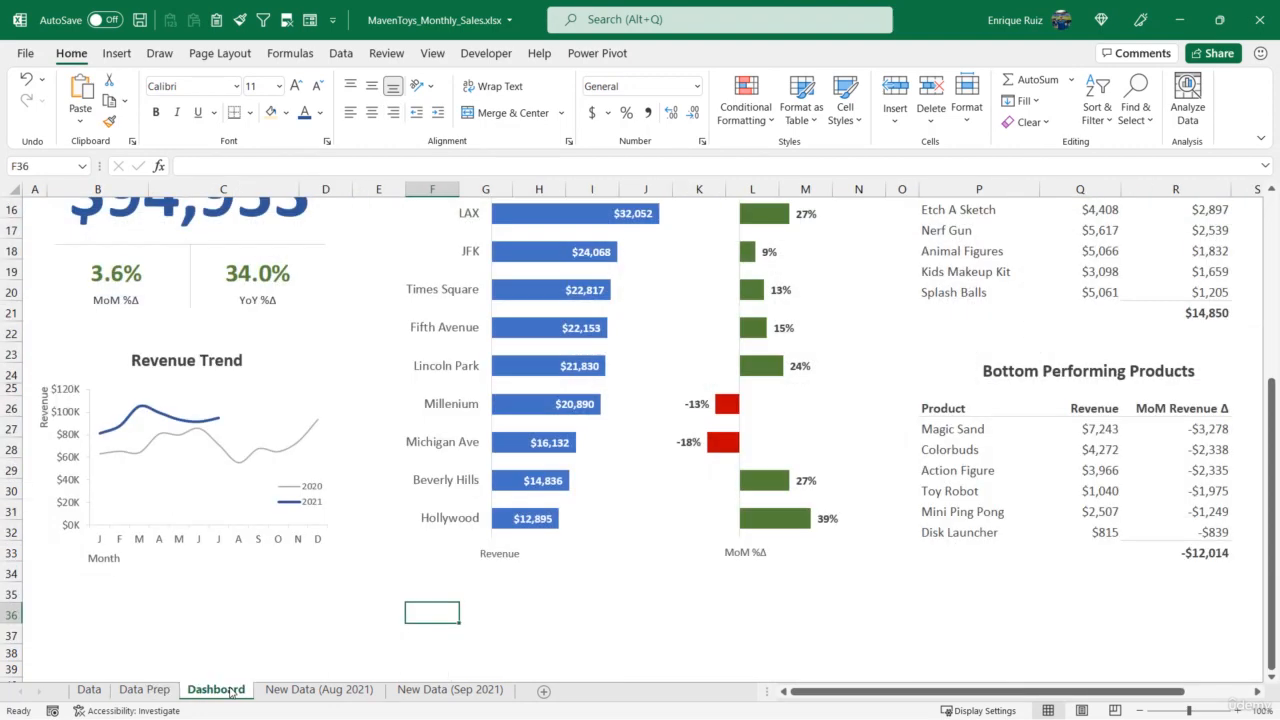
left_click(279, 385)
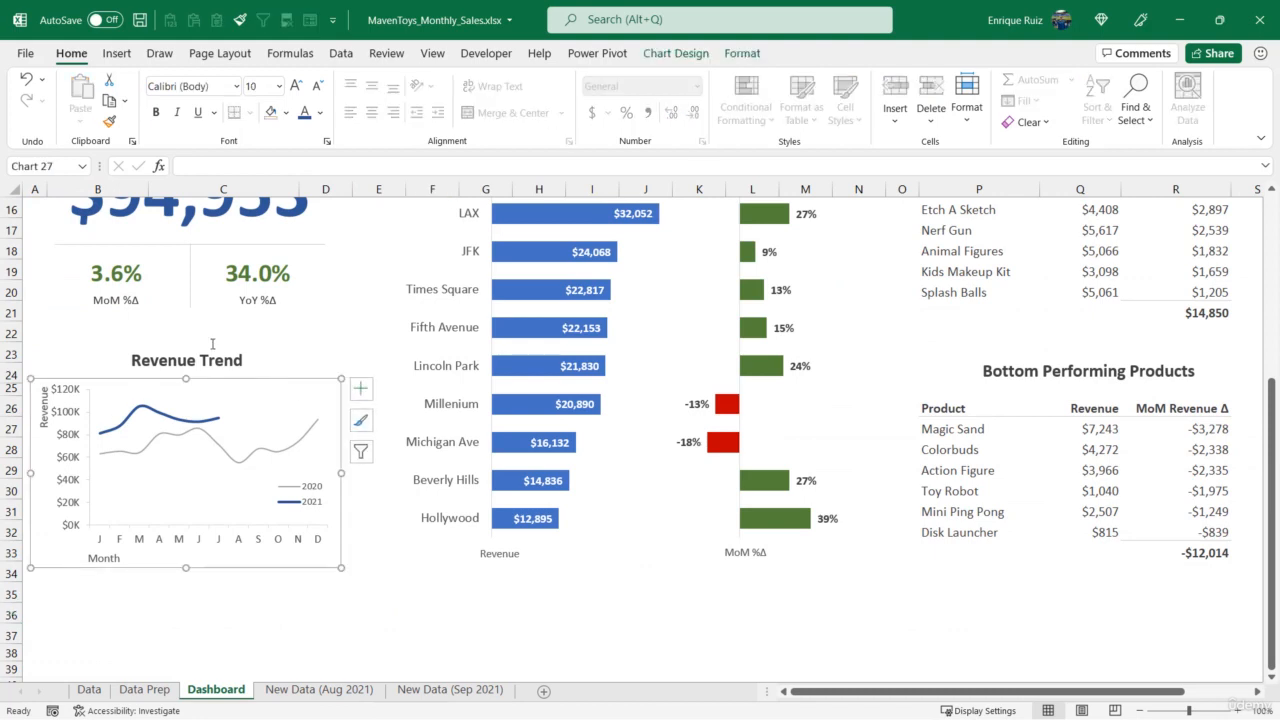
left_click(676, 53)
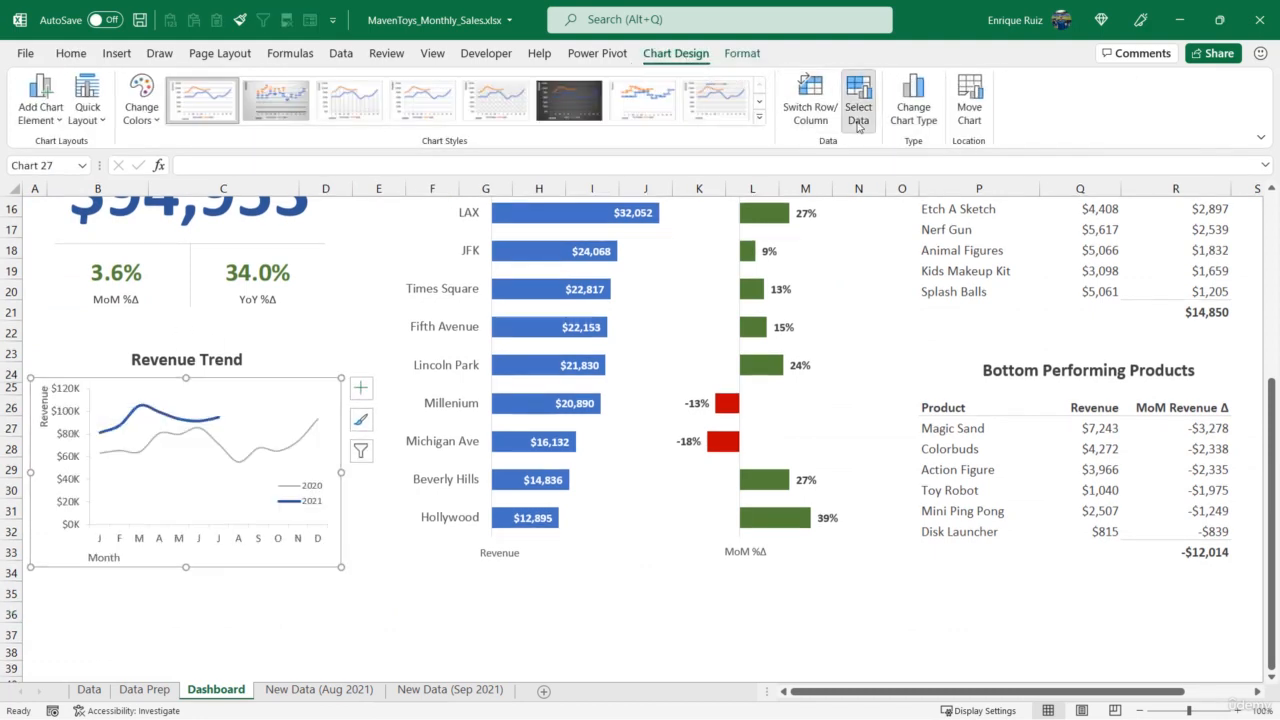
left_click(858, 98)
left_click(601, 250)
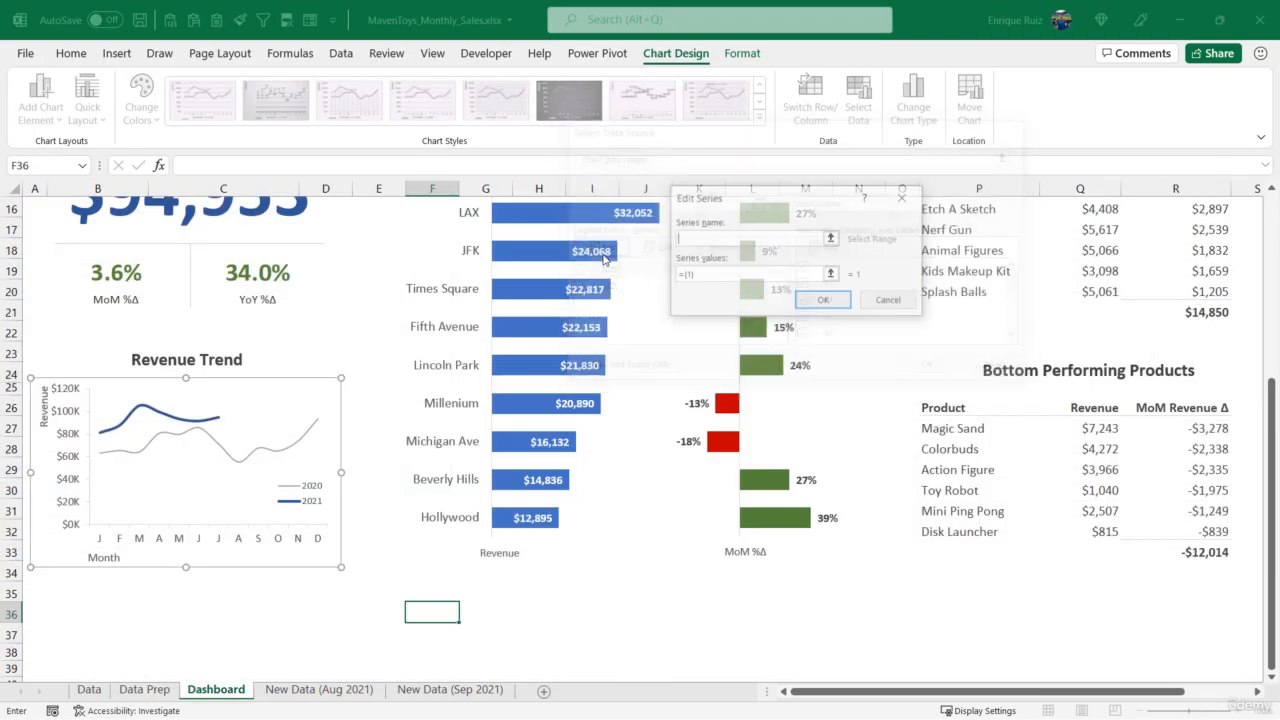
left_click(831, 238)
left_click(144, 689)
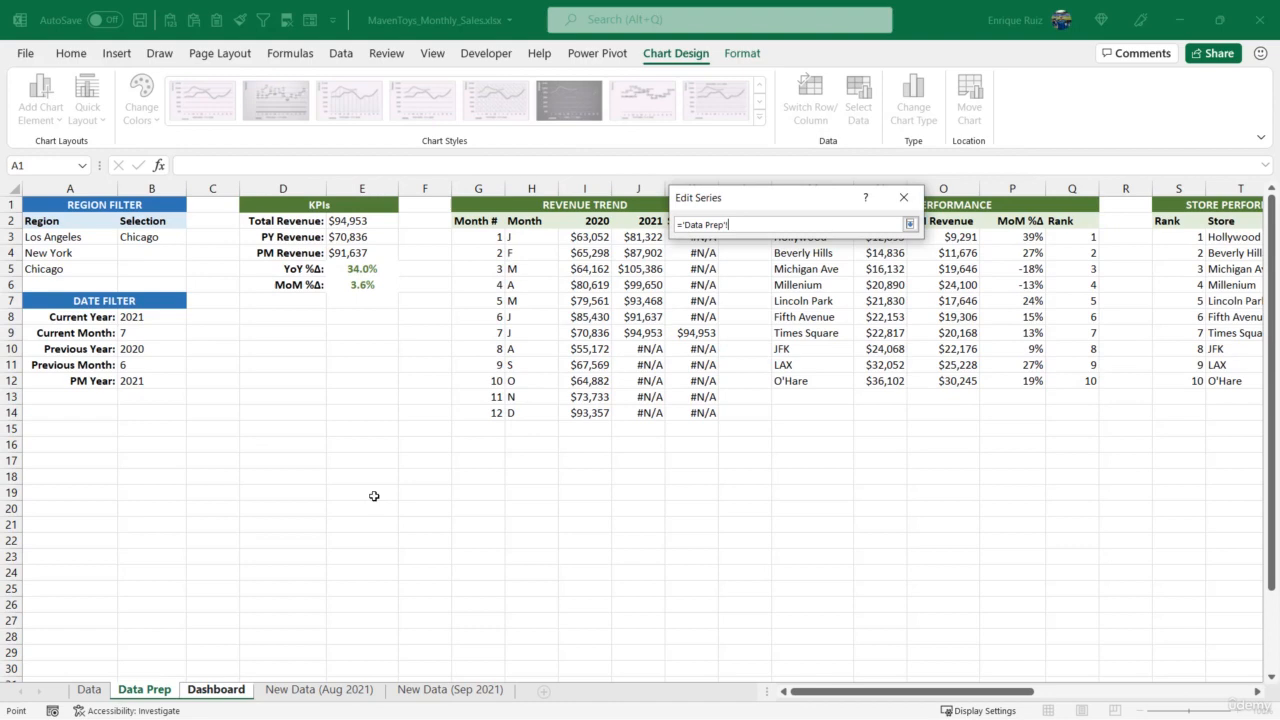
left_click_drag(727, 198, 677, 336)
left_click(707, 226)
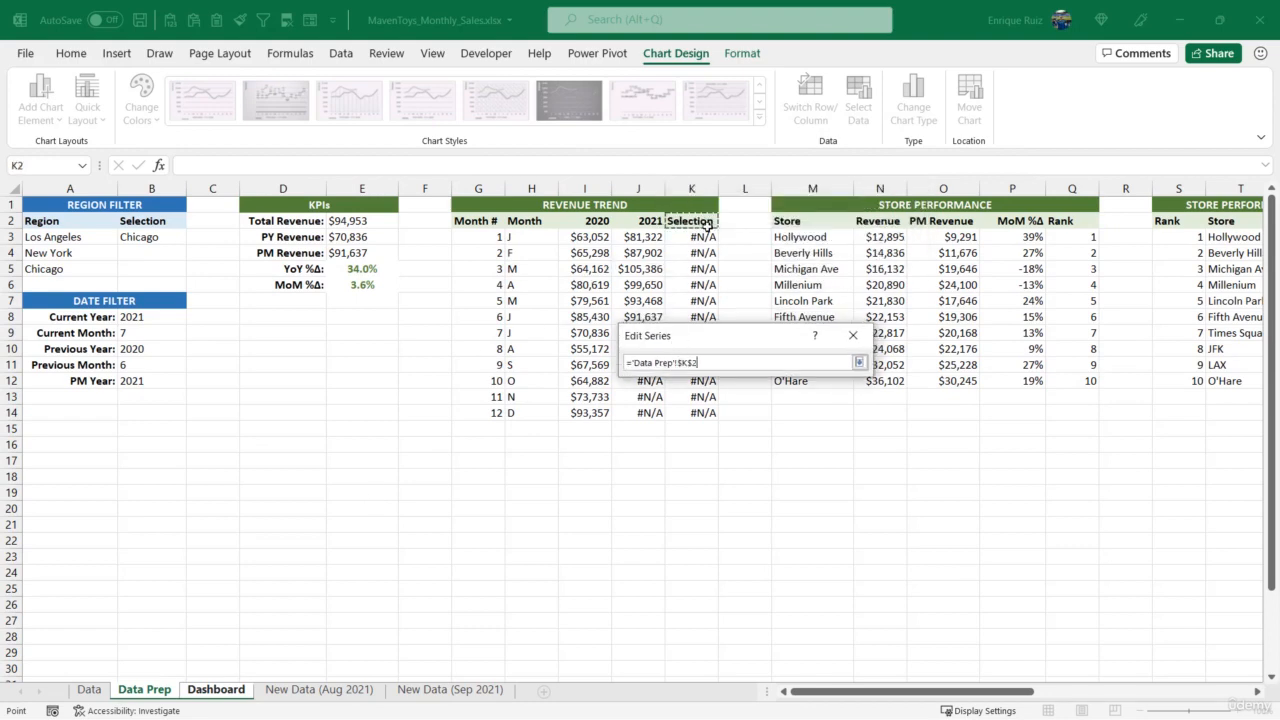
left_click(859, 362)
- Set the new series' values to Data Prep K3:K14 and accept the series
left_click(781, 412)
left_click_drag(697, 237, 677, 410)
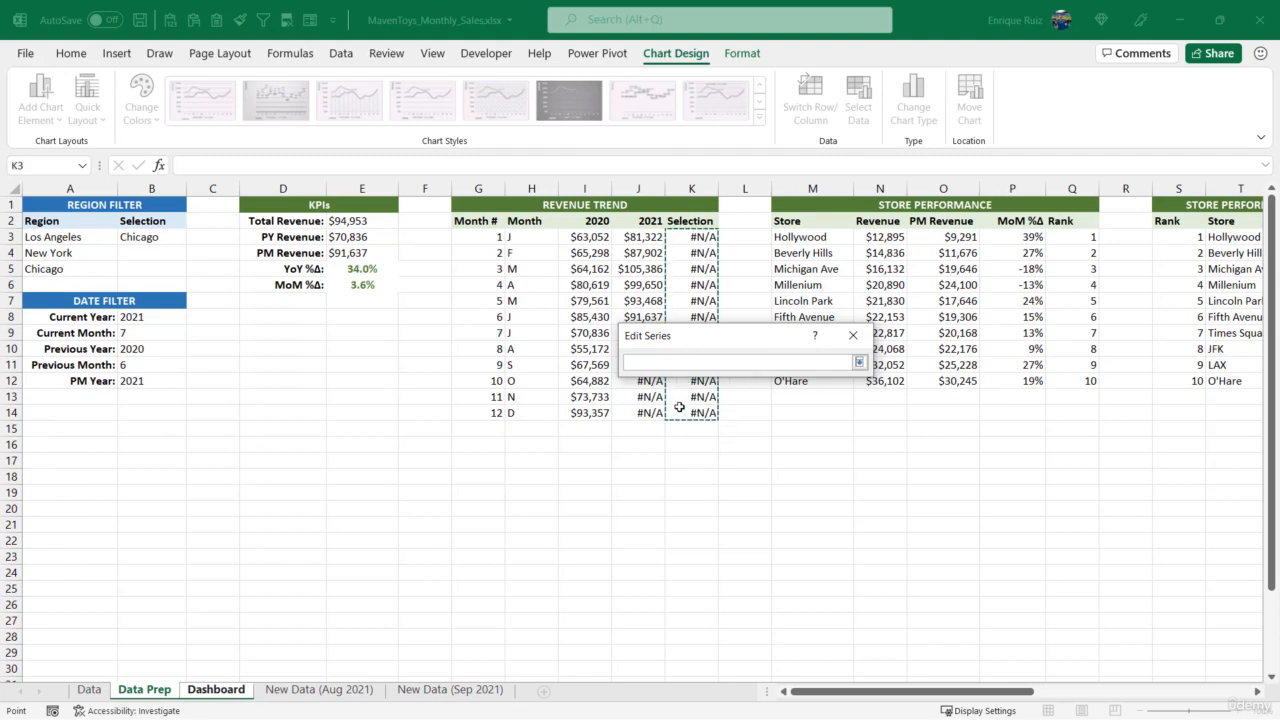
left_click(859, 362)
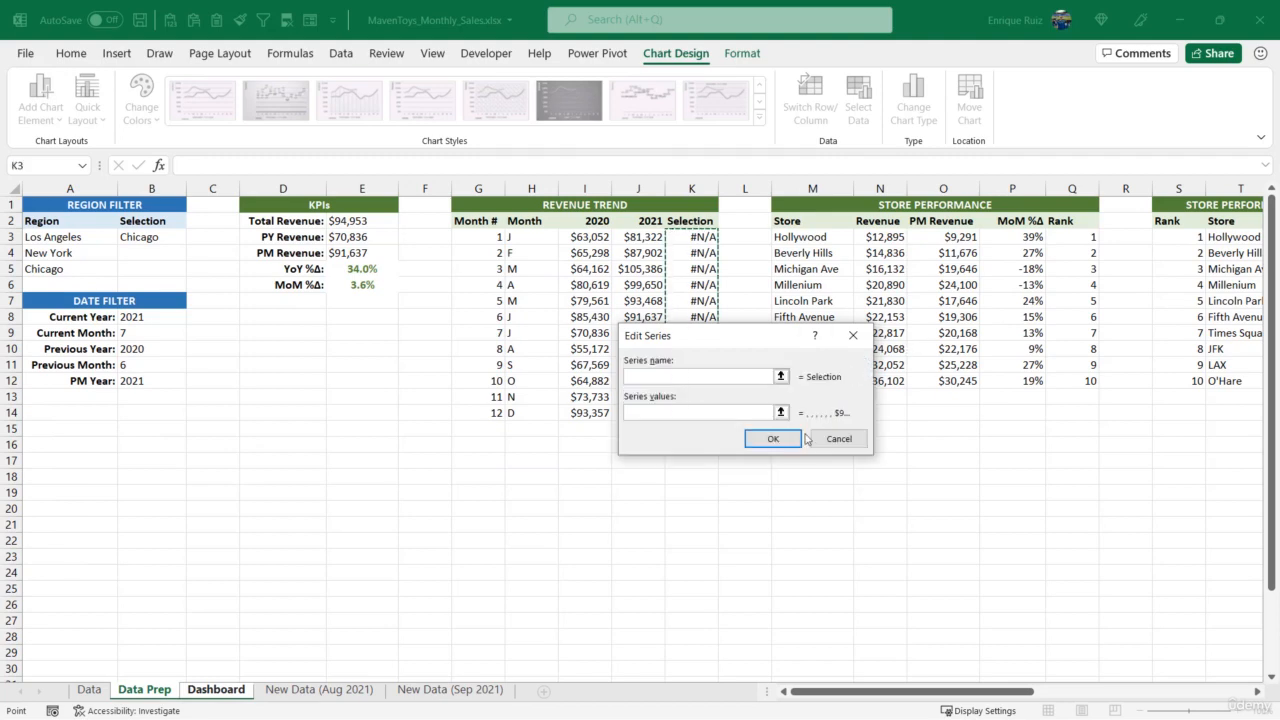
left_click(786, 443)
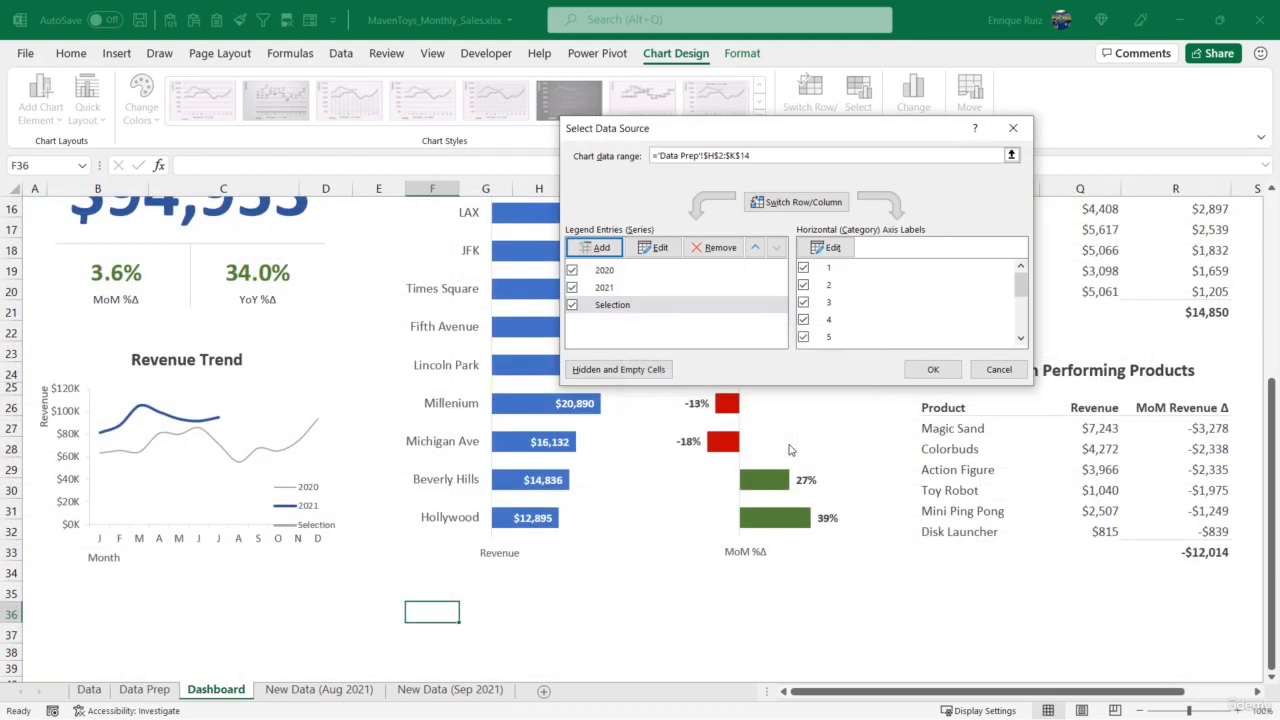
- Set the chart's horizontal axis labels to the month letters in Data Prep H3:H14 and apply the data source changes
left_click(765, 308)
left_click(828, 248)
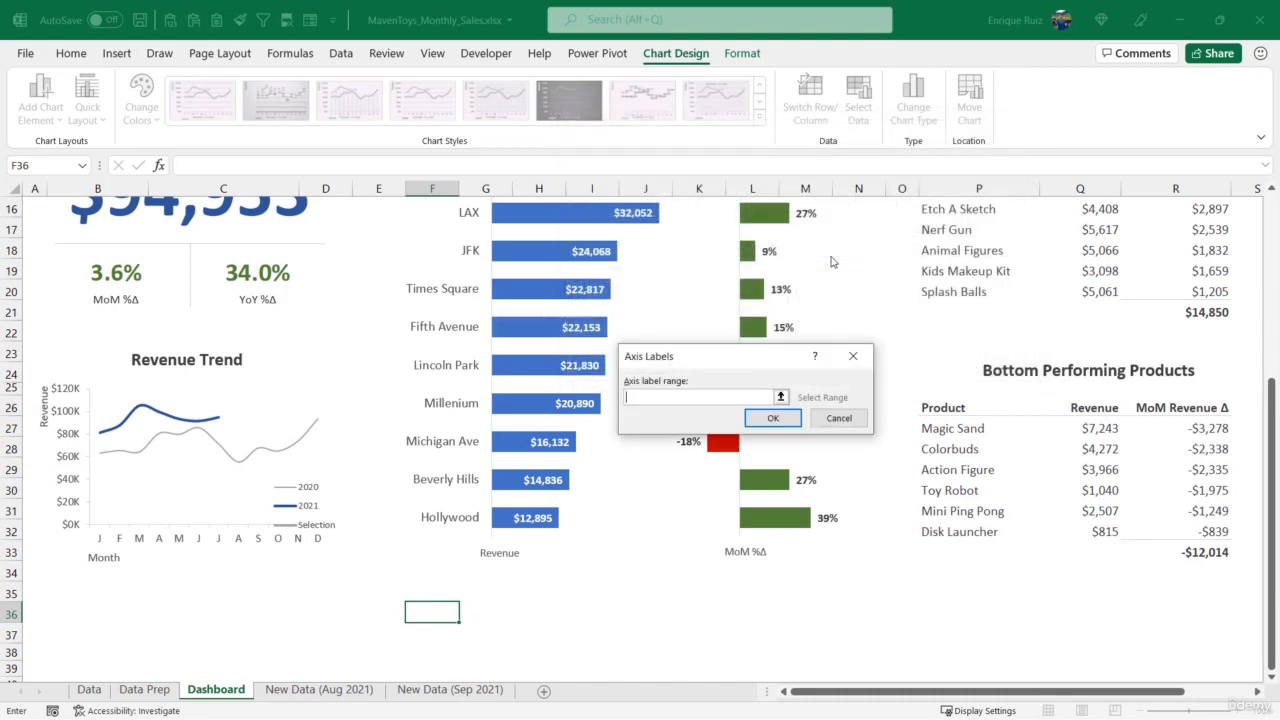
left_click(781, 397)
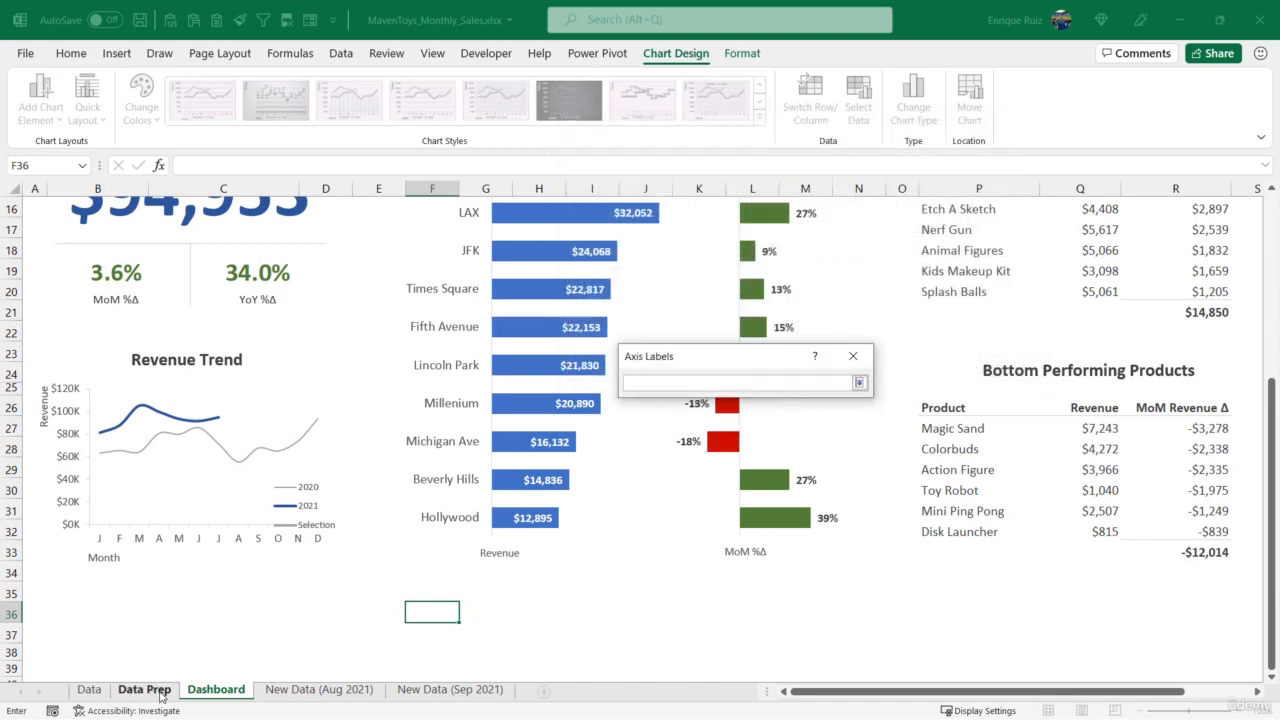
left_click(158, 694)
left_click_drag(495, 237, 514, 414)
left_click(859, 383)
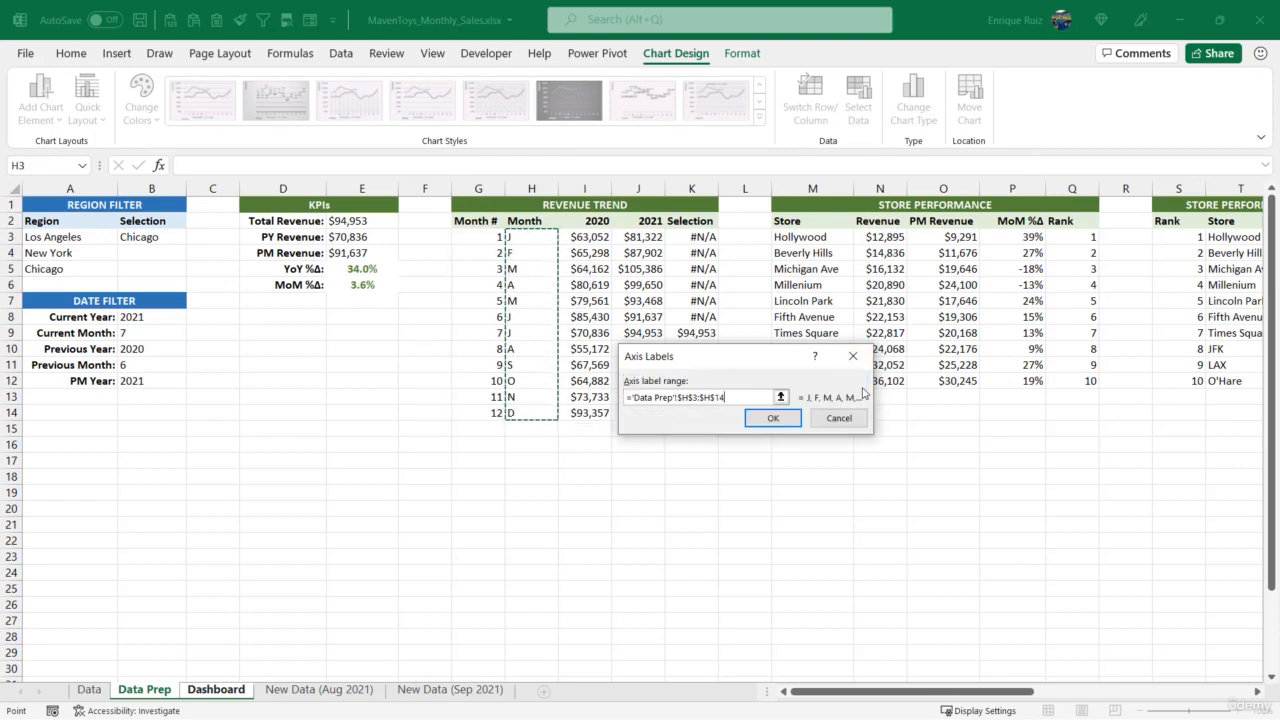
left_click(787, 420)
left_click(717, 288)
left_click(724, 272)
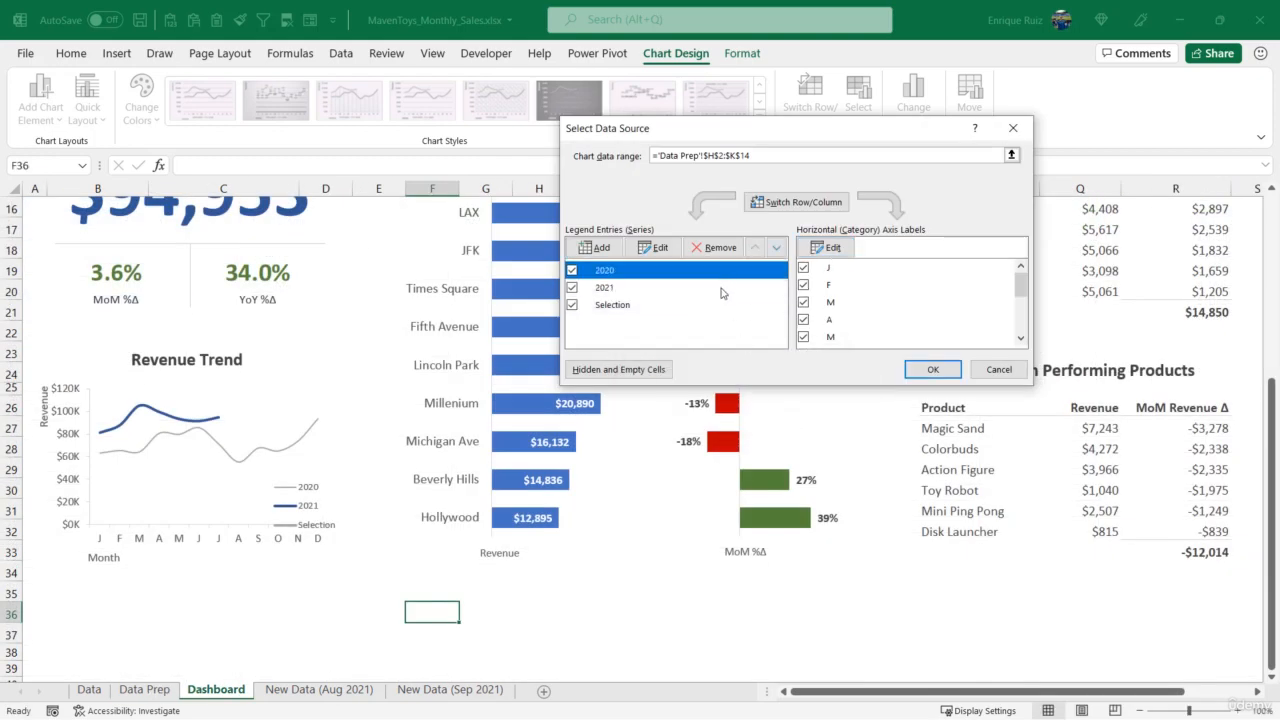
left_click(717, 288)
left_click(715, 305)
left_click(932, 369)
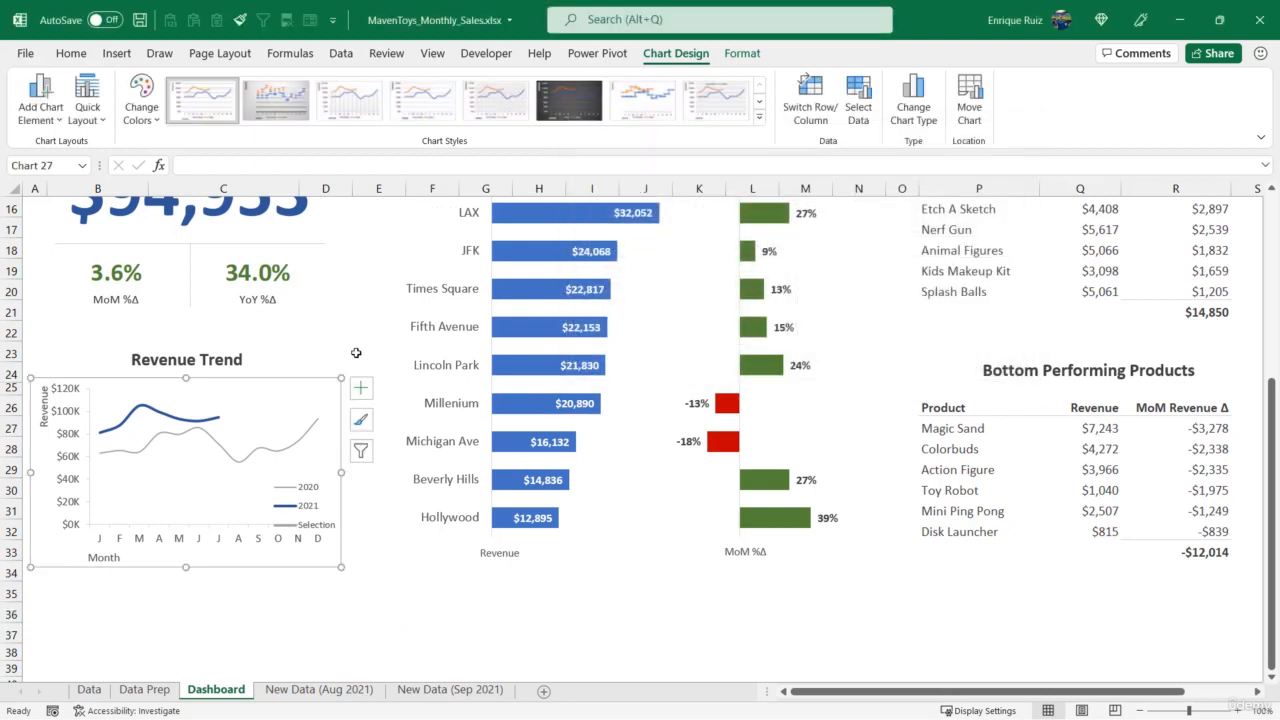
- Give the Revenue Trend chart's Selection series a built-in circle marker of size 7
right_click(312, 379)
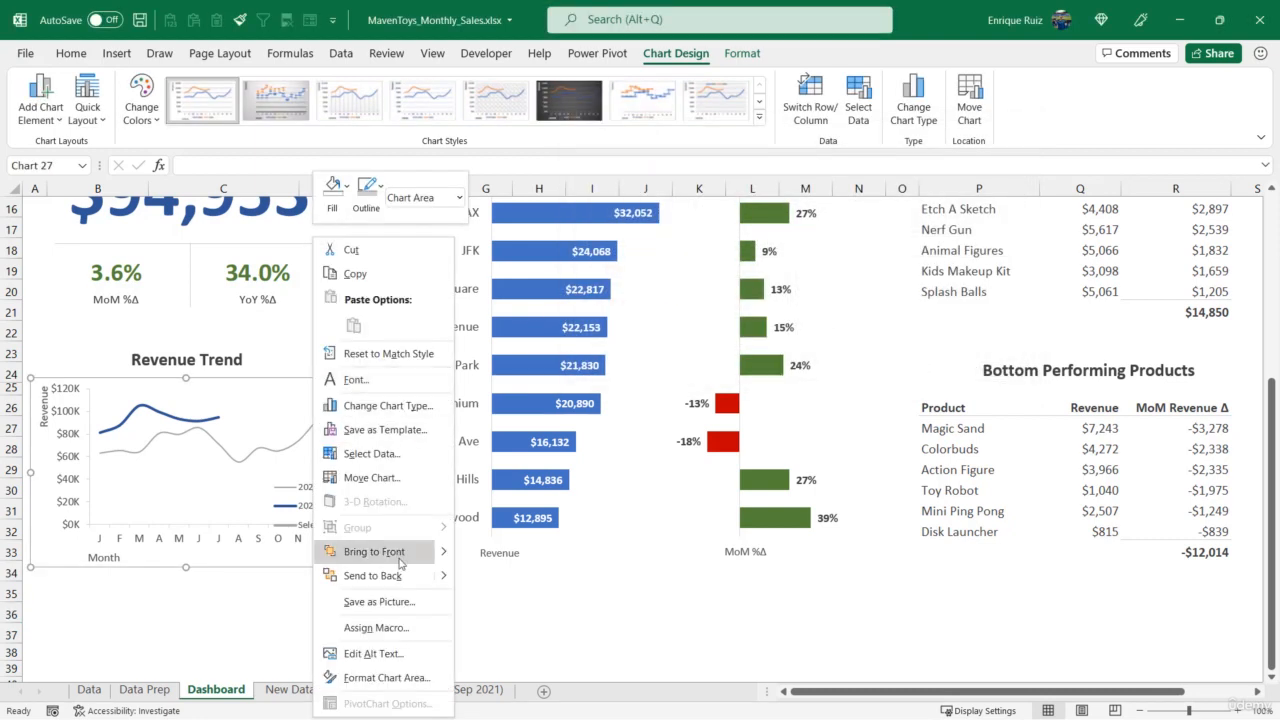
left_click(399, 677)
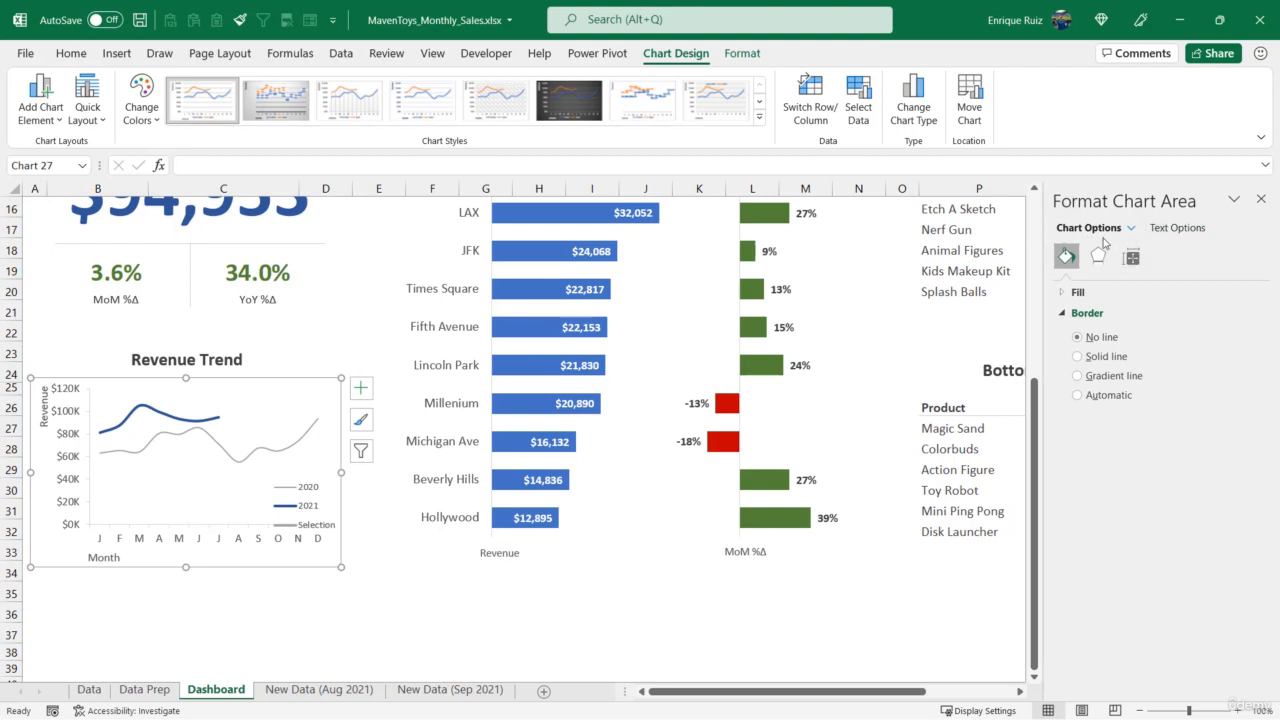
left_click(1131, 229)
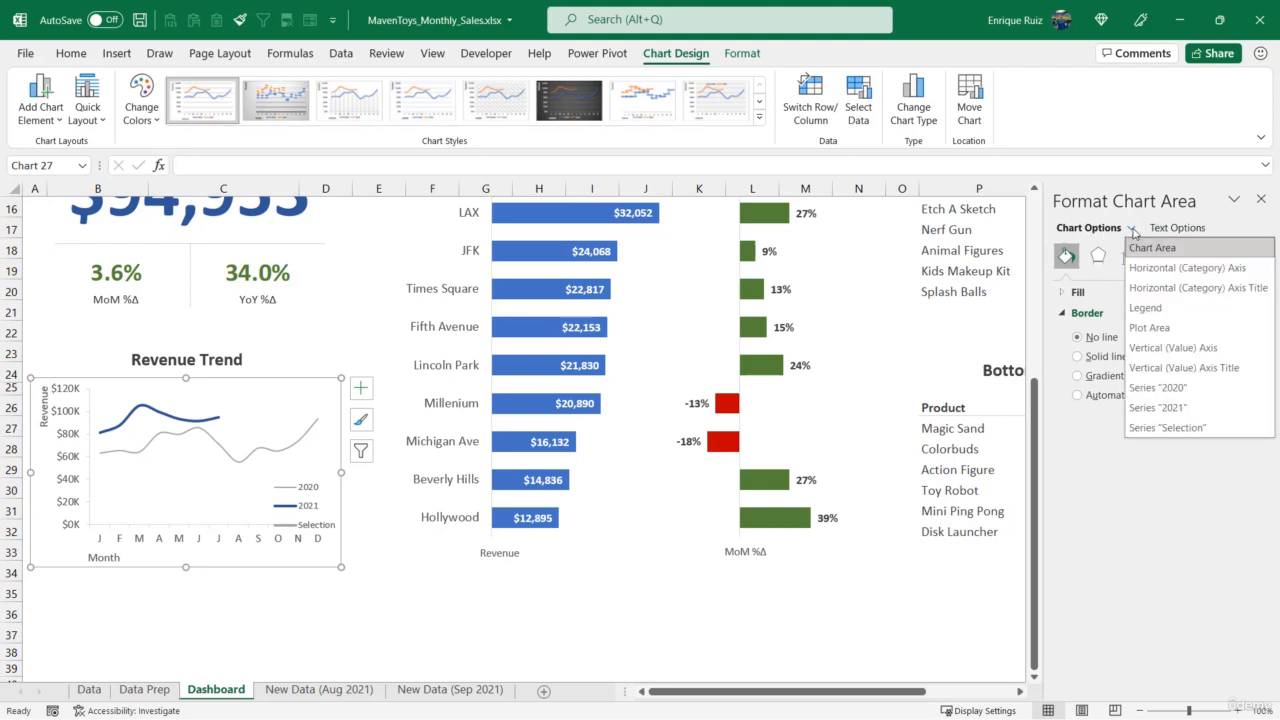
left_click(1206, 429)
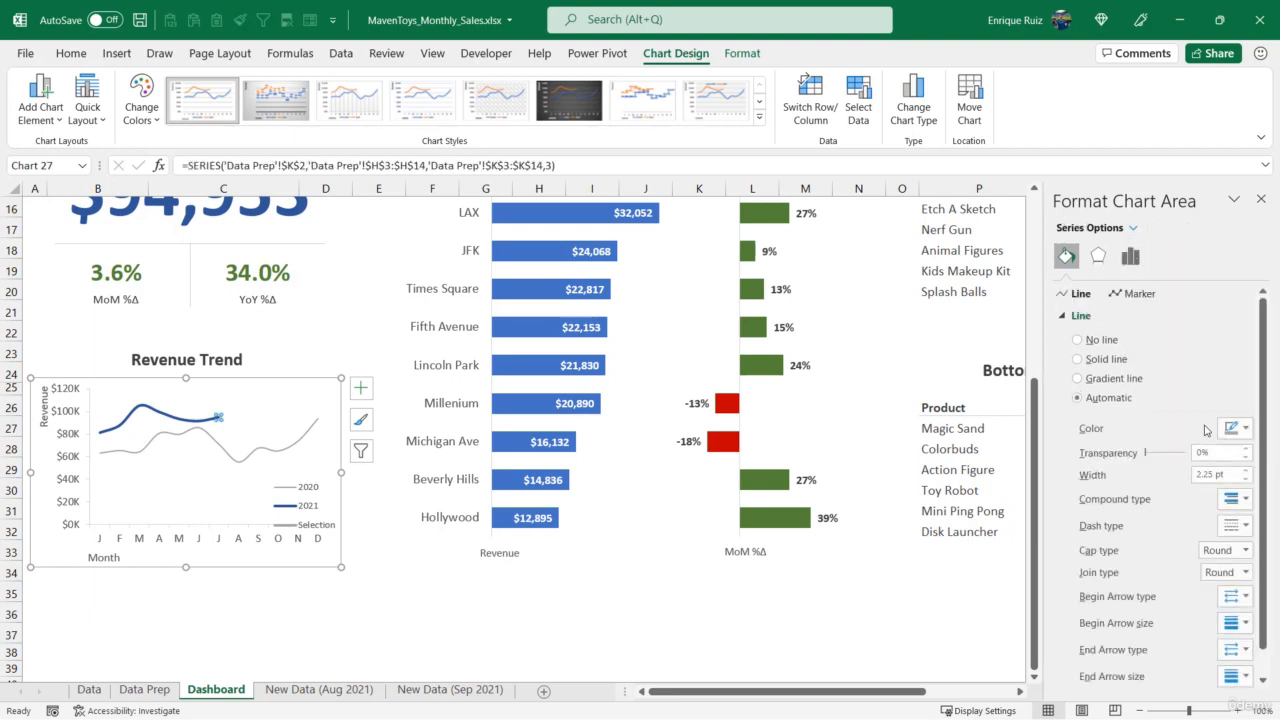
left_click(1139, 294)
left_click(1107, 315)
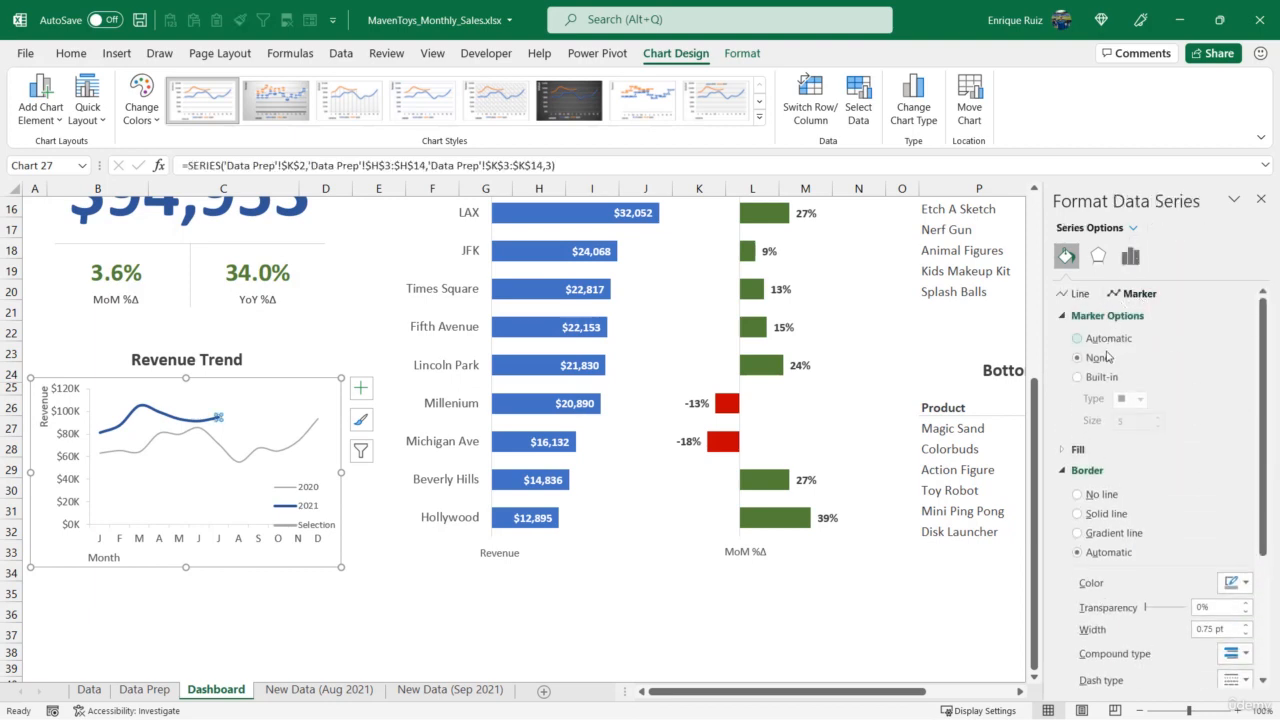
left_click(1078, 377)
left_click(1140, 398)
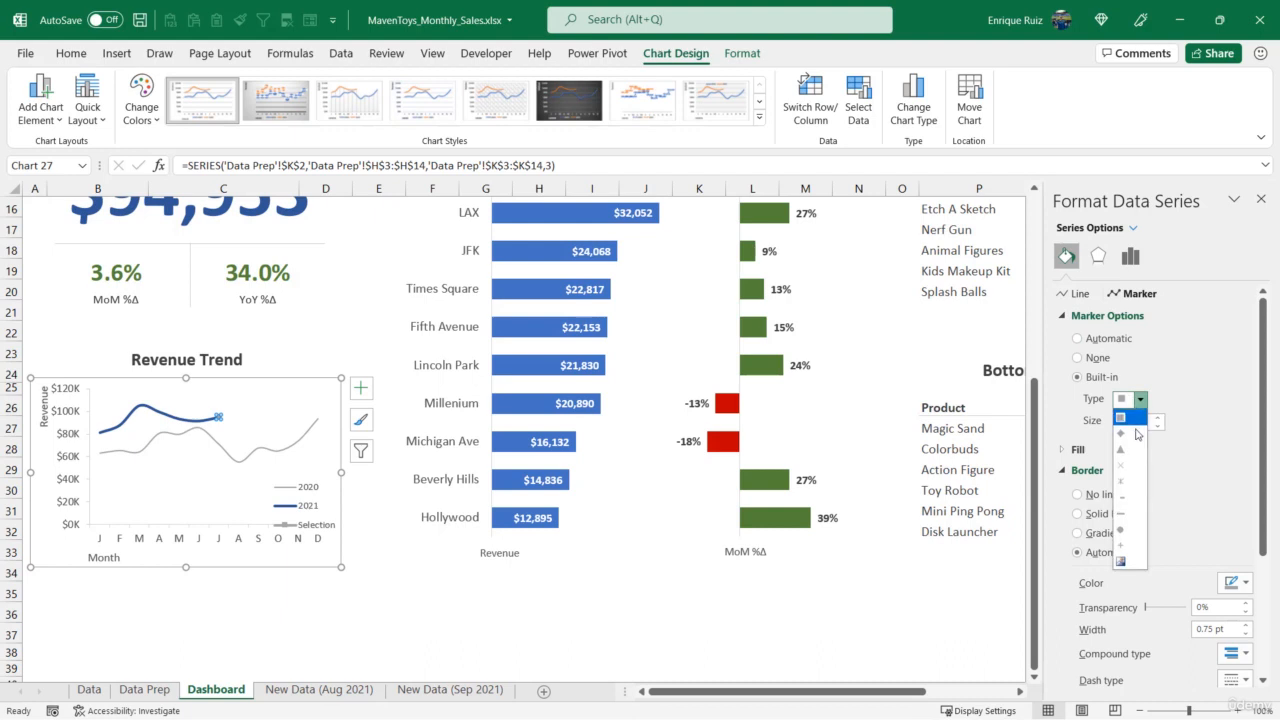
left_click(1121, 529)
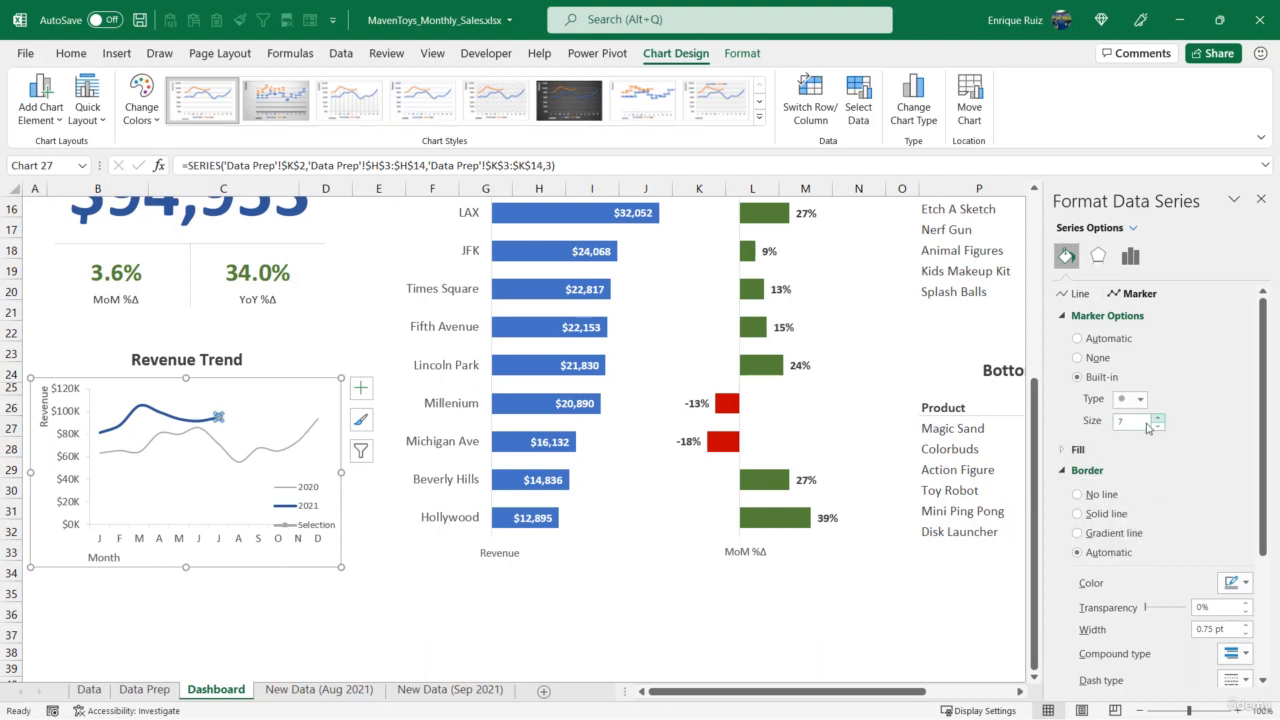
- Fill the Selection series marker with solid white
left_click(1078, 449)
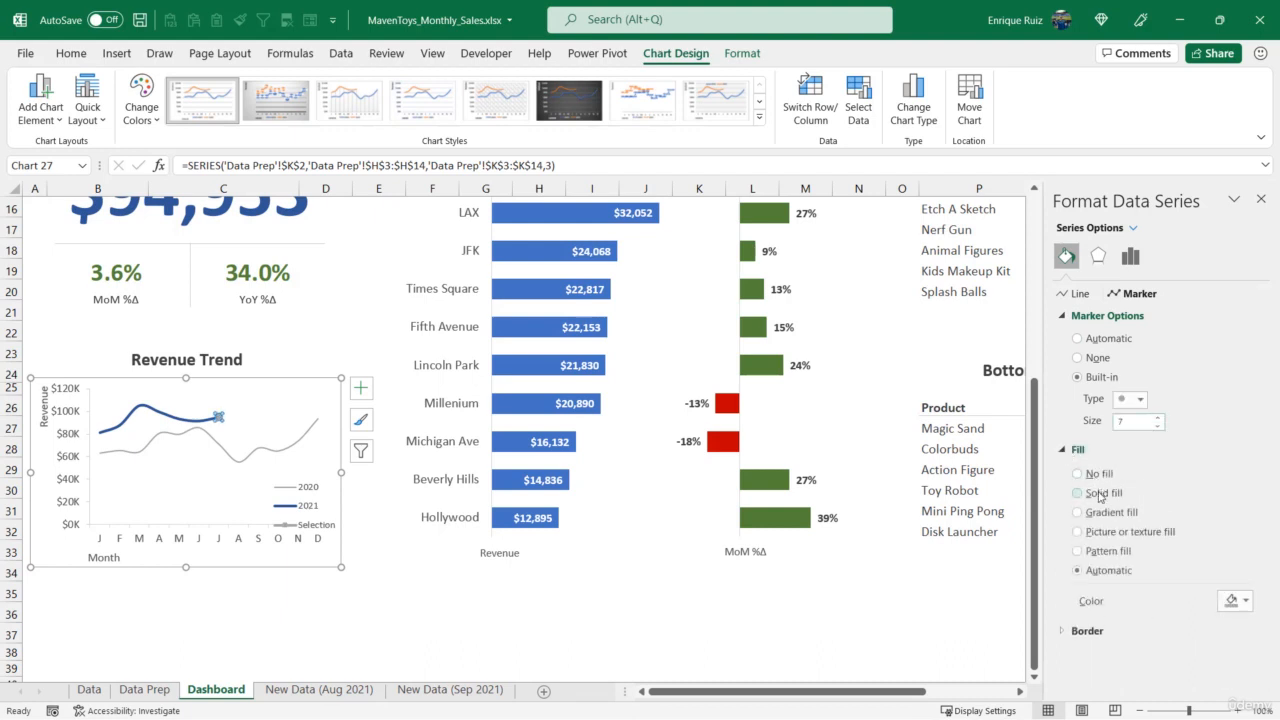
left_click(1234, 600)
left_click(1155, 401)
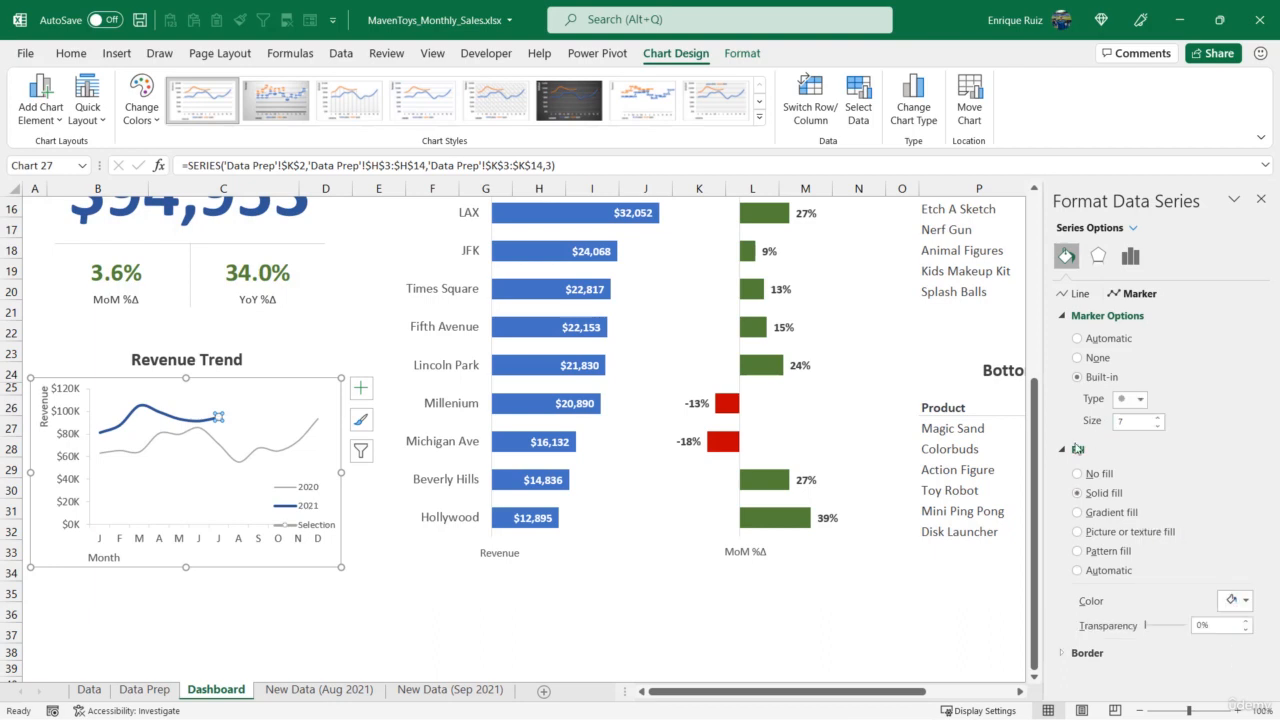
- Give the Selection marker a thicker solid blue border matching the 2021 line, and finish formatting the series
left_click(1078, 449)
left_click(1087, 470)
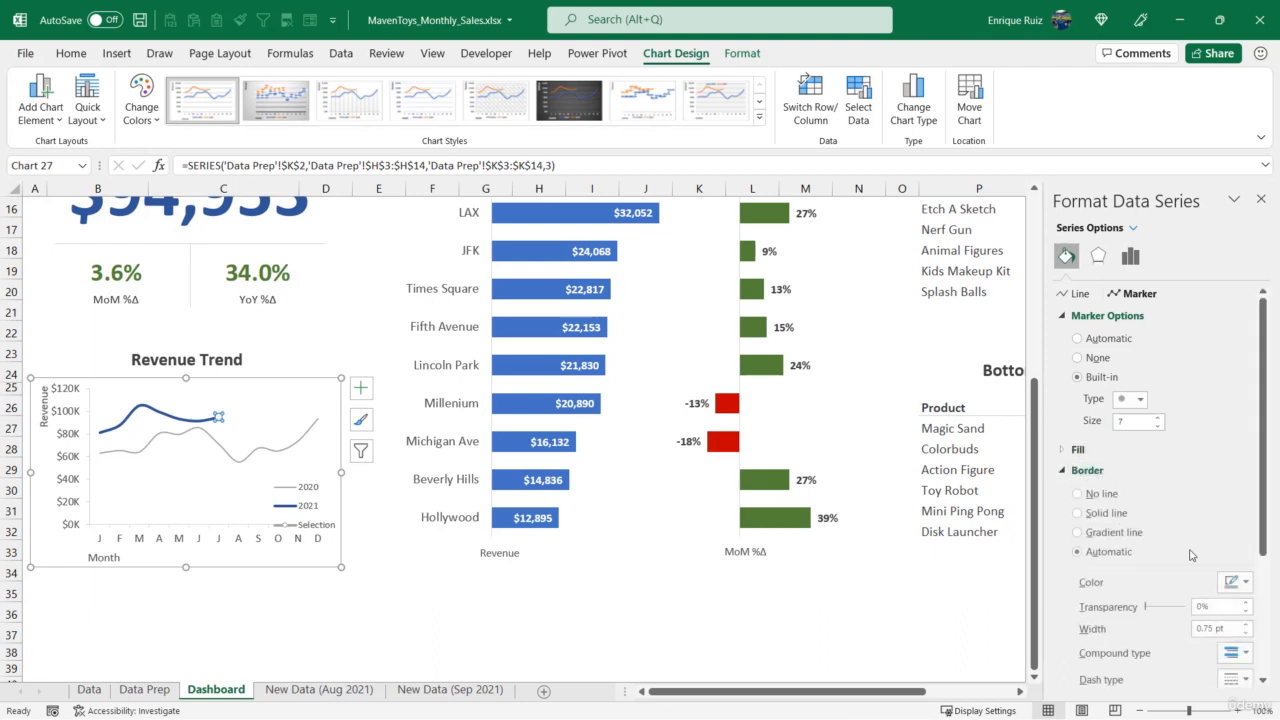
left_click(1234, 582)
left_click(1205, 440)
scroll(1197, 498, "down", 2)
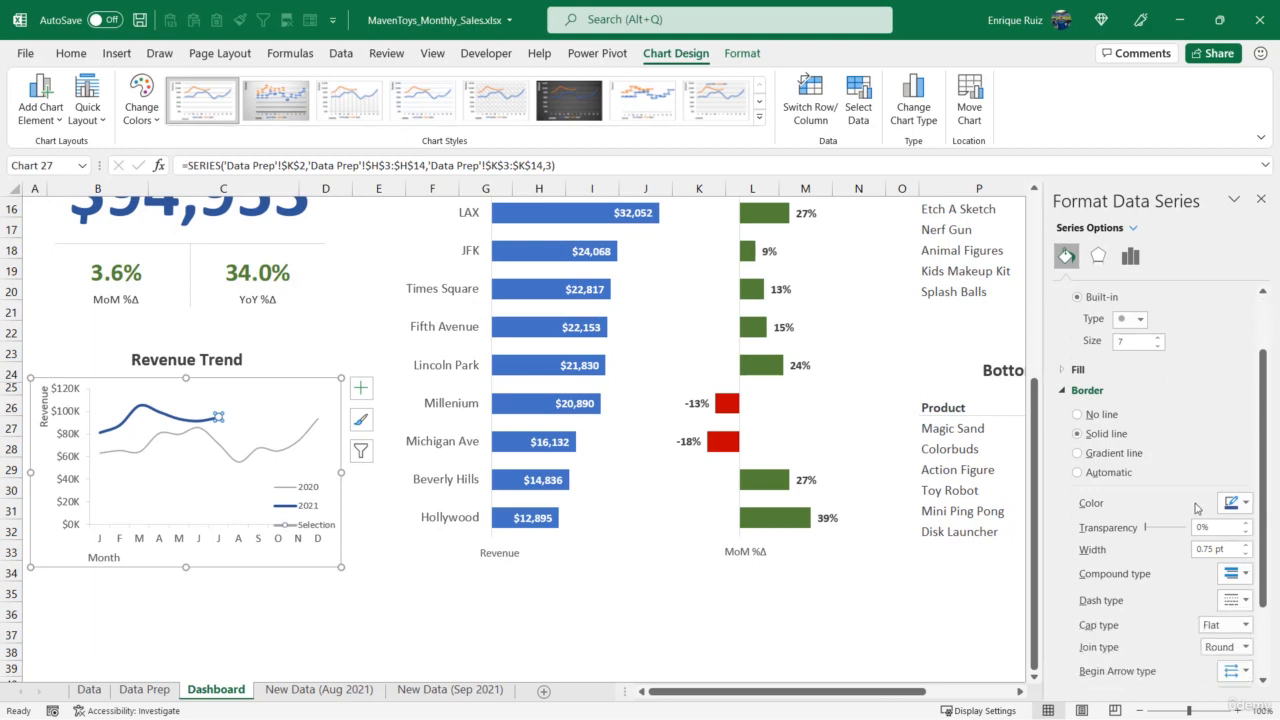
left_click(1246, 545)
left_click(1246, 545)
left_click(1246, 545)
left_click(1246, 545)
left_click(1246, 545)
left_click(1246, 545)
left_click(1261, 199)
left_click(366, 635)
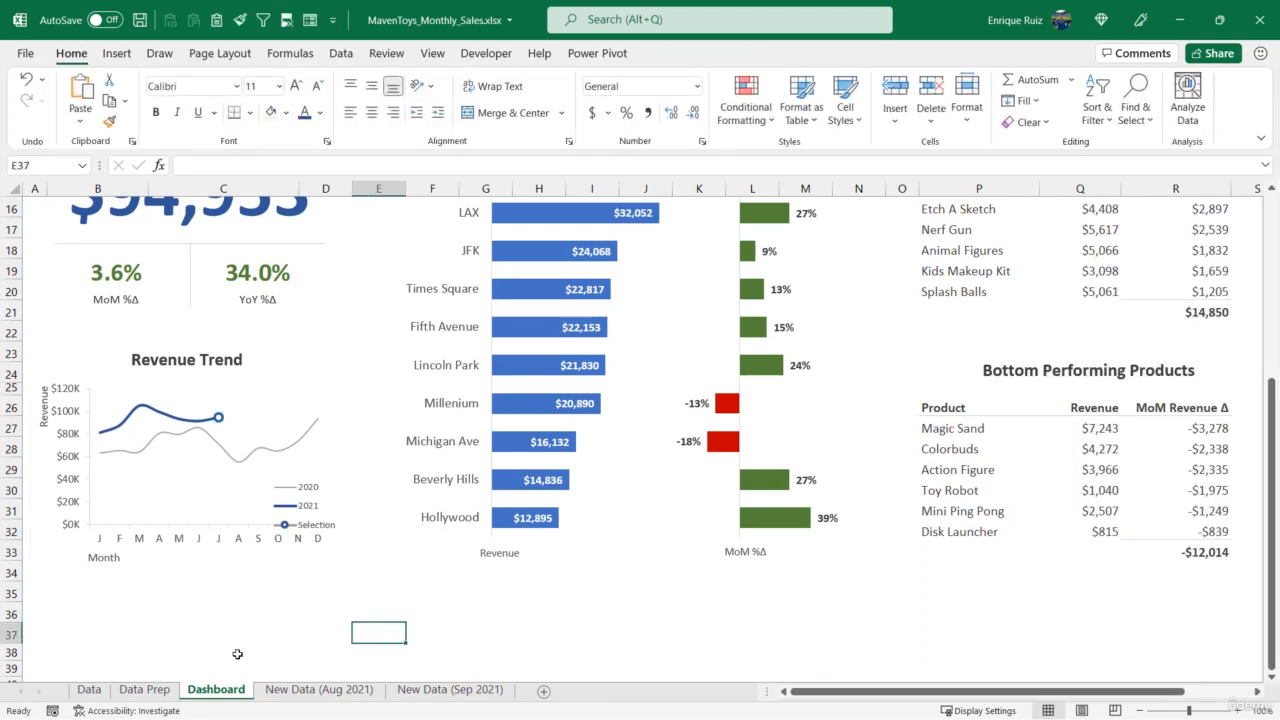
- Delete the Selection entry from the Revenue Trend chart's legend
left_click(310, 510)
left_click(318, 531)
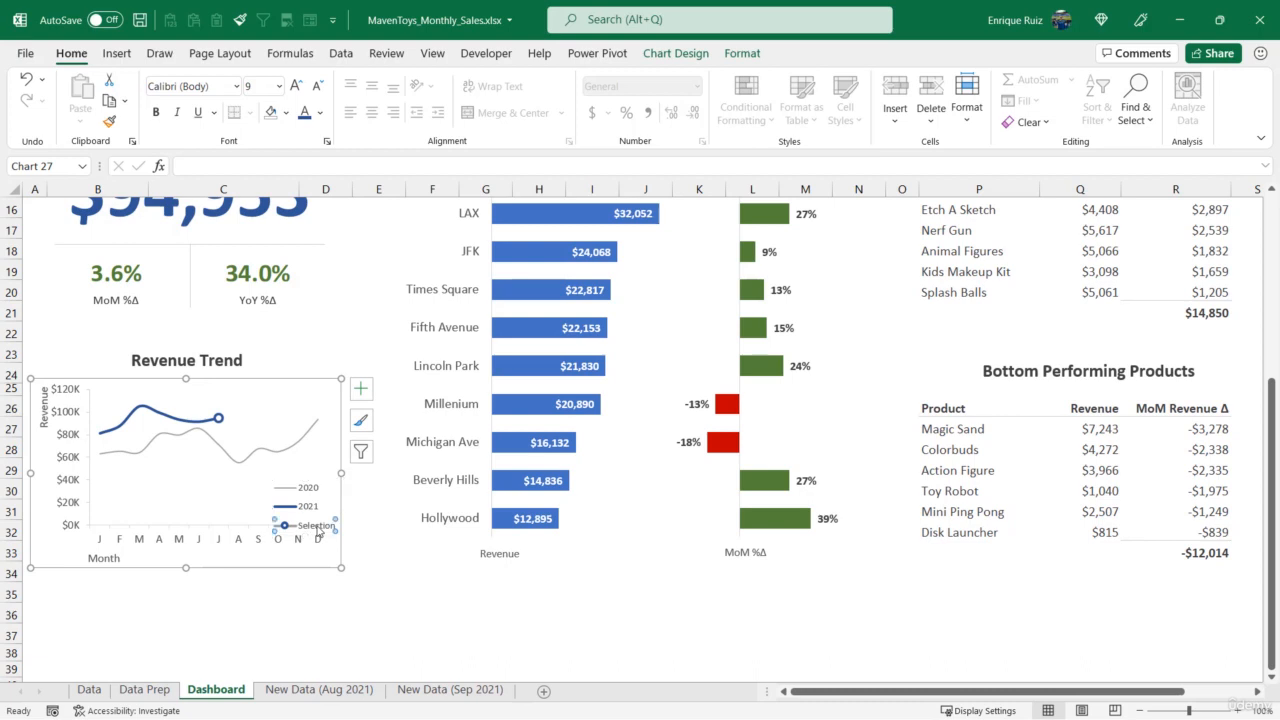
key("Delete")
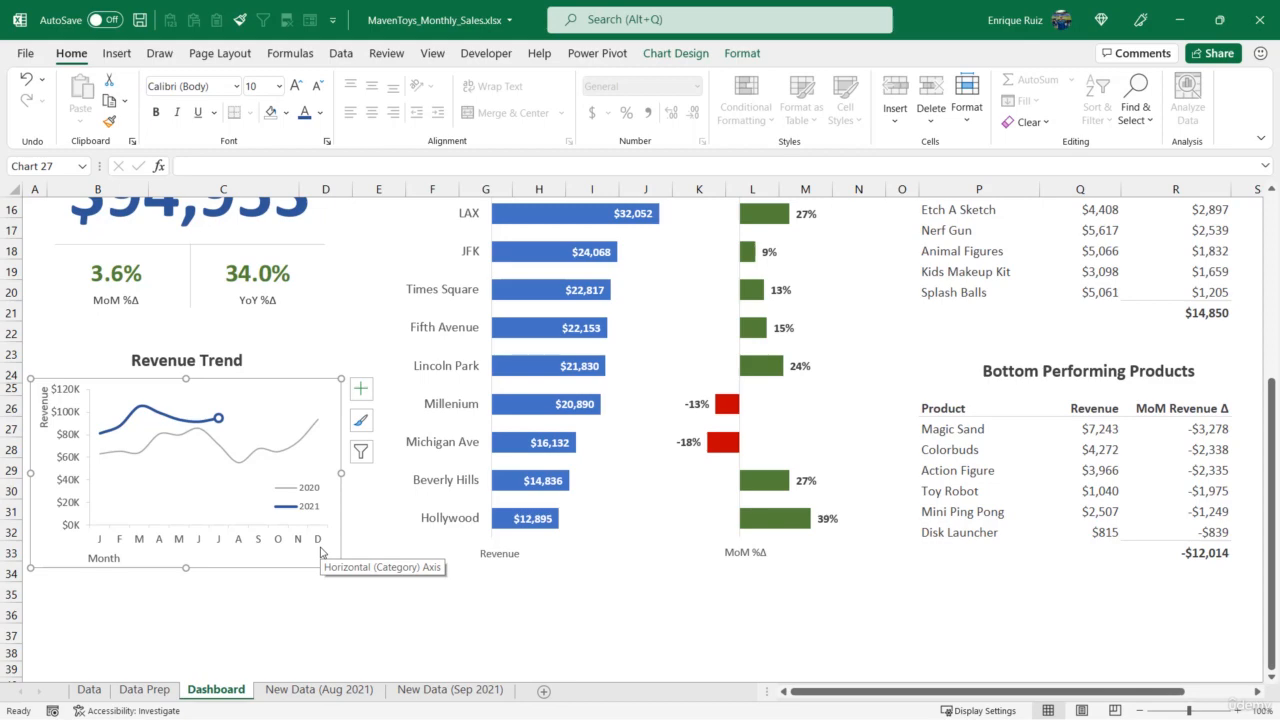
- Switch the dashboard's region to New York and check the Revenue Trend and Store Performance charts
scroll(321, 551, "up", 3)
scroll(683, 651, "down", 2)
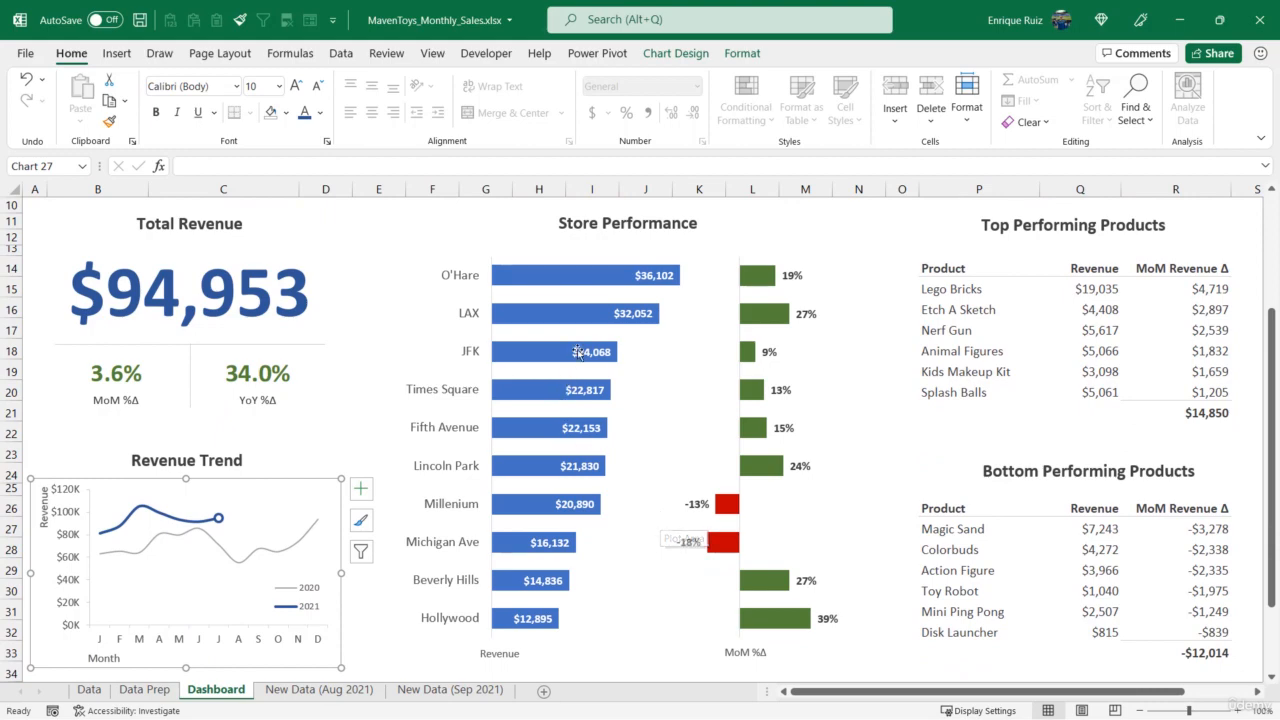
scroll(588, 447, "up", 3)
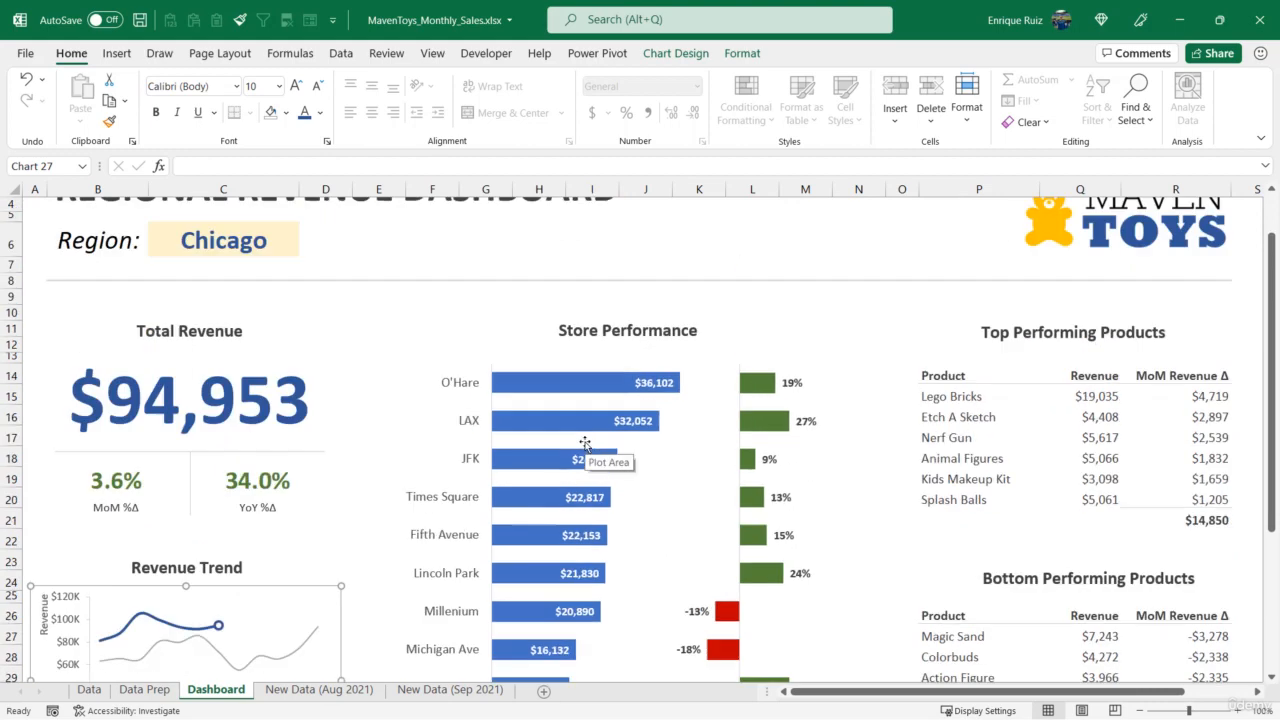
left_click(297, 290)
left_click(305, 298)
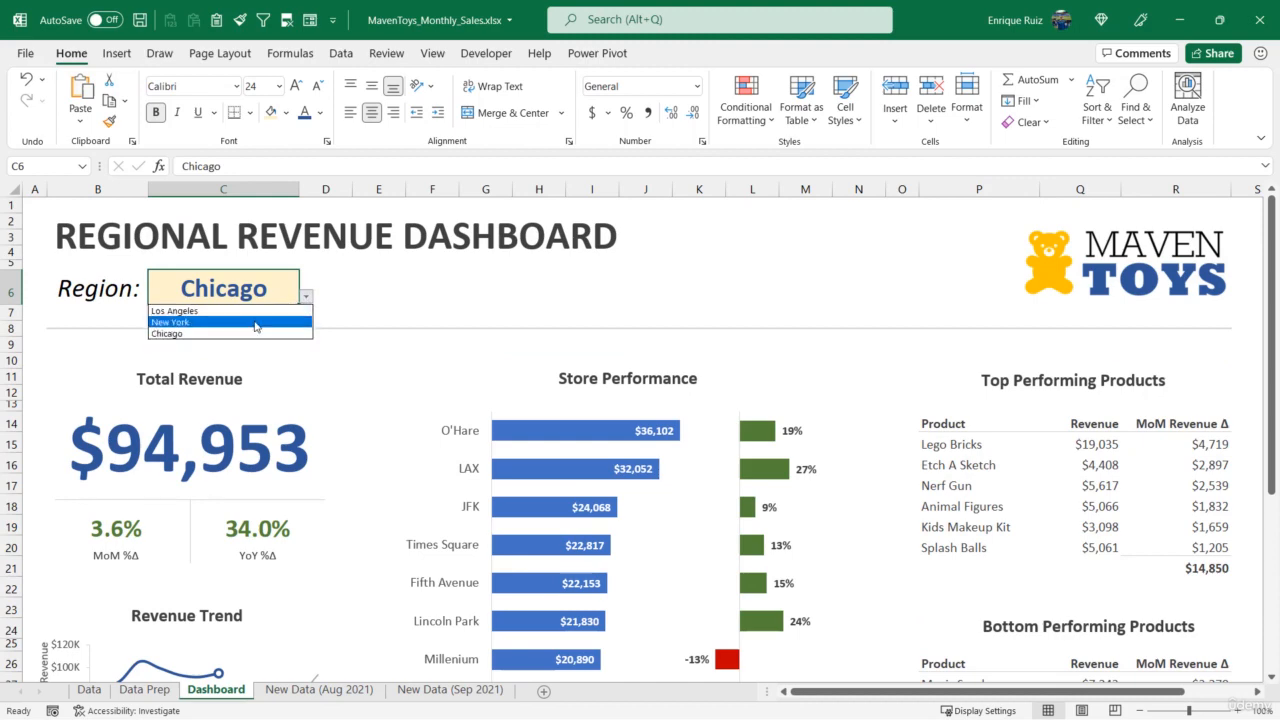
left_click(200, 330)
scroll(711, 476, "down", 2)
scroll(711, 476, "down", 1)
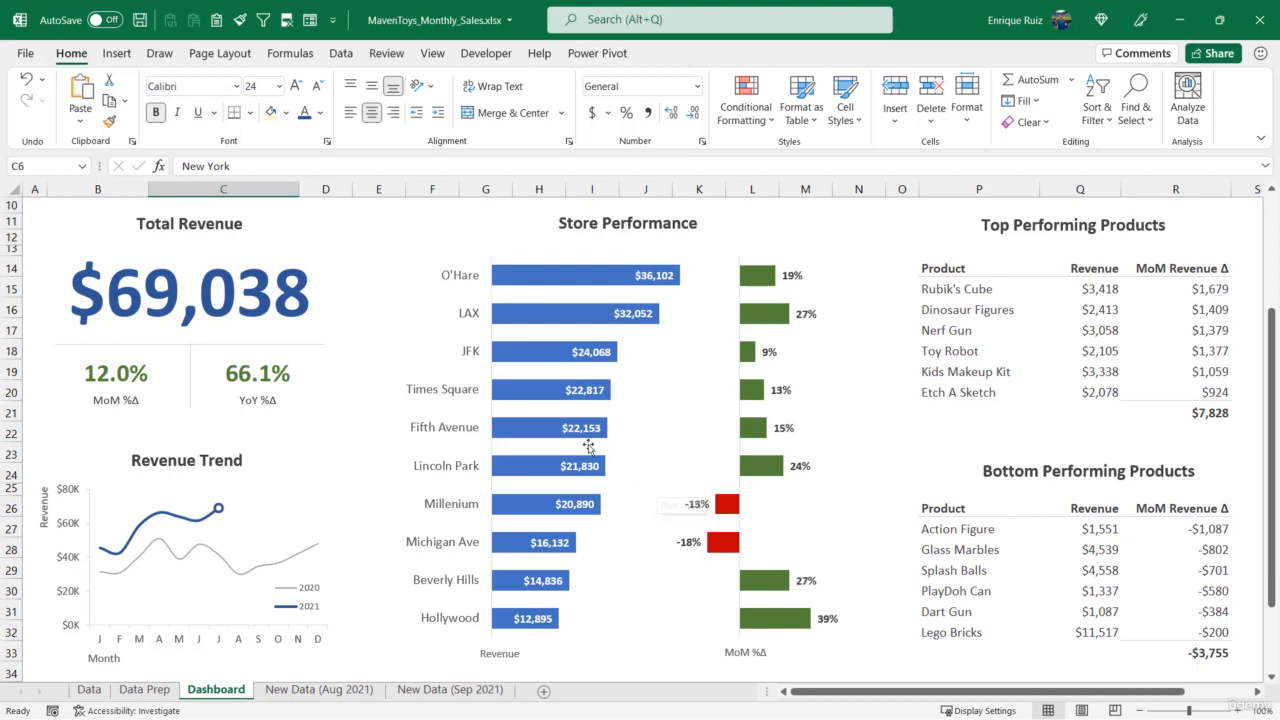
- Insert two columns on the Data Prep sheet just after MoM %Δ in the sorted Store Performance table
left_click(145, 689)
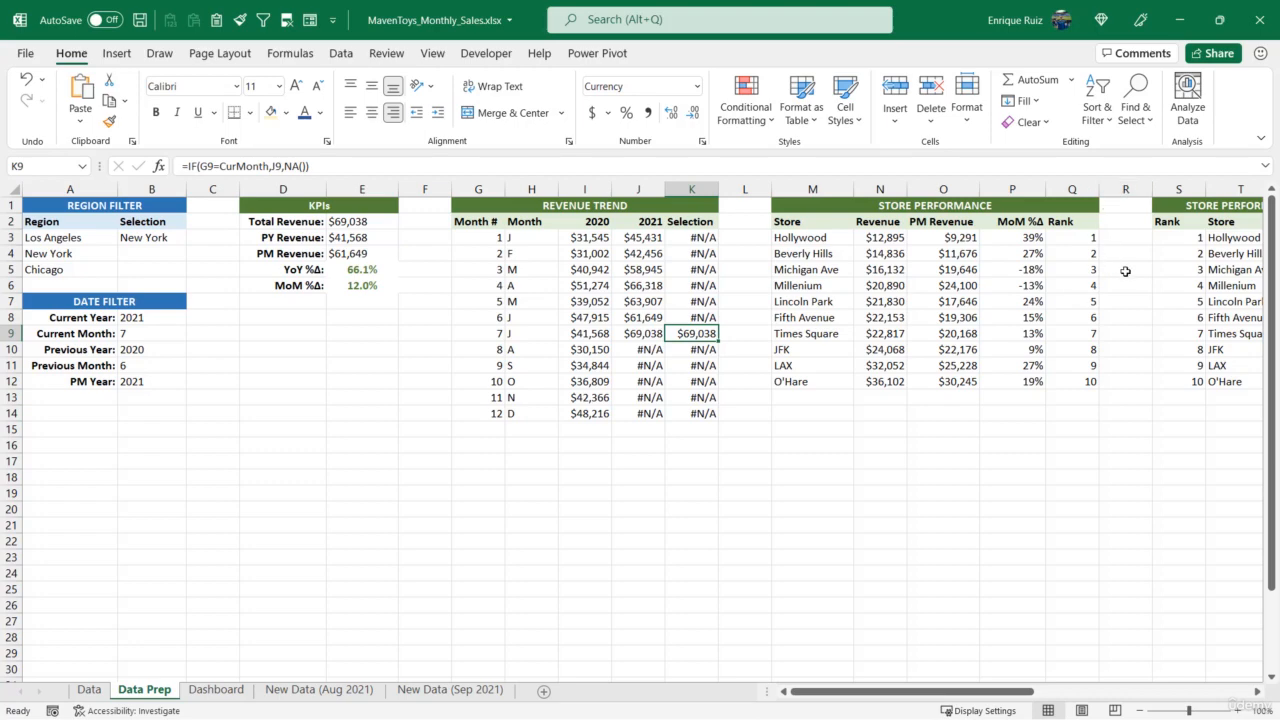
left_click_drag(1000, 691, 1095, 691)
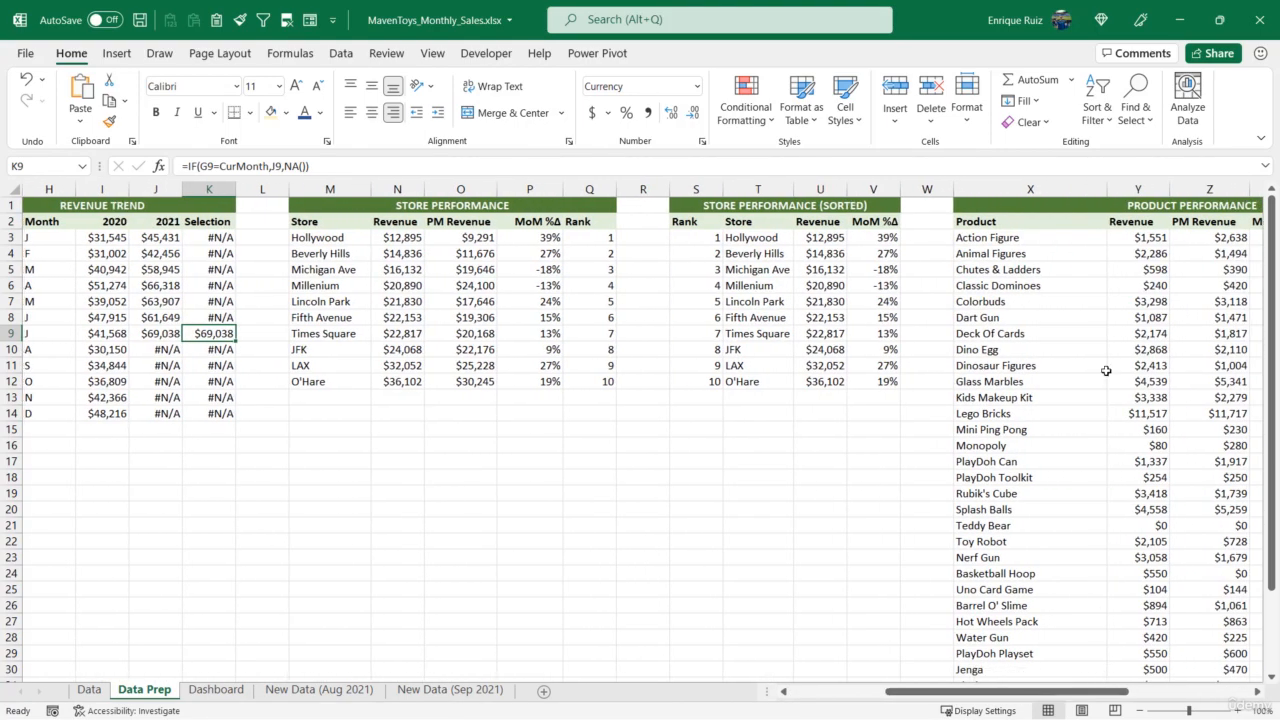
right_click(927, 189)
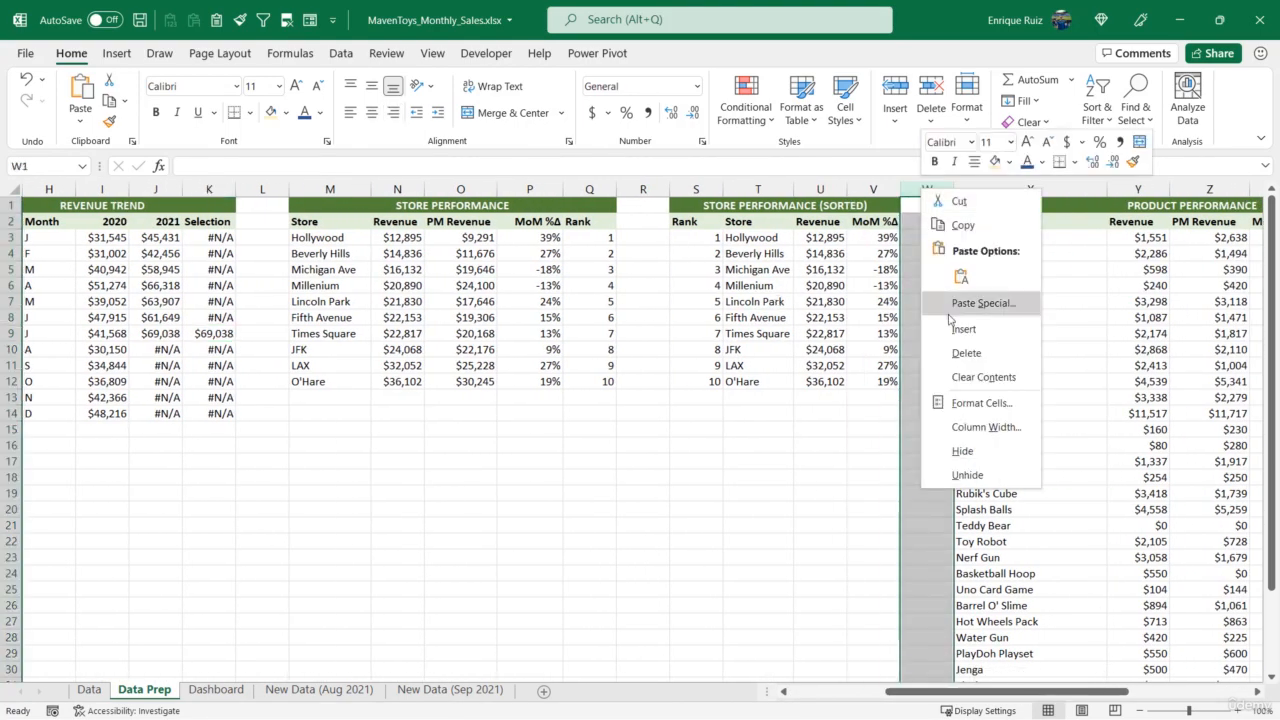
left_click(962, 329)
right_click(932, 192)
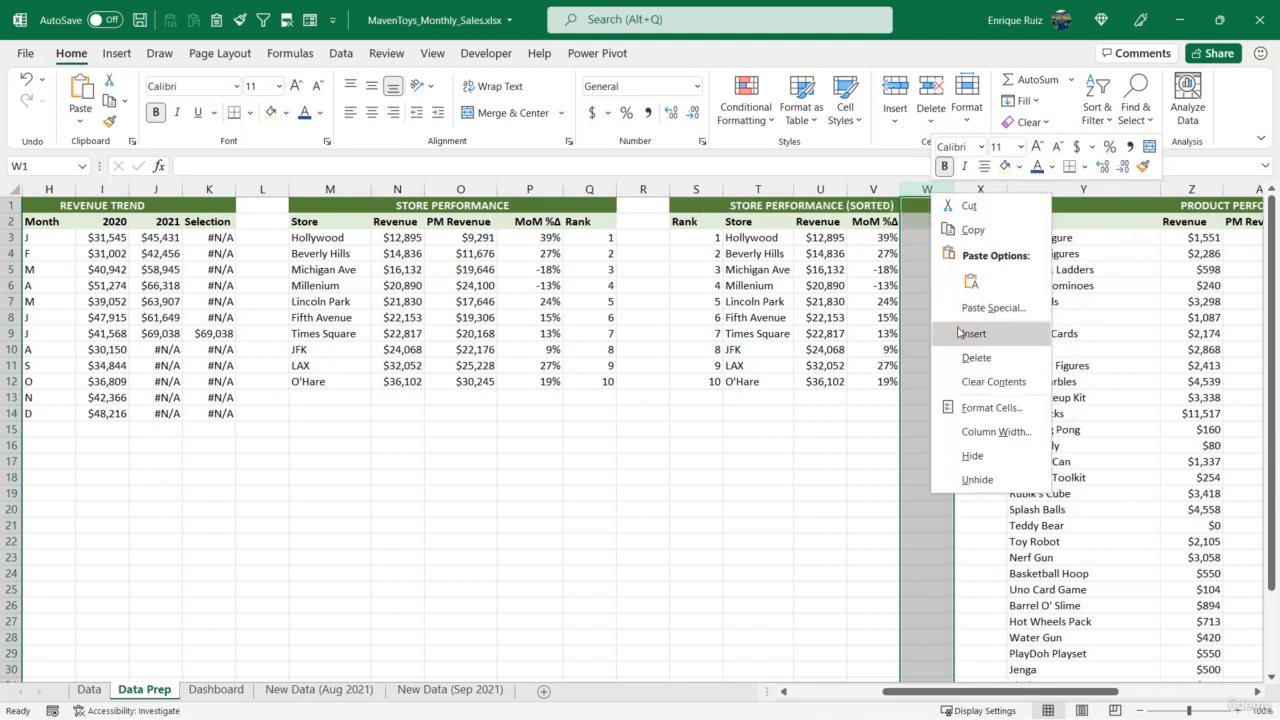
left_click(958, 333)
- Enter the header Selection in both W2 and X2 of the sorted Store Performance table
left_click(932, 220)
type("Selec")
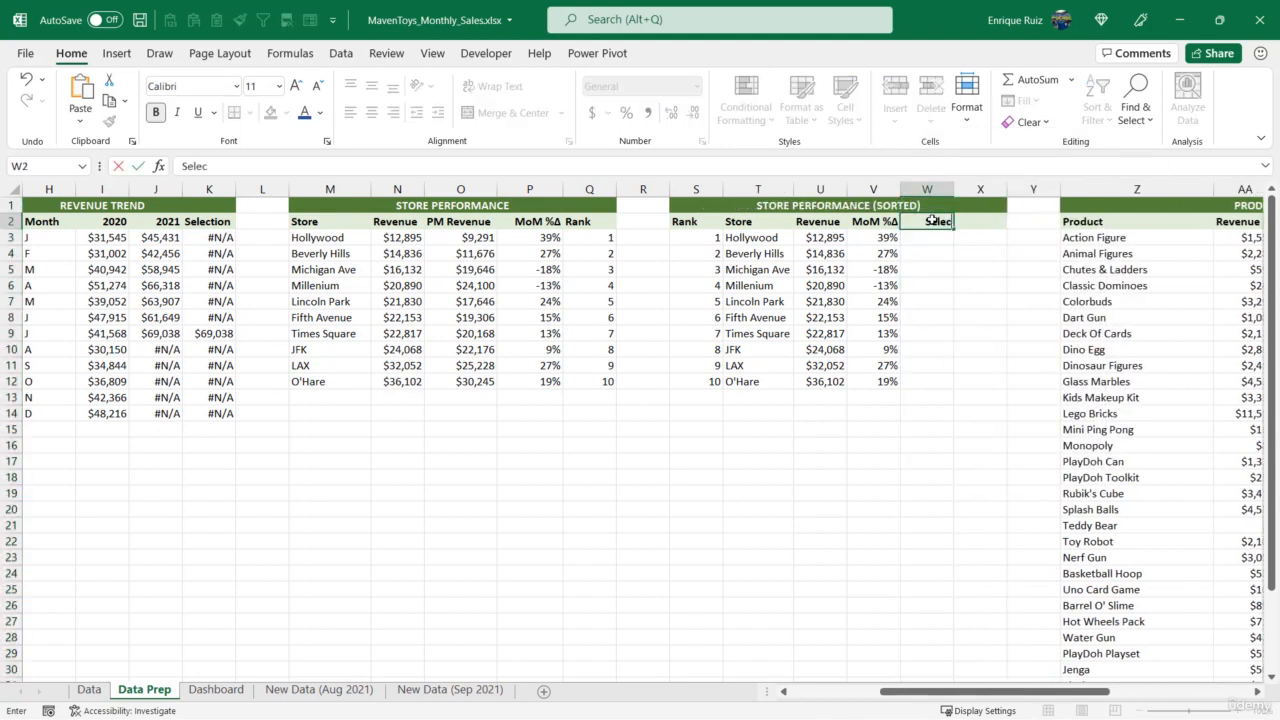
type("tion")
key("Tab")
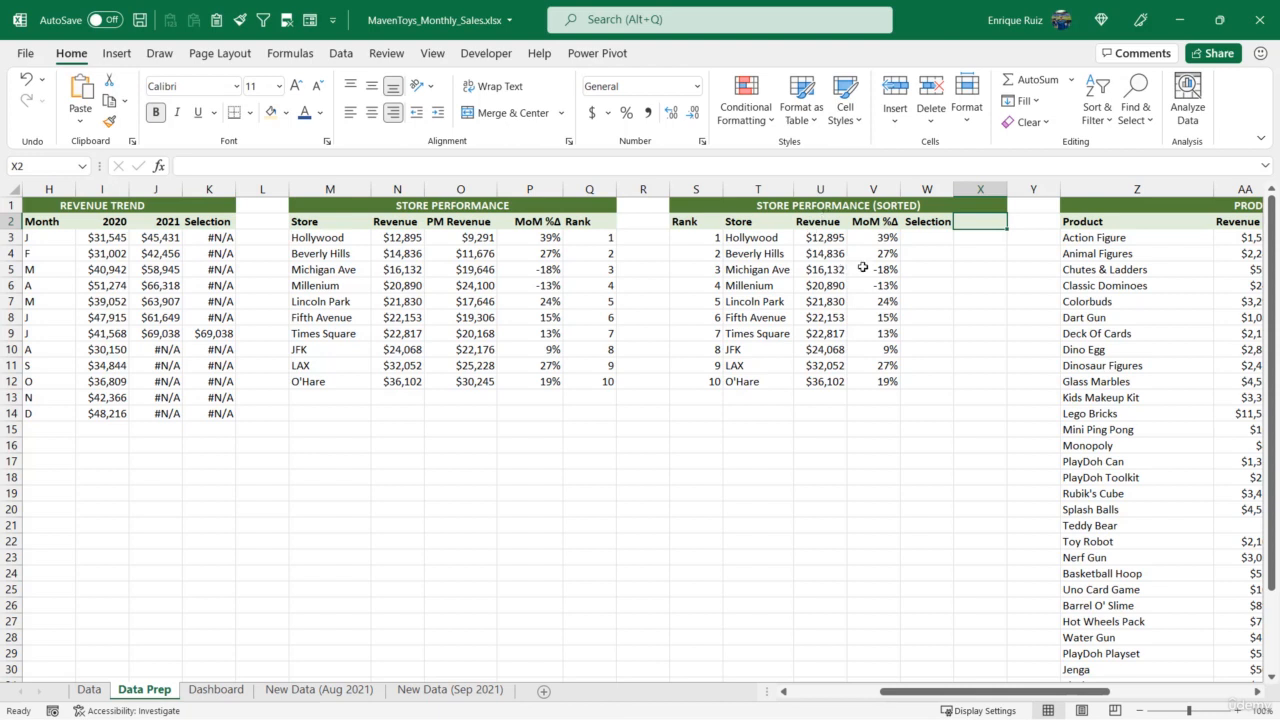
type("Selection")
key("Return")
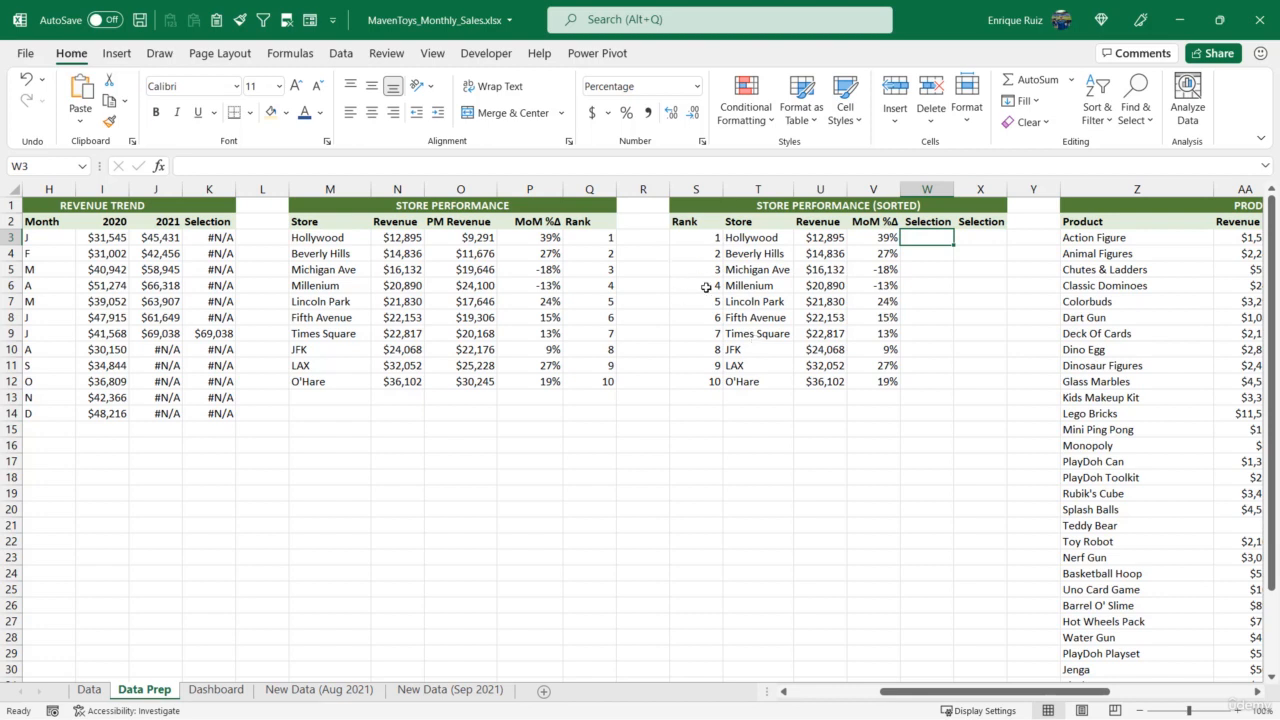
- Insert a column between Store and Revenue in the sorted table and head it Region in U2
right_click(830, 189)
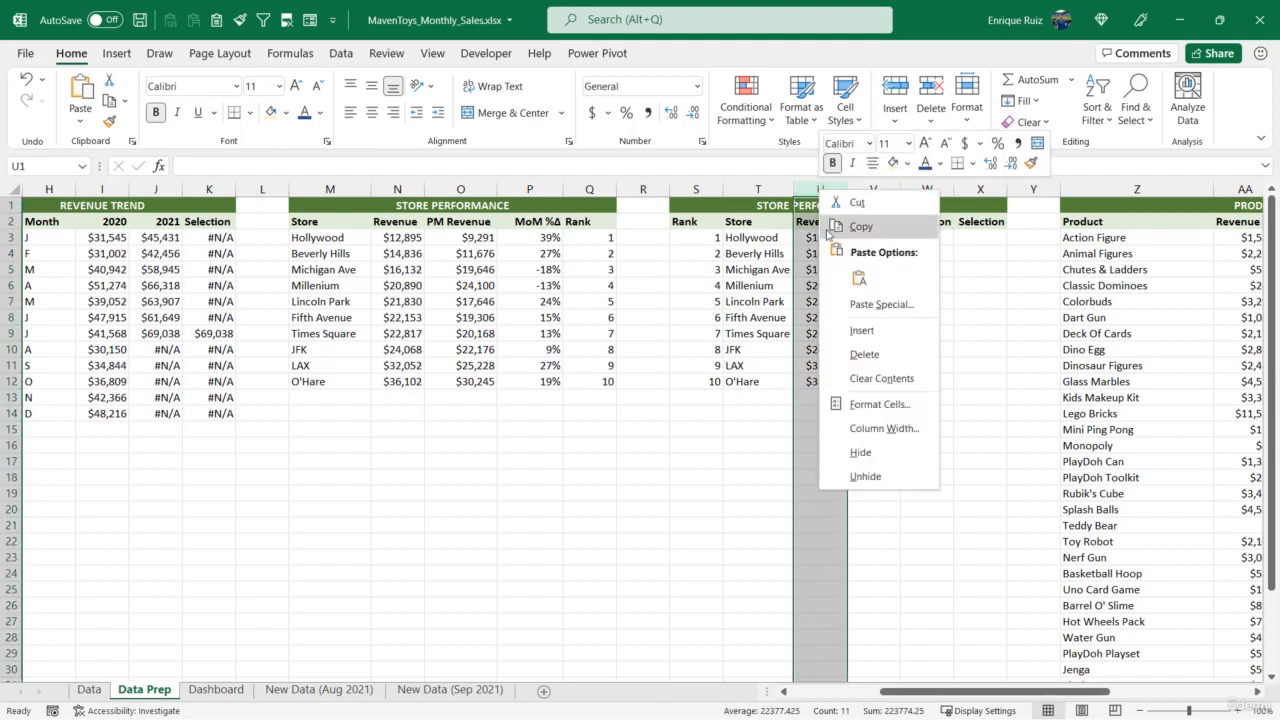
left_click(848, 331)
left_click(825, 222)
type("Region")
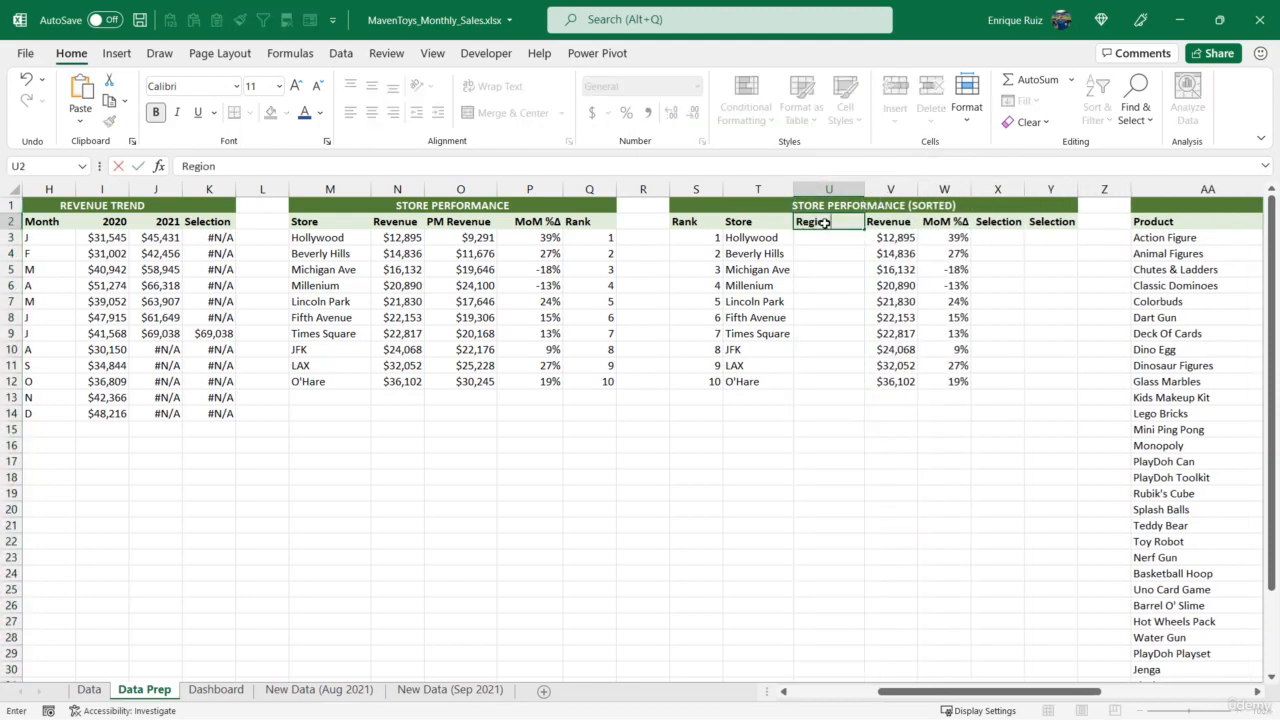
key("Return")
- Look up the first store's region in U3 with =VLOOKUP(T3,Data[[Store Name]:[Region]],2,0)
type("=VLOOKUP(")
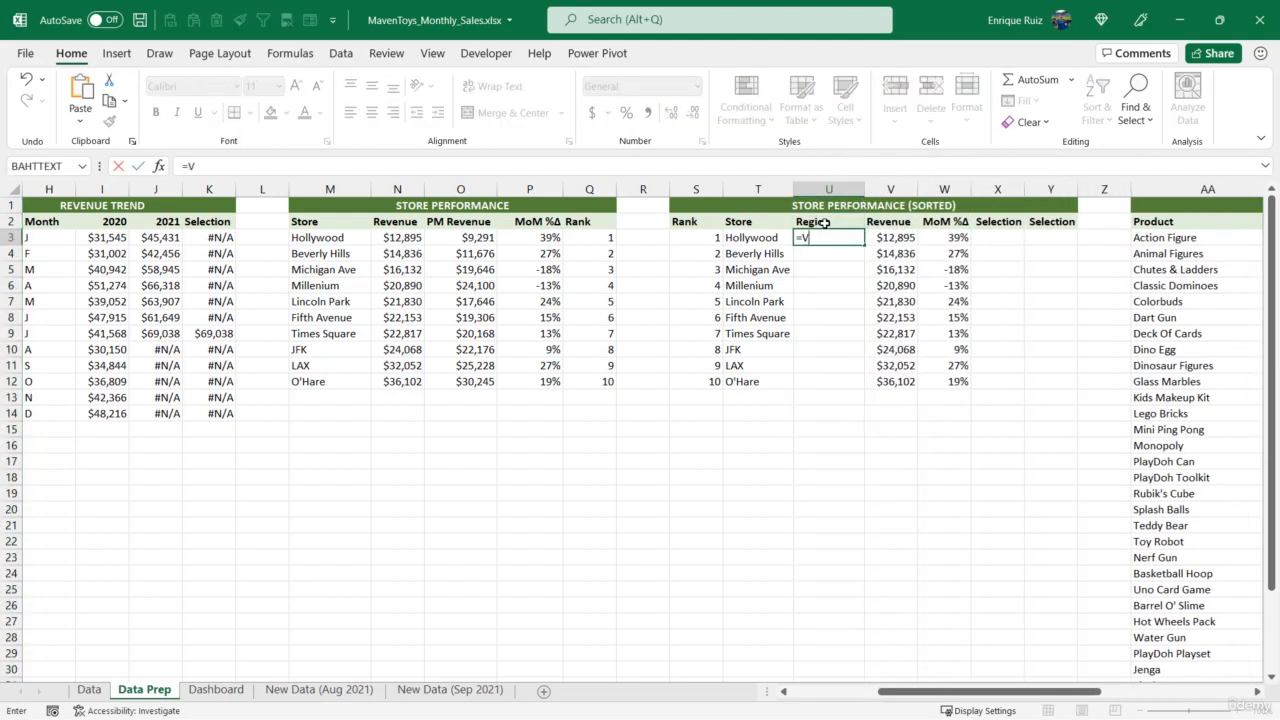
left_click(765, 241)
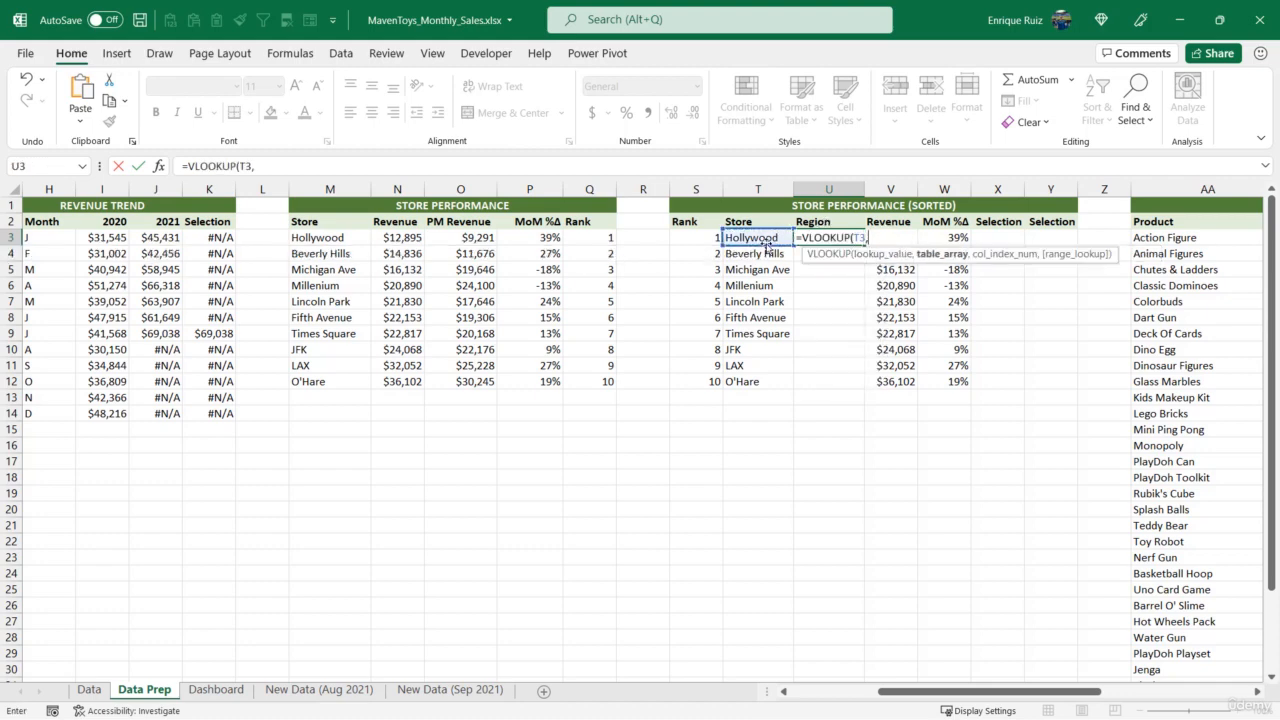
type(",")
left_click(89, 689)
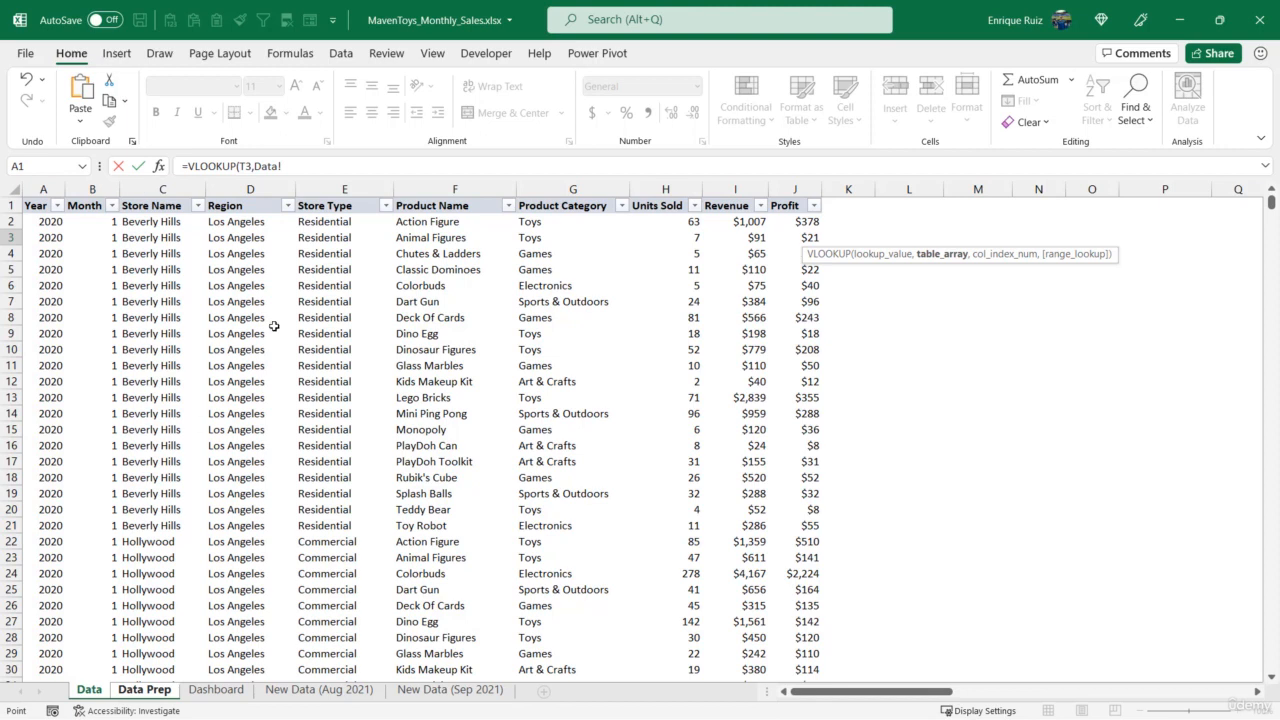
left_click(169, 197)
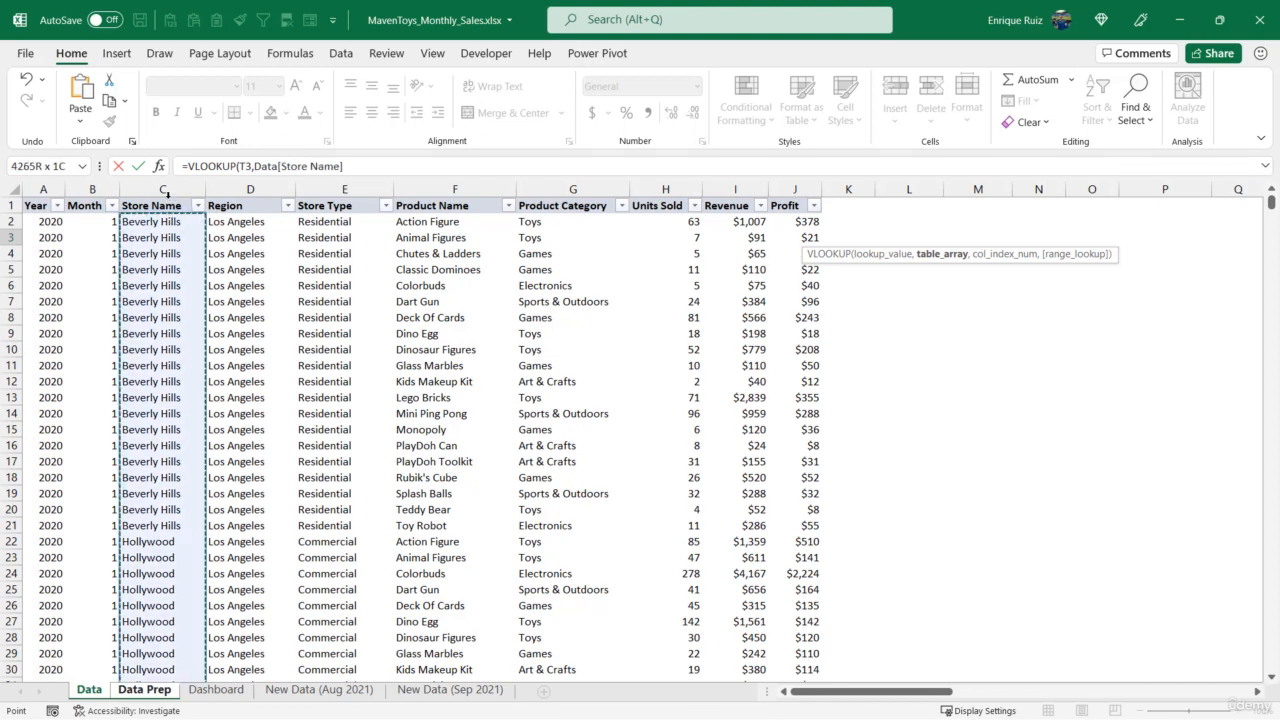
left_click_drag(165, 194, 258, 214)
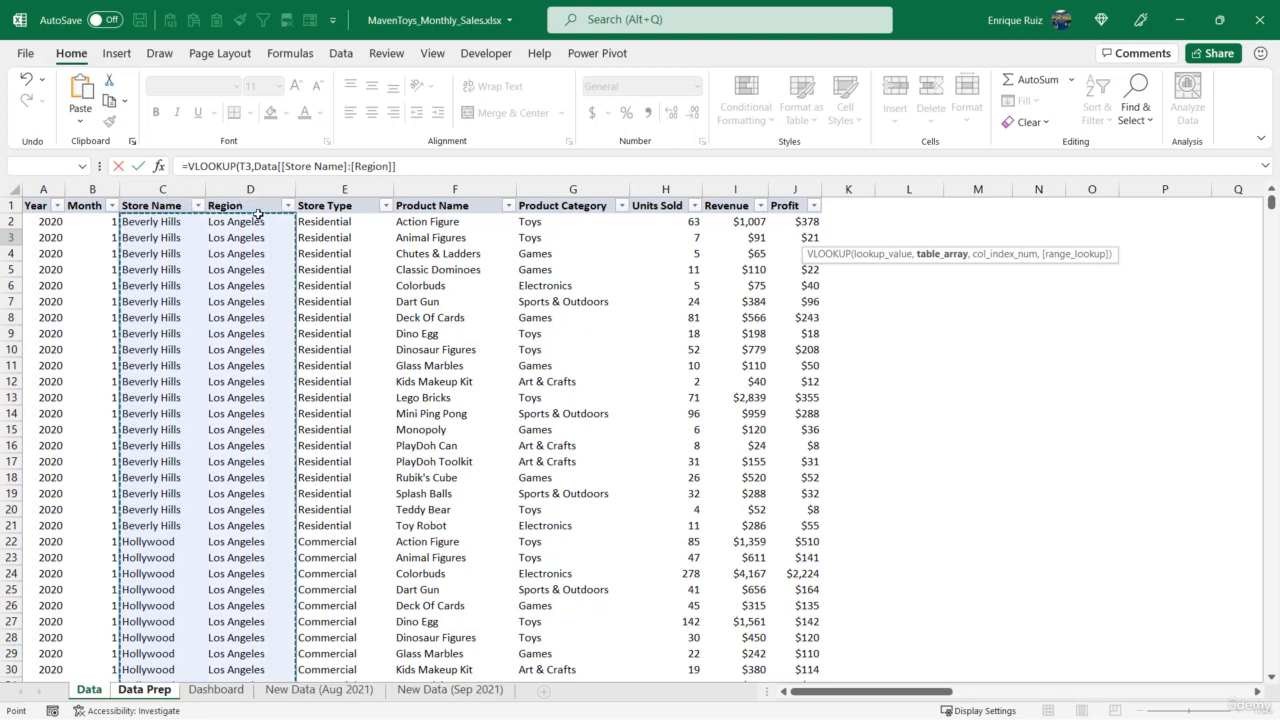
type(",2")
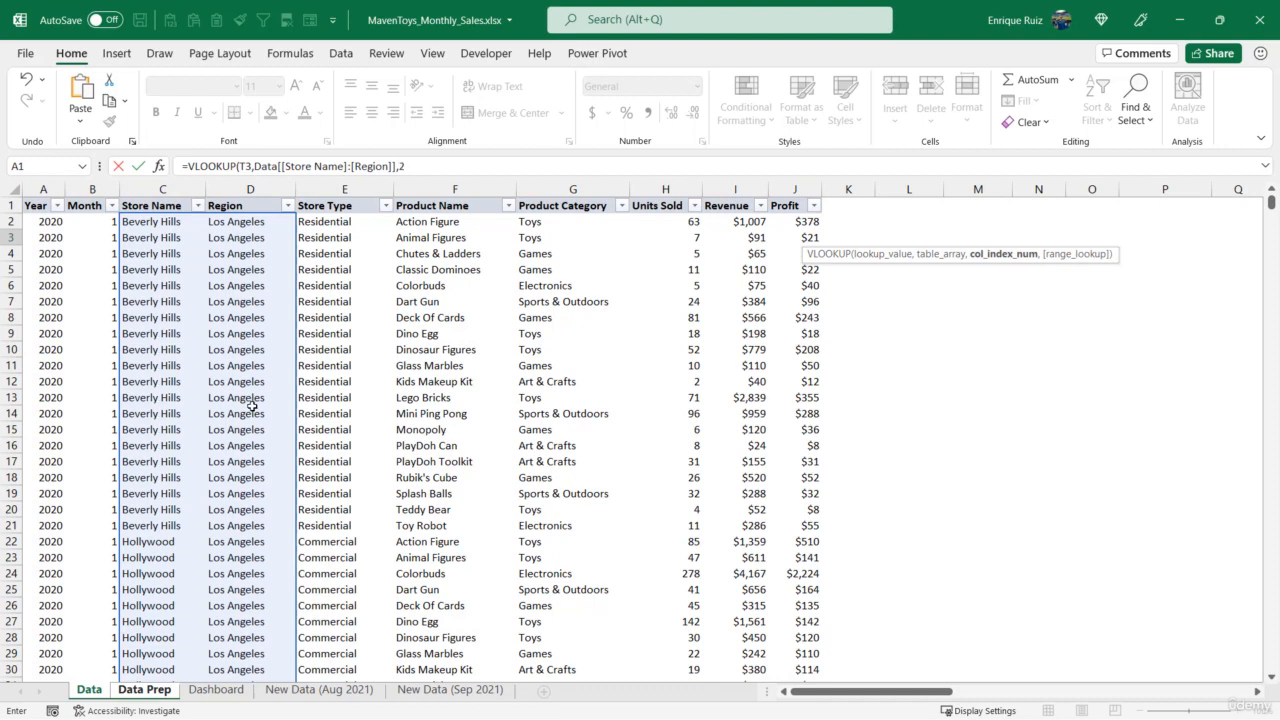
type(",0")
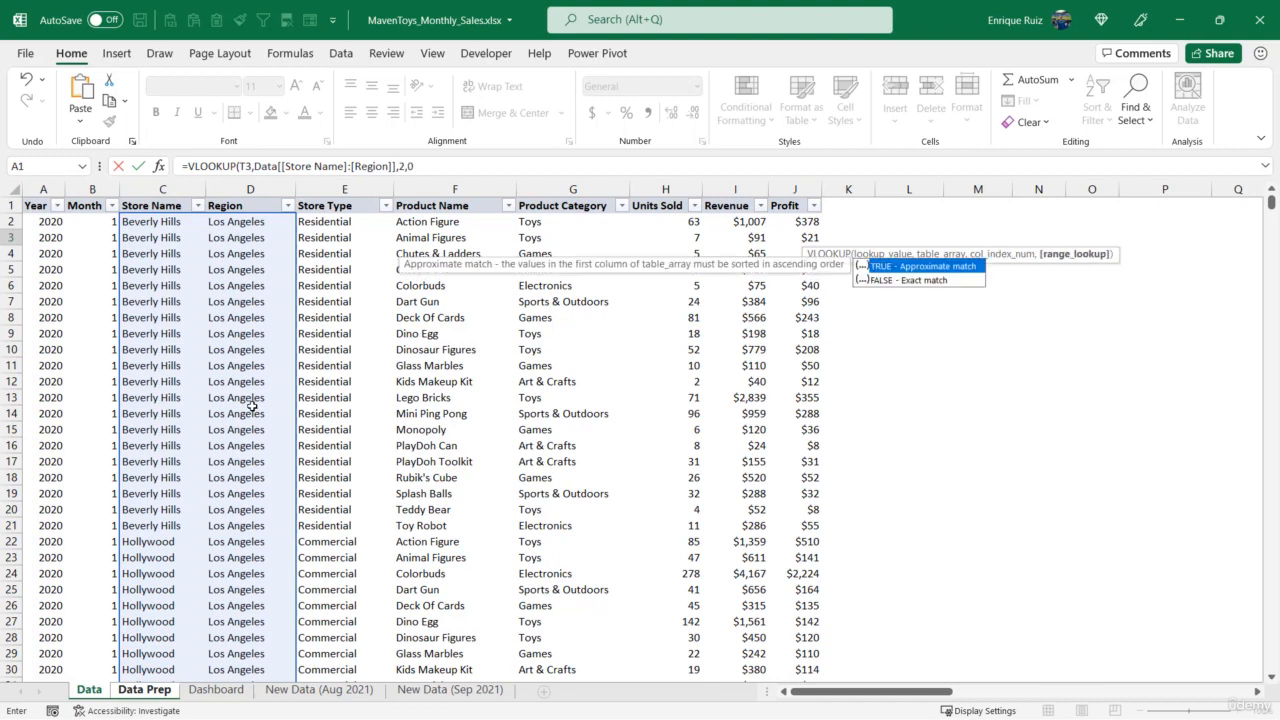
type(")")
key("Return")
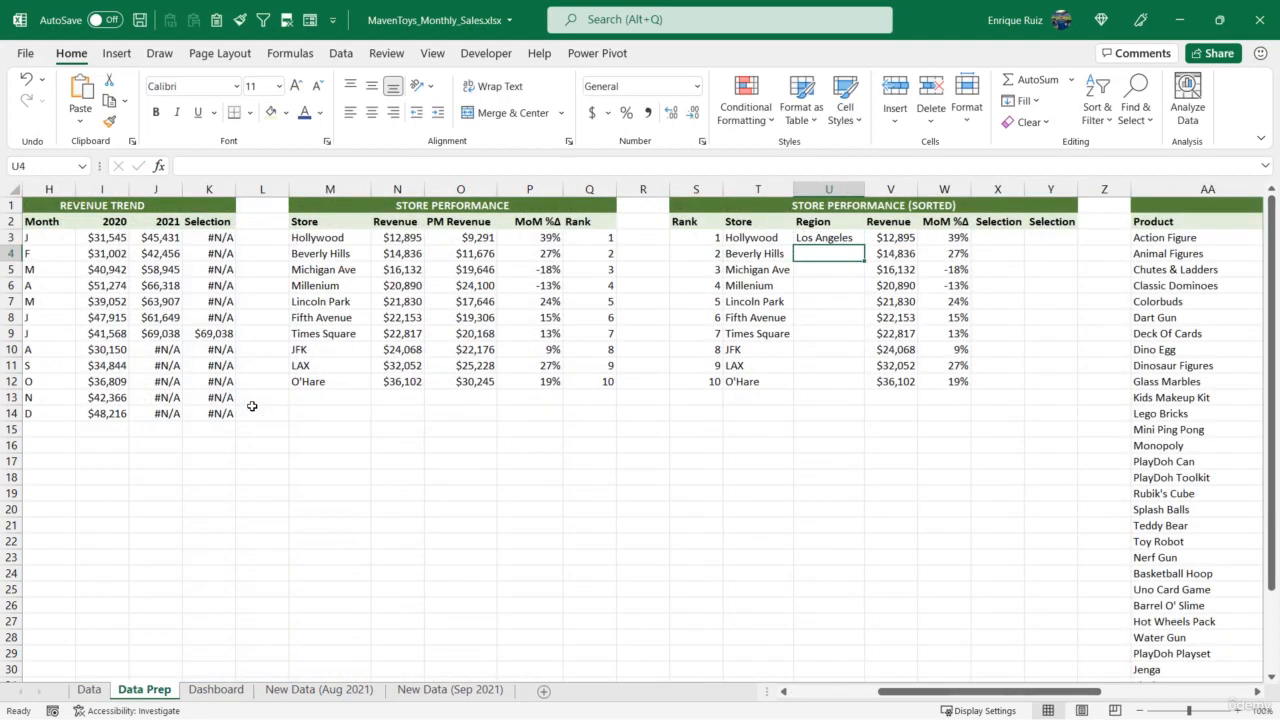
- Fill the Region lookup in U3 down to U12 of the sorted table and ignore the inconsistent-formula error on those cells
left_click(835, 238)
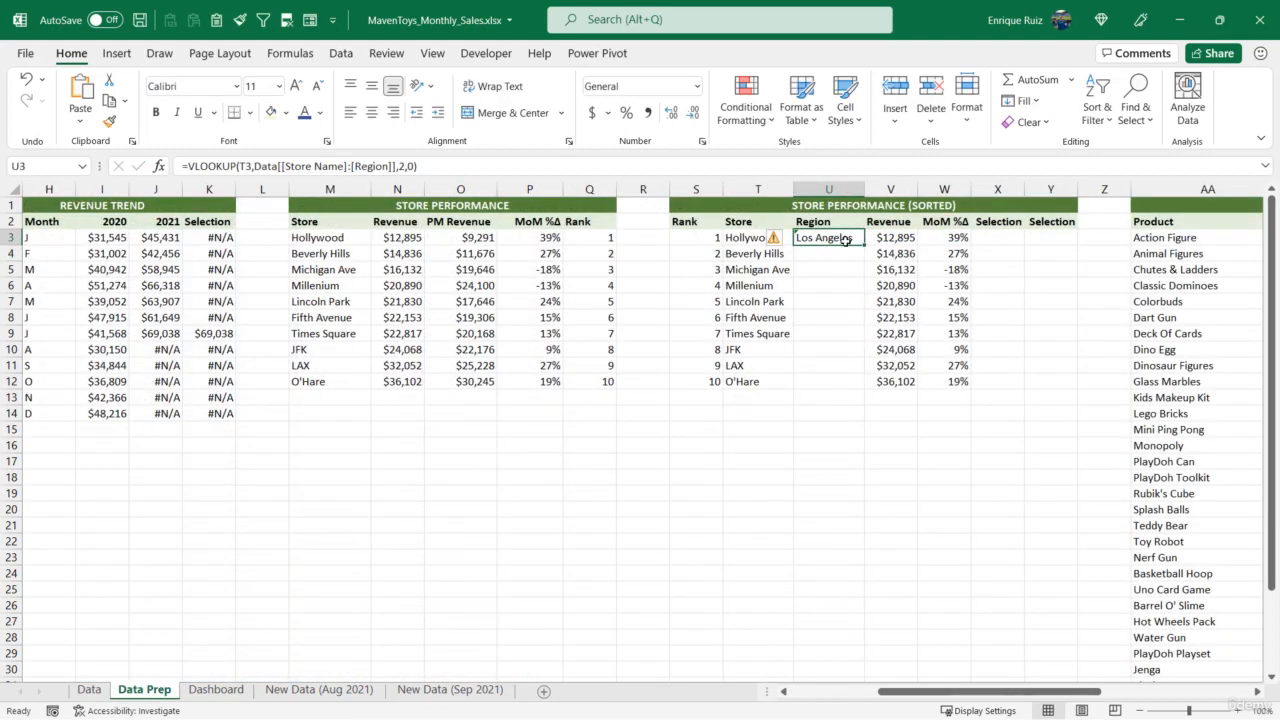
double_click(862, 244)
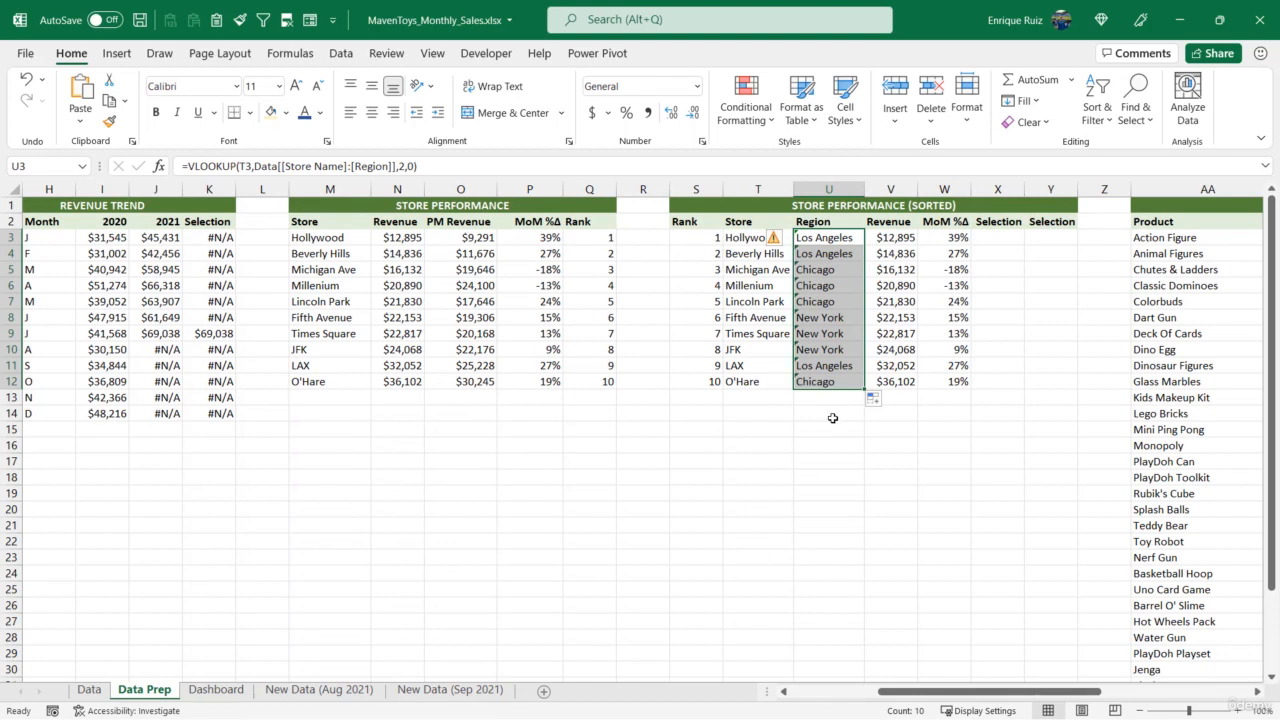
left_click(773, 241)
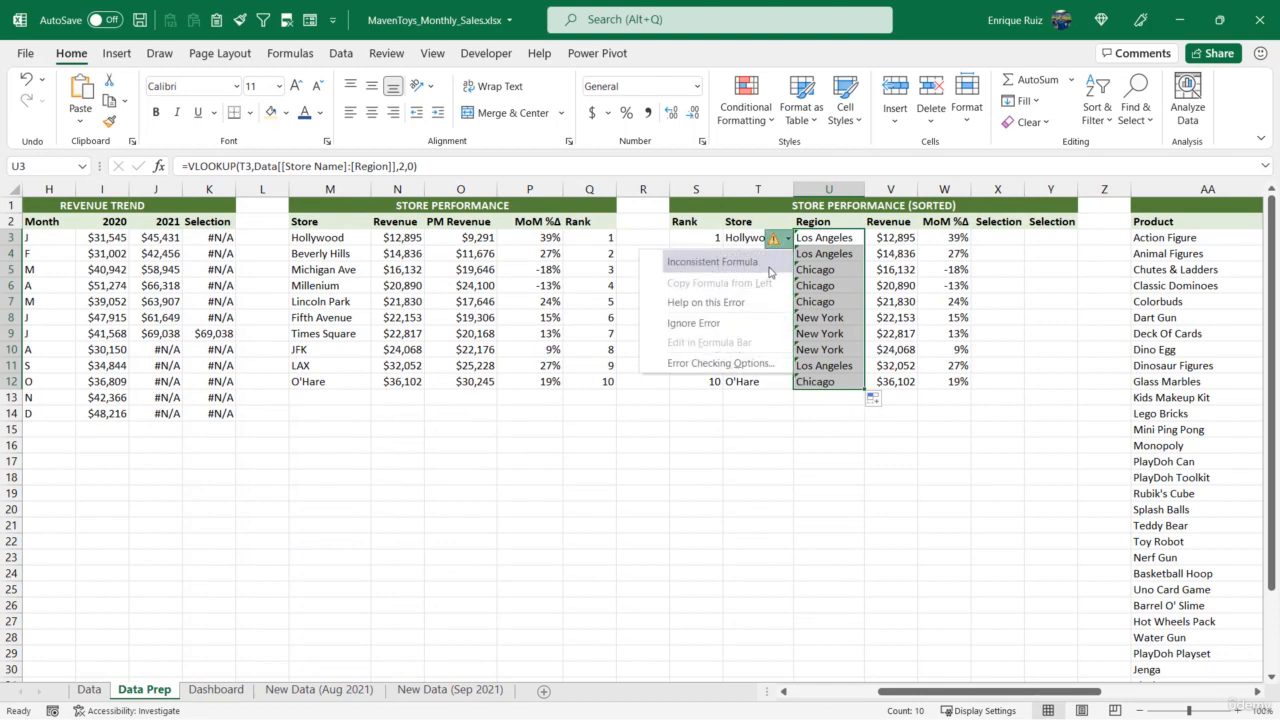
left_click(691, 325)
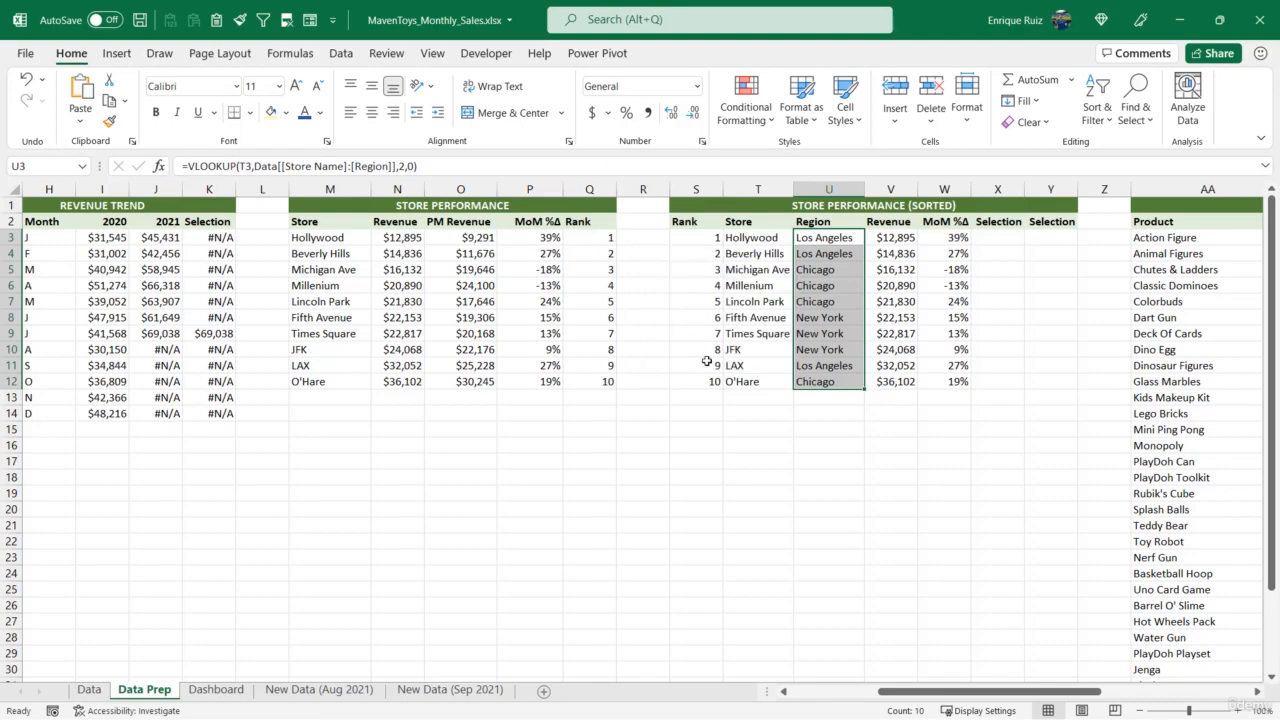
left_click(757, 241)
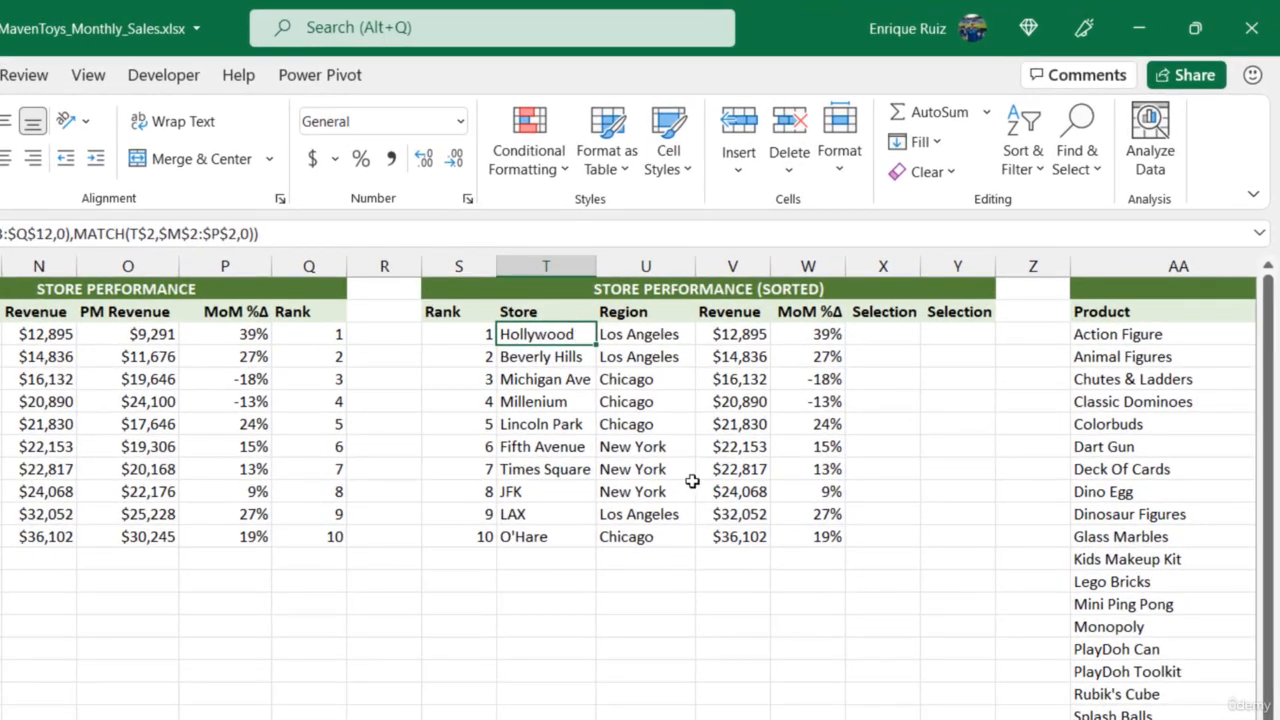
- Write =IF(U3=Region,V3,0) in X3, the first Selection cell of the sorted Store Performance table
left_click(897, 336)
type("=")
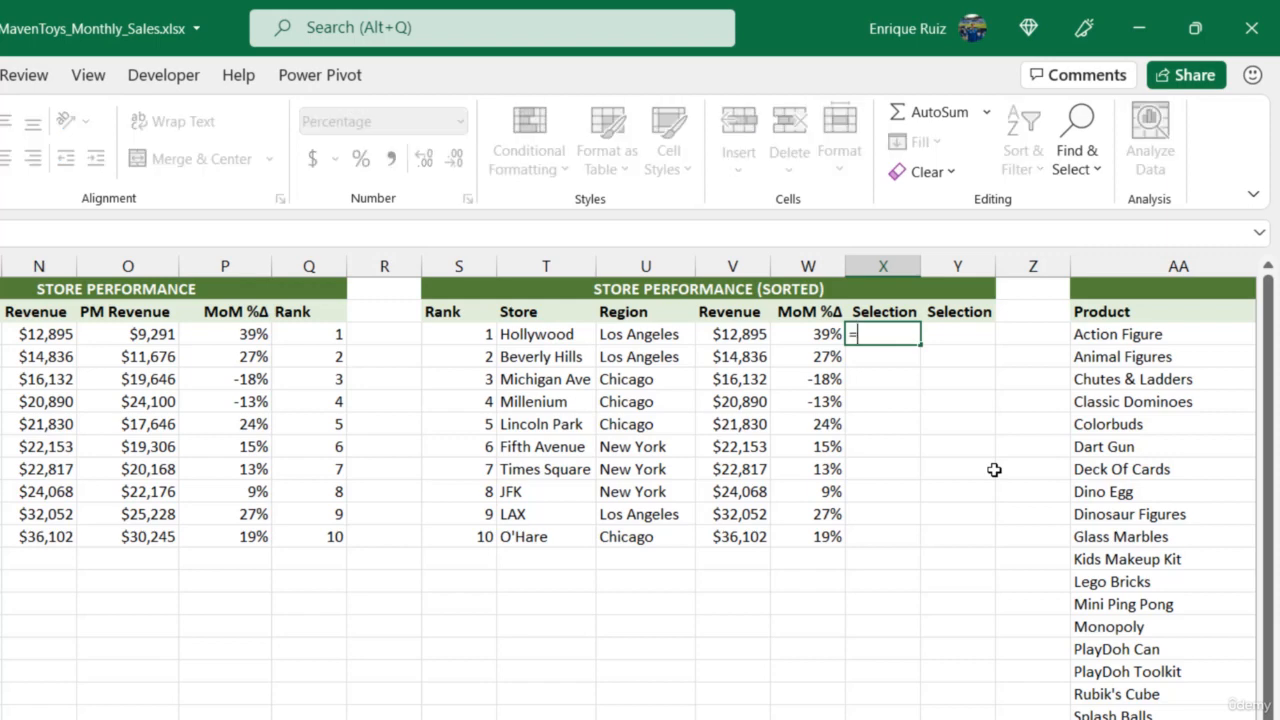
type("IF(")
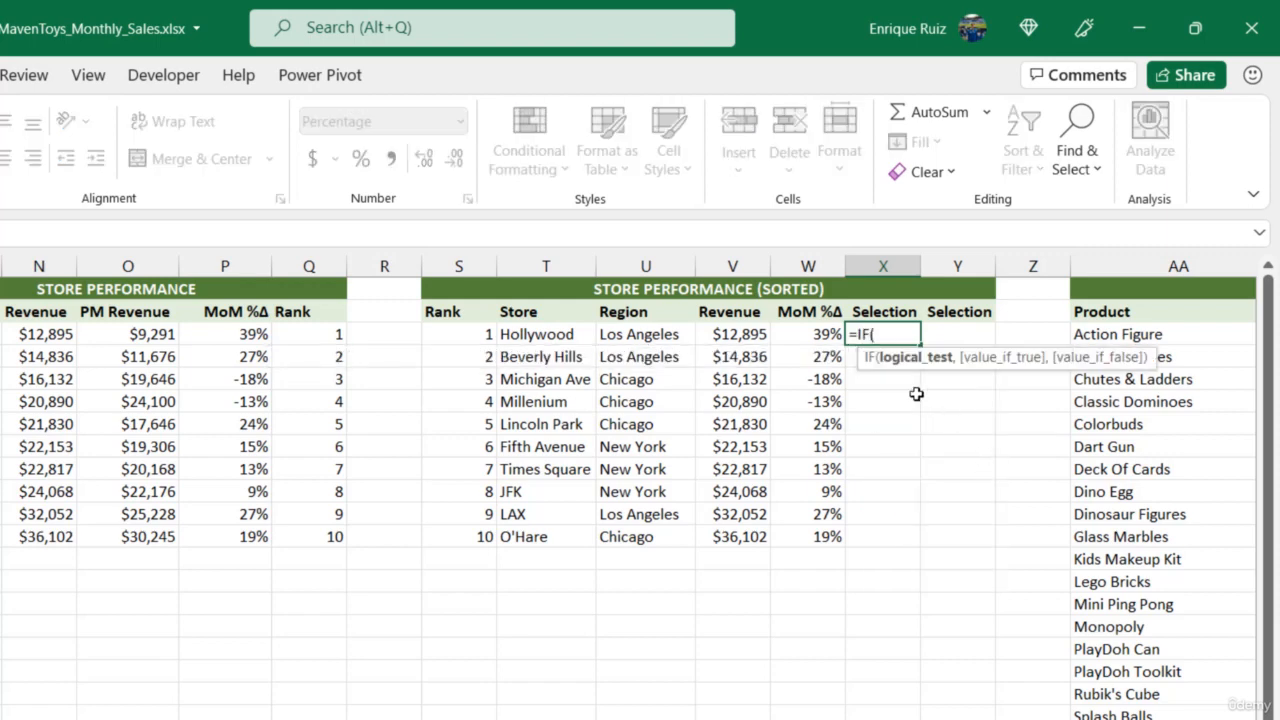
left_click(668, 334)
type("=Region")
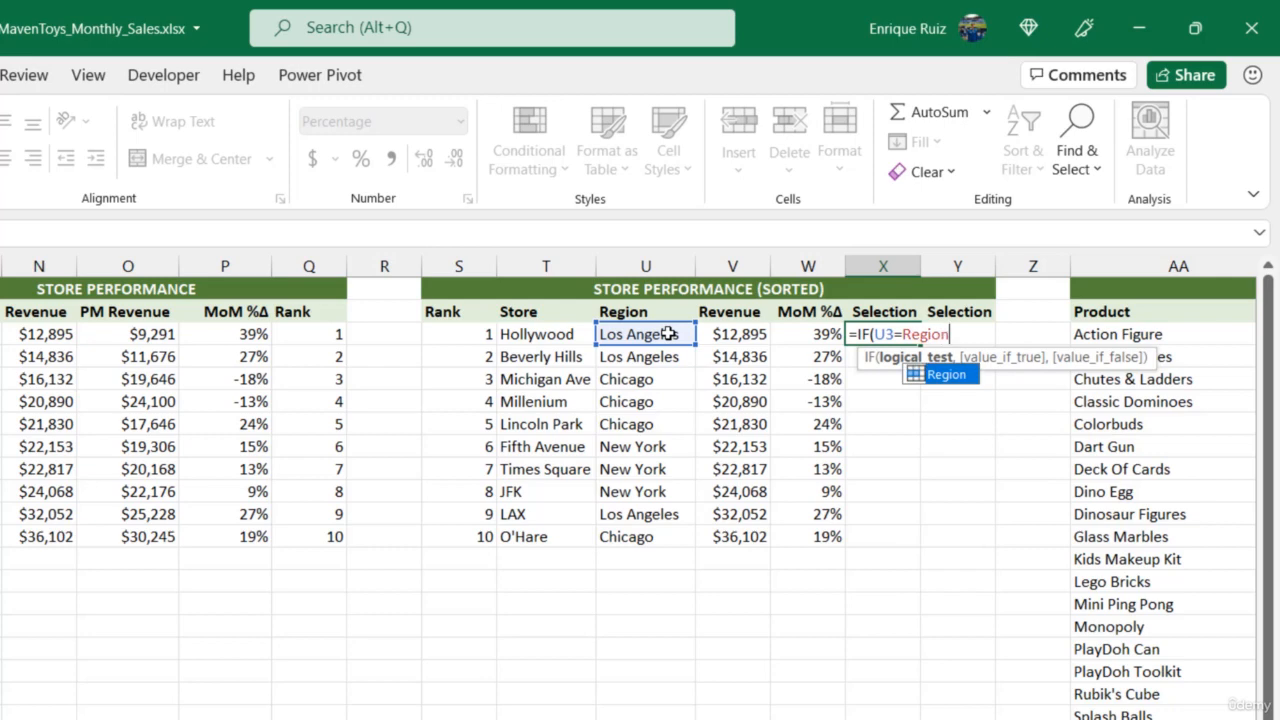
type(",")
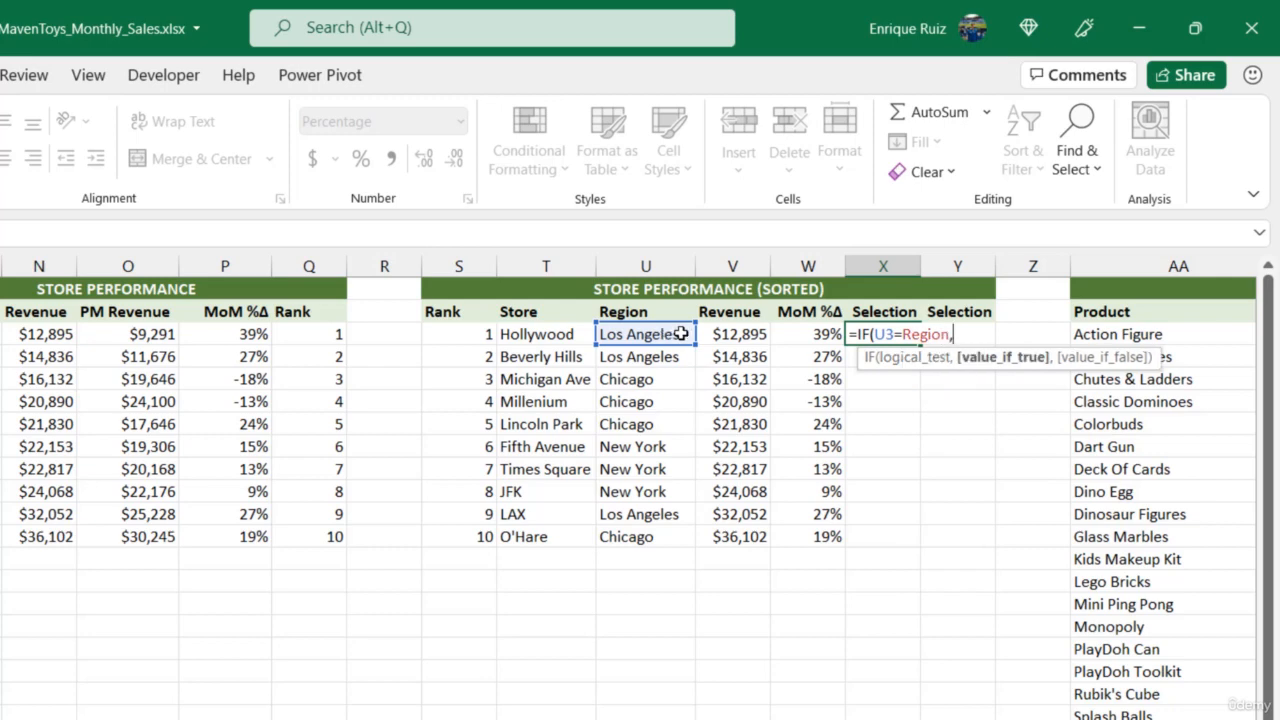
left_click(720, 336)
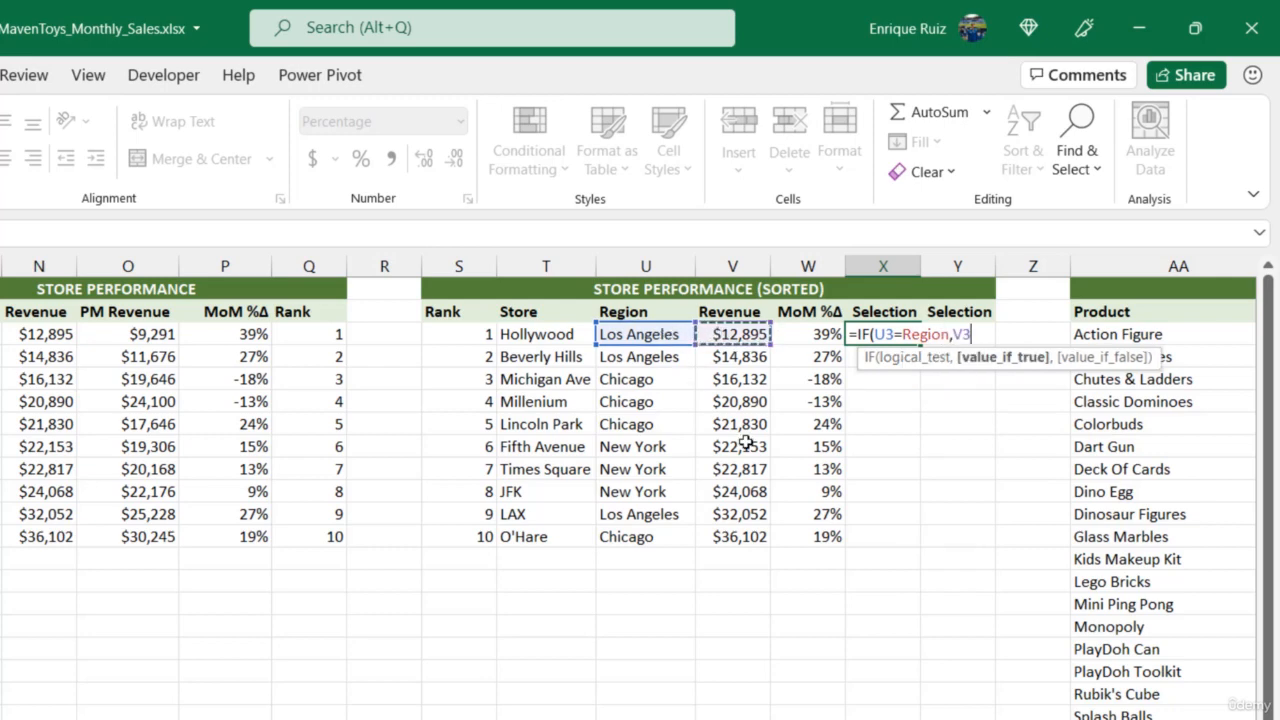
type(",")
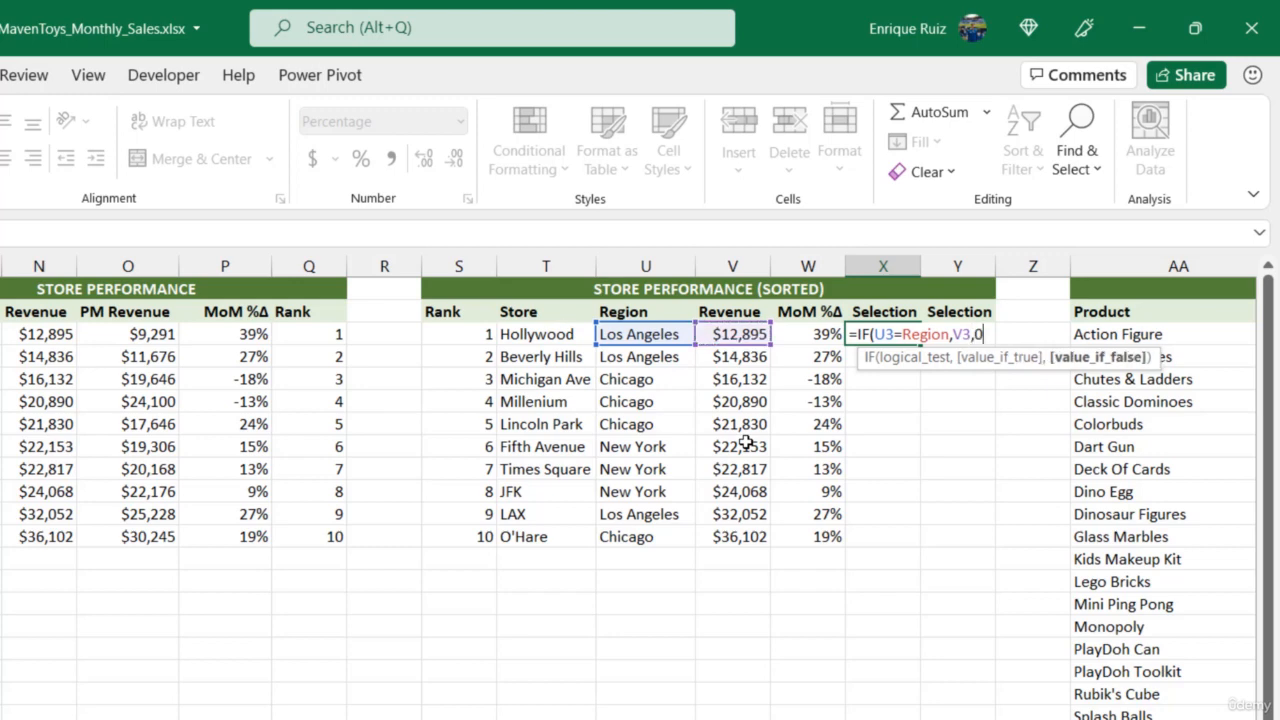
type("0)")
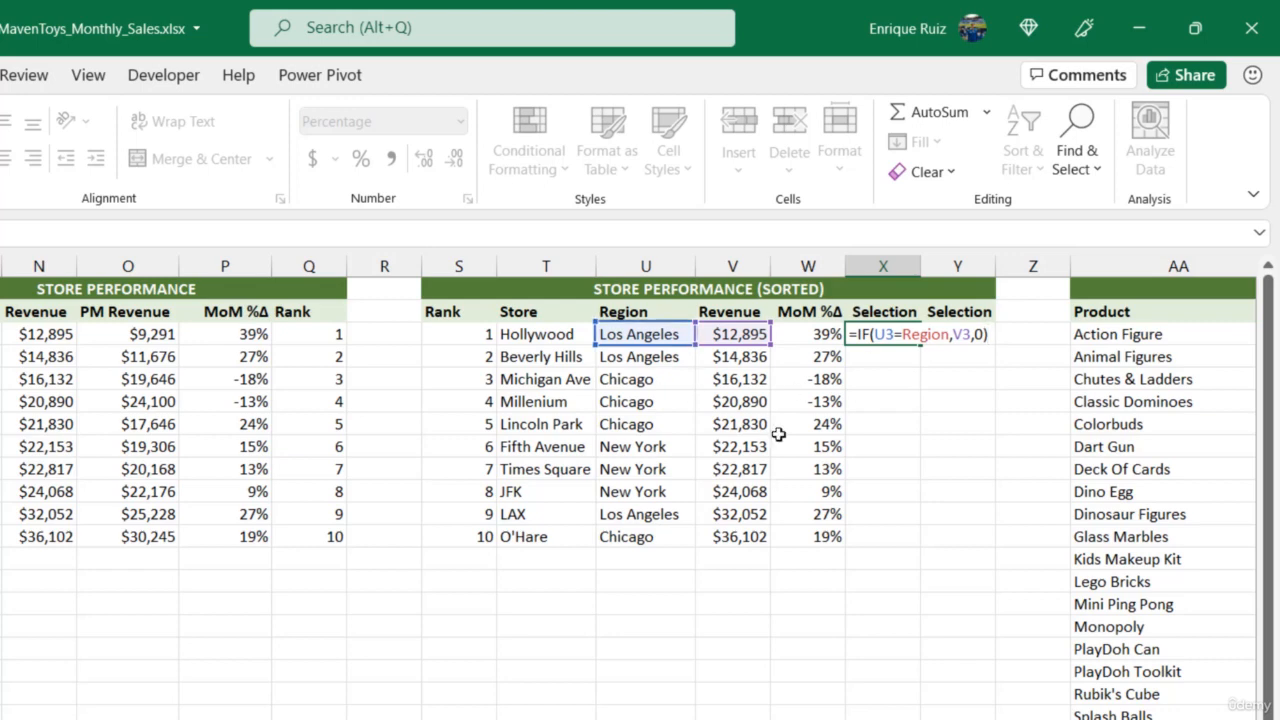
- Lock only the column of the U3 reference in X3 so the formula reads =IF($U3=Region,V3,0)
left_click(888, 337)
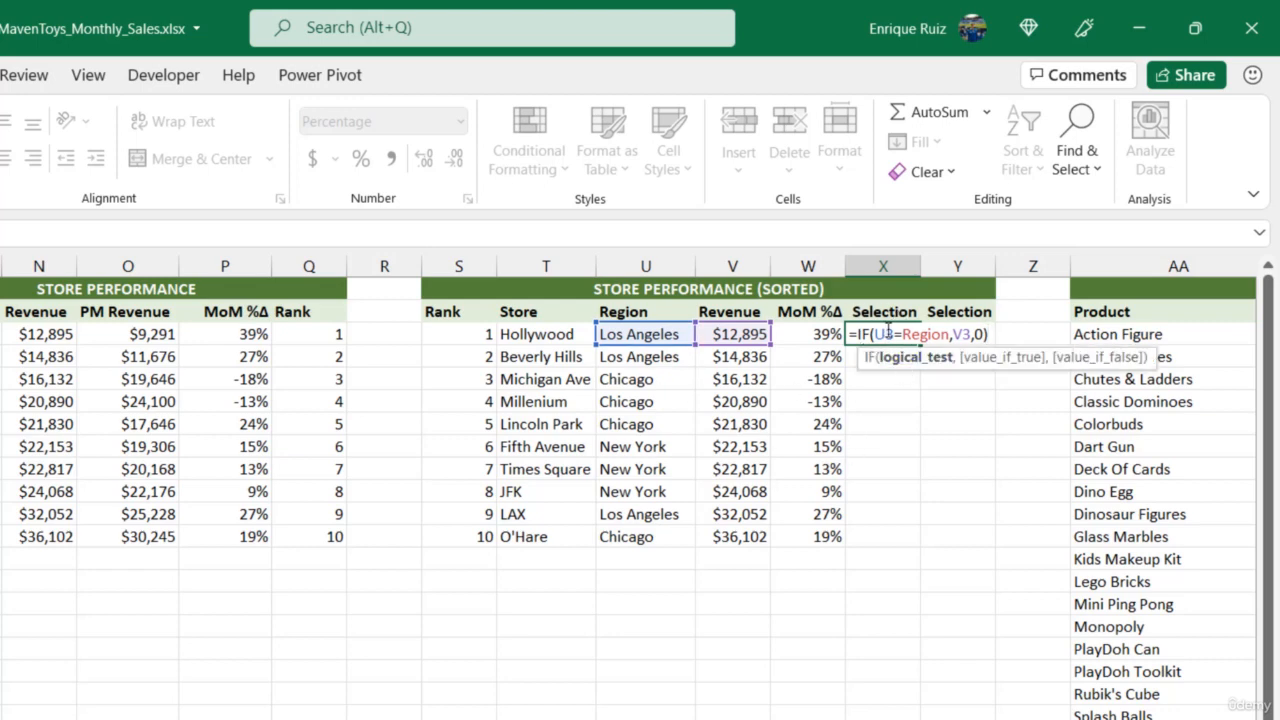
key("F4")
key("F4")
key("F4")
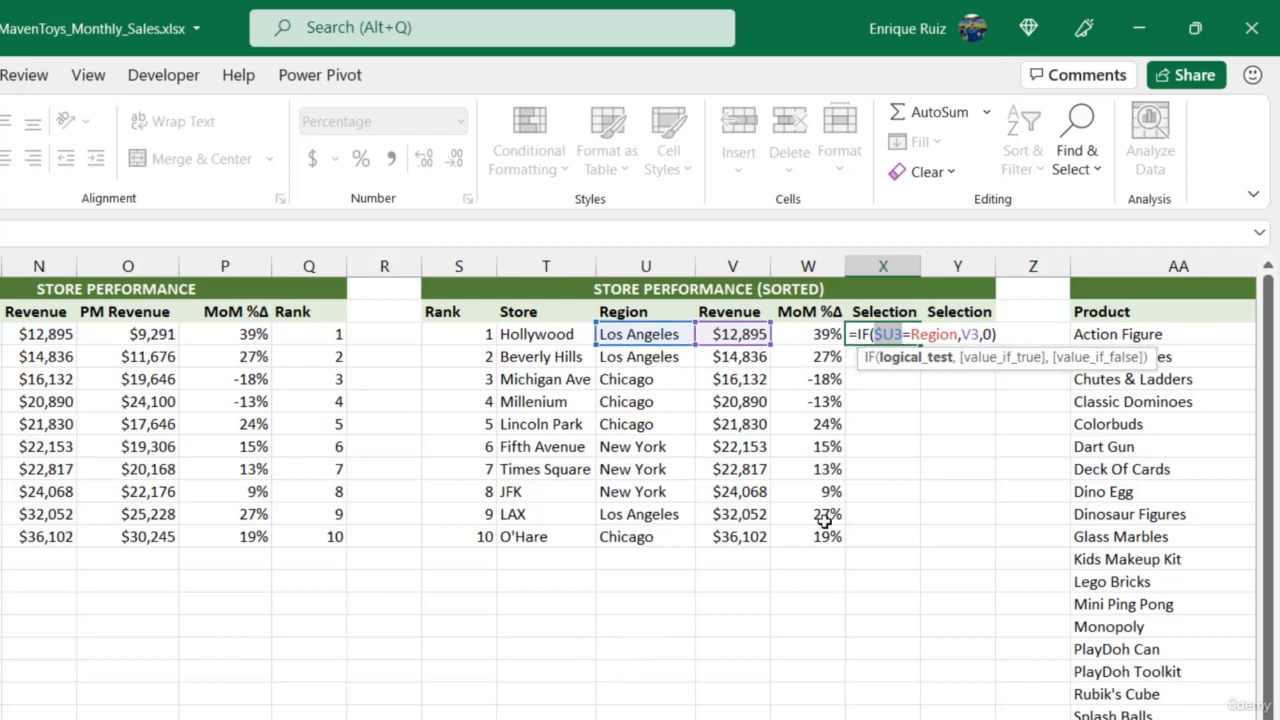
key("Return")
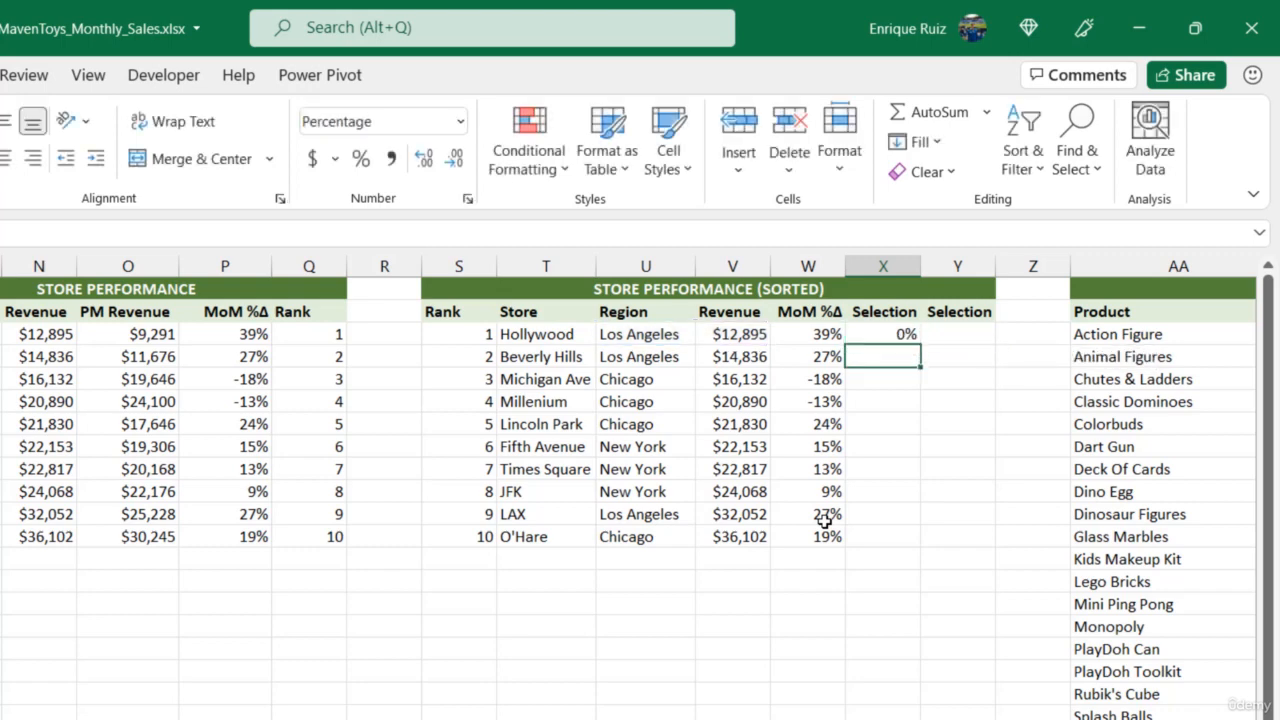
- Copy the X3 formula across to Y3 and apply the number formats of V3:W3 to X3:Y3
left_click(900, 336)
left_click_drag(920, 343, 975, 341)
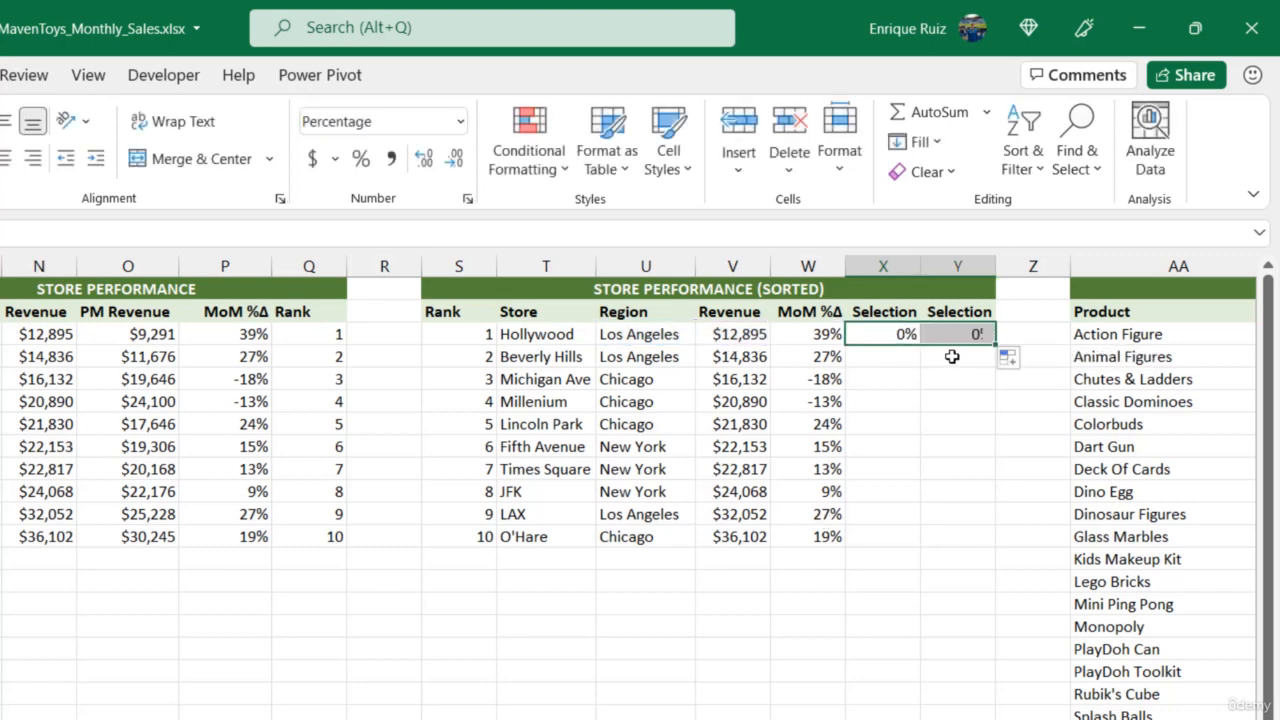
left_click_drag(737, 334, 791, 333)
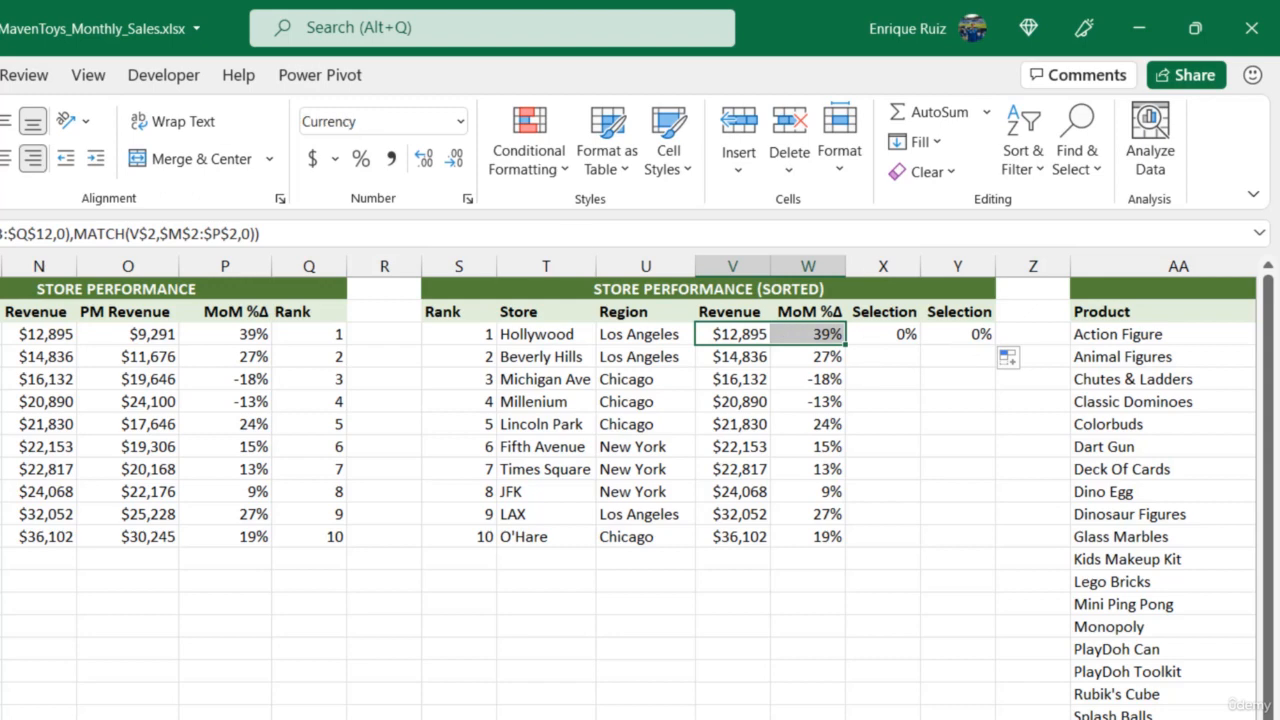
left_click(888, 334)
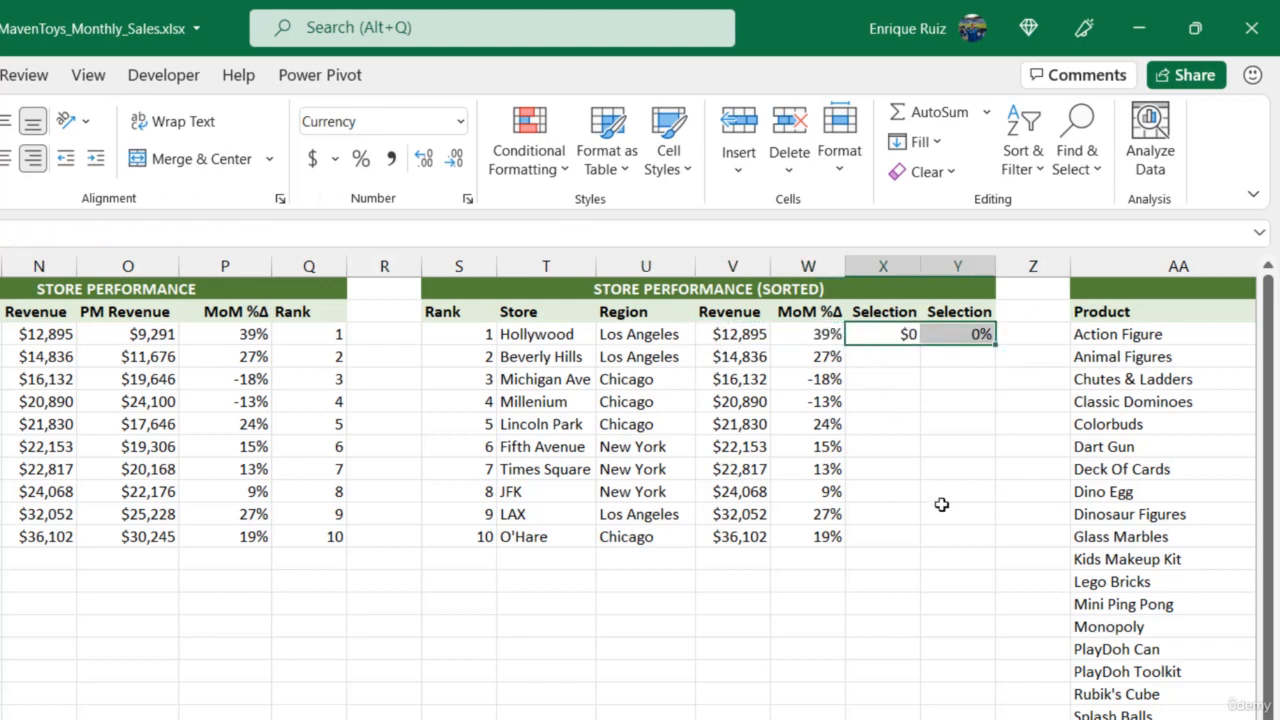
- Fill the Selection formulas in X3:Y3 down to row 12 and check the New York rows against the Region cell
left_click_drag(891, 334, 966, 337)
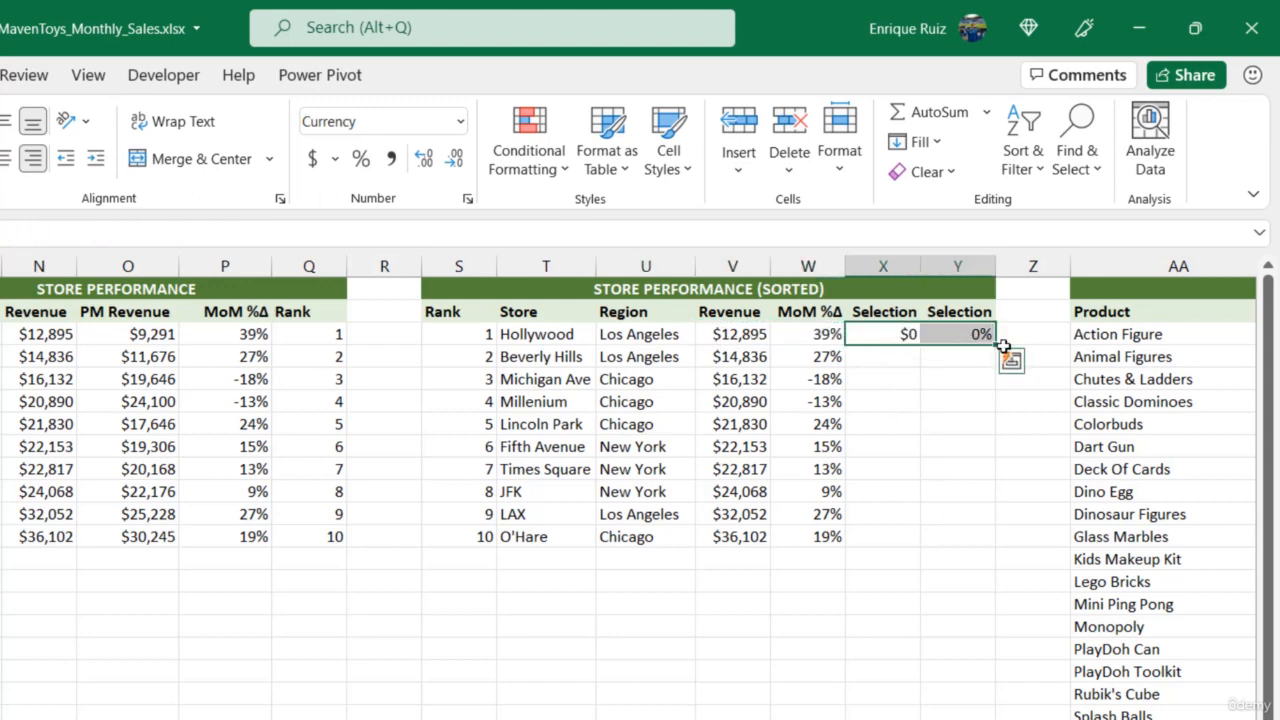
double_click(998, 346)
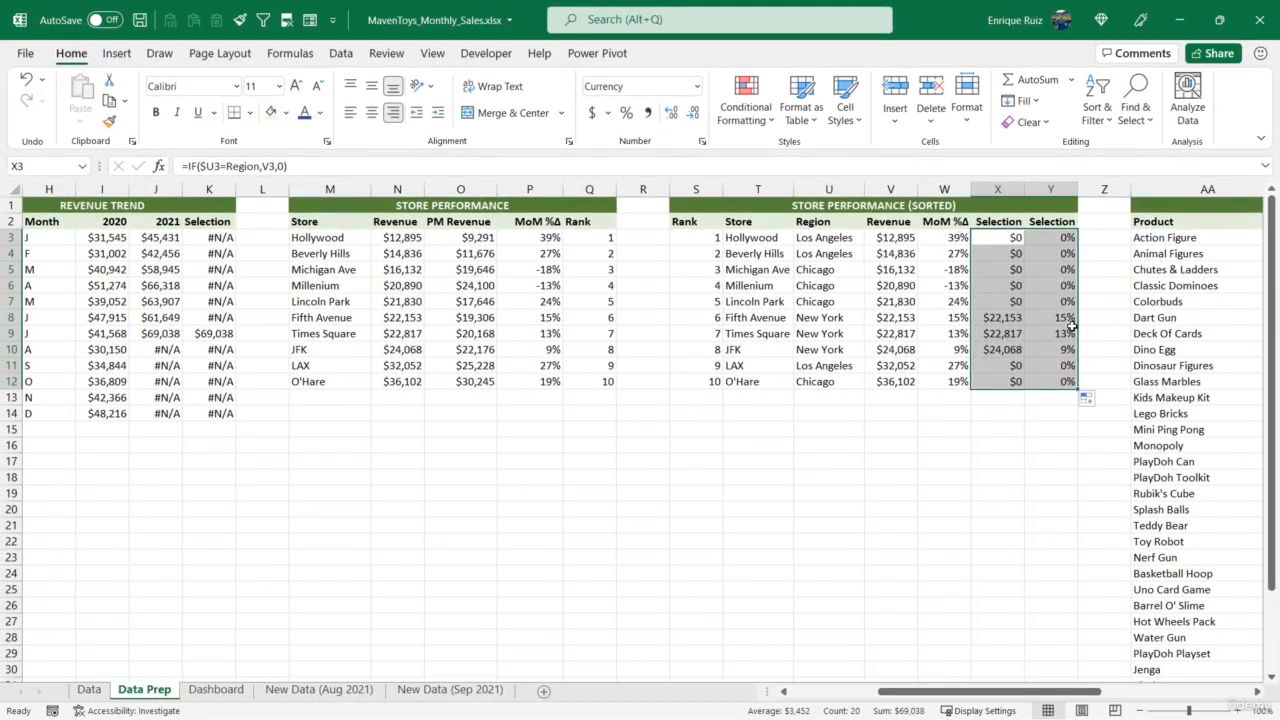
left_click_drag(1050, 317, 760, 348)
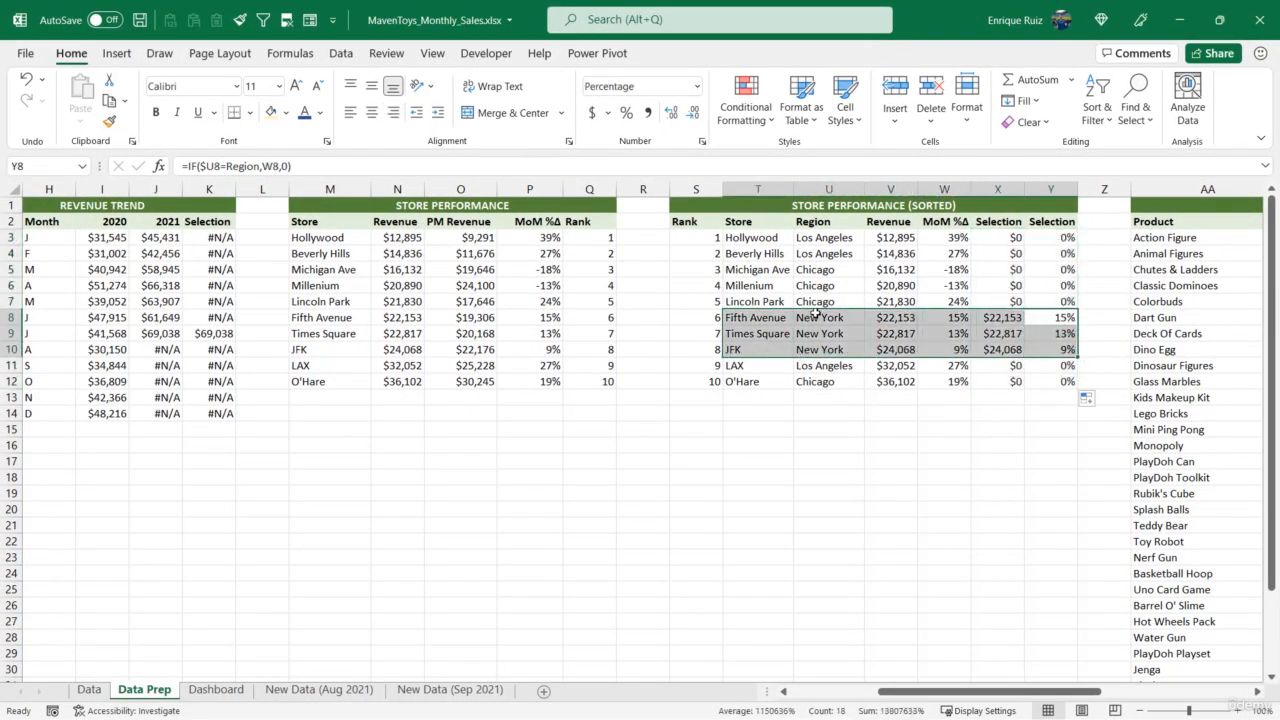
left_click_drag(815, 317, 823, 346)
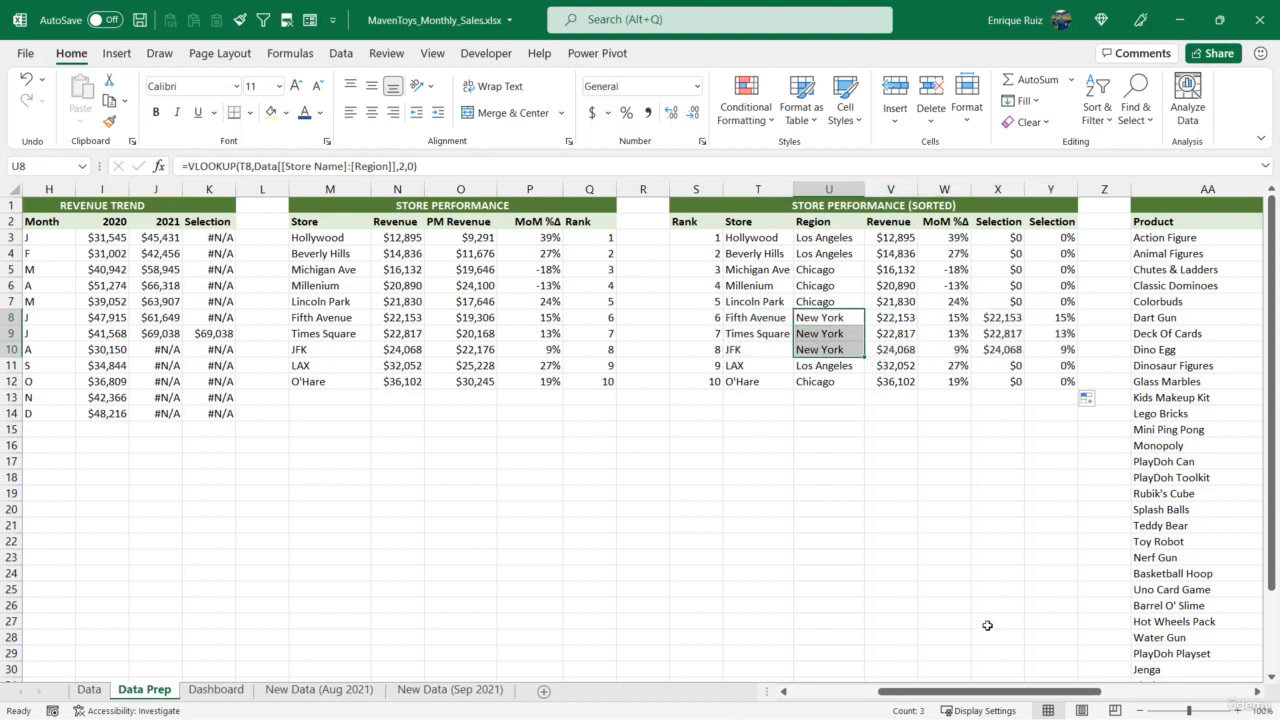
left_click_drag(983, 697, 923, 697)
left_click(150, 237)
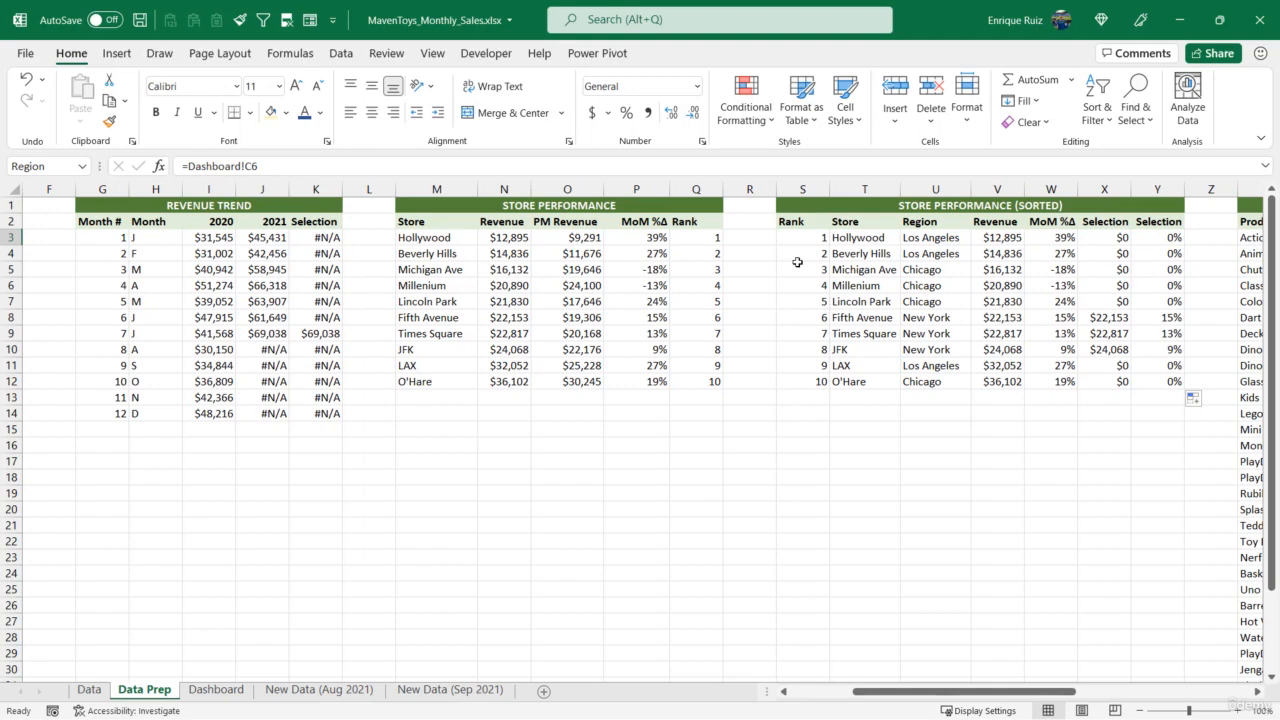
- Add a series to the Store Performance revenue chart on the Dashboard, taking its name from 'Data Prep'!X2
left_click(240, 694)
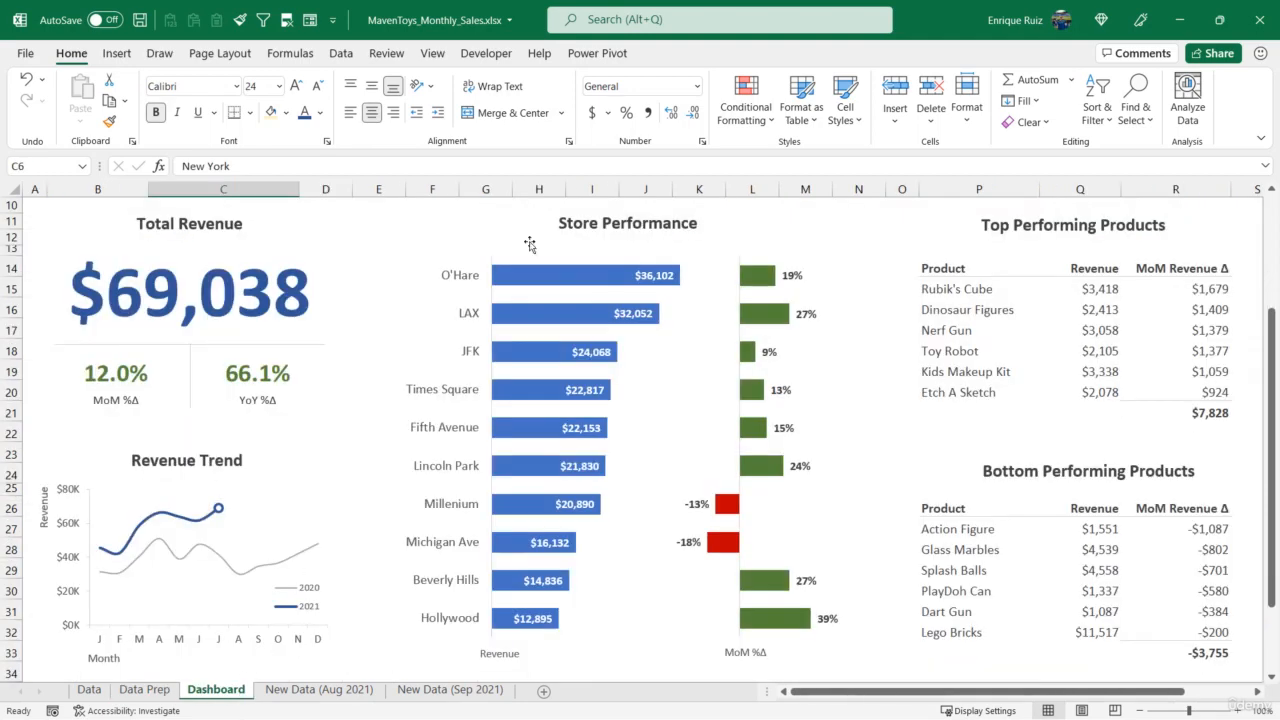
left_click(526, 250)
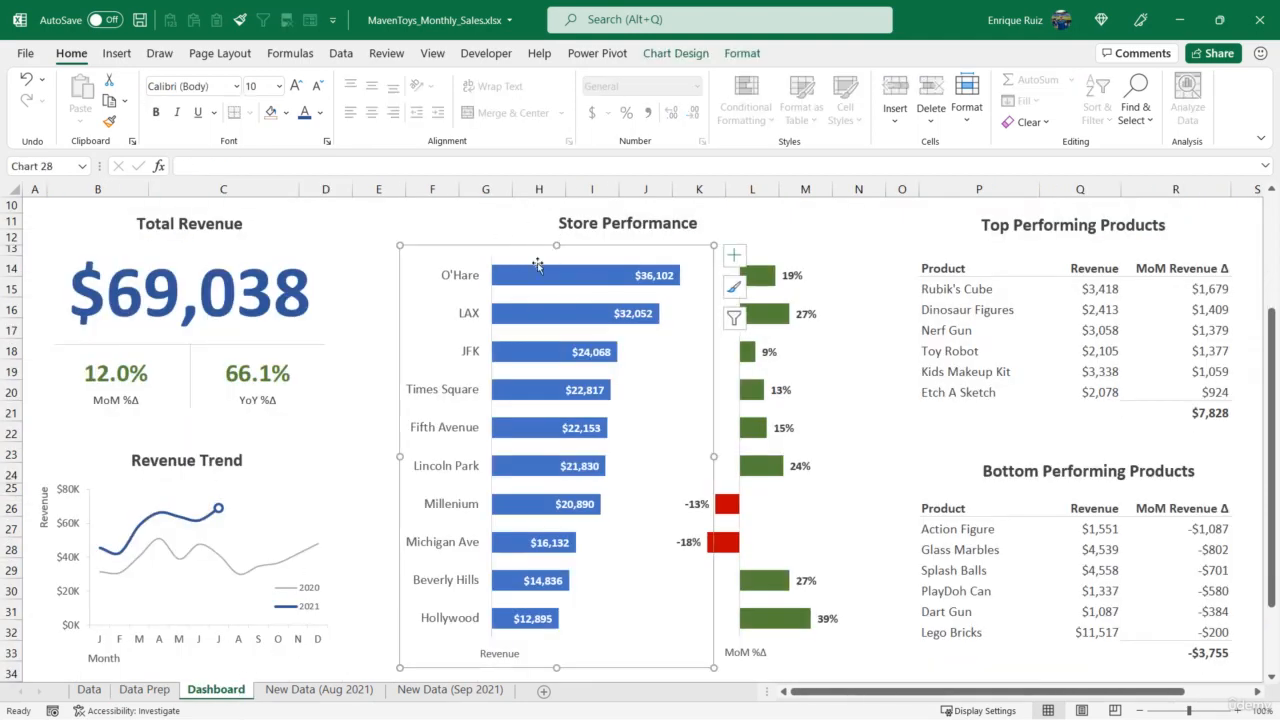
left_click(692, 55)
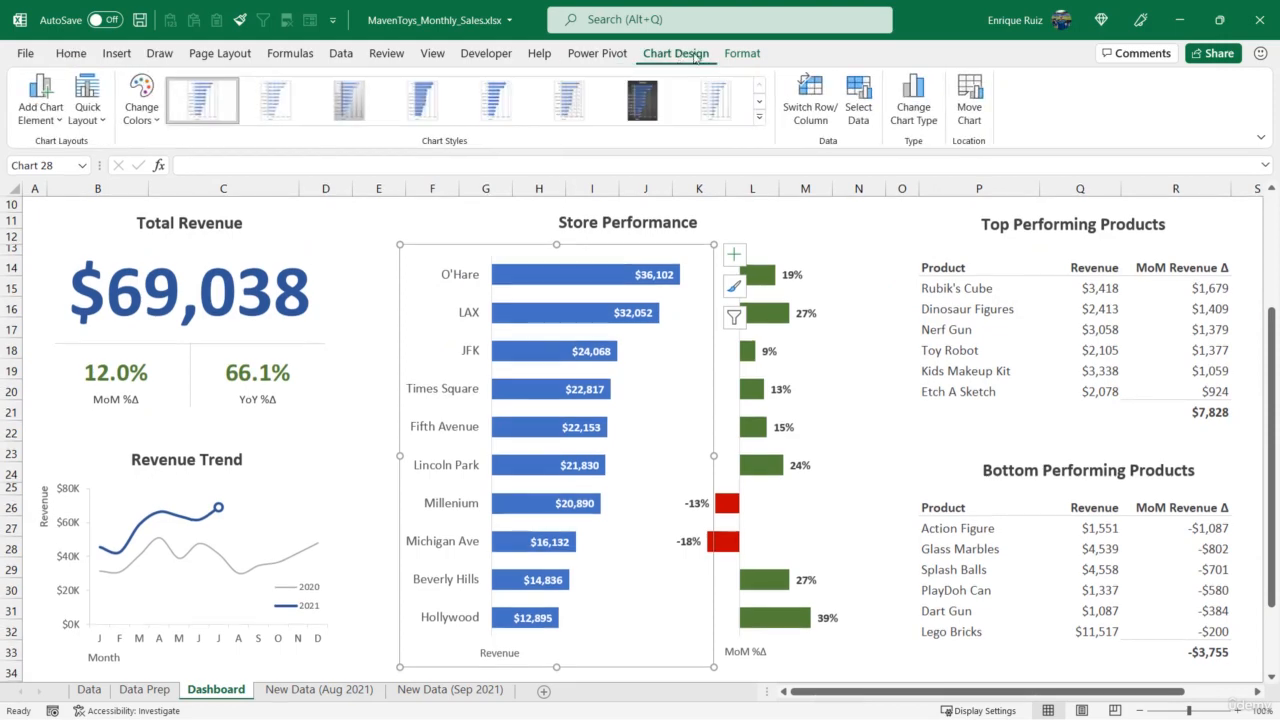
left_click(858, 100)
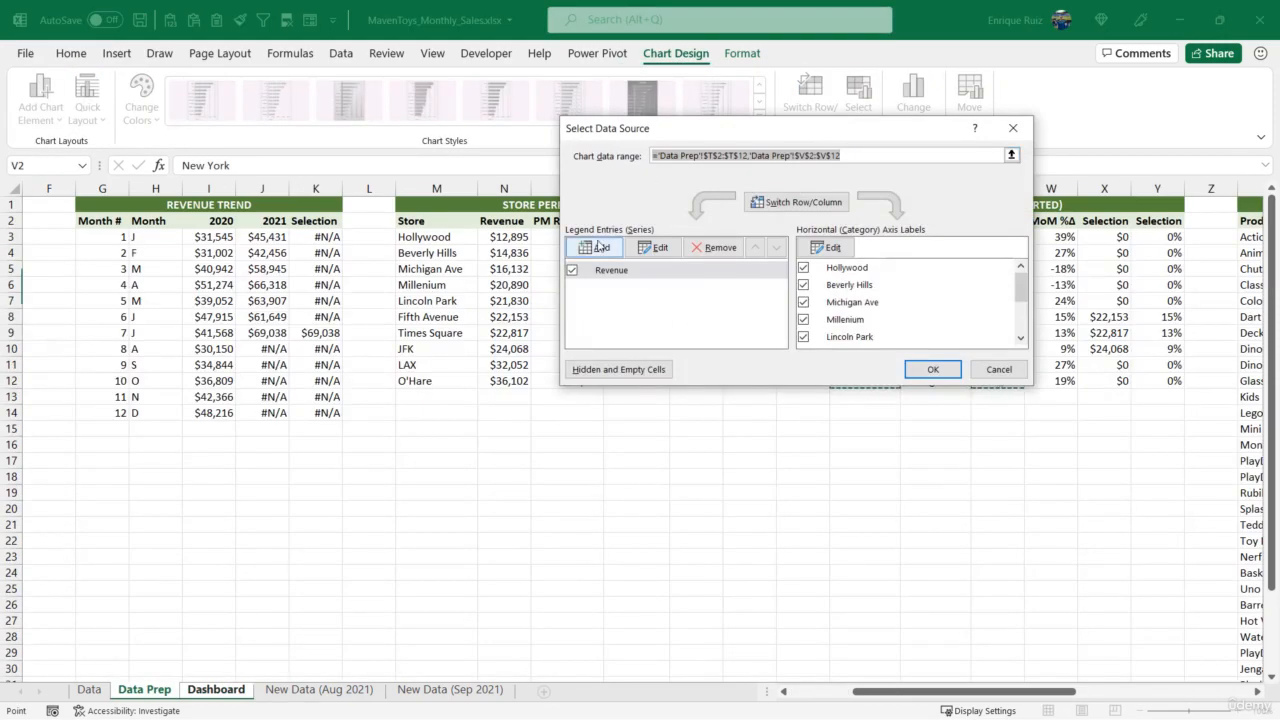
left_click(597, 247)
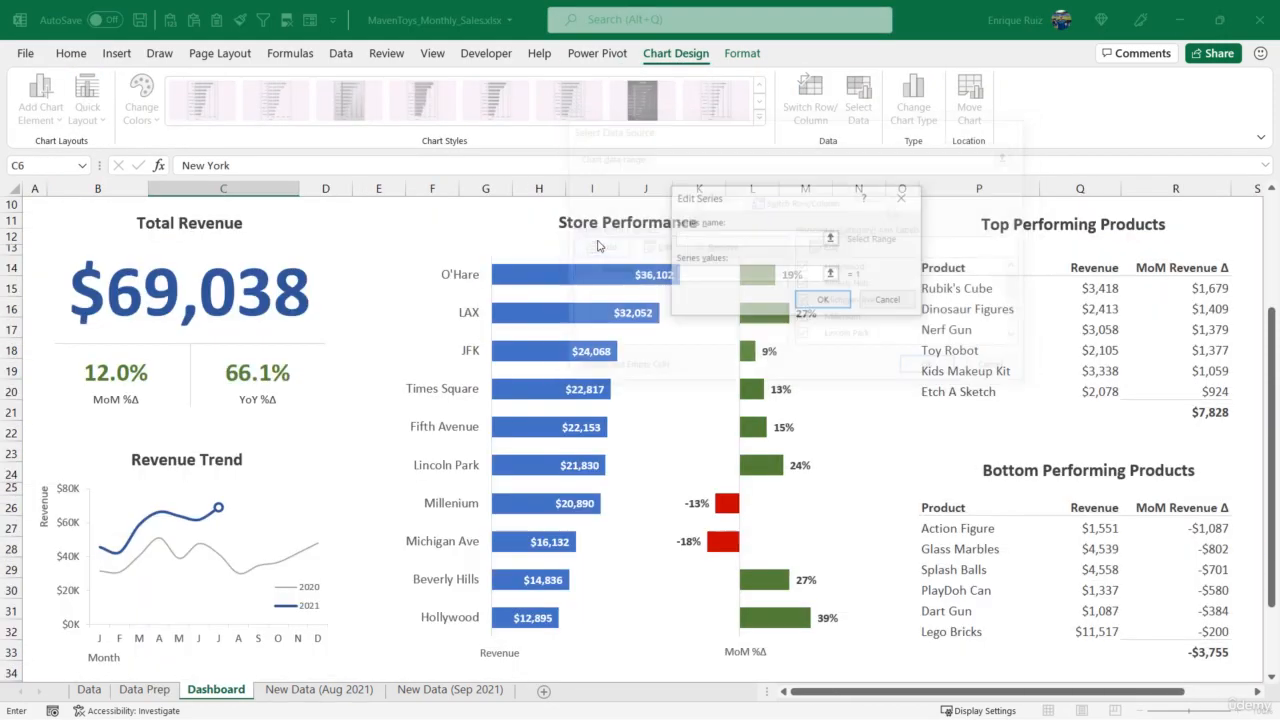
left_click(831, 238)
left_click(131, 692)
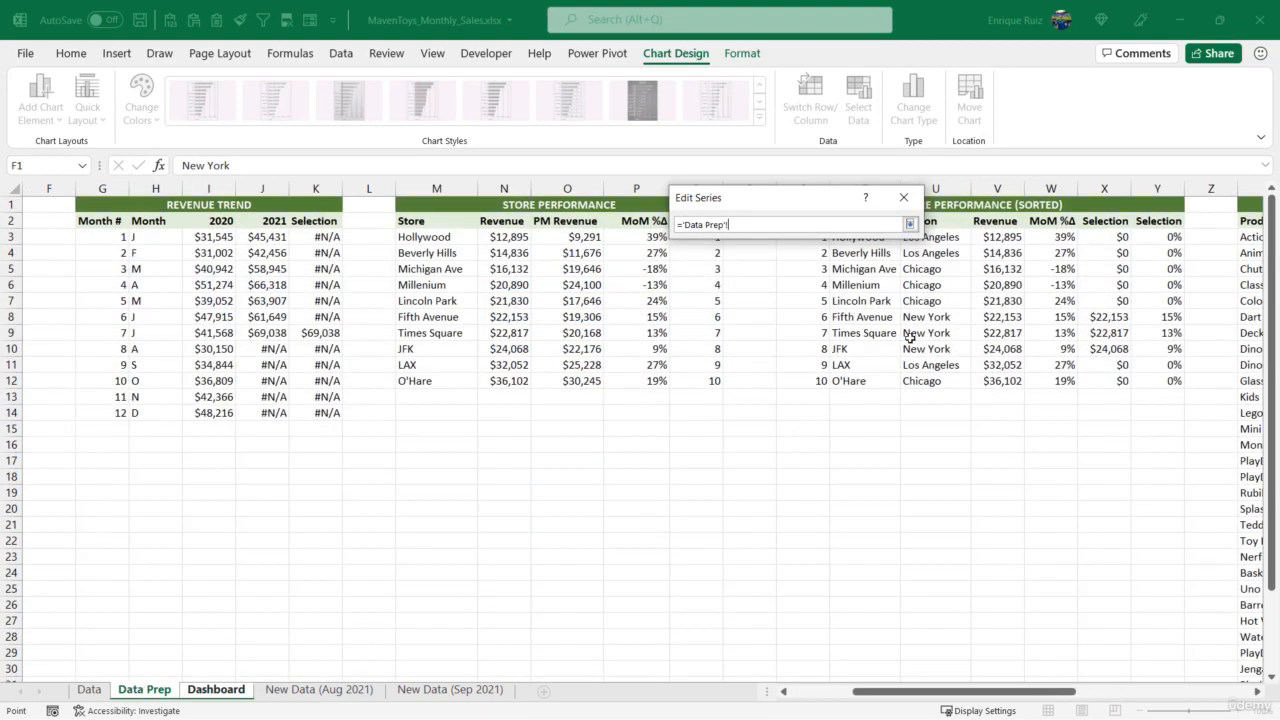
left_click(1108, 222)
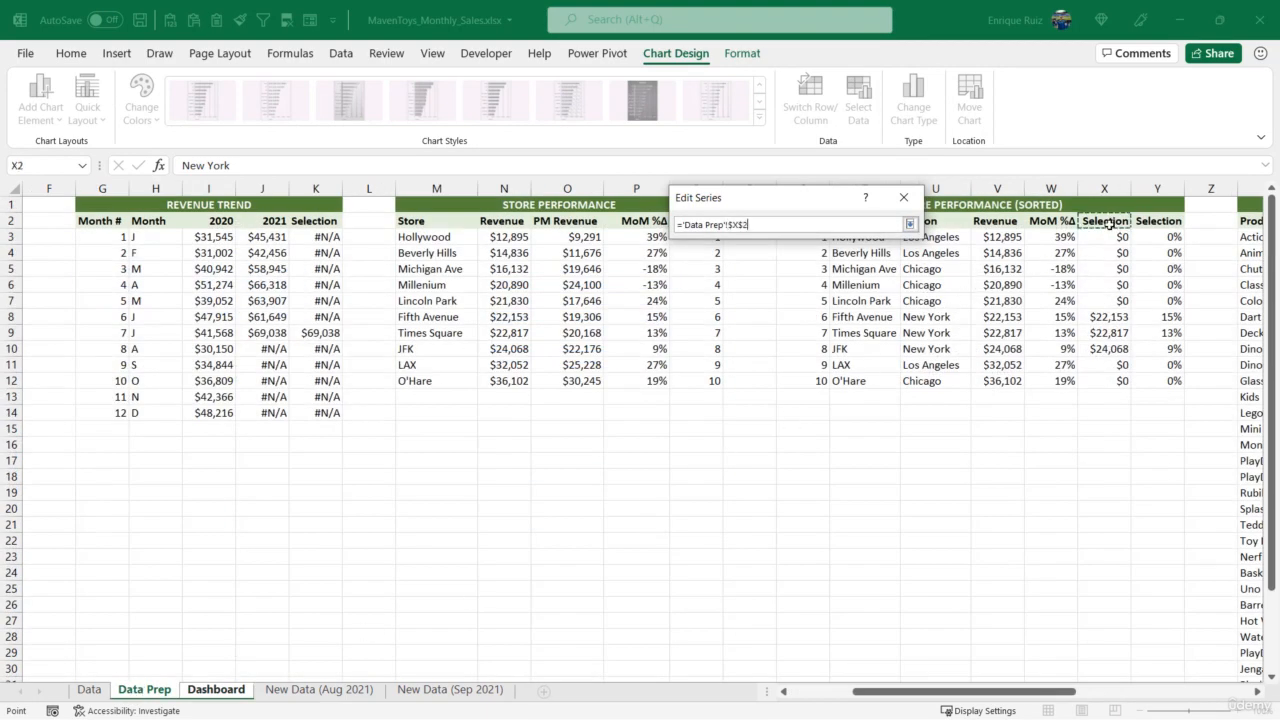
left_click(910, 224)
- Set the new Selection series' values to X3:X12 on the Data Prep sheet and accept the series
left_click(831, 273)
left_click_drag(1090, 242, 1090, 381)
left_click(910, 224)
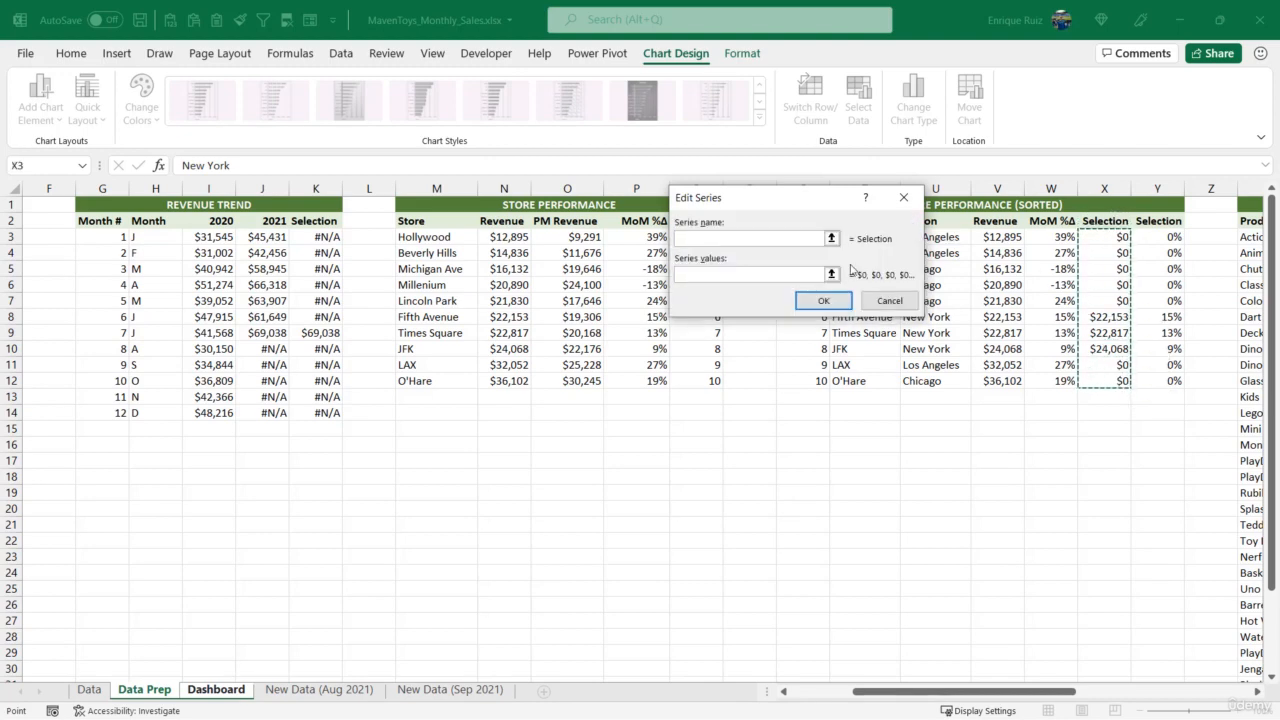
left_click(822, 300)
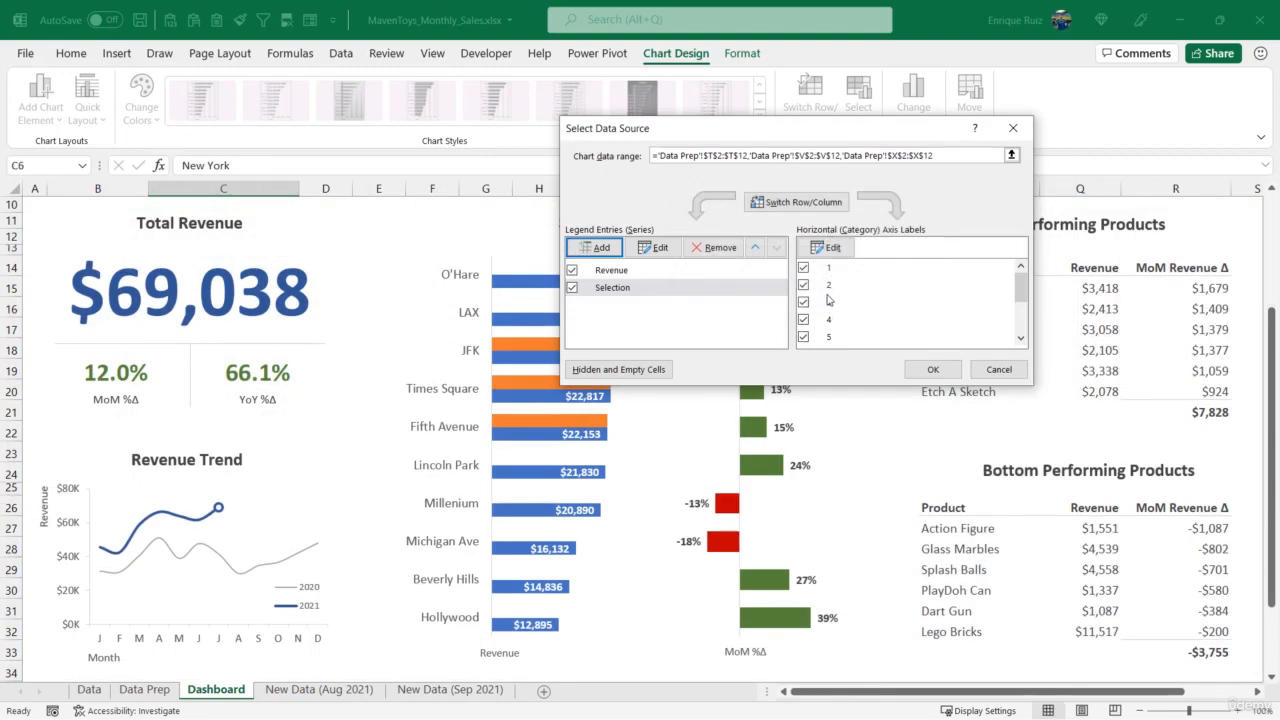
- Set the Selection series' horizontal axis labels to the store names in 'Data Prep'!T3:T12 and accept the chart's data source changes
left_click(770, 289)
left_click(830, 247)
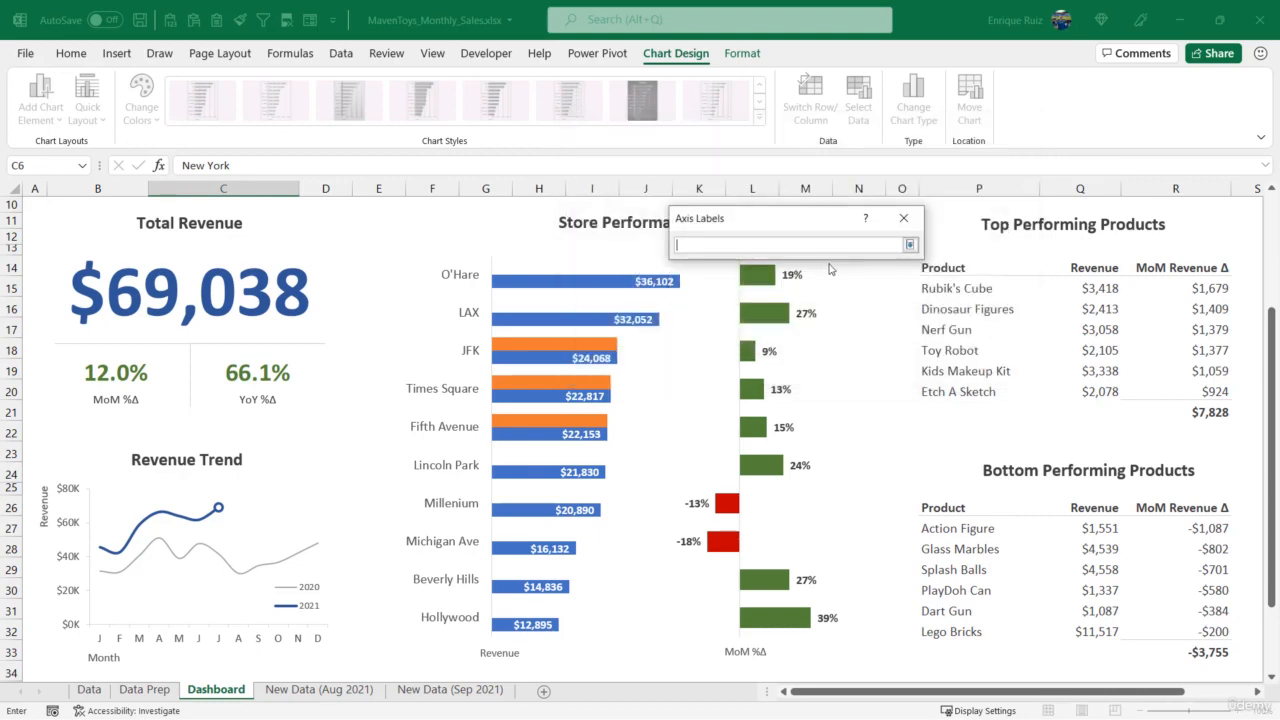
left_click(144, 689)
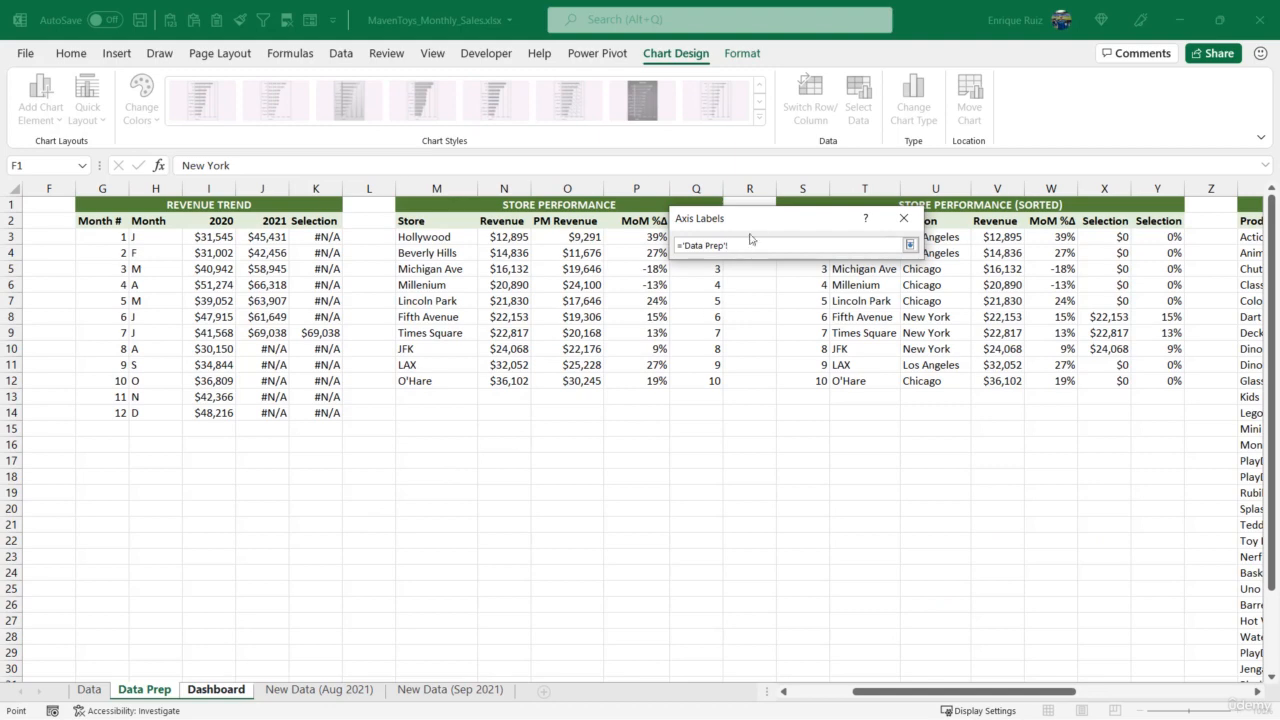
left_click_drag(753, 218, 771, 437)
left_click_drag(859, 246, 862, 384)
left_click(927, 464)
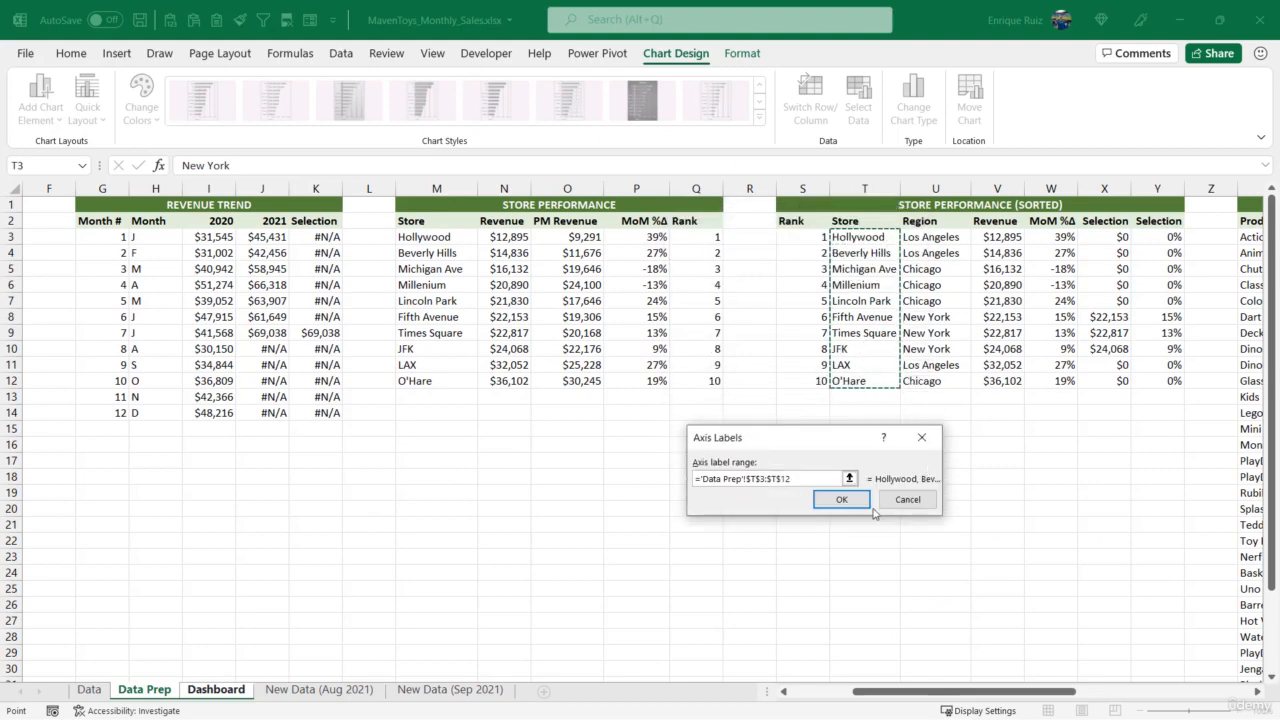
left_click(841, 499)
left_click(739, 276)
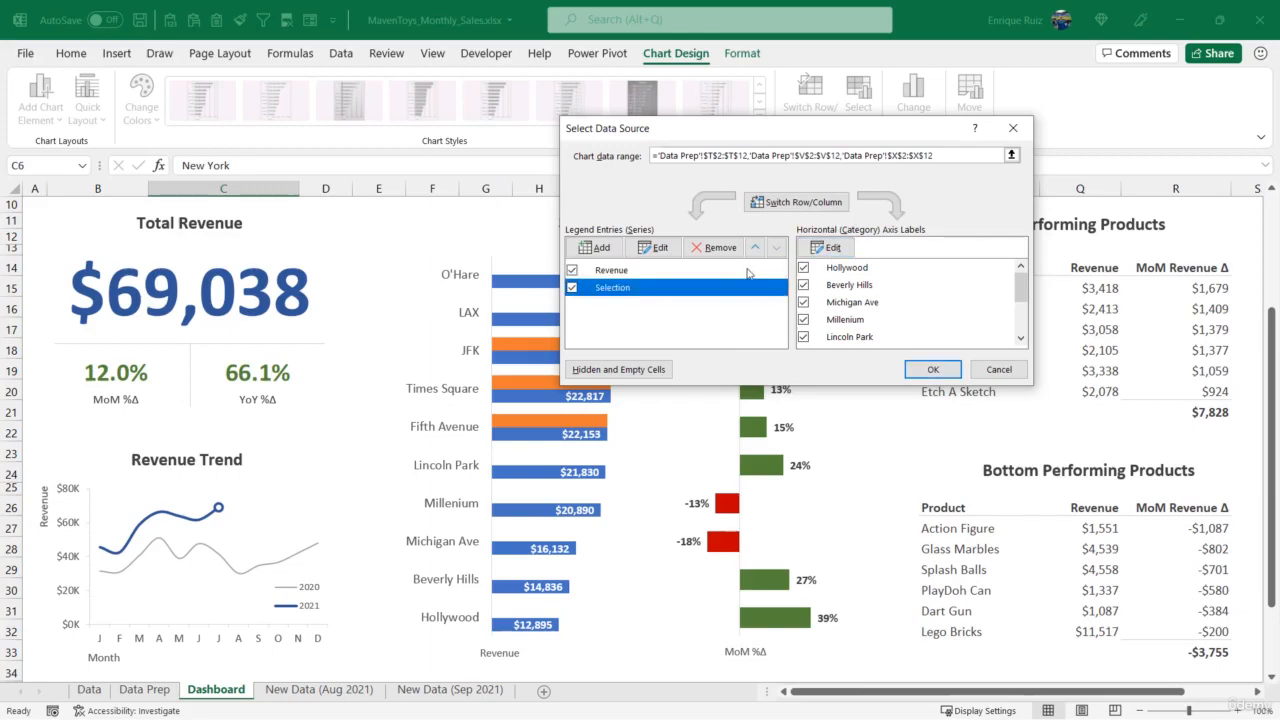
left_click(926, 370)
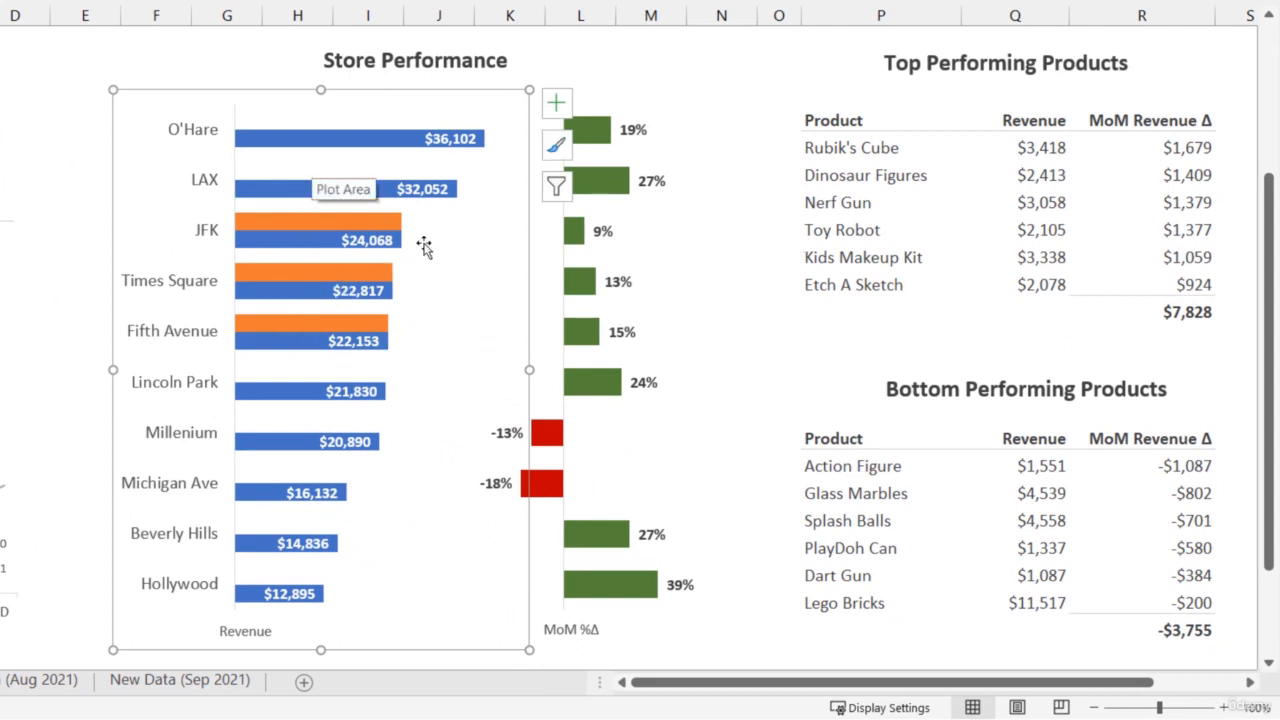
- Set the Series Overlap of the Selection bars in the Store Performance revenue chart to 100%
left_click(305, 224)
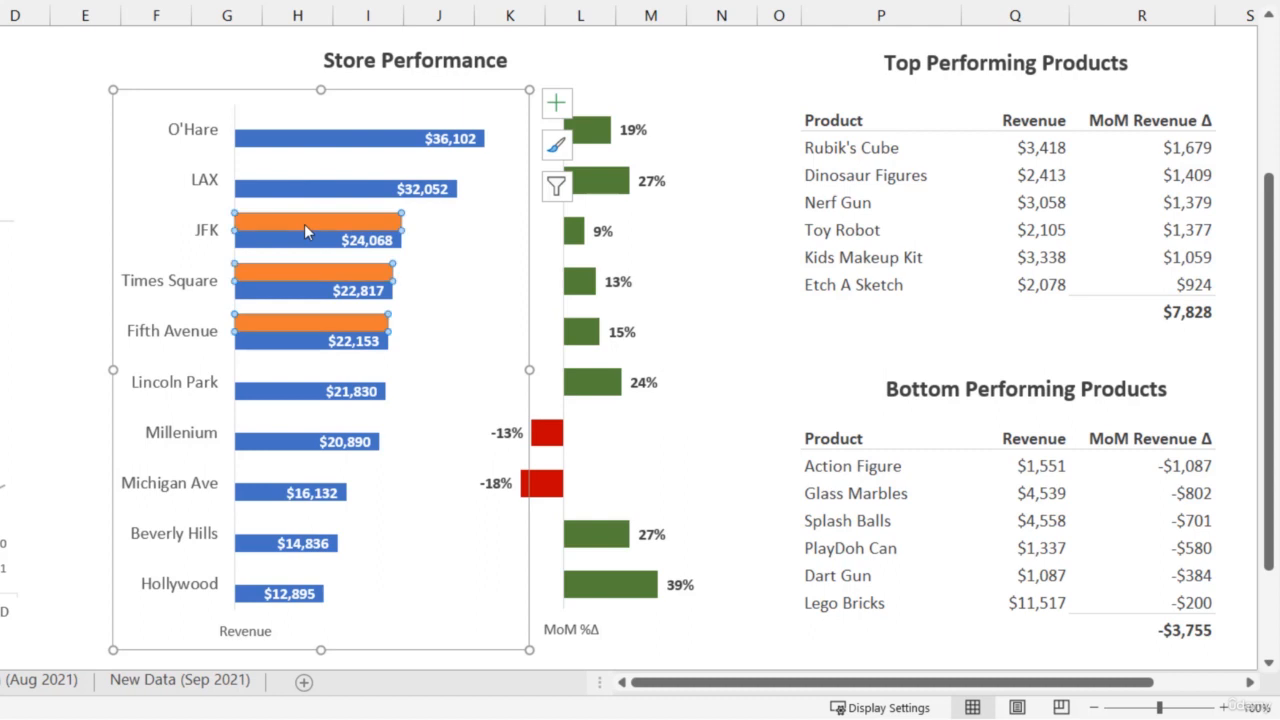
right_click(304, 224)
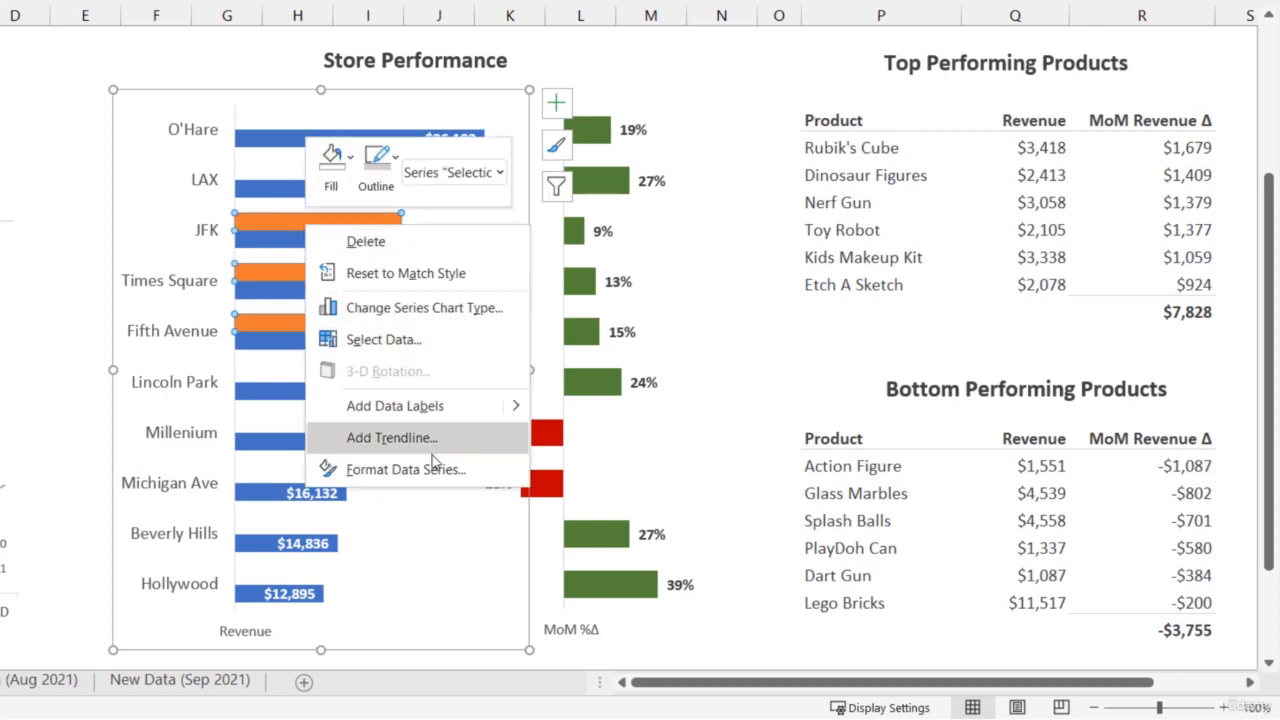
left_click(432, 462)
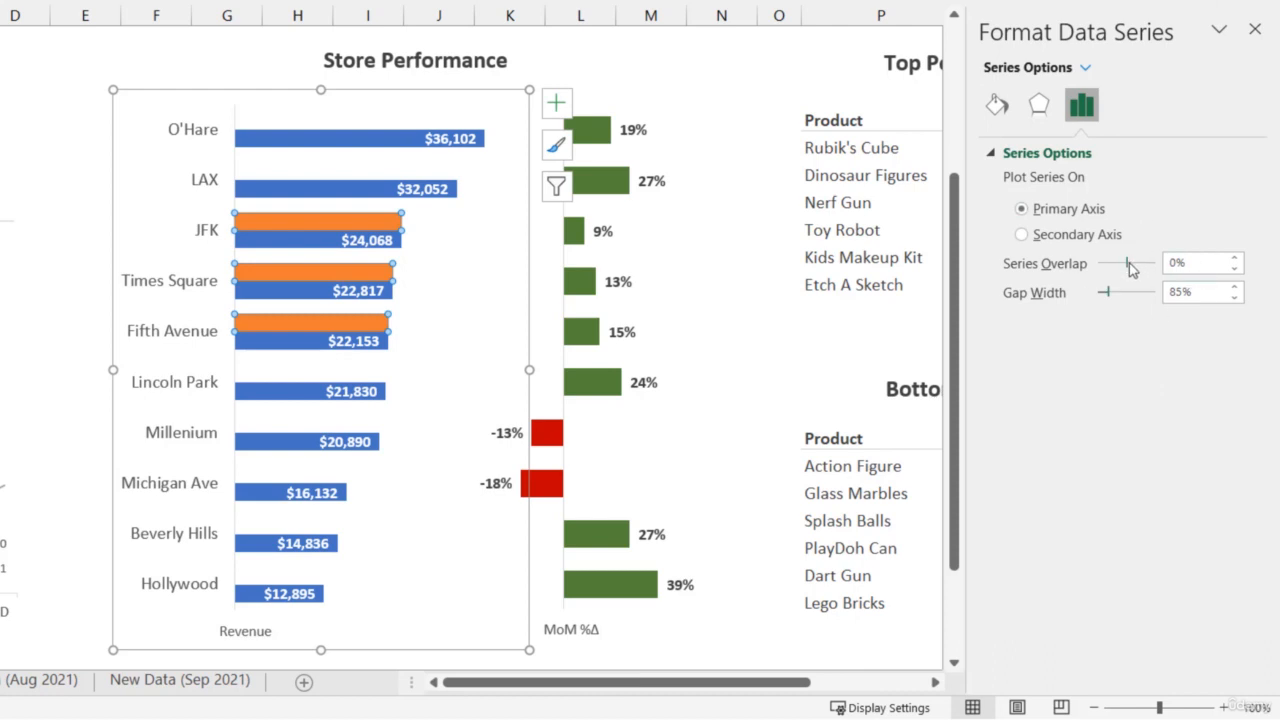
left_click_drag(1136, 264, 1165, 263)
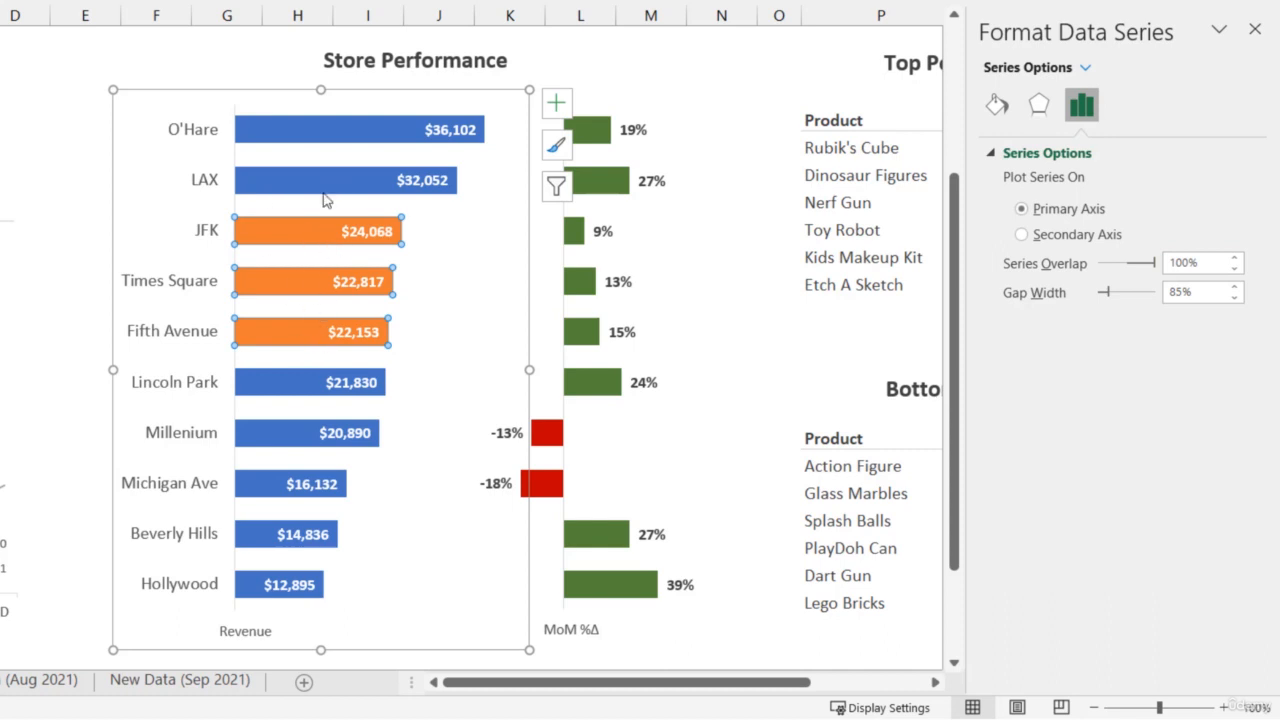
- Give the Selection series a solid dark blue theme colour fill
left_click(1085, 67)
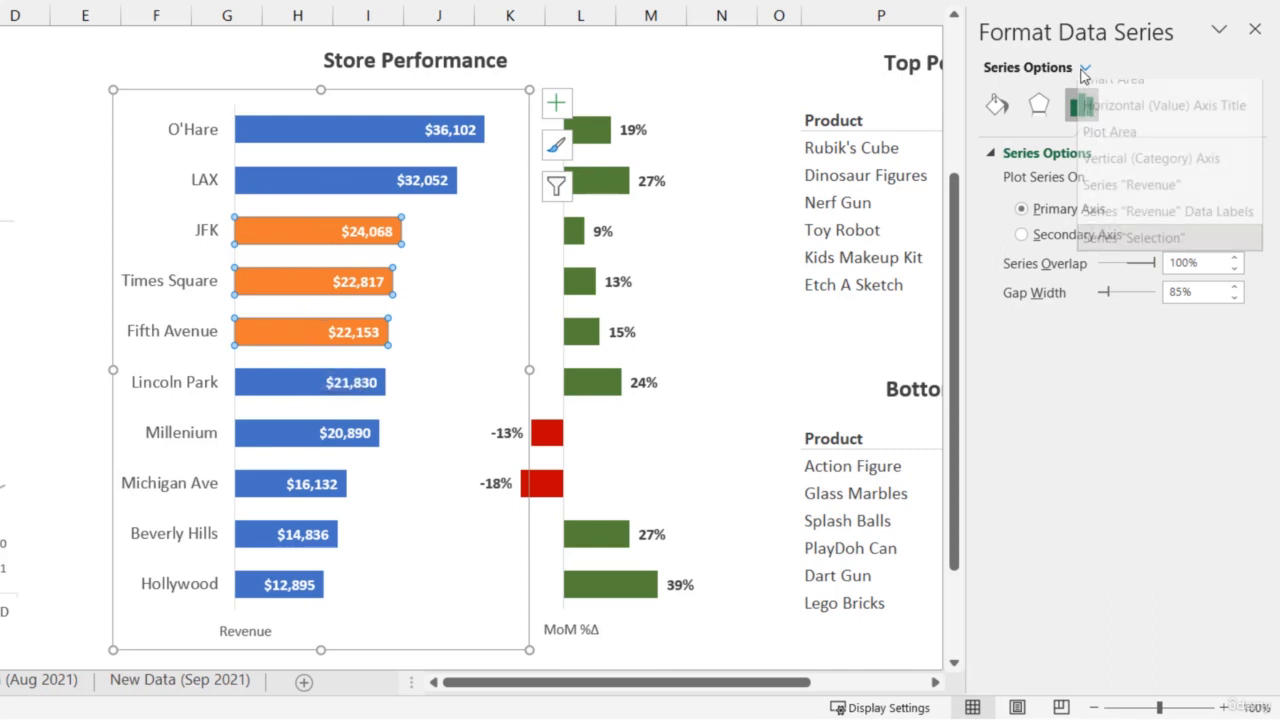
left_click(1140, 262)
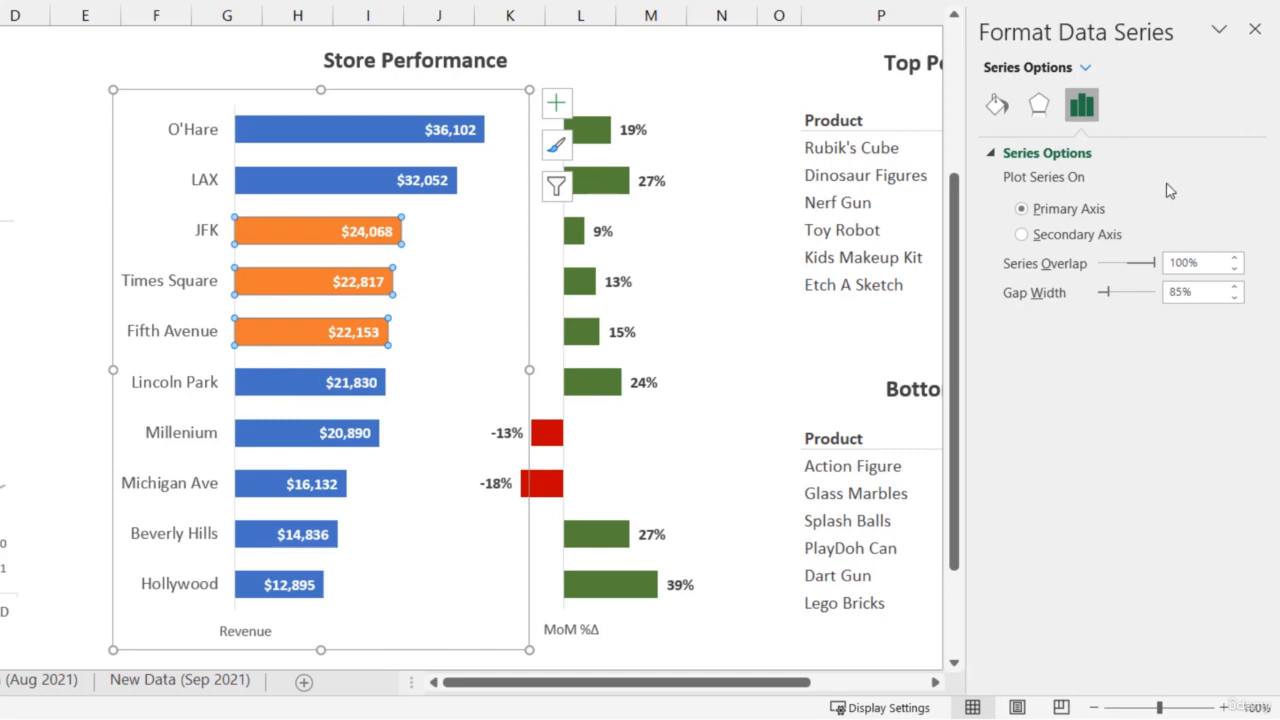
left_click(997, 104)
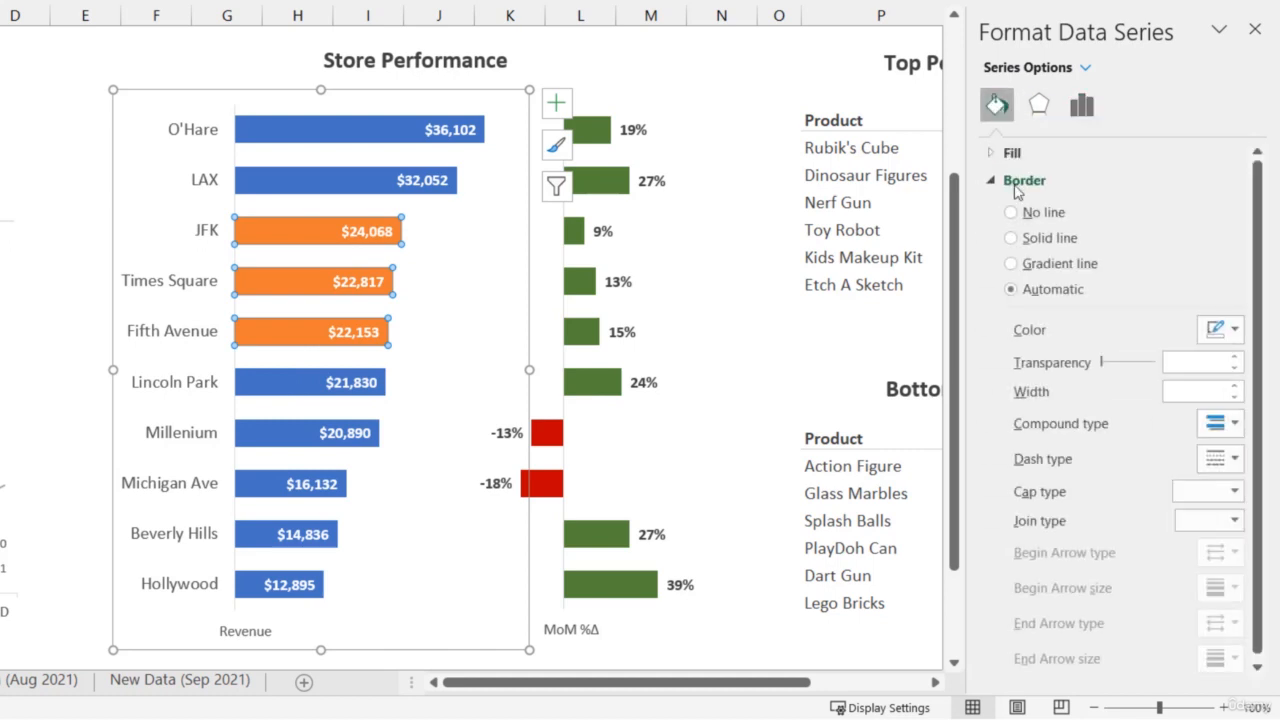
left_click(1022, 182)
left_click(1012, 152)
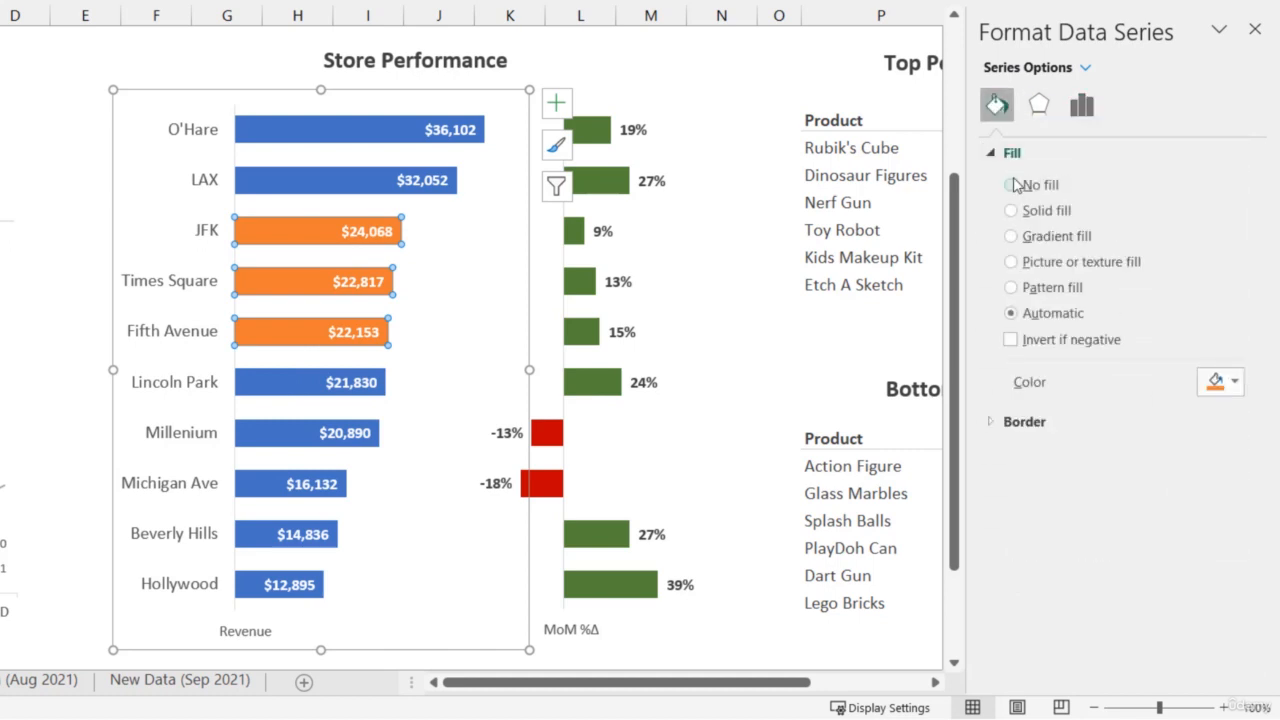
left_click(1224, 388)
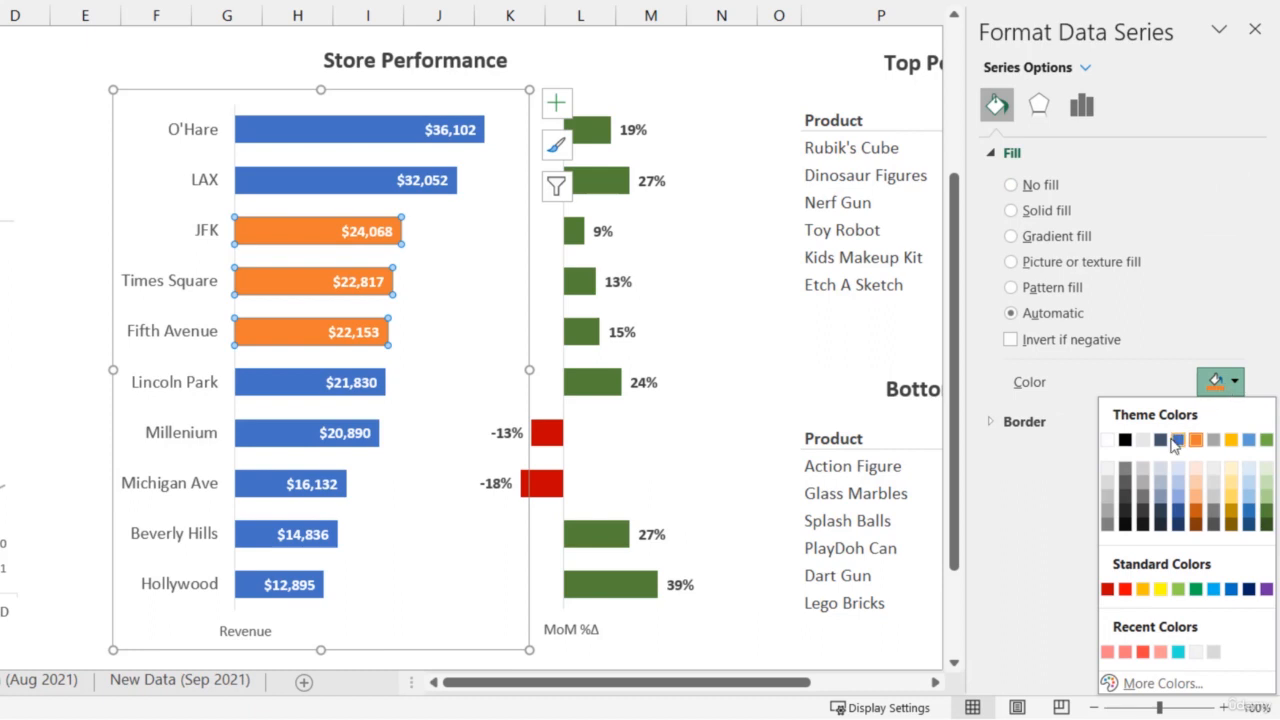
left_click(1178, 514)
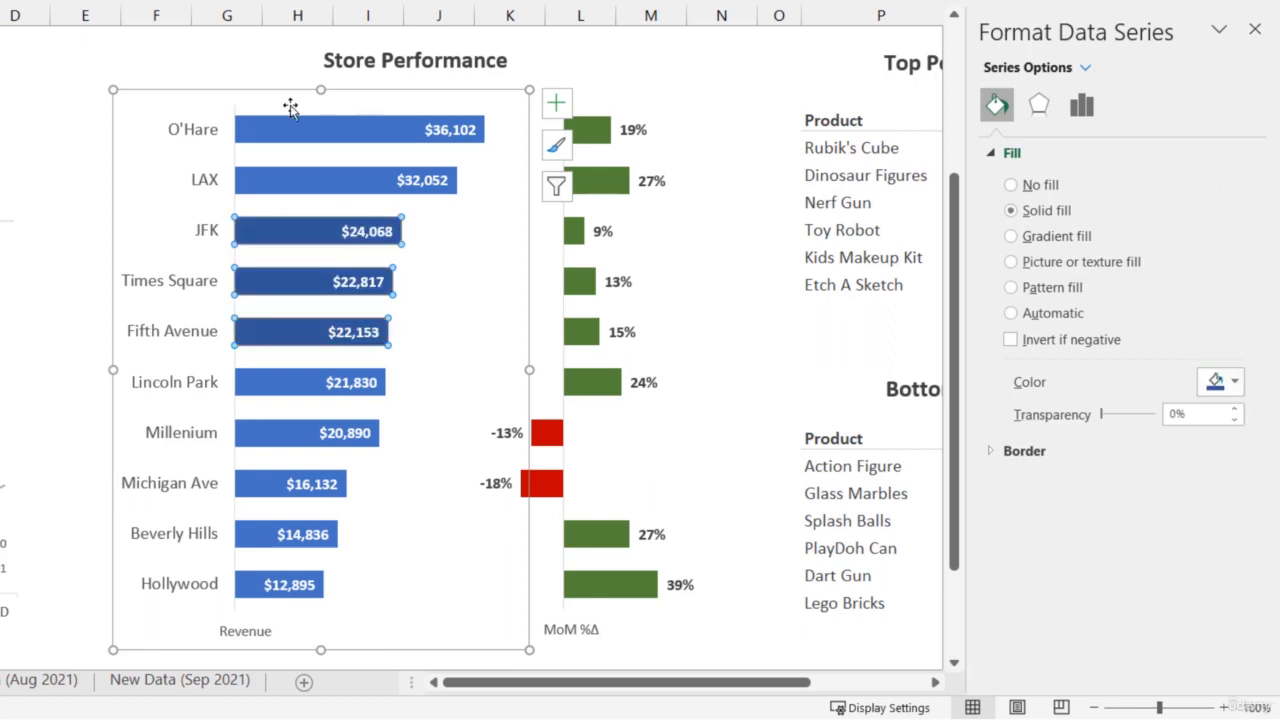
- Fill the Revenue series bars with the gray theme colour and delete the data labels of that series
left_click(315, 138)
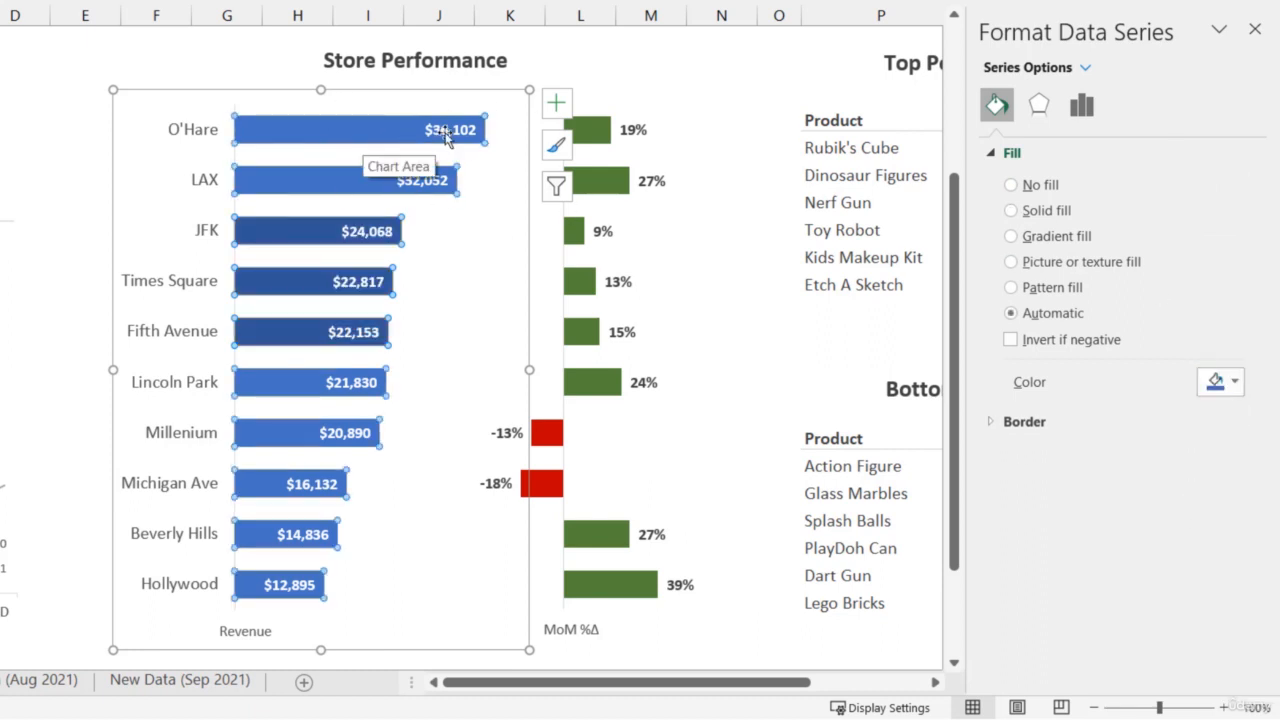
left_click(1226, 386)
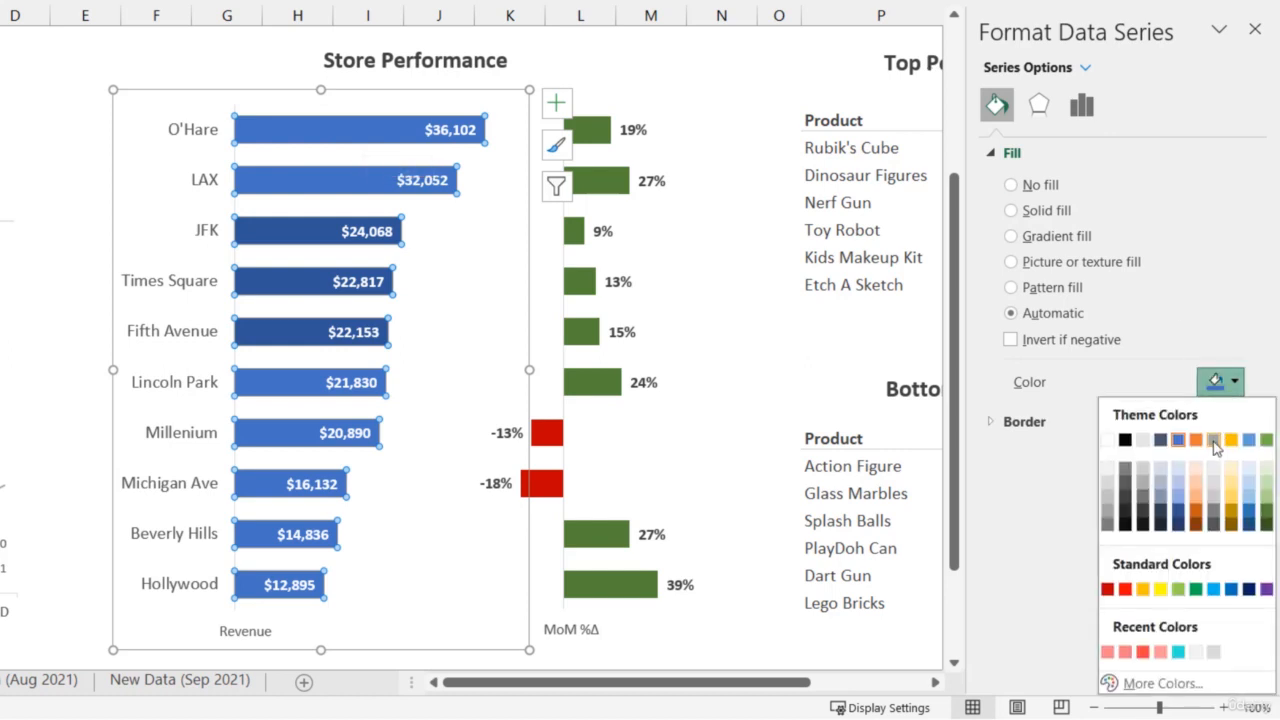
left_click(1213, 440)
left_click(438, 129)
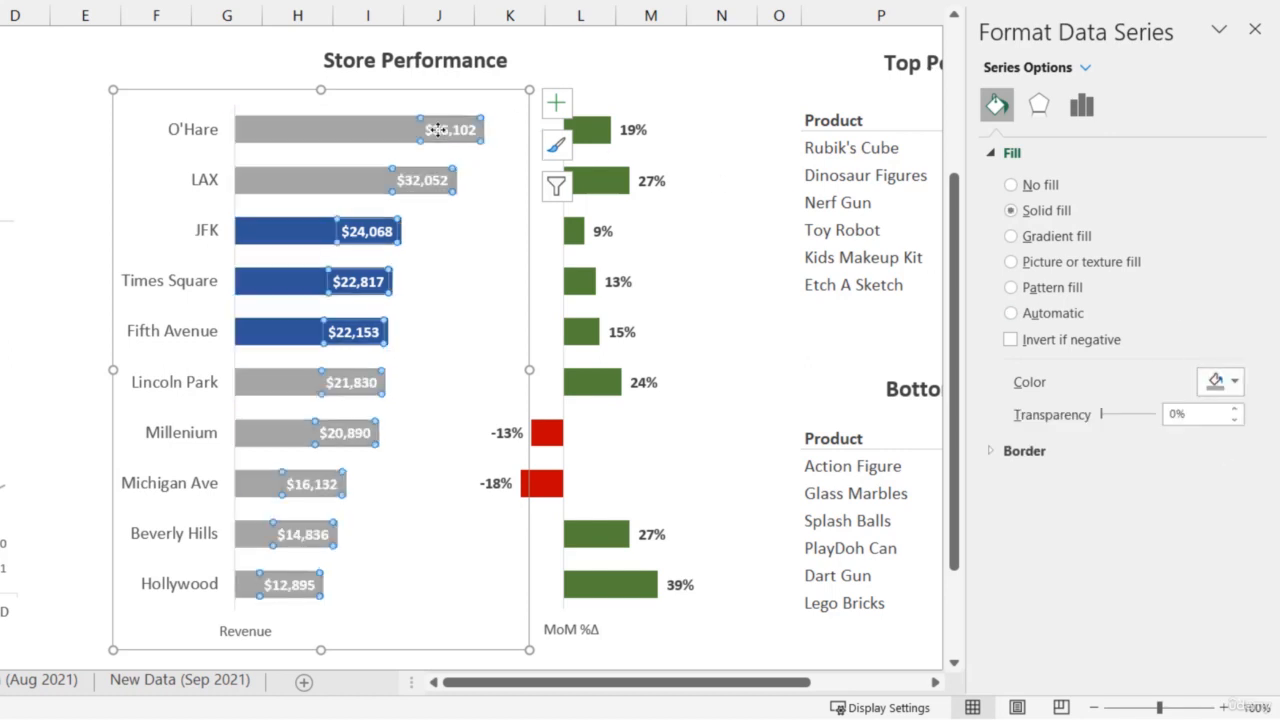
key("Delete")
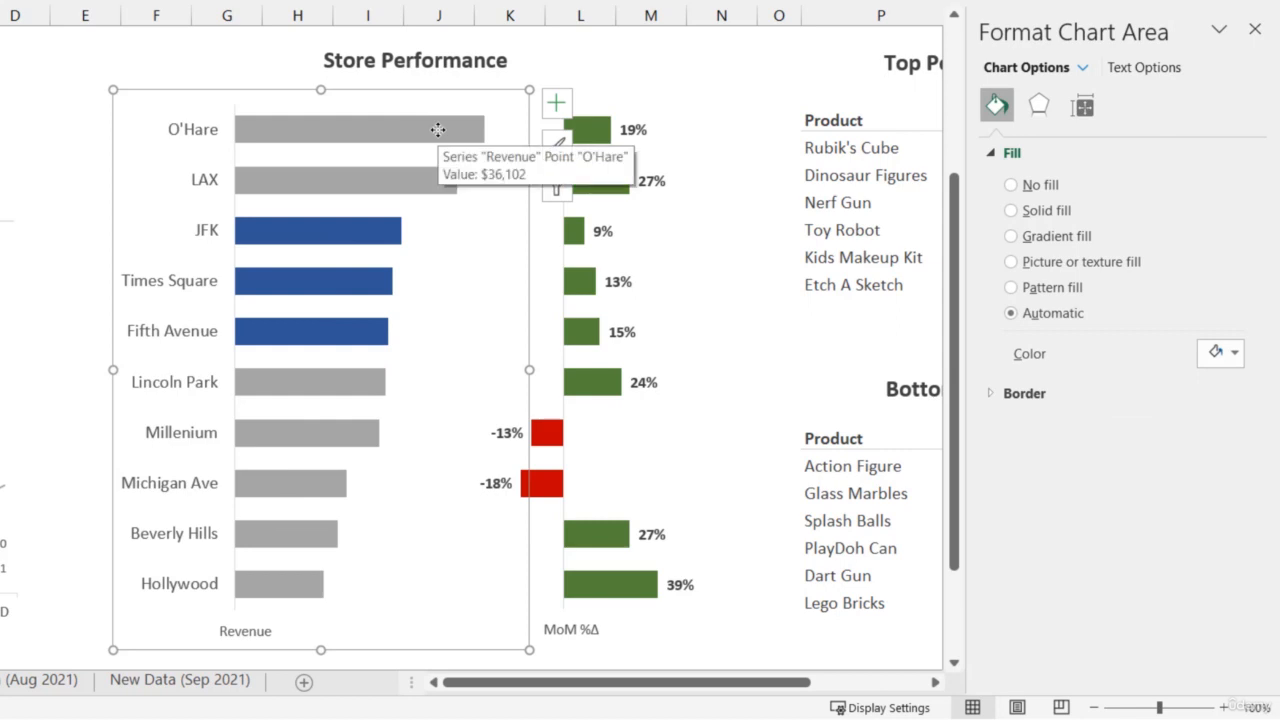
- Add data labels to the dark blue Selection series in the revenue chart
left_click(372, 222)
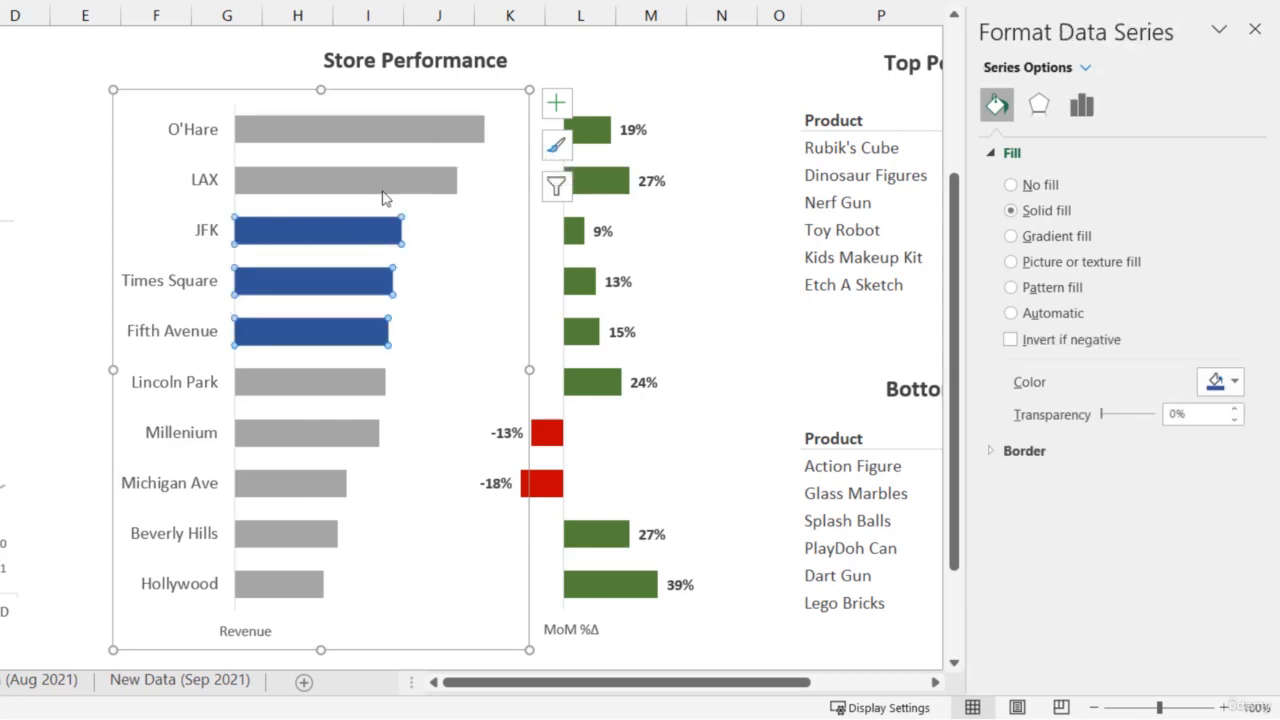
right_click(336, 240)
mouse_move(543, 414)
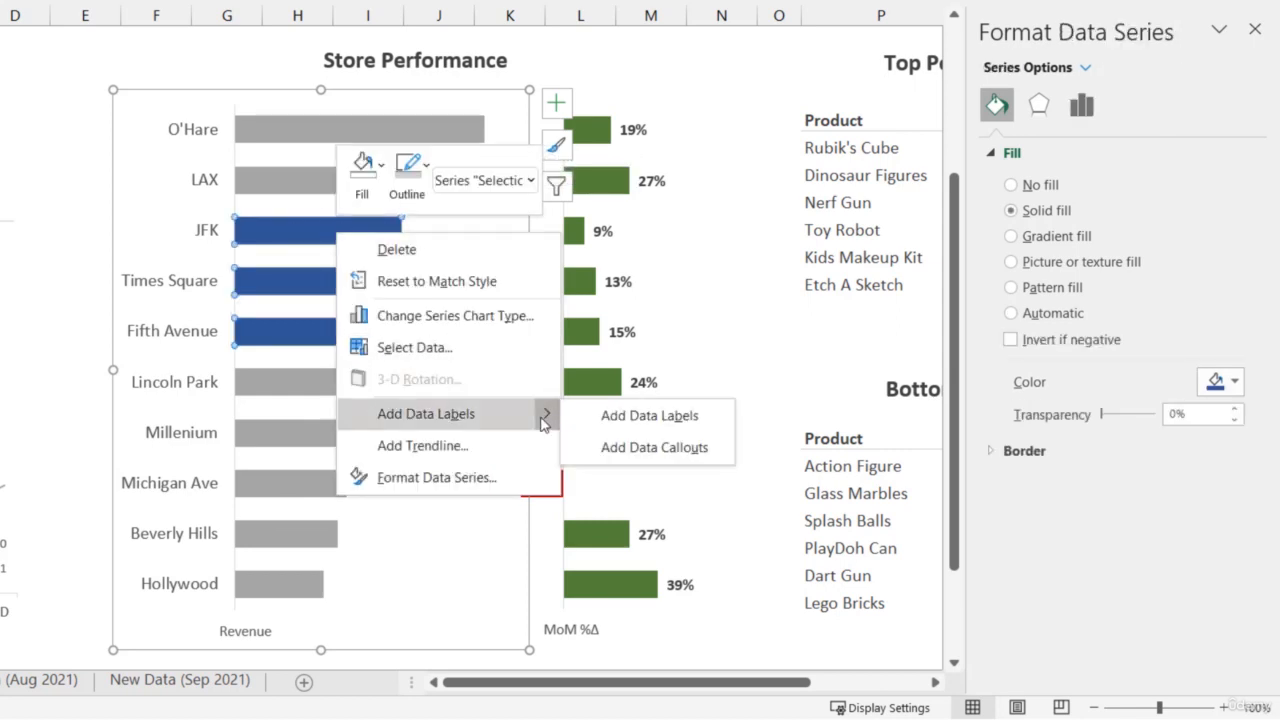
left_click(605, 418)
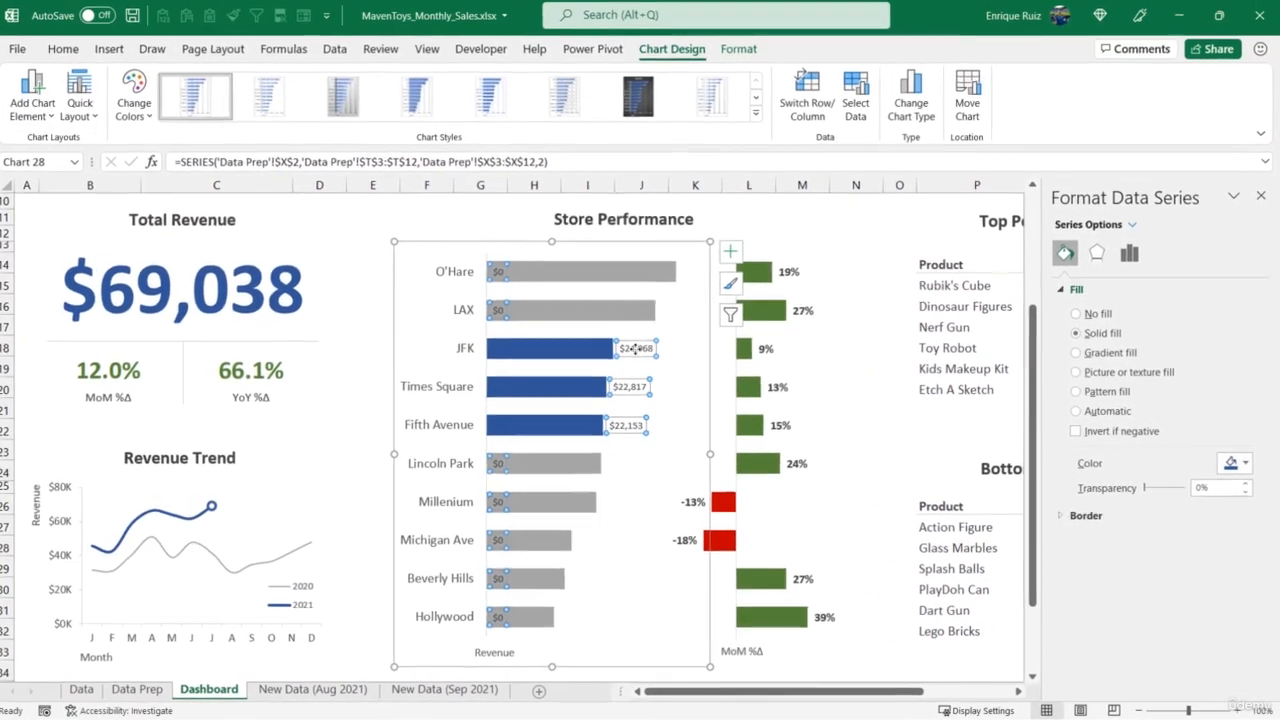
- Set the label position of the Selection series' data labels to Inside End
left_click(636, 348)
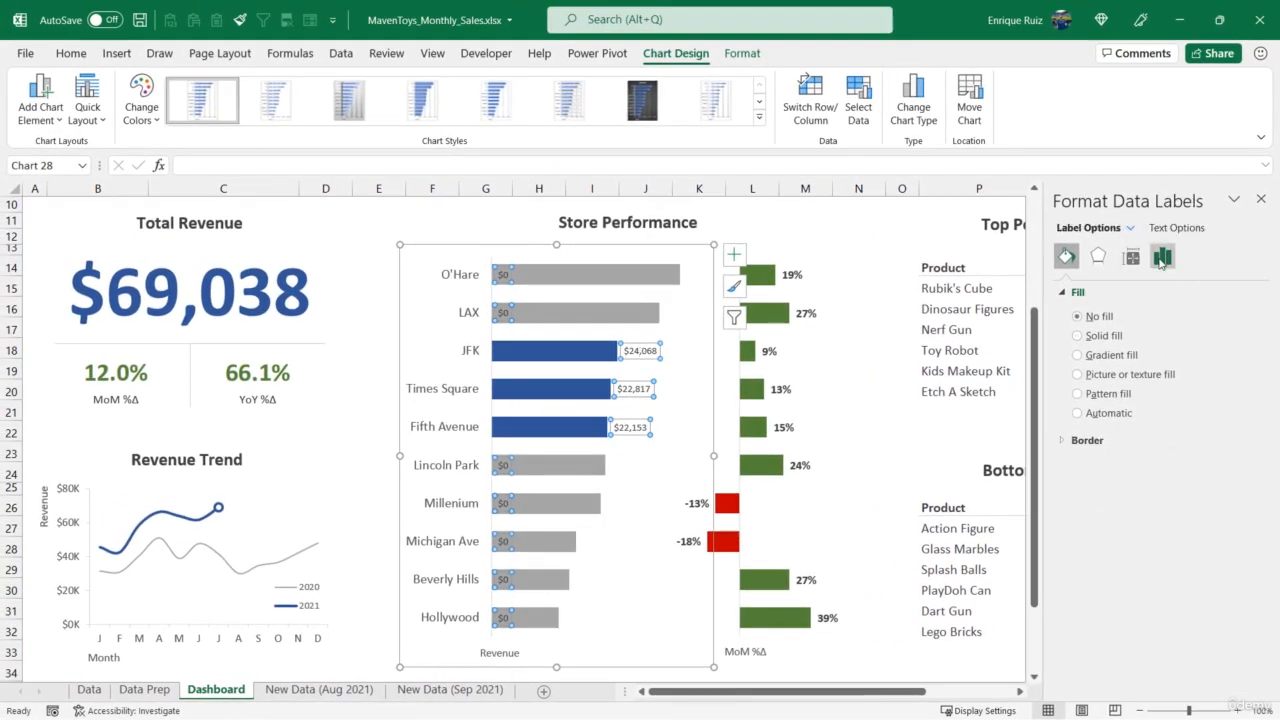
left_click(1157, 260)
left_click(1093, 313)
left_click(1093, 313)
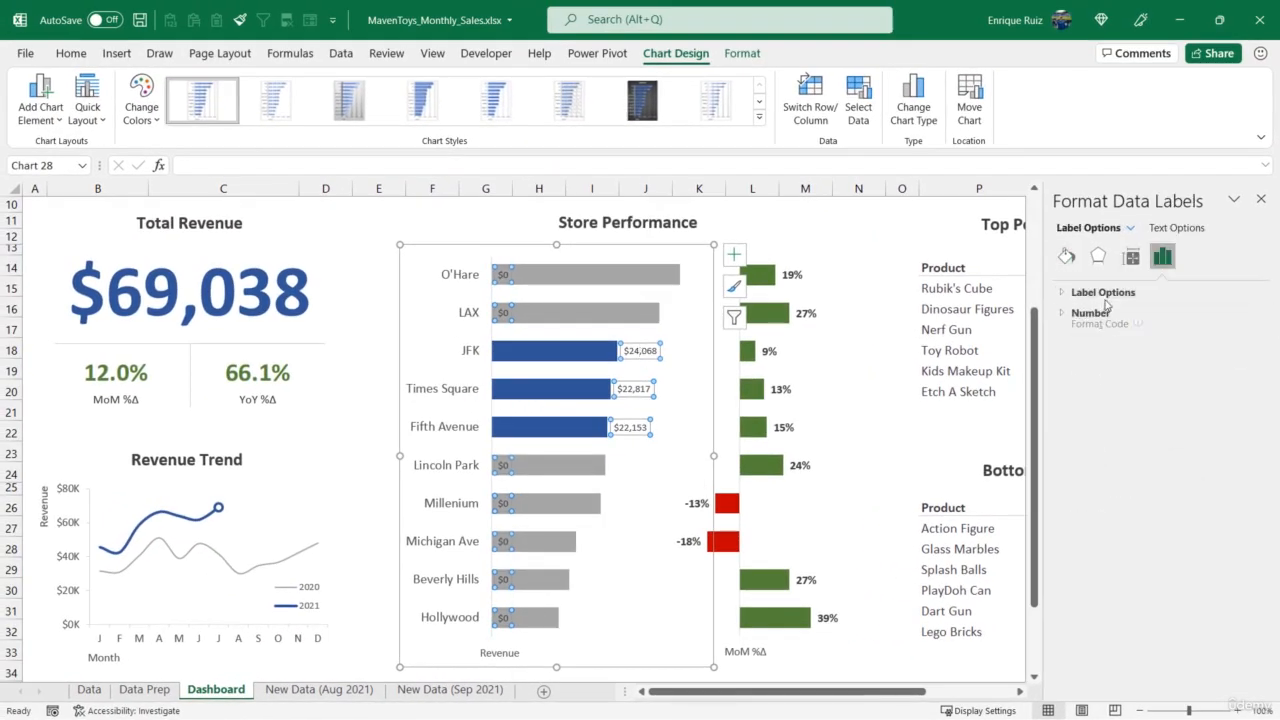
left_click(1108, 293)
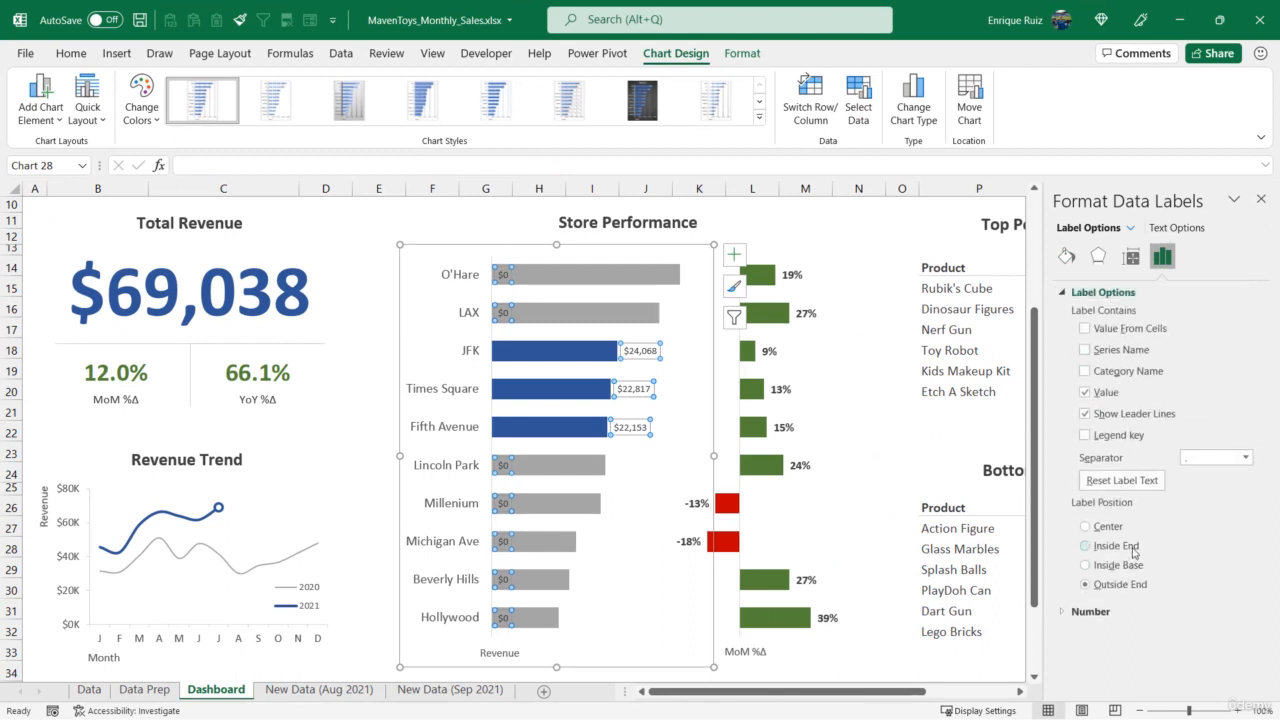
left_click(1133, 550)
- Format the Selection data labels as bold white text at font size 10.5
left_click(71, 53)
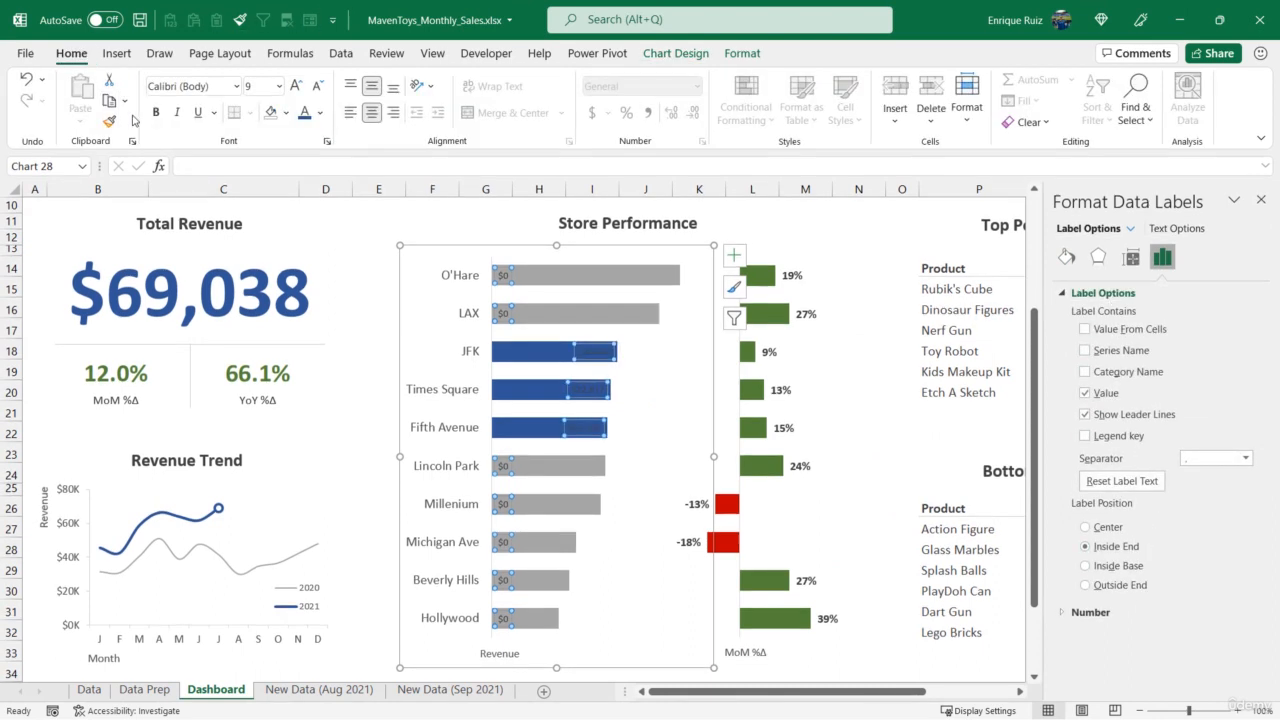
left_click(155, 112)
left_click(320, 113)
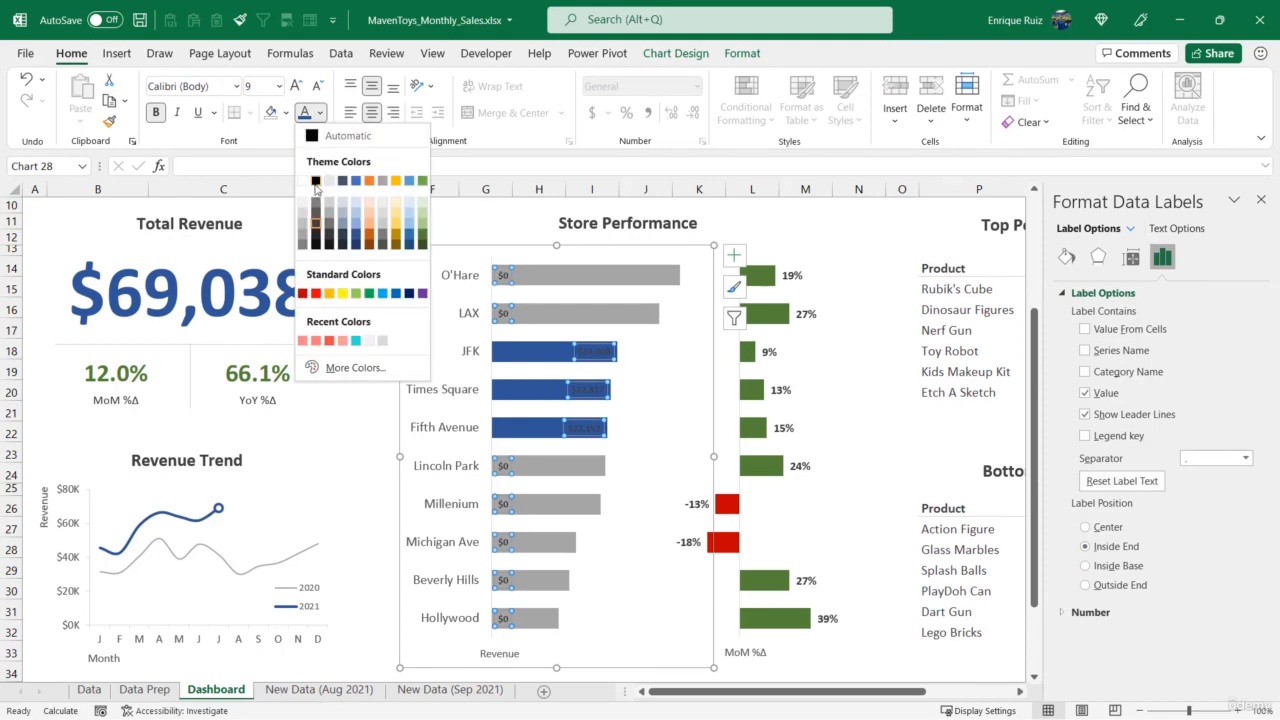
left_click(303, 181)
left_click(296, 86)
left_click(296, 86)
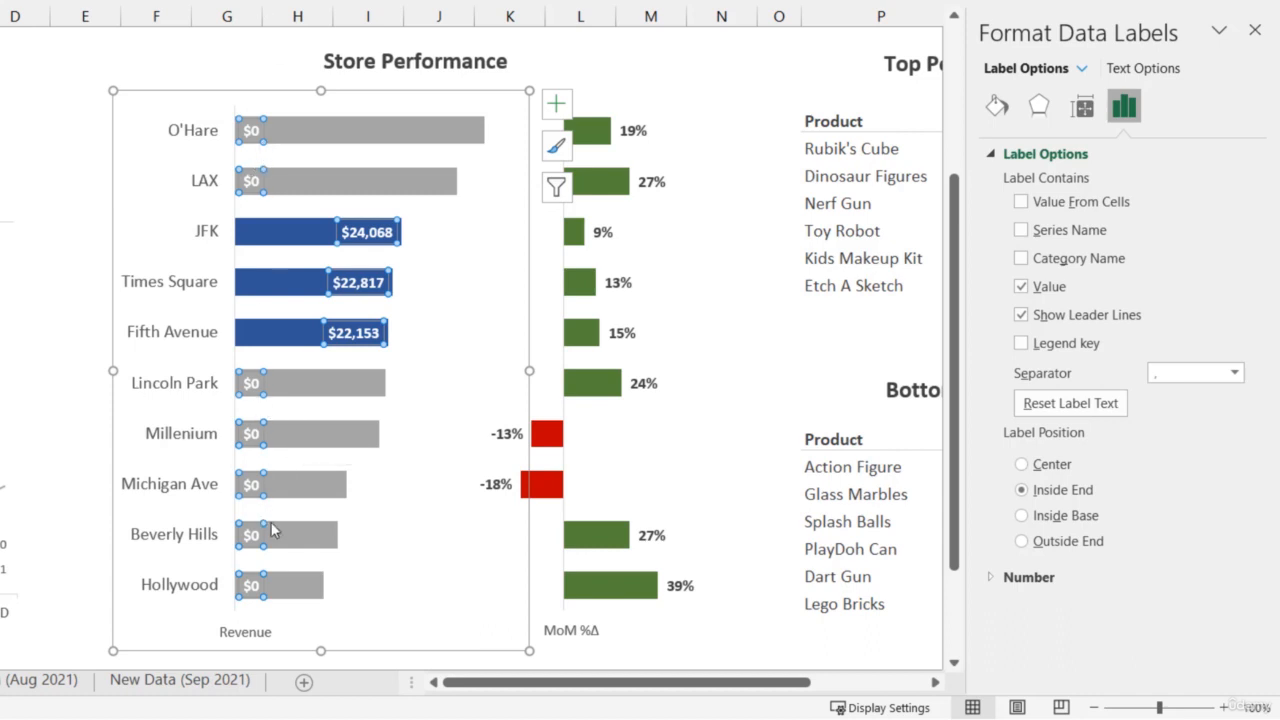
- Add the custom number format $#,##0;; to the Selection data labels to hide the zero values
left_click(988, 576)
left_click(1218, 551)
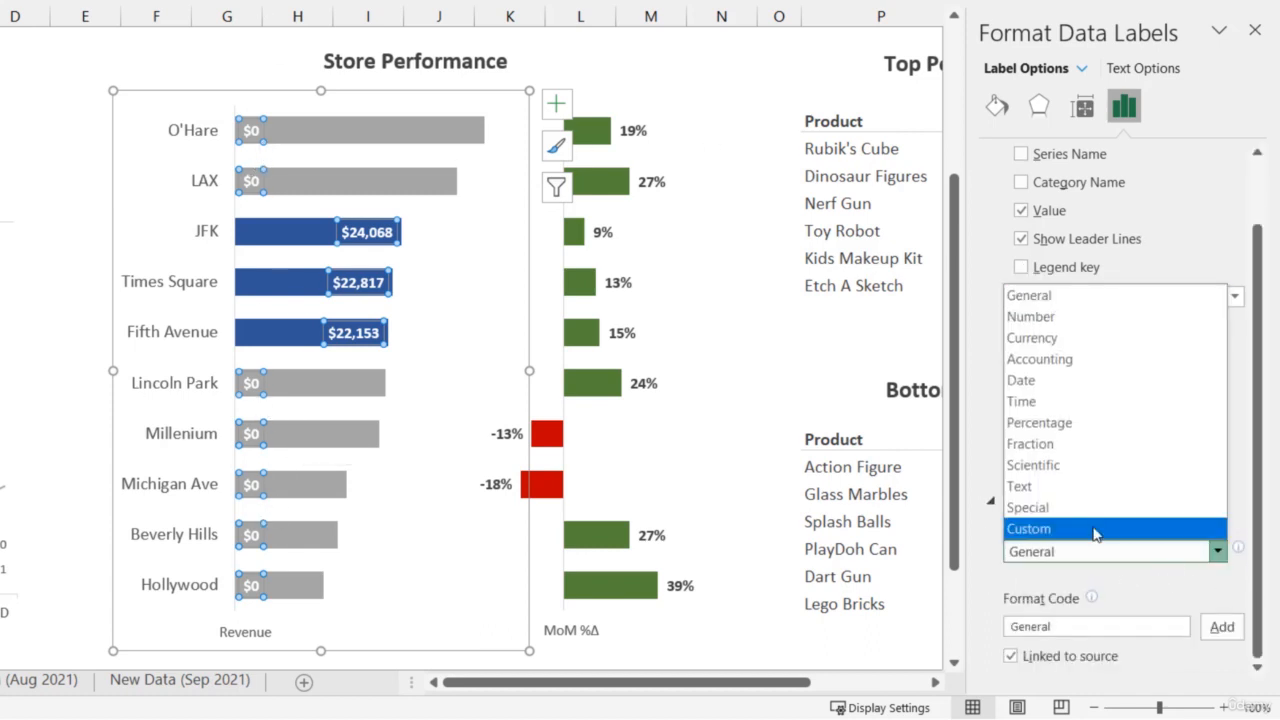
left_click(1100, 526)
scroll(1036, 555, "down", 1)
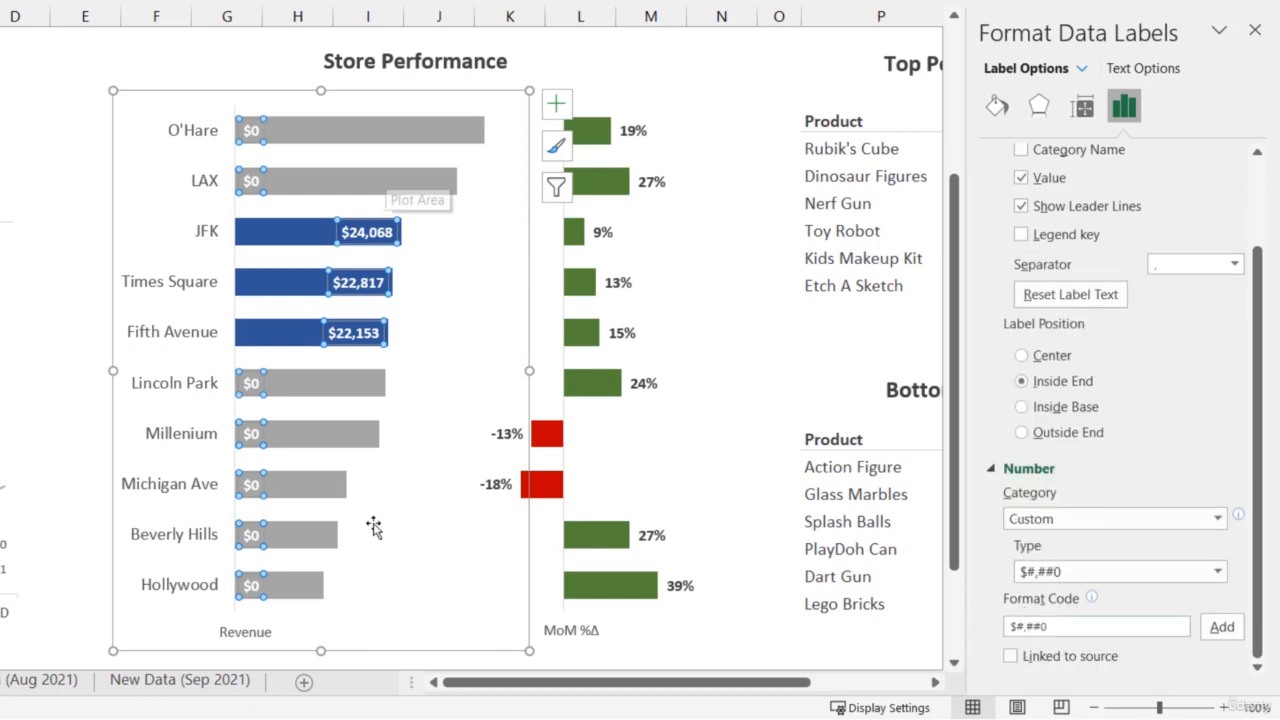
left_click(1052, 628)
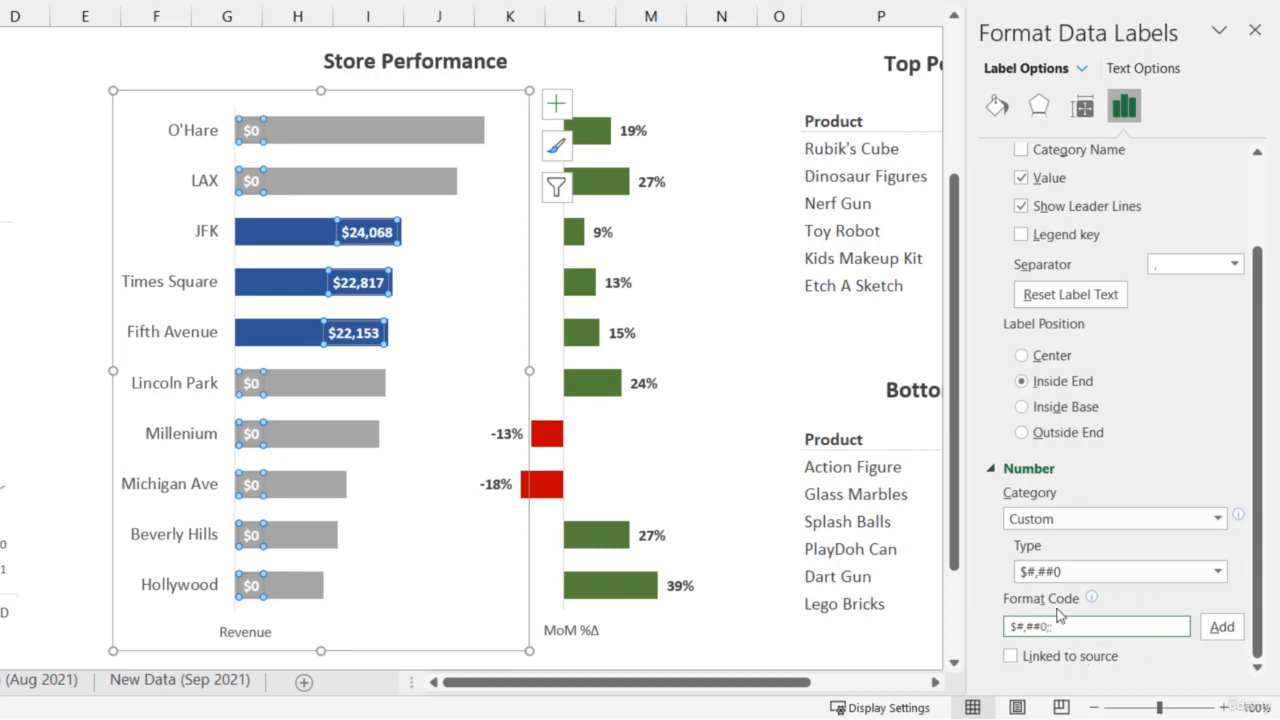
type(";")
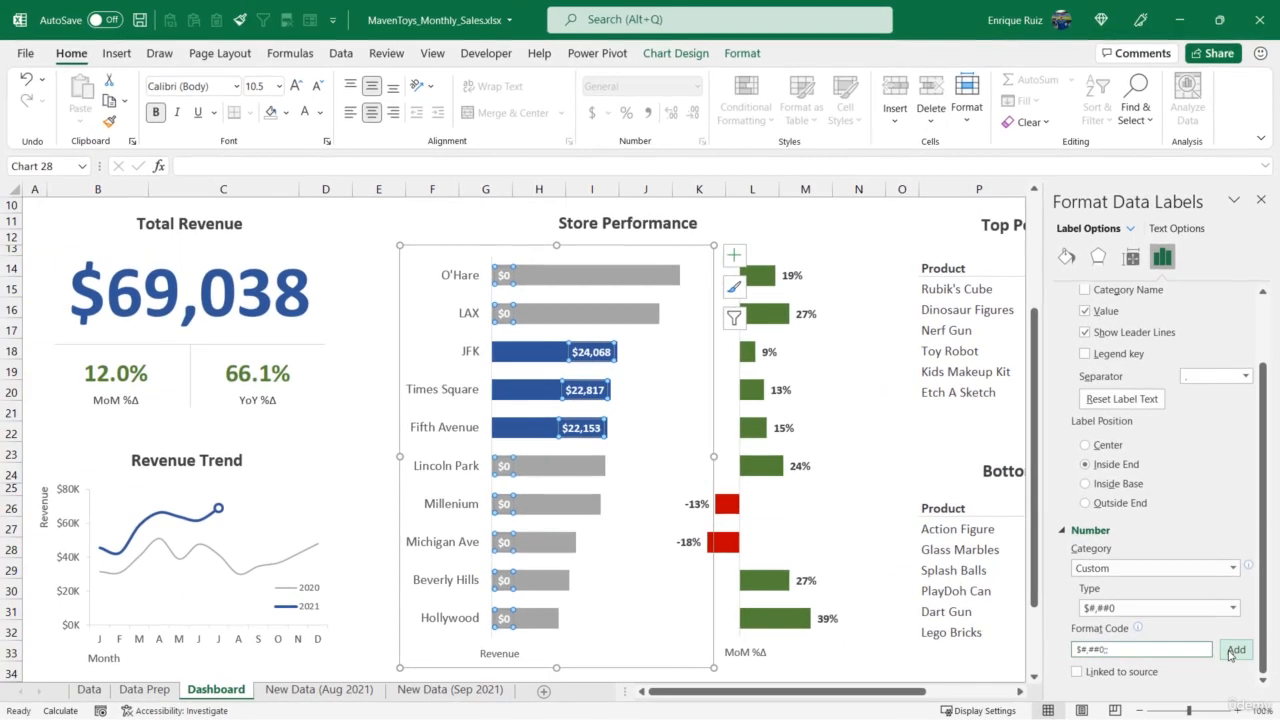
left_click(1220, 628)
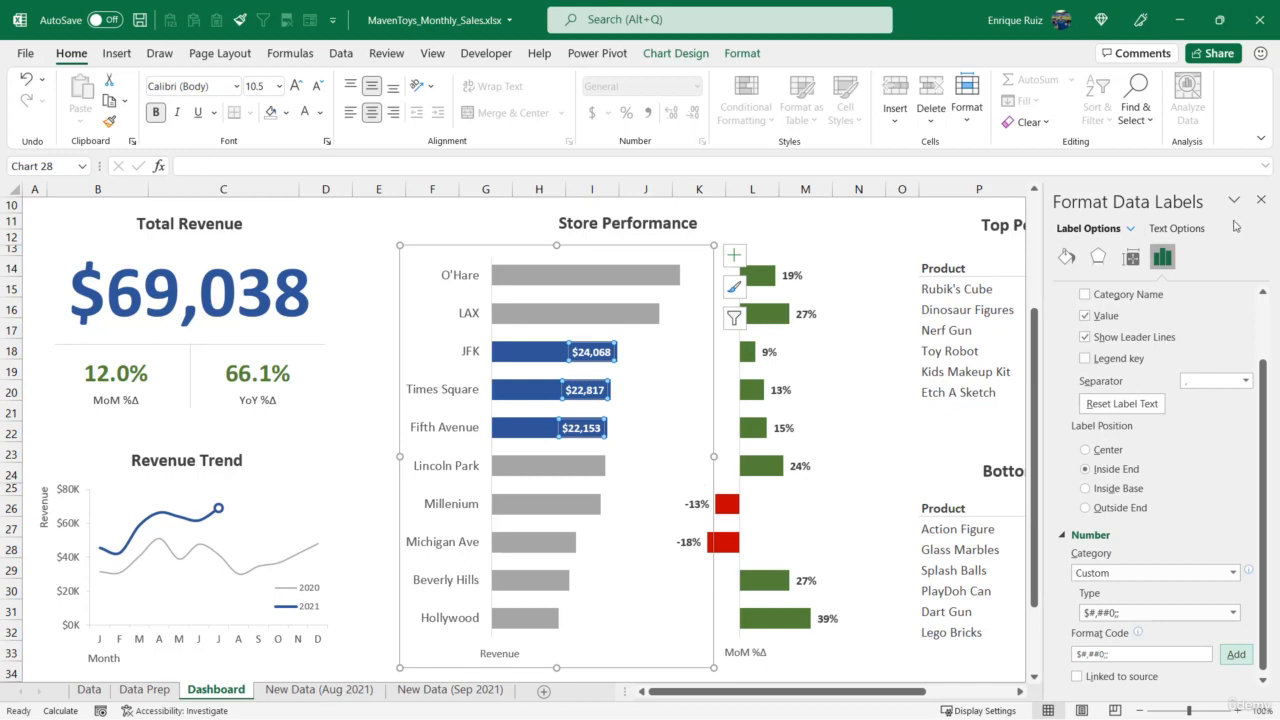
- Close the label formatting and switch the dashboard's Region cell to Los Angeles to test the store highlighting
left_click(1261, 201)
scroll(711, 280, "up", 3)
left_click(537, 309)
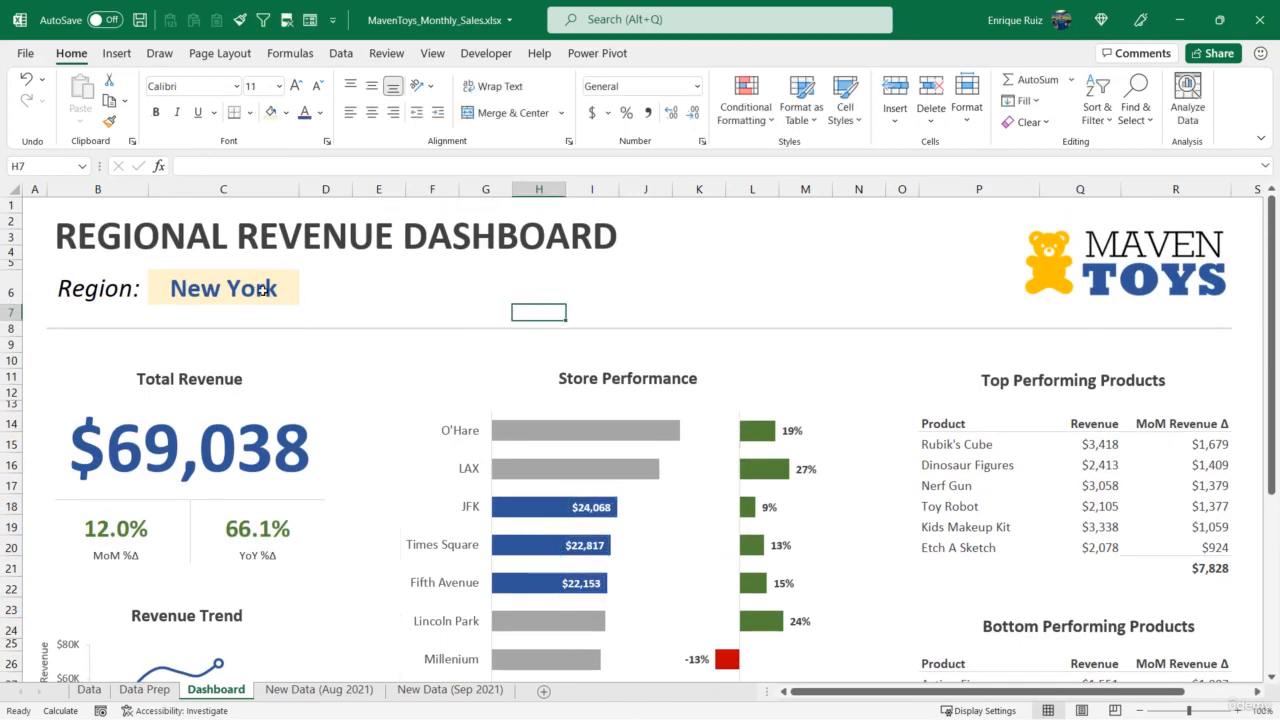
left_click(303, 294)
left_click(306, 296)
left_click(185, 311)
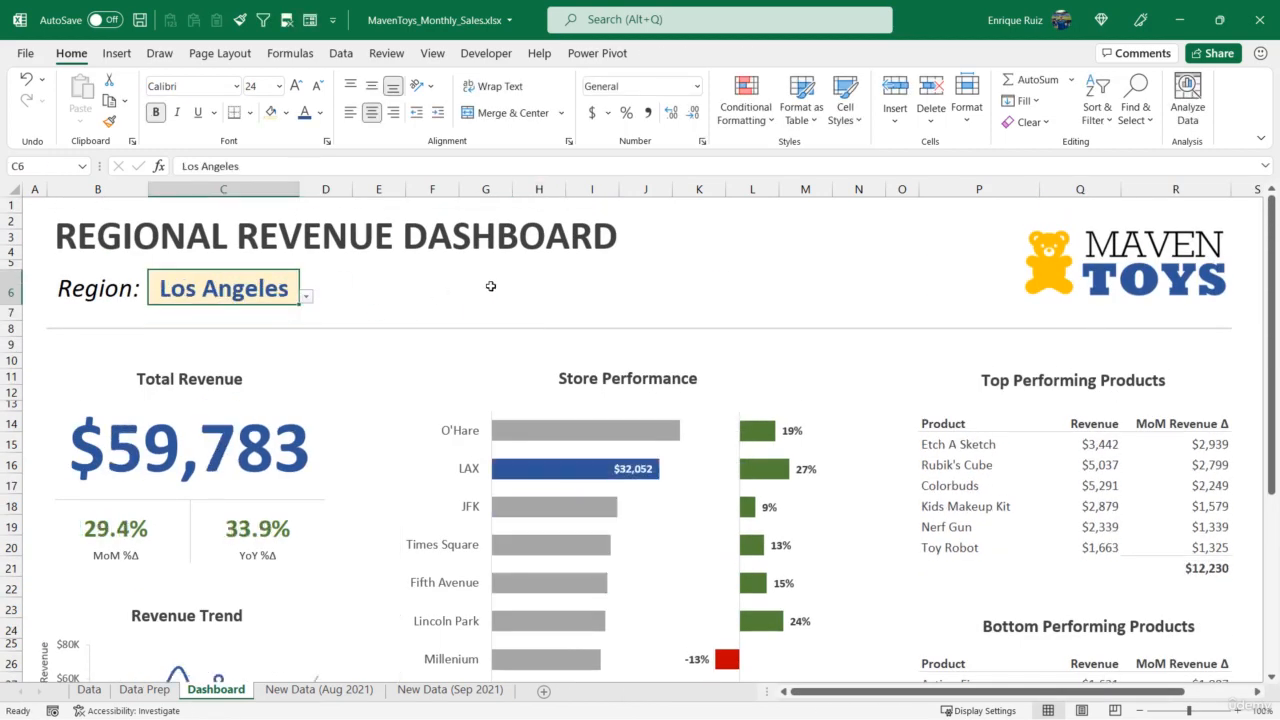
- Add a new series to the MoM %Δ bar chart, naming it from the Selection header in Data Prep cell Y2
scroll(487, 342, "down", 3)
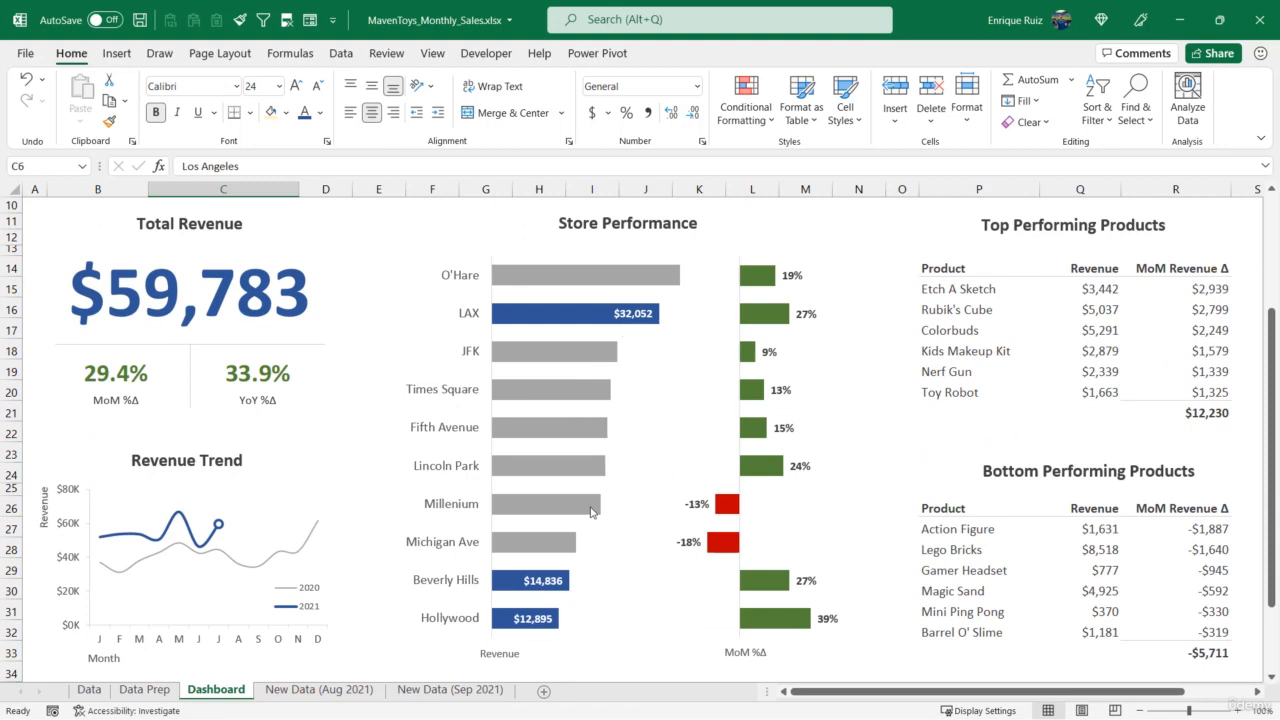
scroll(789, 310, "up", 1)
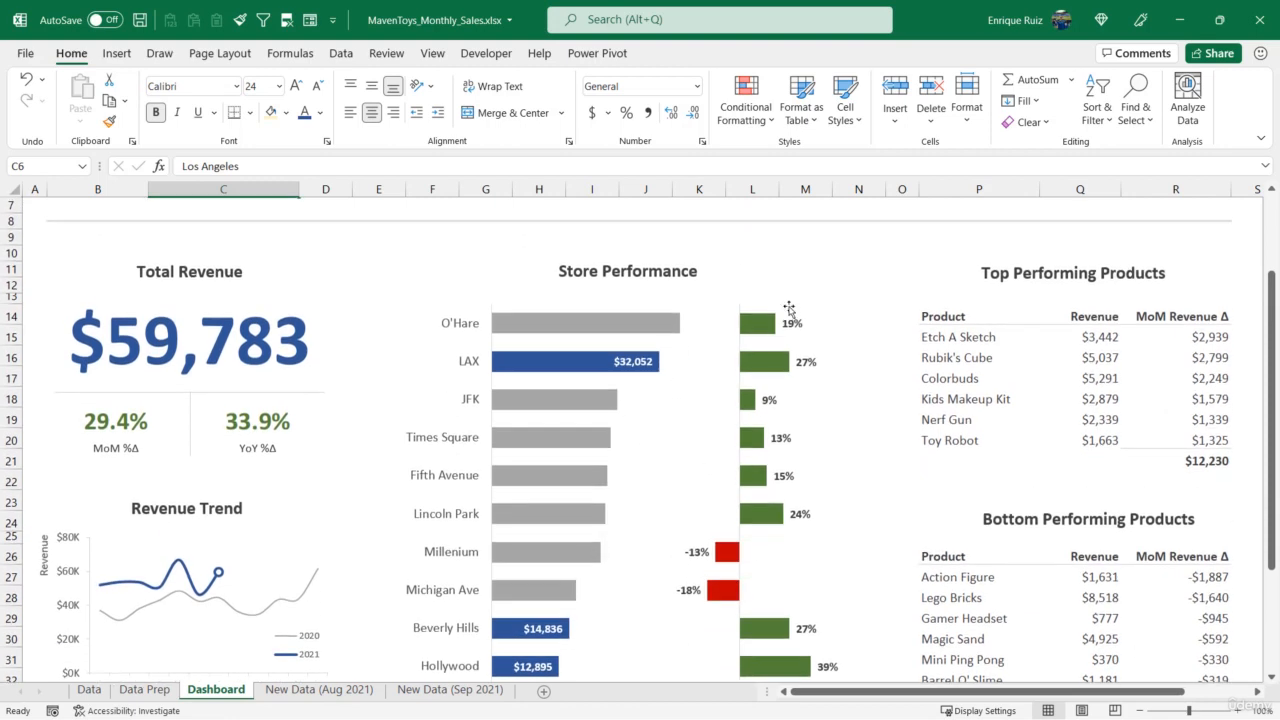
left_click(800, 297)
left_click(734, 308)
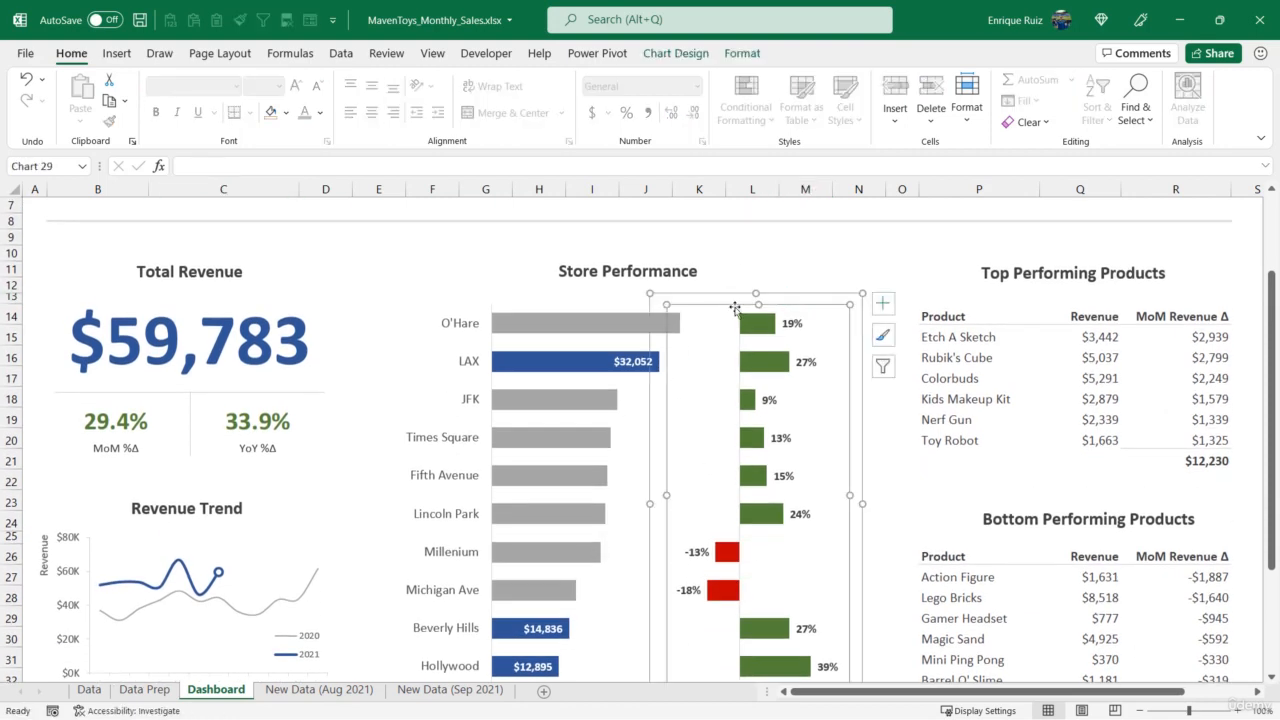
left_click(746, 297)
left_click(680, 54)
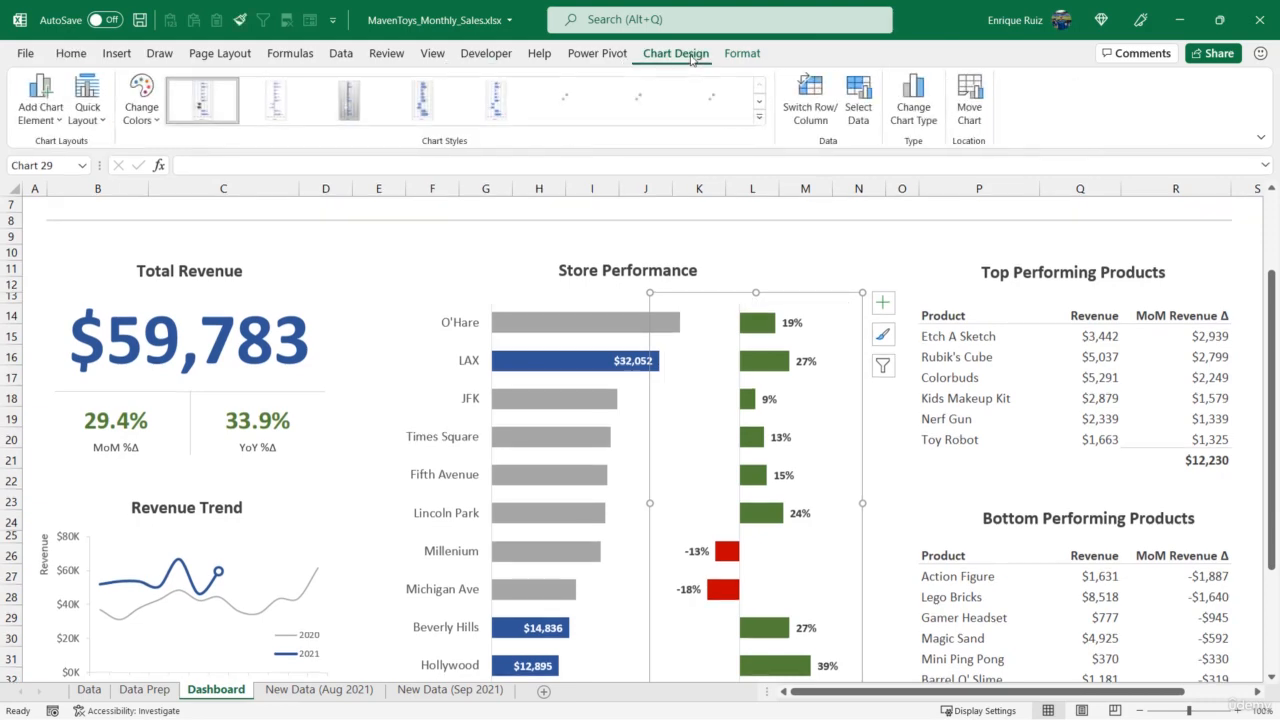
left_click(856, 100)
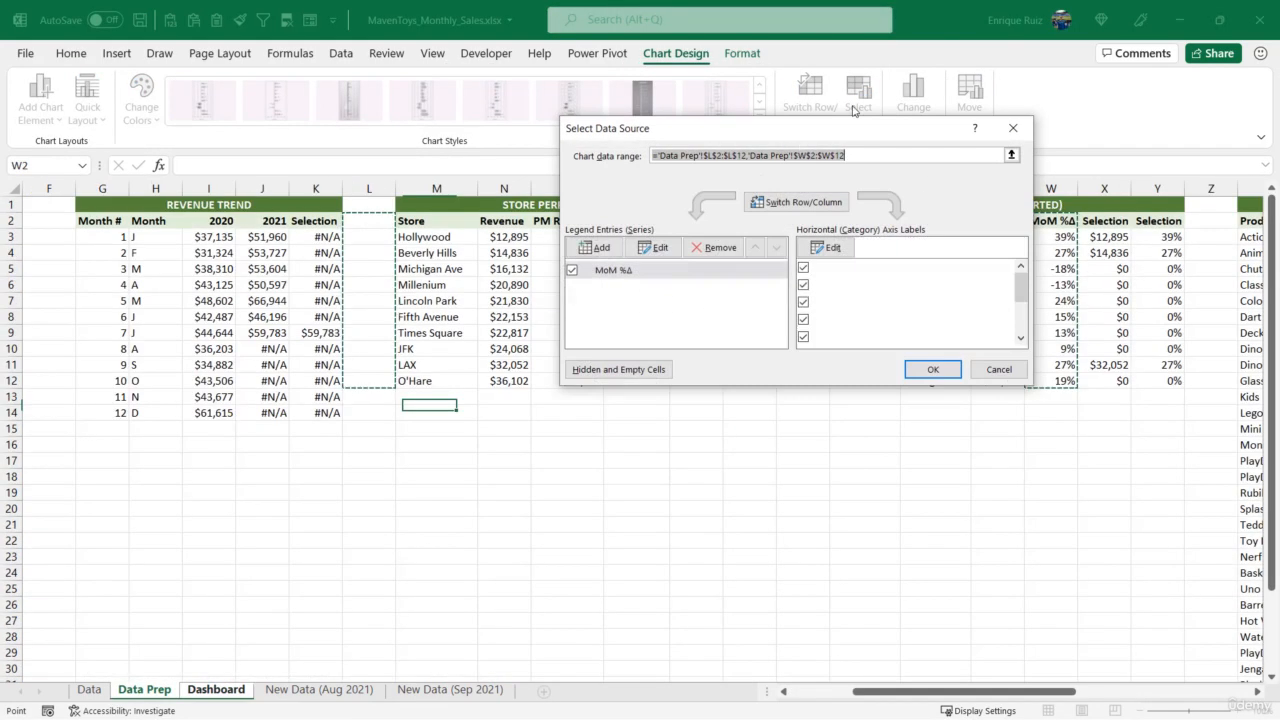
left_click(596, 247)
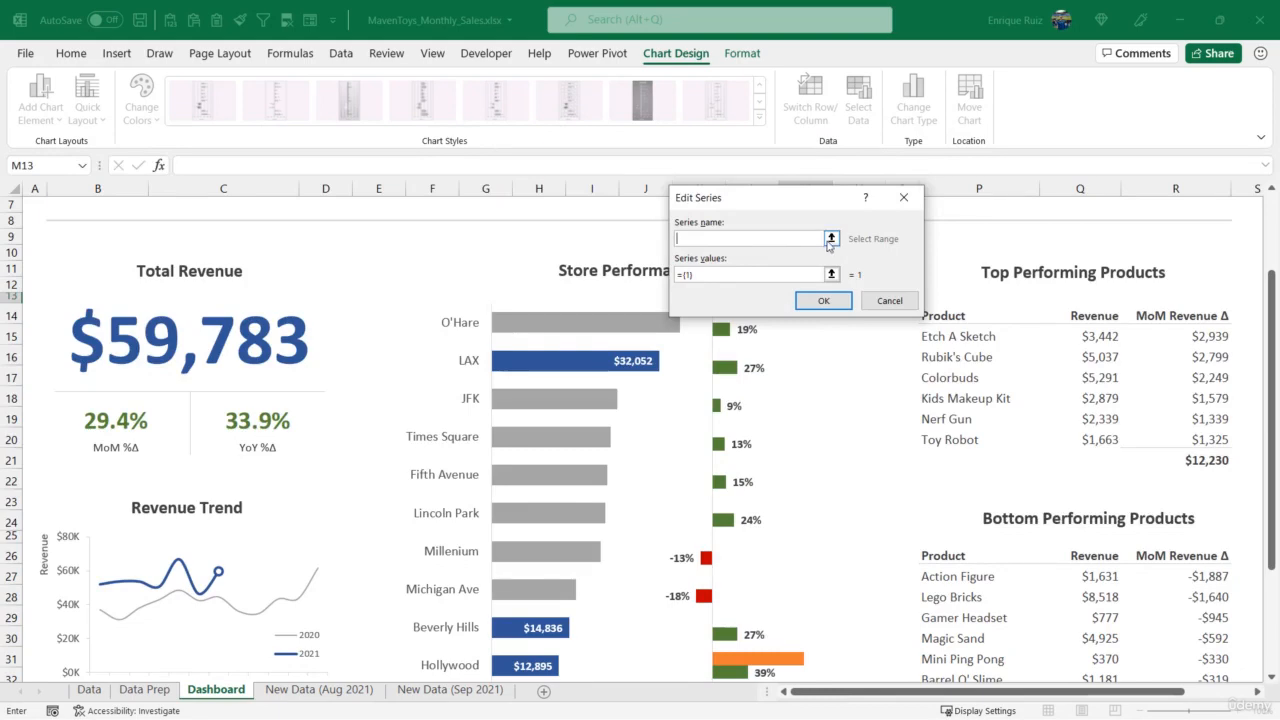
left_click(830, 239)
left_click(144, 689)
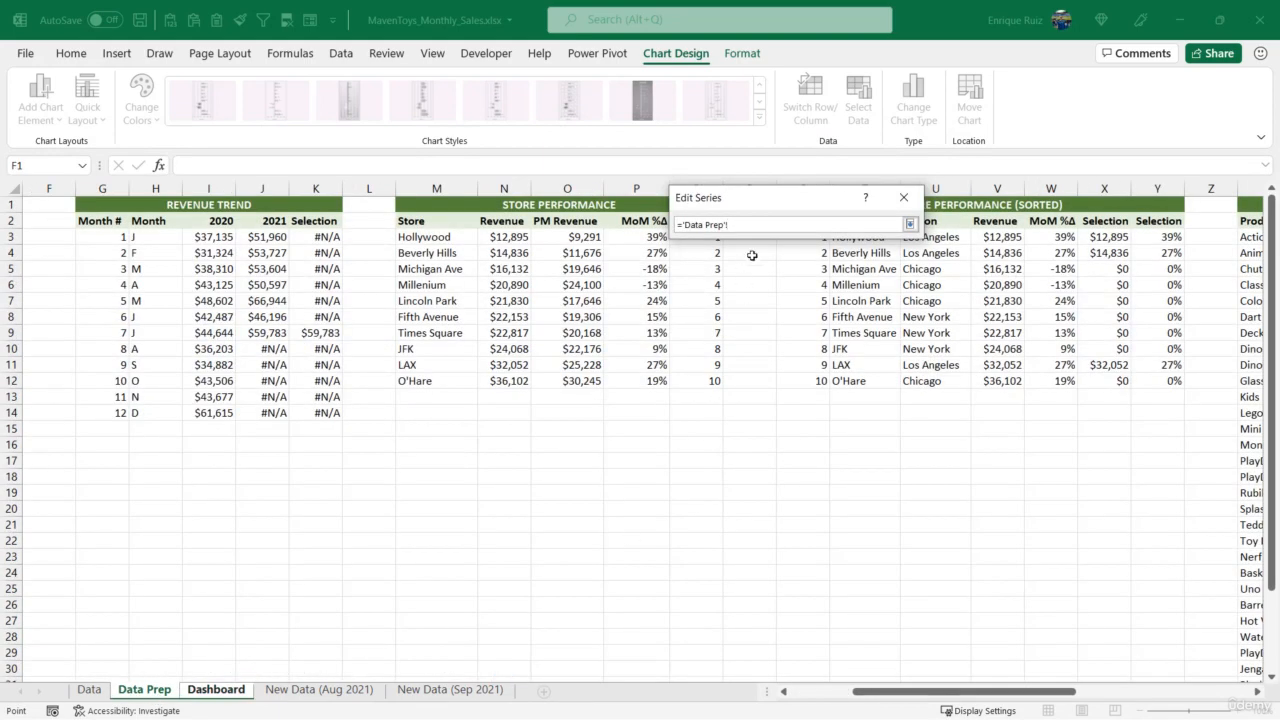
left_click_drag(800, 201, 834, 423)
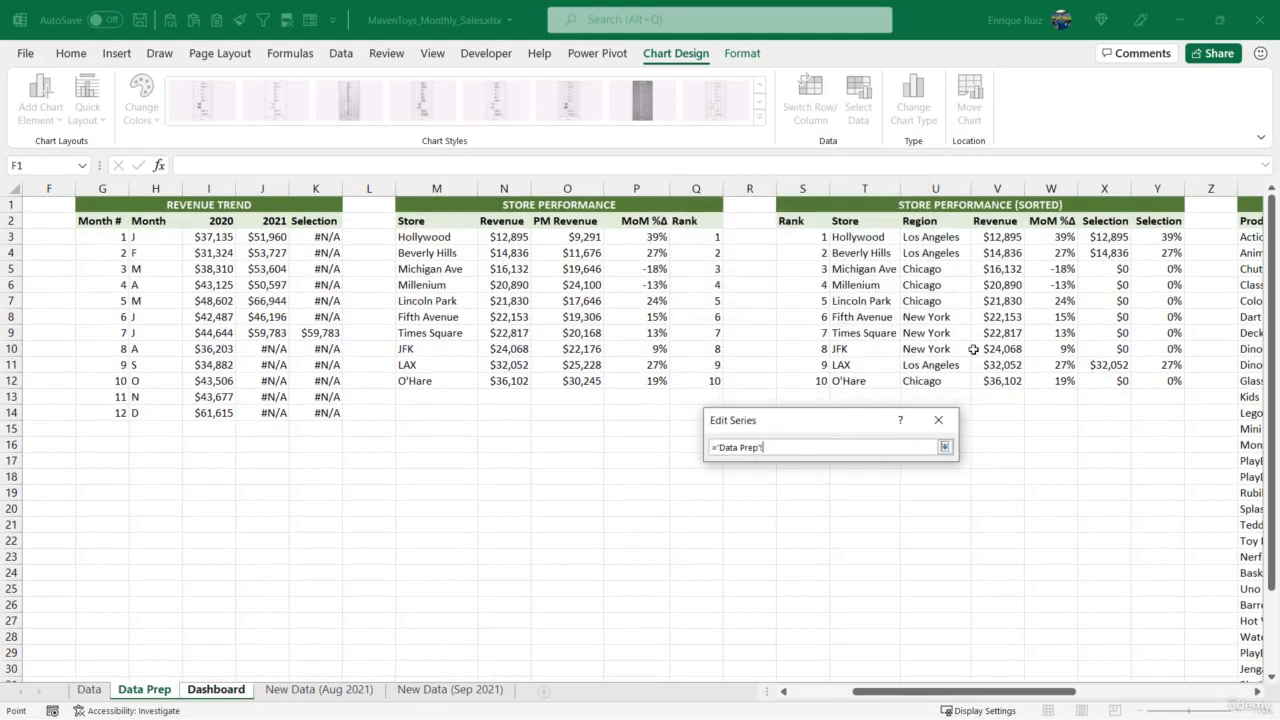
left_click(1156, 218)
left_click(944, 447)
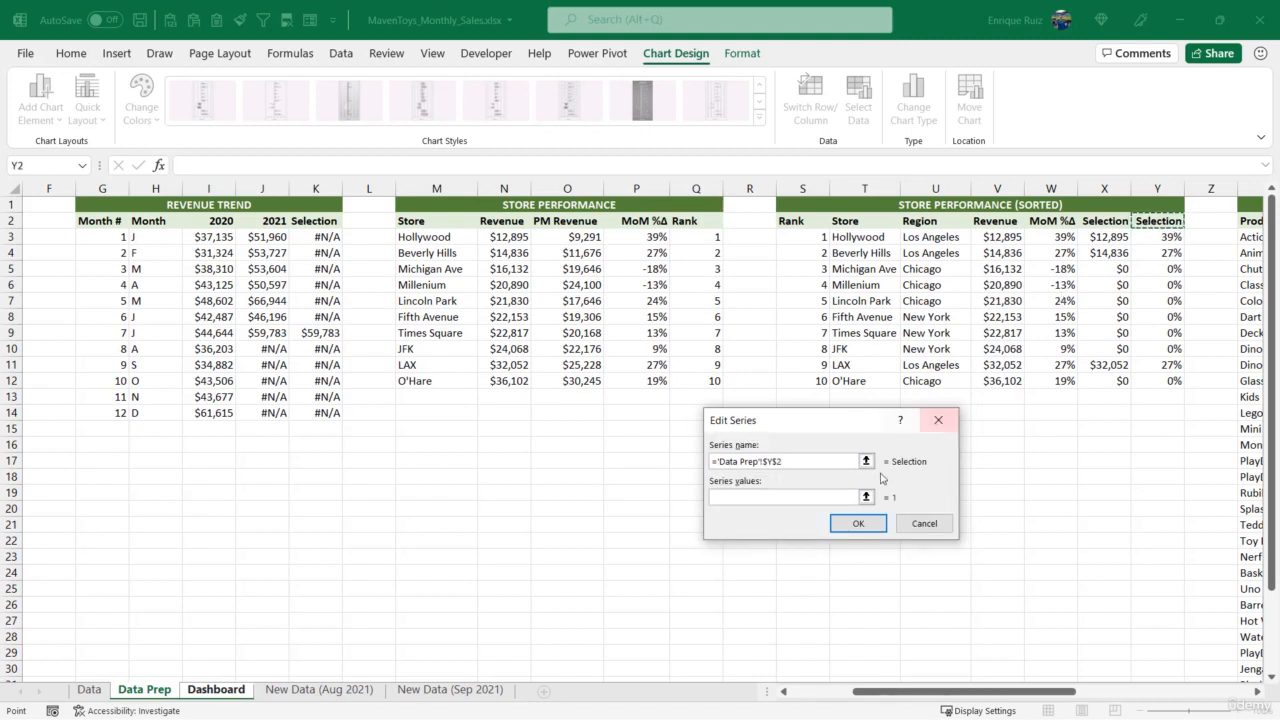
- Set the new Selection series' values to Data Prep Y3:Y12 and apply the chart's data source changes
left_click(866, 497)
left_click_drag(1157, 238, 1145, 378)
left_click(944, 446)
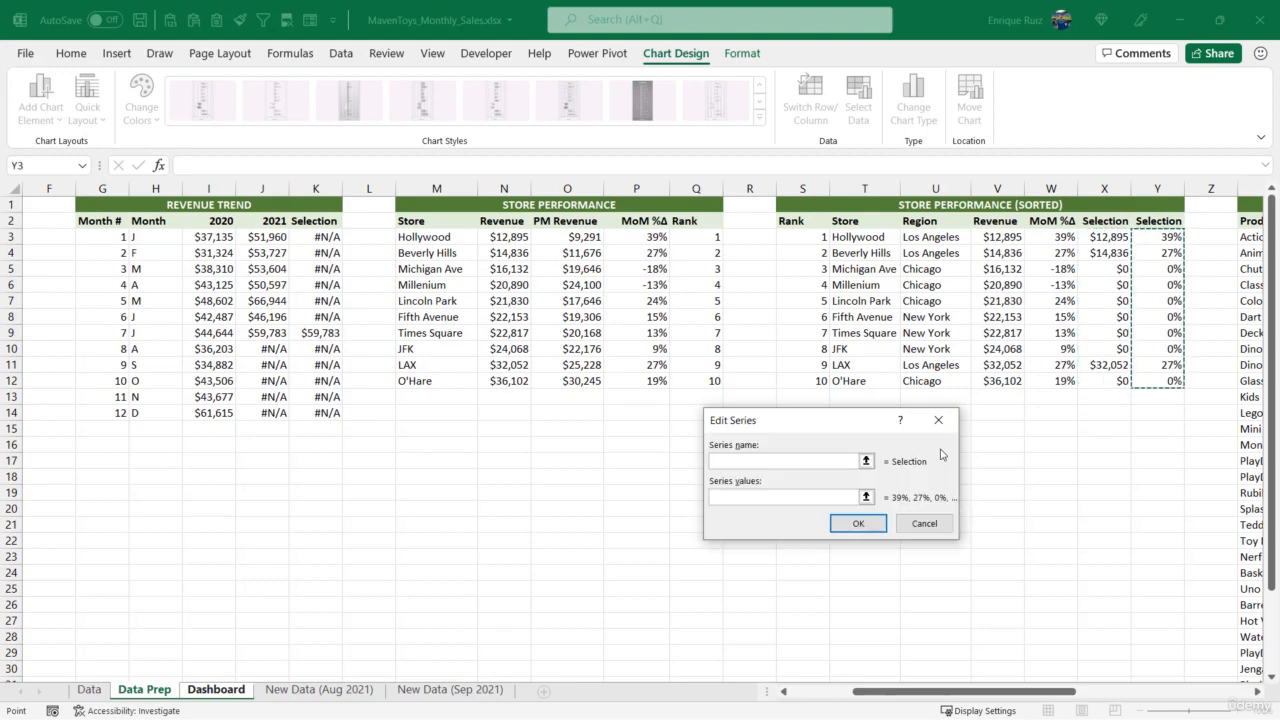
left_click(857, 523)
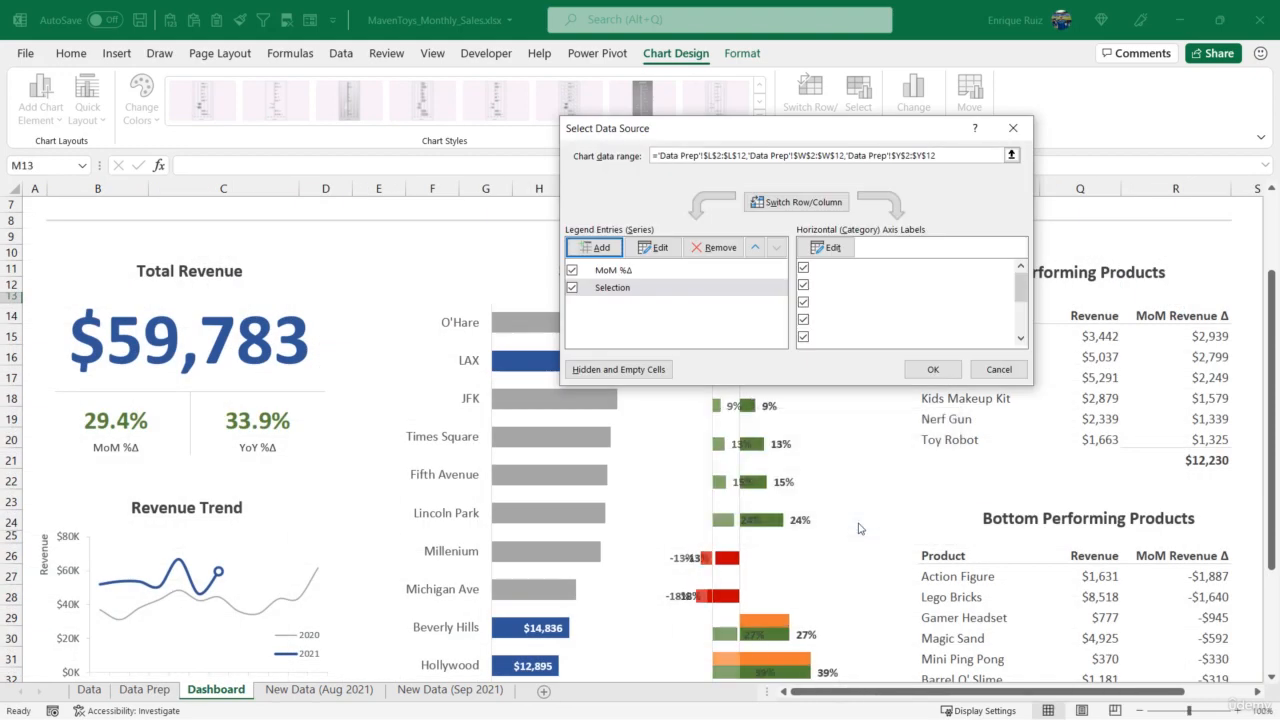
left_click(732, 287)
left_click(733, 269)
left_click(731, 288)
left_click(733, 270)
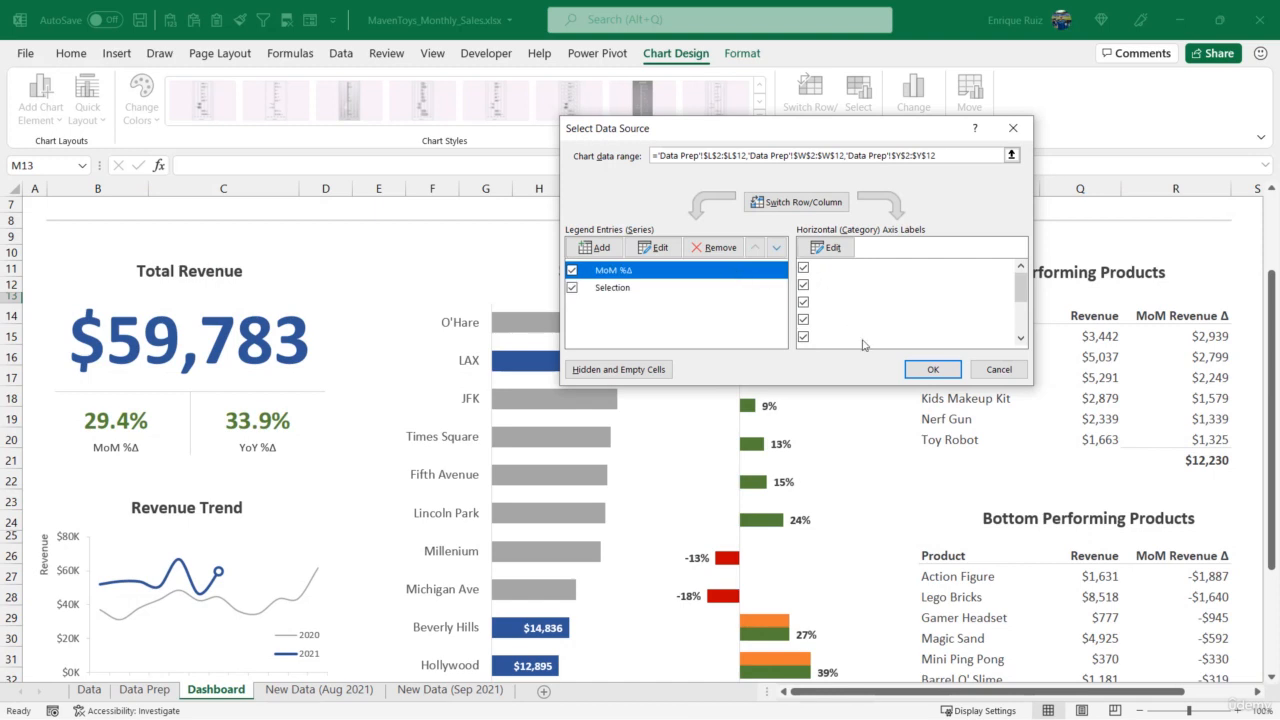
left_click(930, 369)
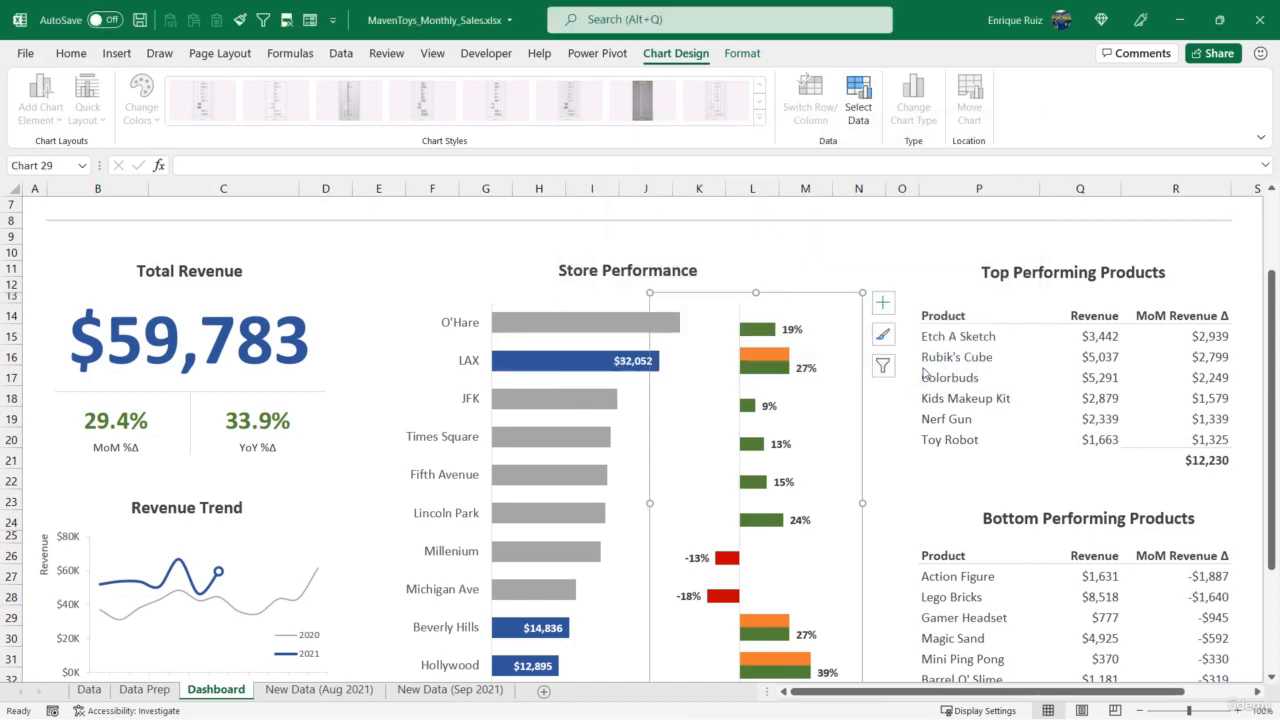
- Set the series overlap to 100% so the Selection bars sit directly over the MoM %Δ bars
left_click(777, 352)
right_click(777, 352)
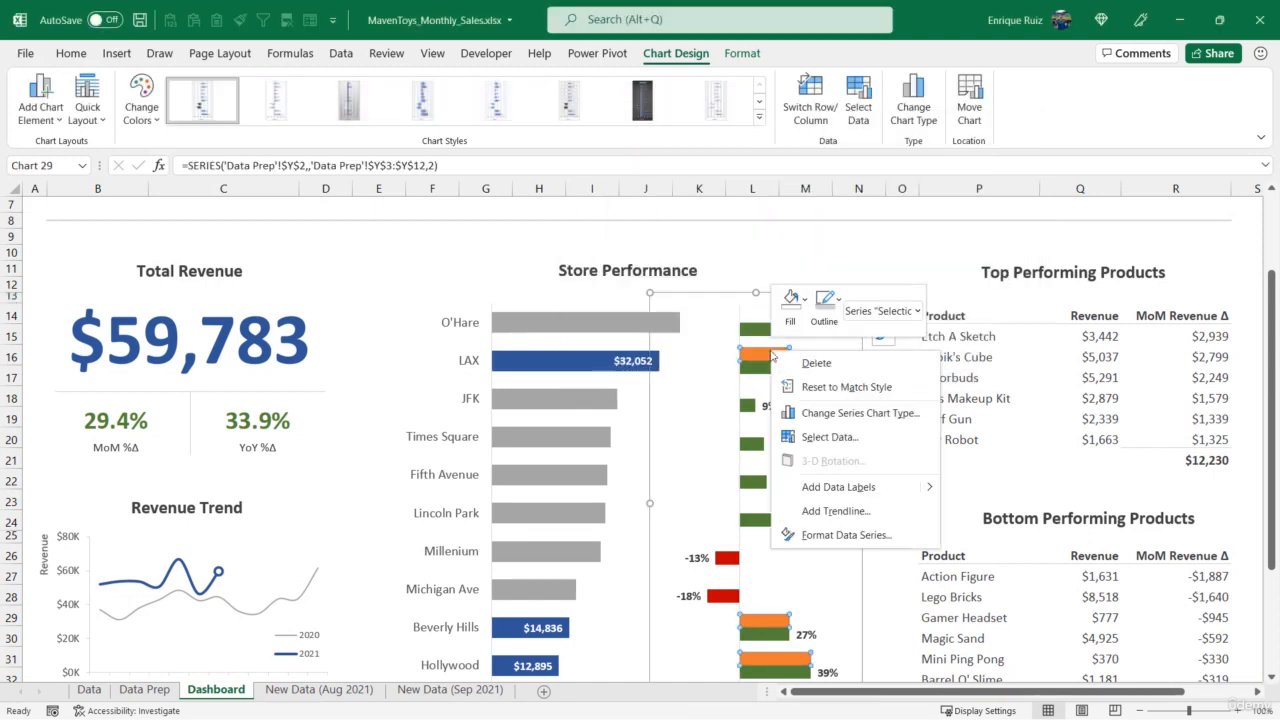
left_click(852, 533)
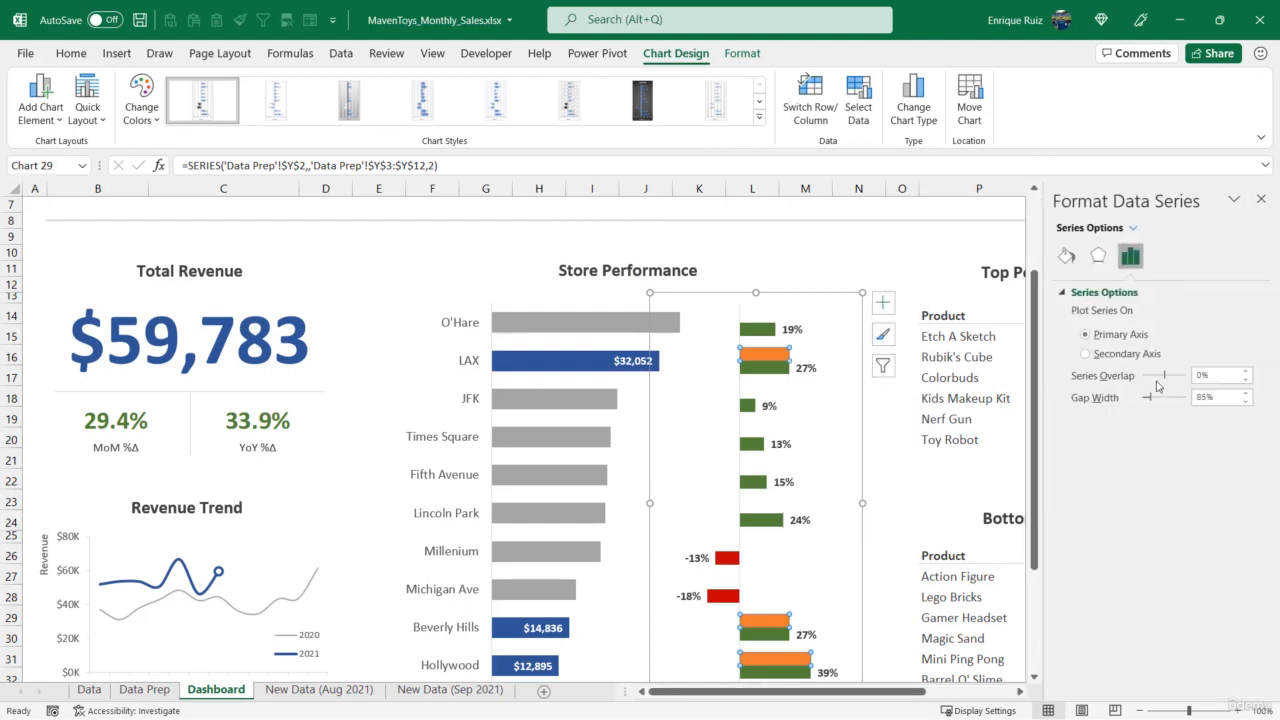
left_click_drag(1165, 381, 1197, 381)
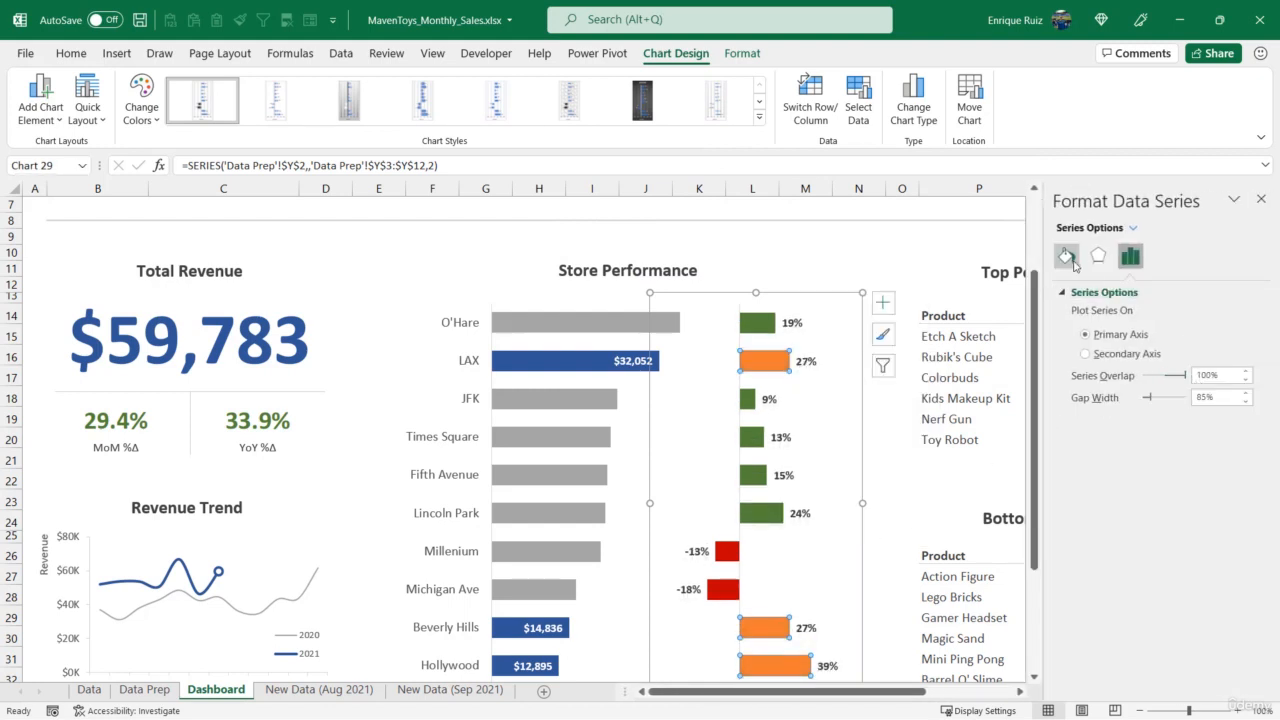
- Give the Selection series a solid fill with Invert if negative enabled, using dark green for positive and red for negative bars
left_click(1133, 228)
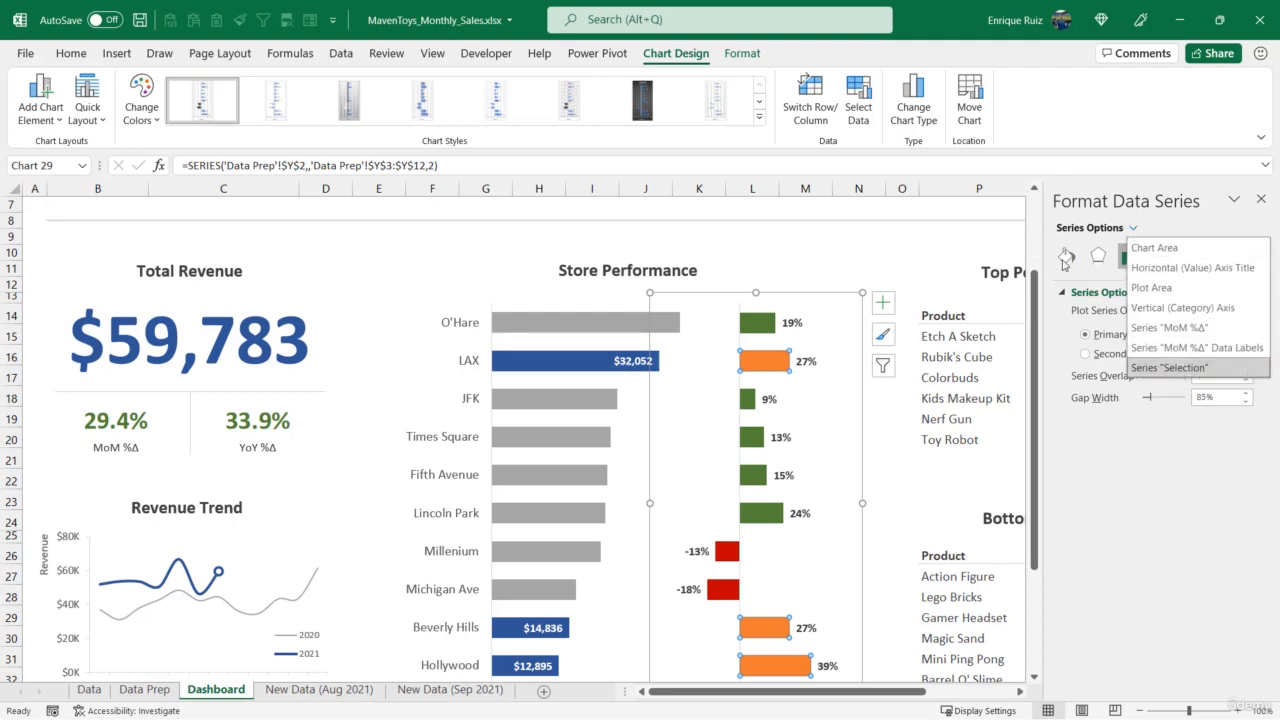
left_click(1066, 258)
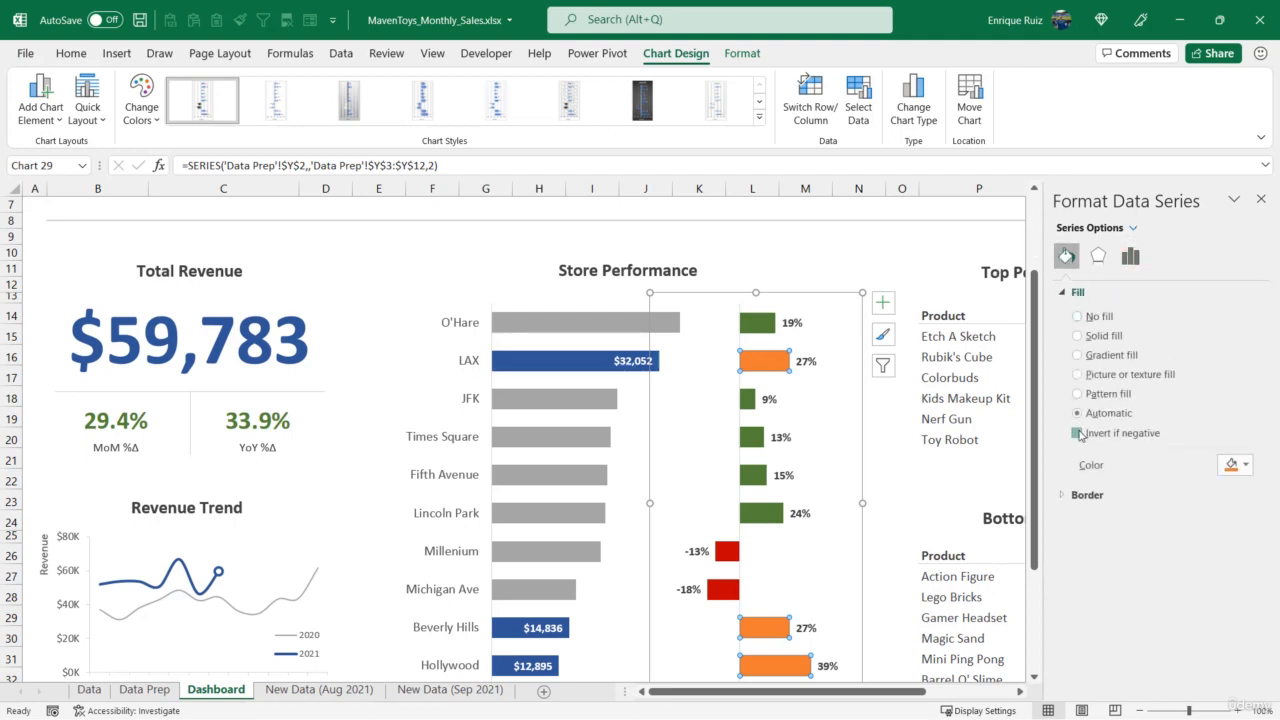
left_click(1078, 433)
left_click(1117, 342)
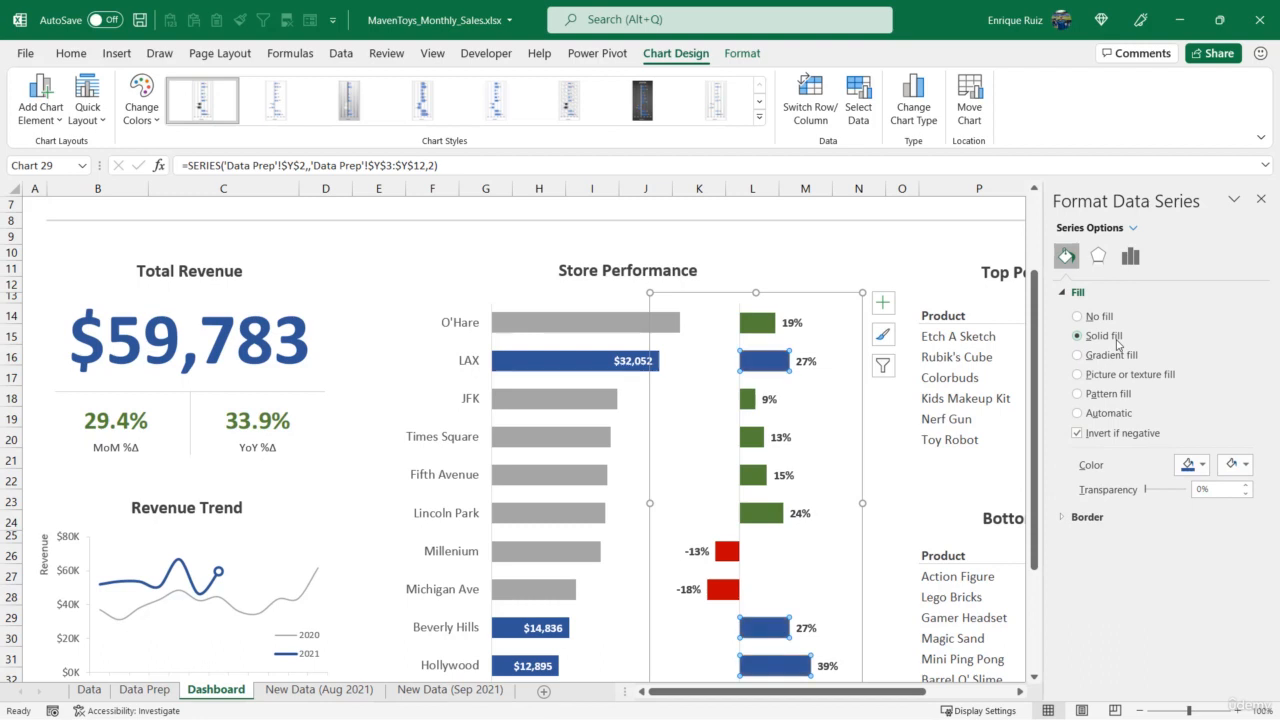
left_click(1188, 465)
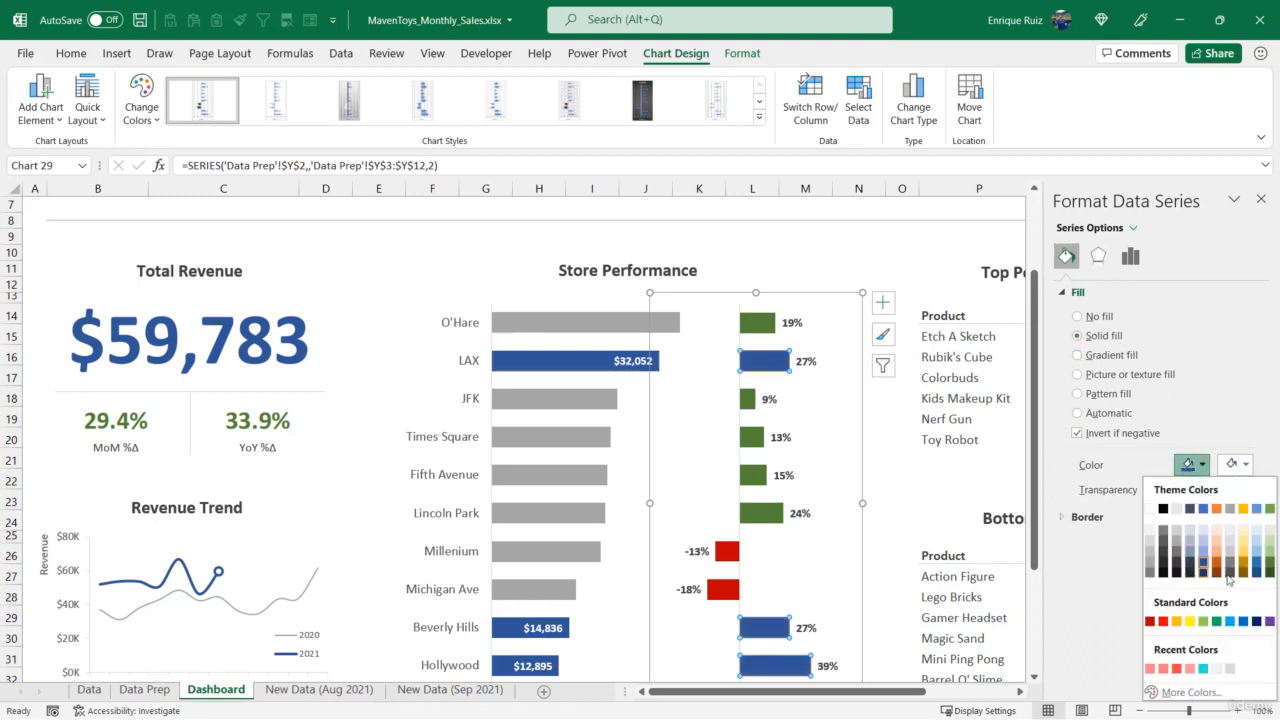
left_click(1270, 572)
left_click(1238, 464)
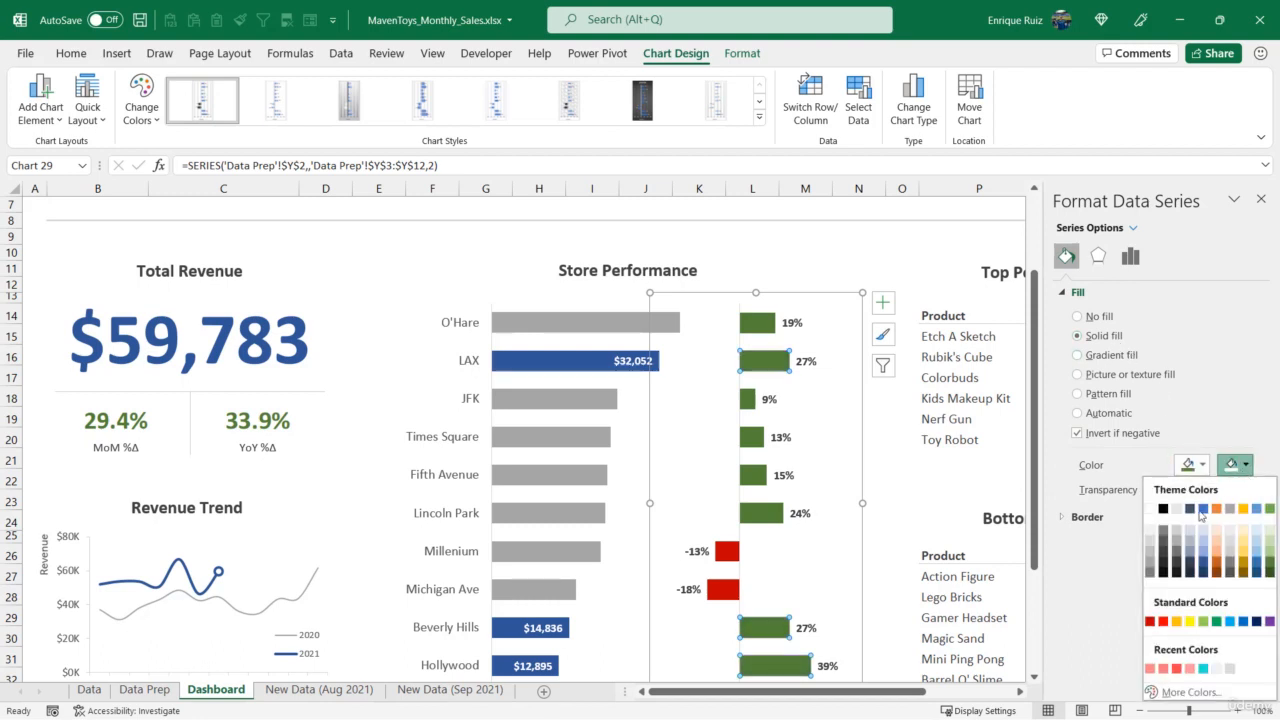
left_click(1156, 622)
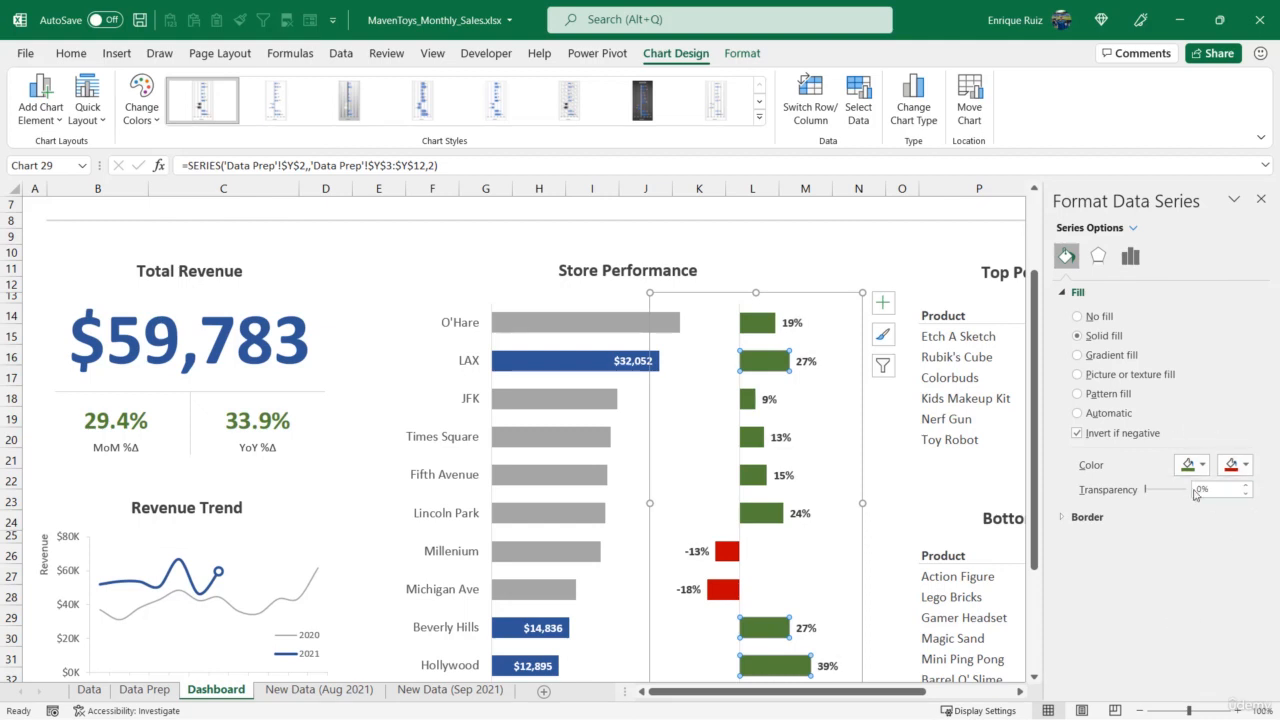
- Turn off Invert if negative for the MoM %Δ series and fill its bars with gray
left_click(760, 328)
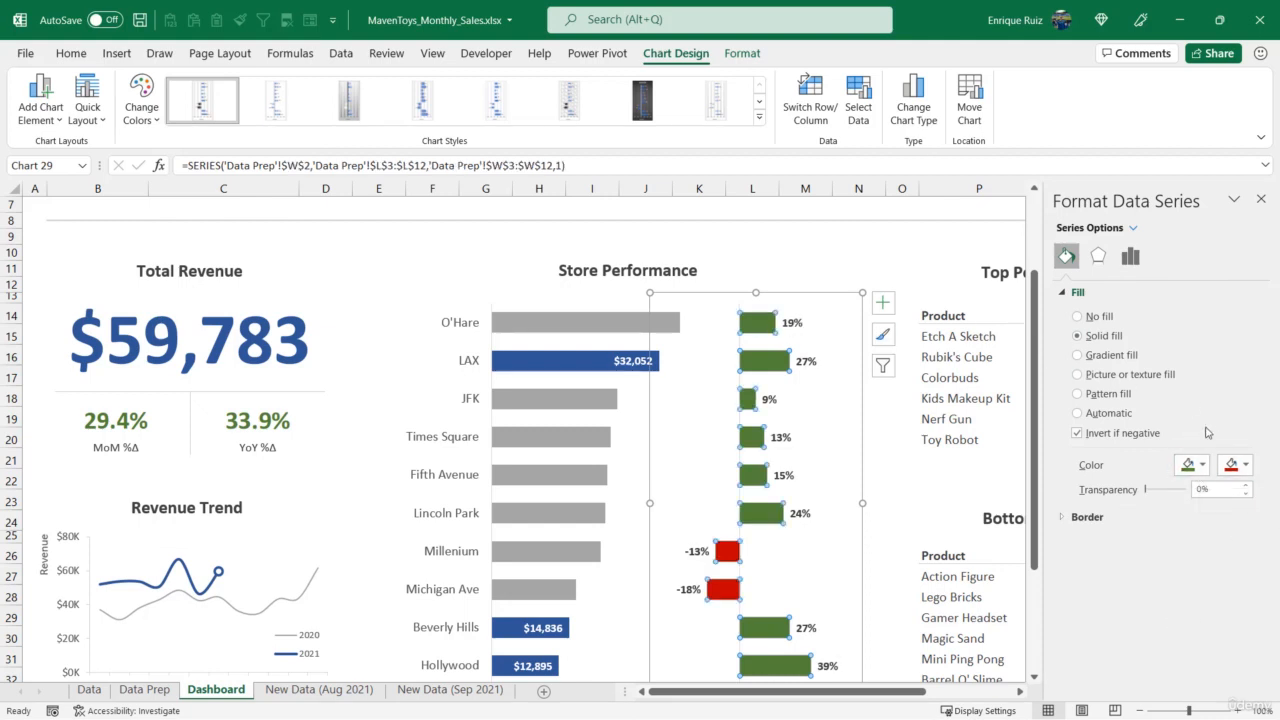
left_click(1078, 434)
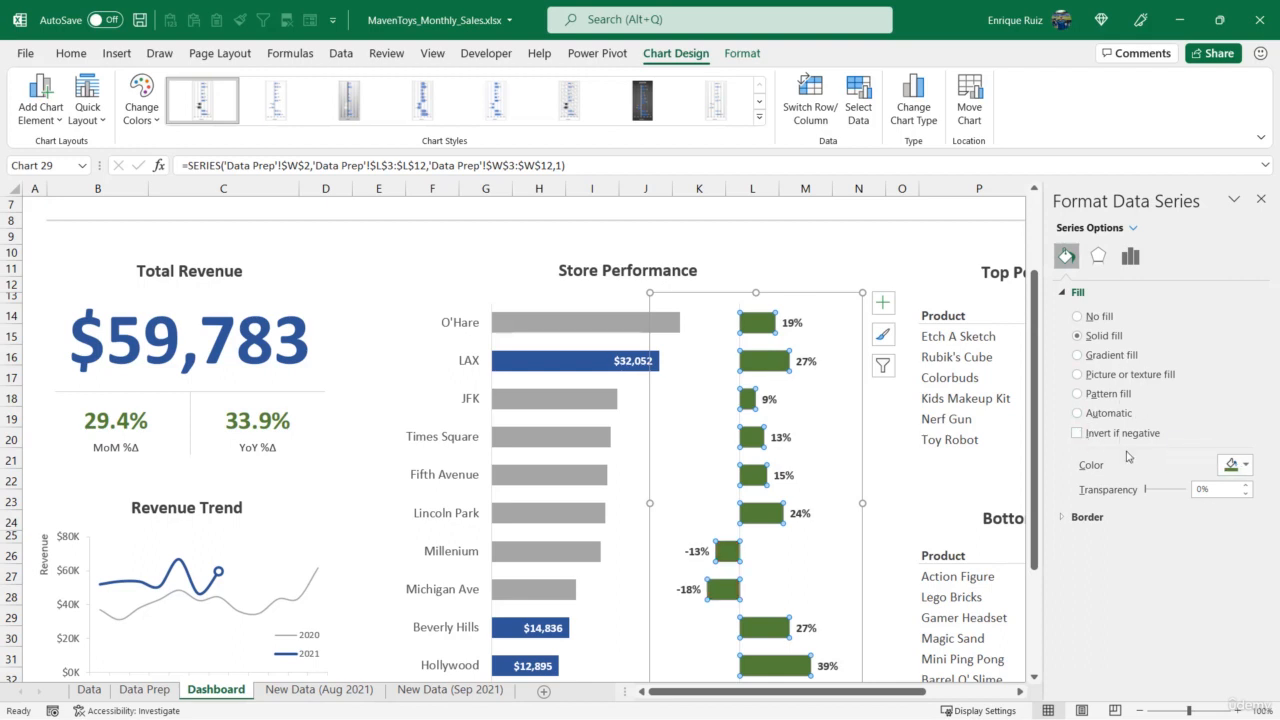
left_click(1231, 466)
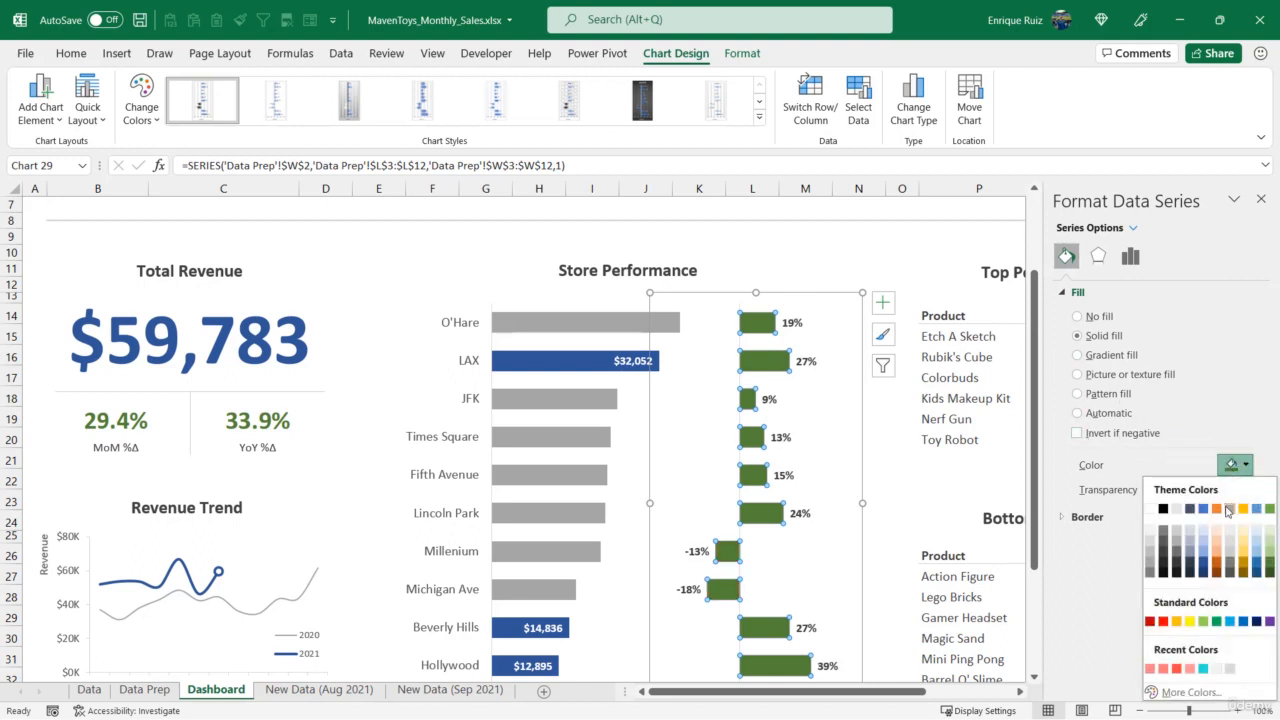
left_click(1228, 509)
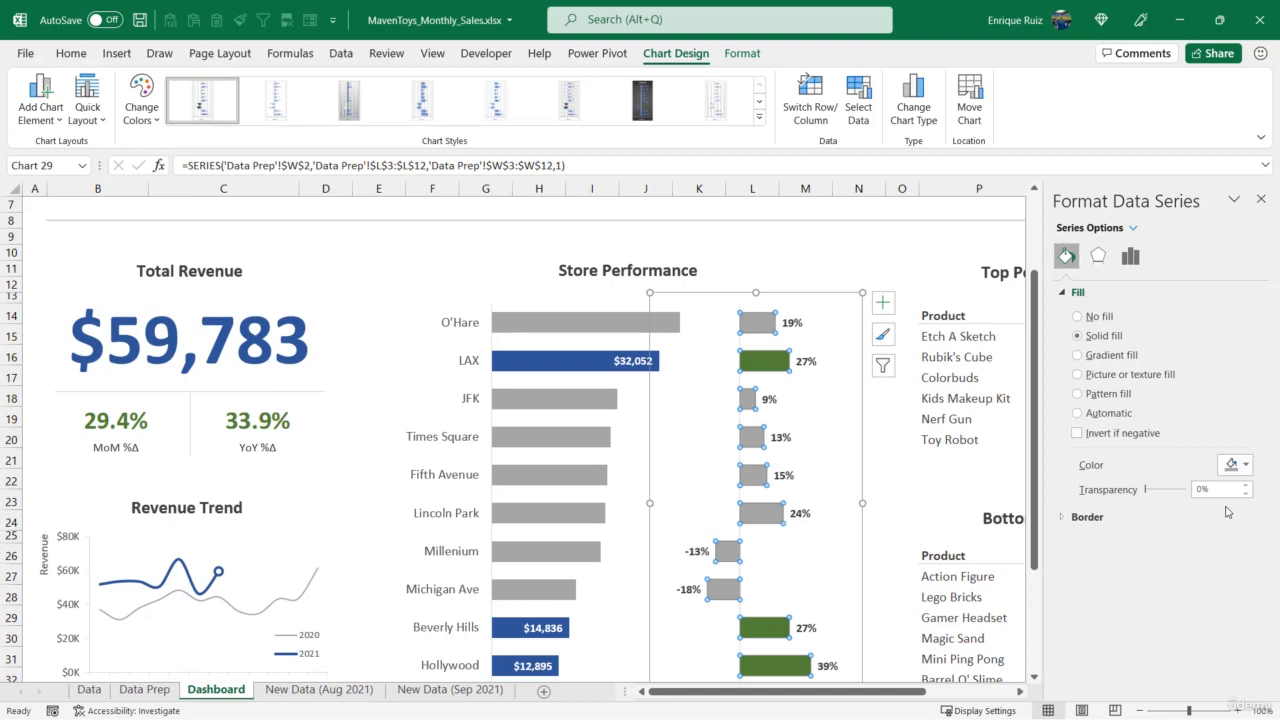
- Delete the MoM %Δ series' data labels and add data labels to the green Selection series instead
left_click(771, 396)
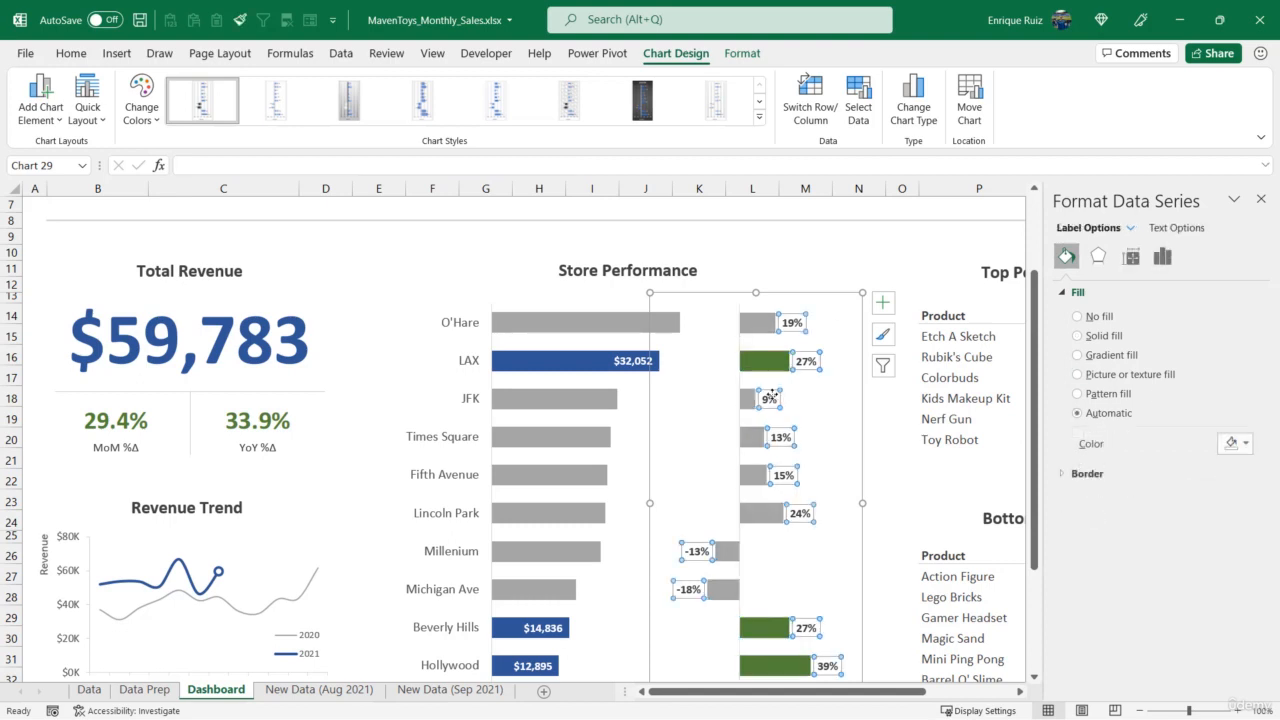
key("Delete")
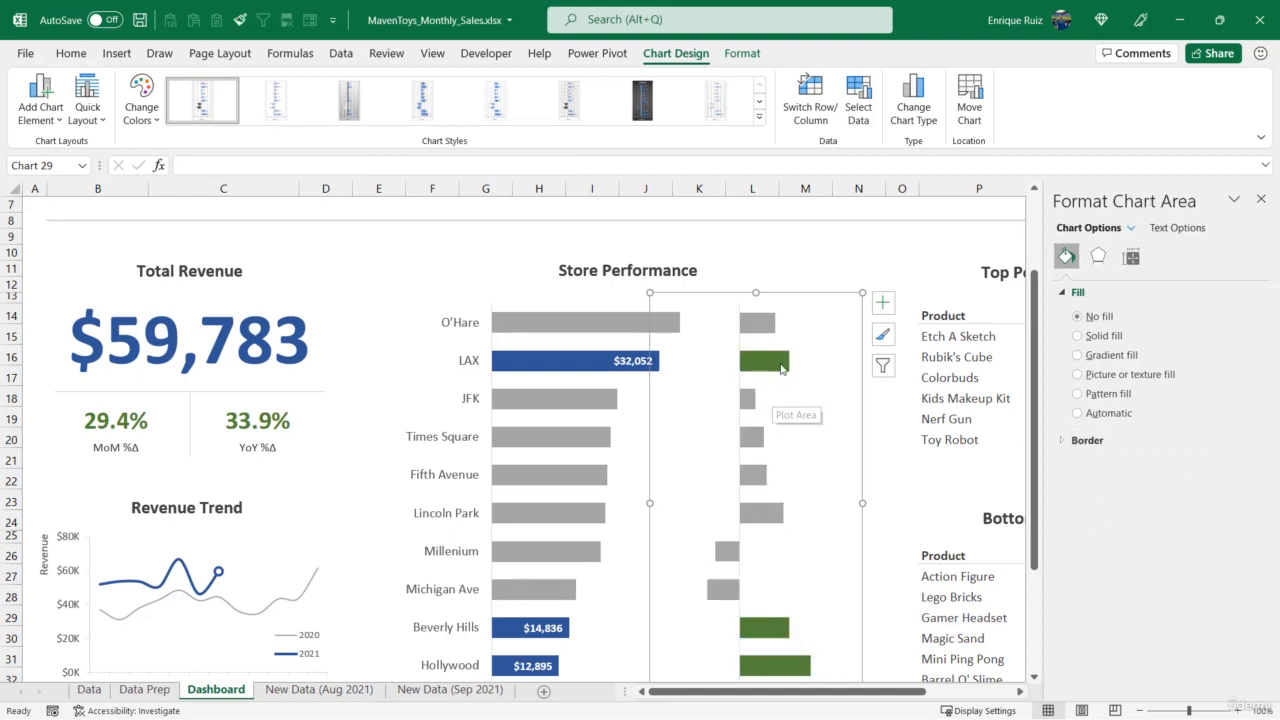
left_click(768, 362)
right_click(784, 364)
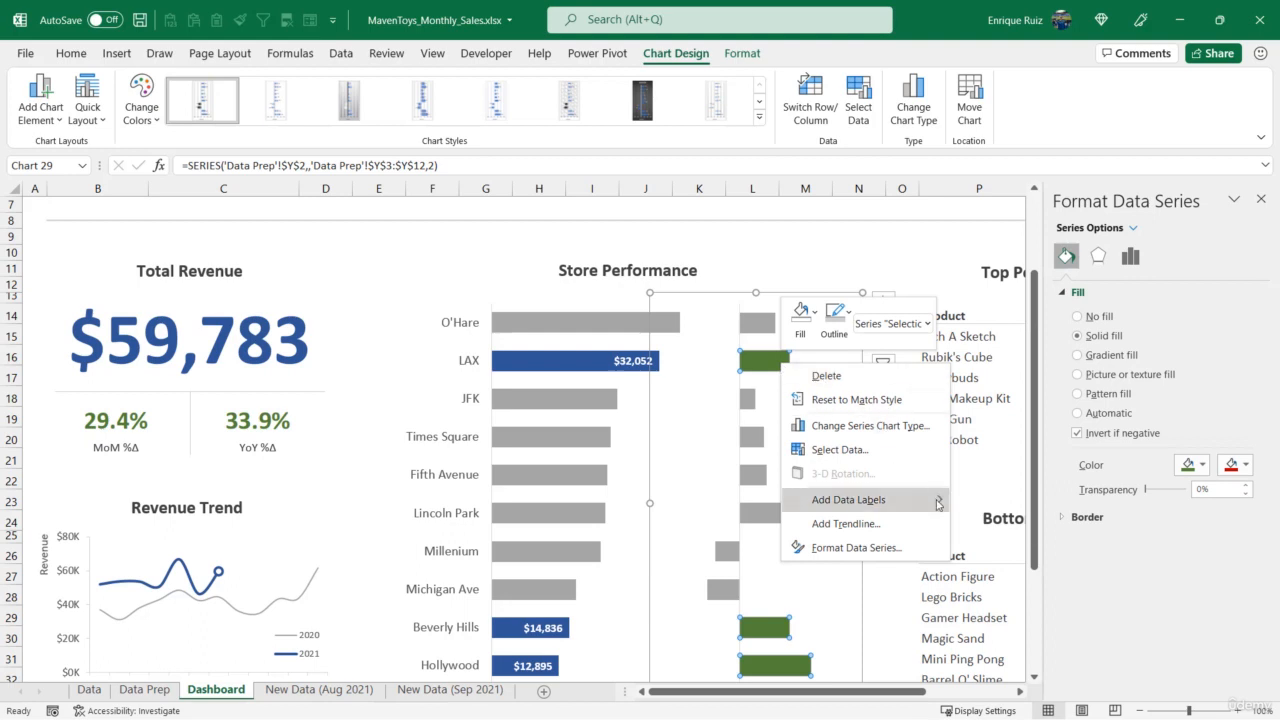
mouse_move(935, 500)
left_click(979, 500)
- Format the MoM chart's Selection data labels as bold text at font size 10.5
left_click(804, 361)
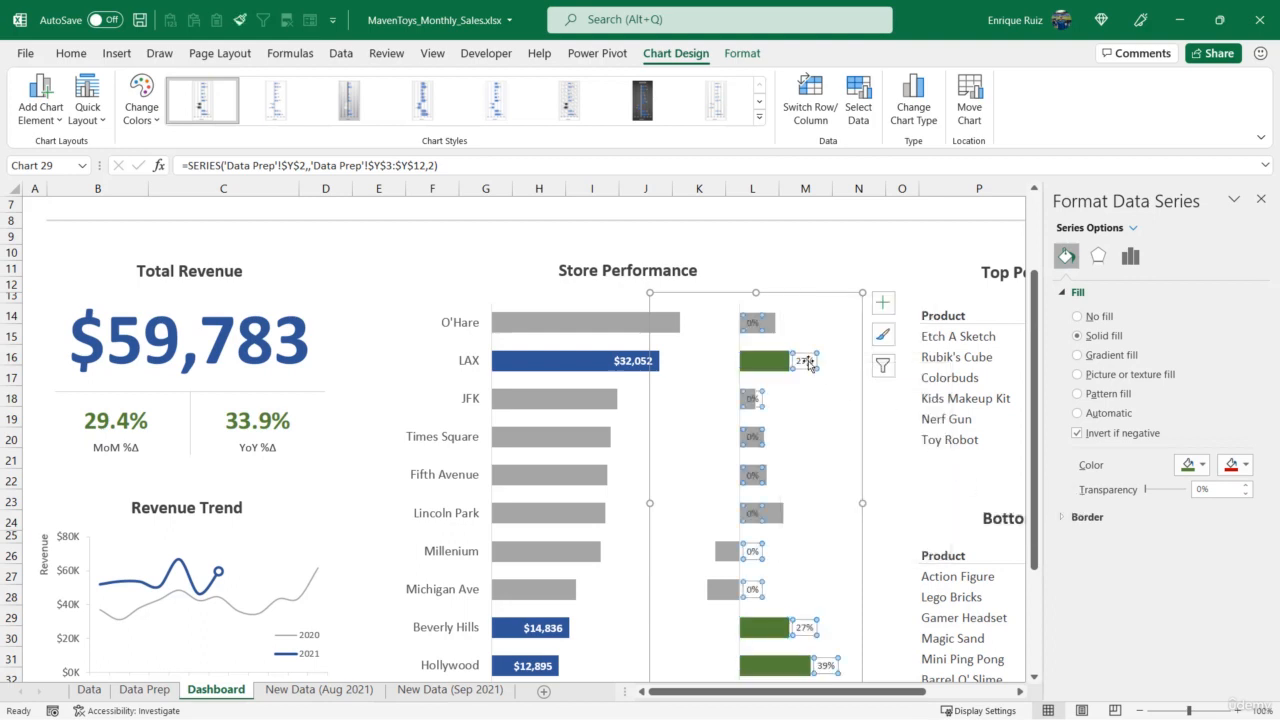
left_click(72, 53)
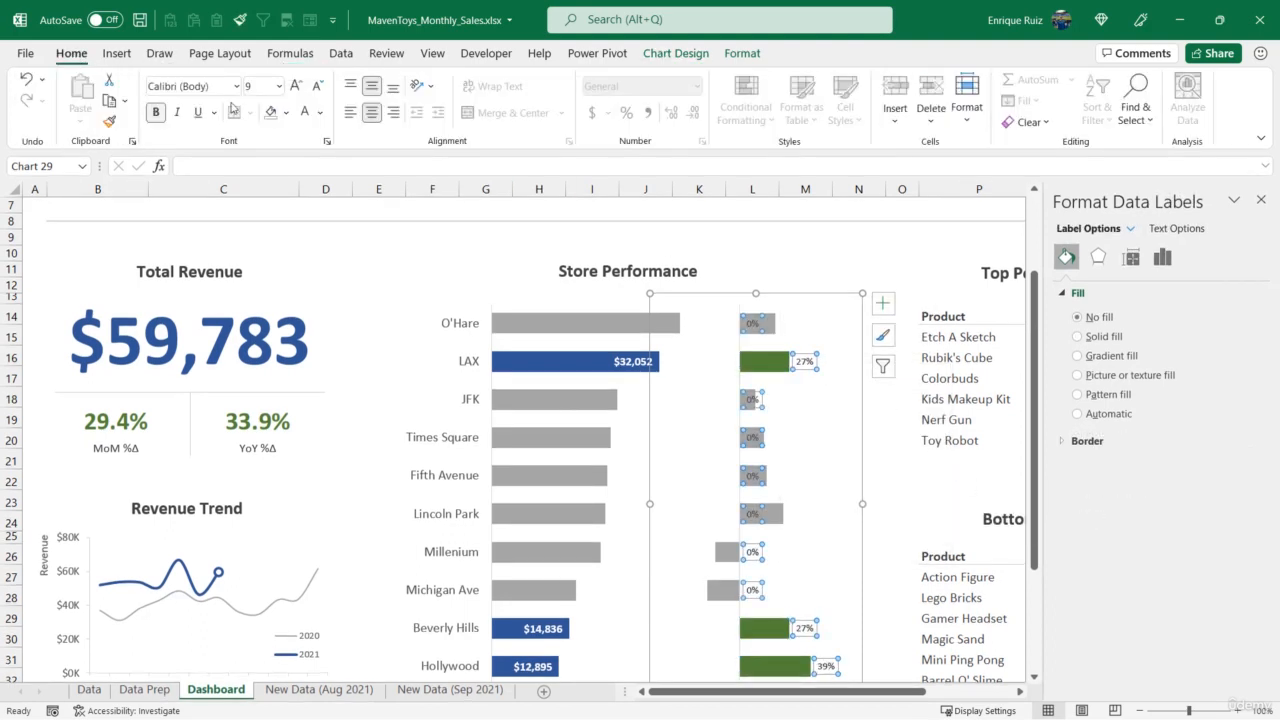
left_click(298, 88)
left_click(298, 88)
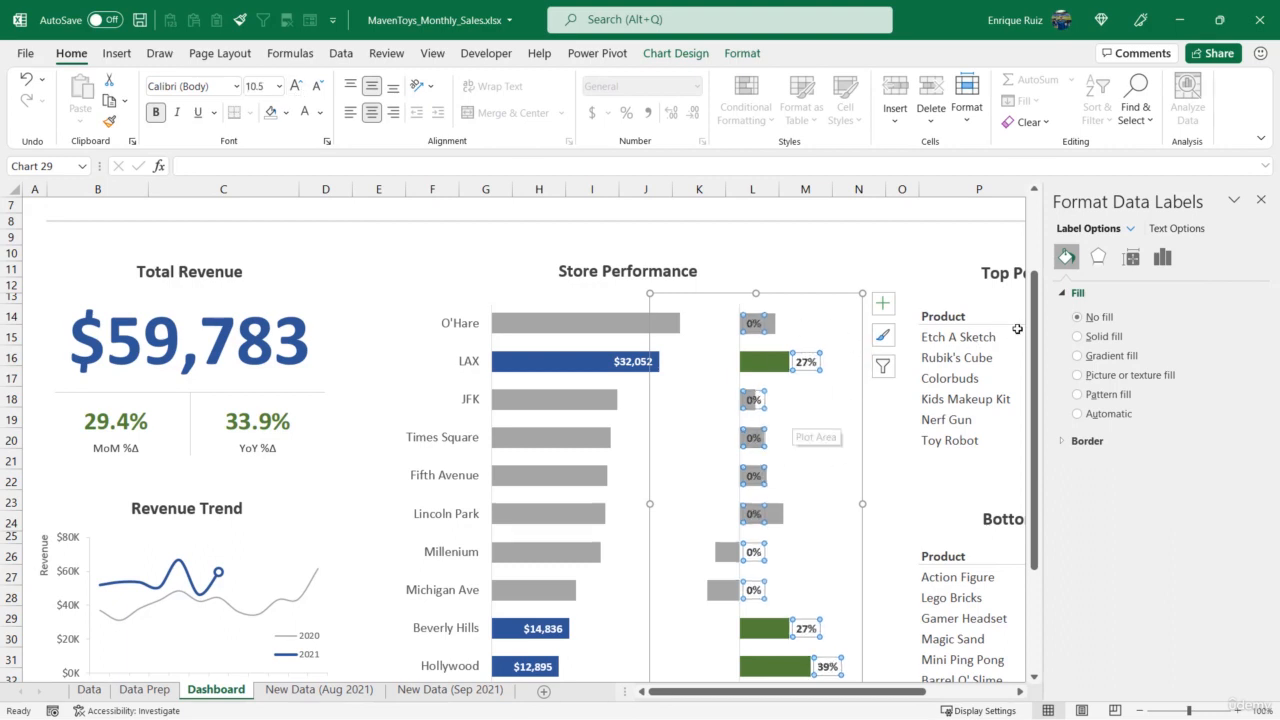
- Apply the custom number format #%;-#%; to the MoM chart's Selection data labels and close the formatting pane
left_click(1162, 257)
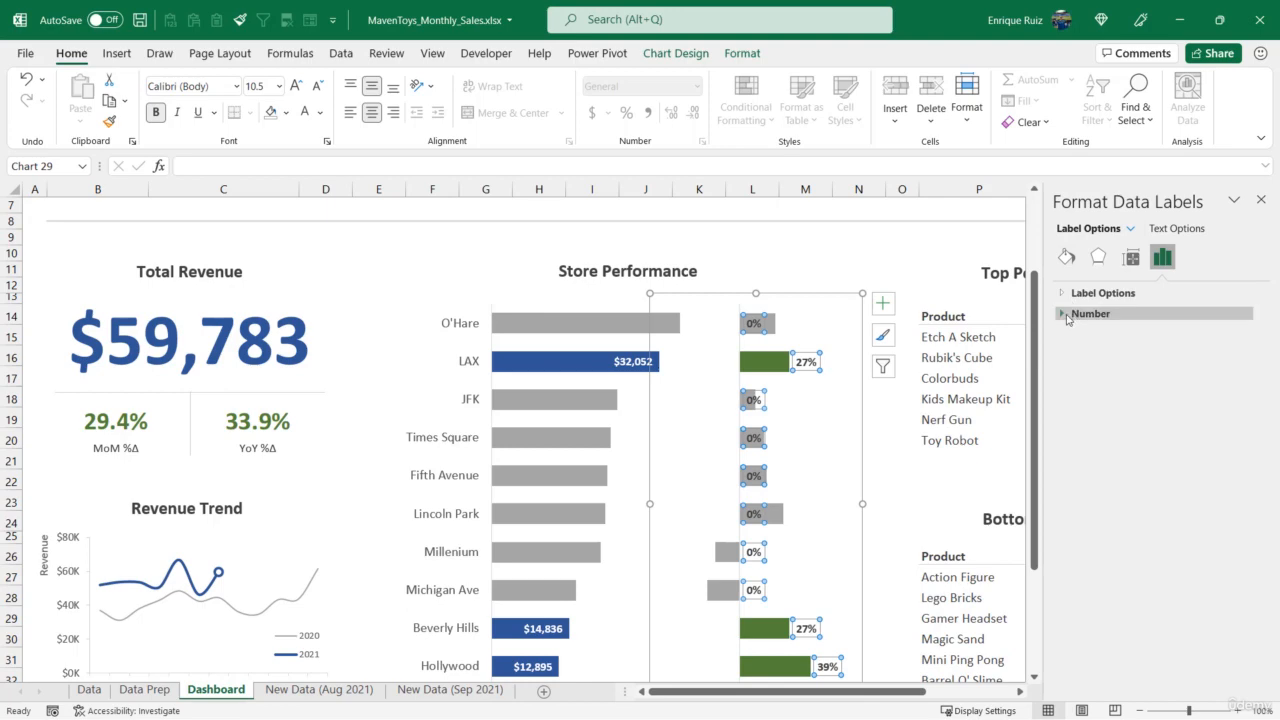
left_click(1070, 314)
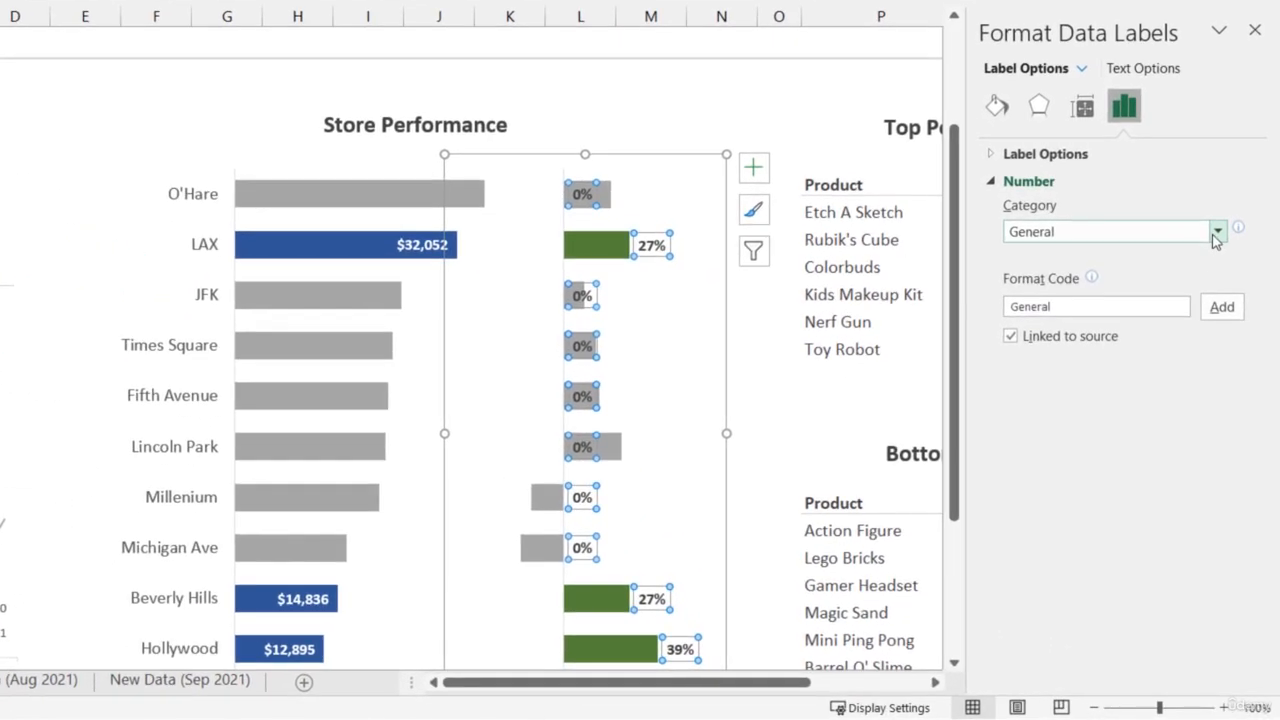
left_click(1231, 351)
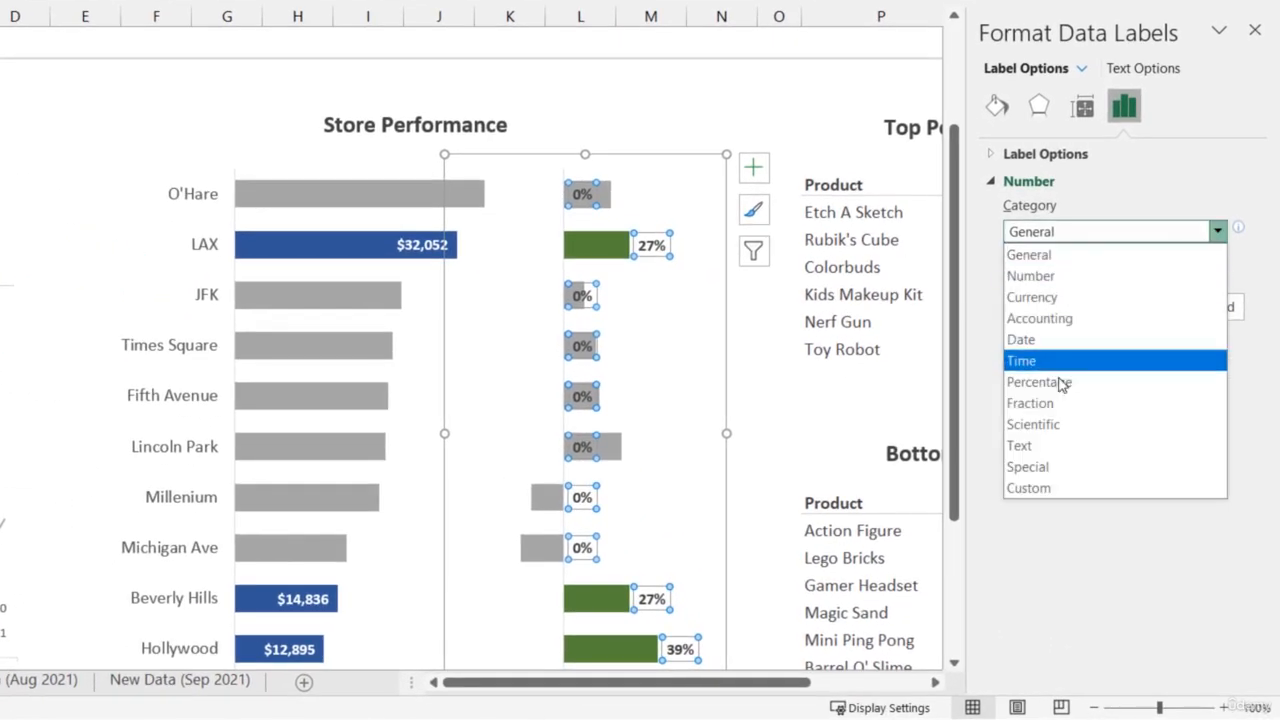
left_click(1035, 488)
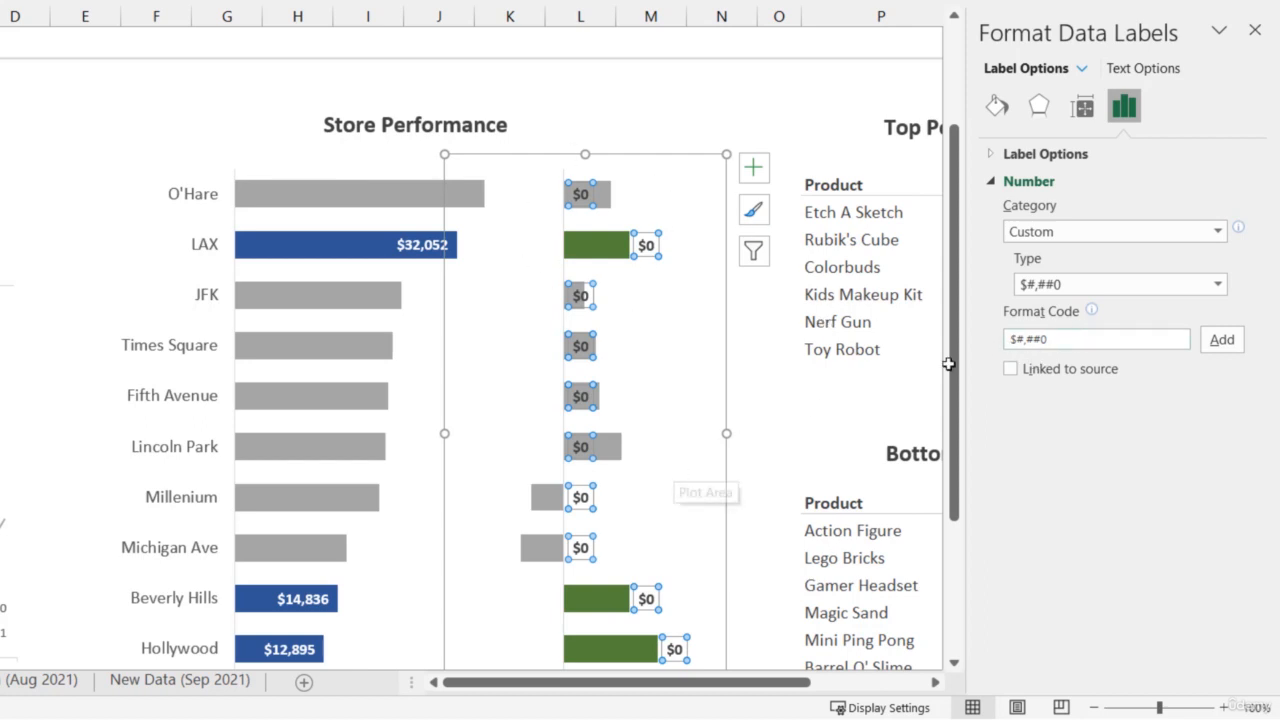
left_click_drag(1058, 340, 987, 348)
key("BackSpace")
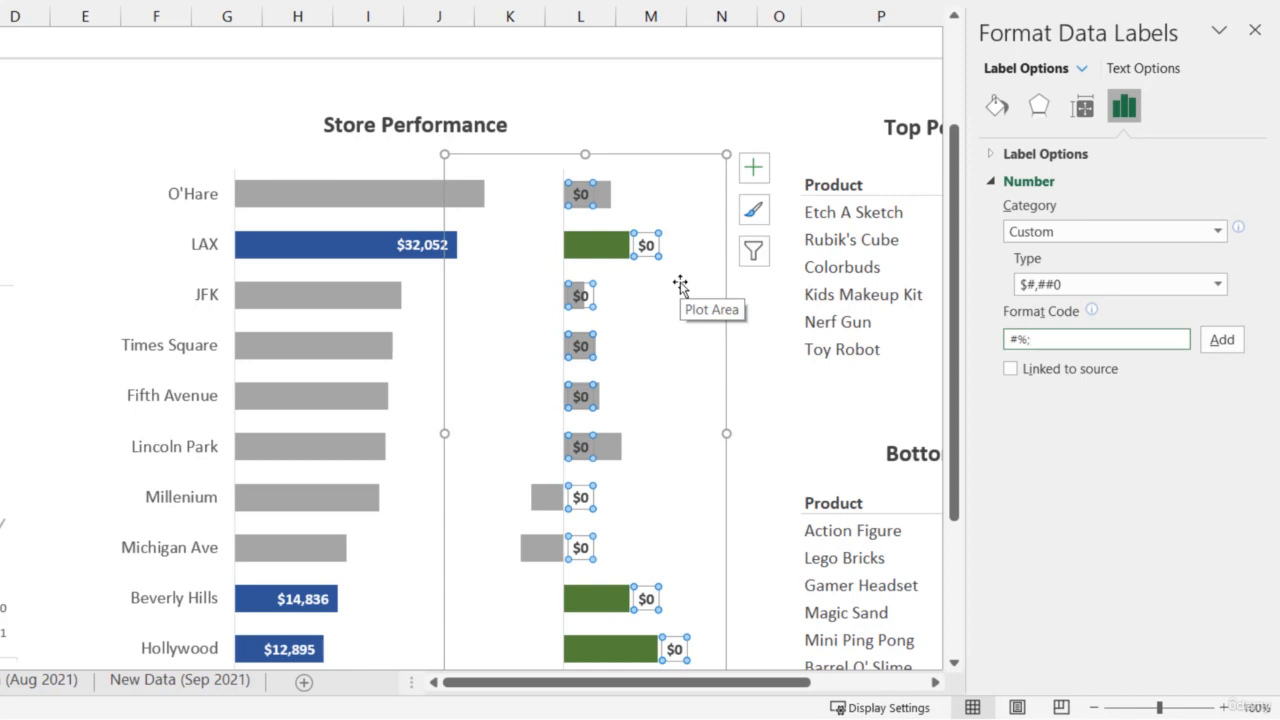
scroll(512, 500, "down", 1)
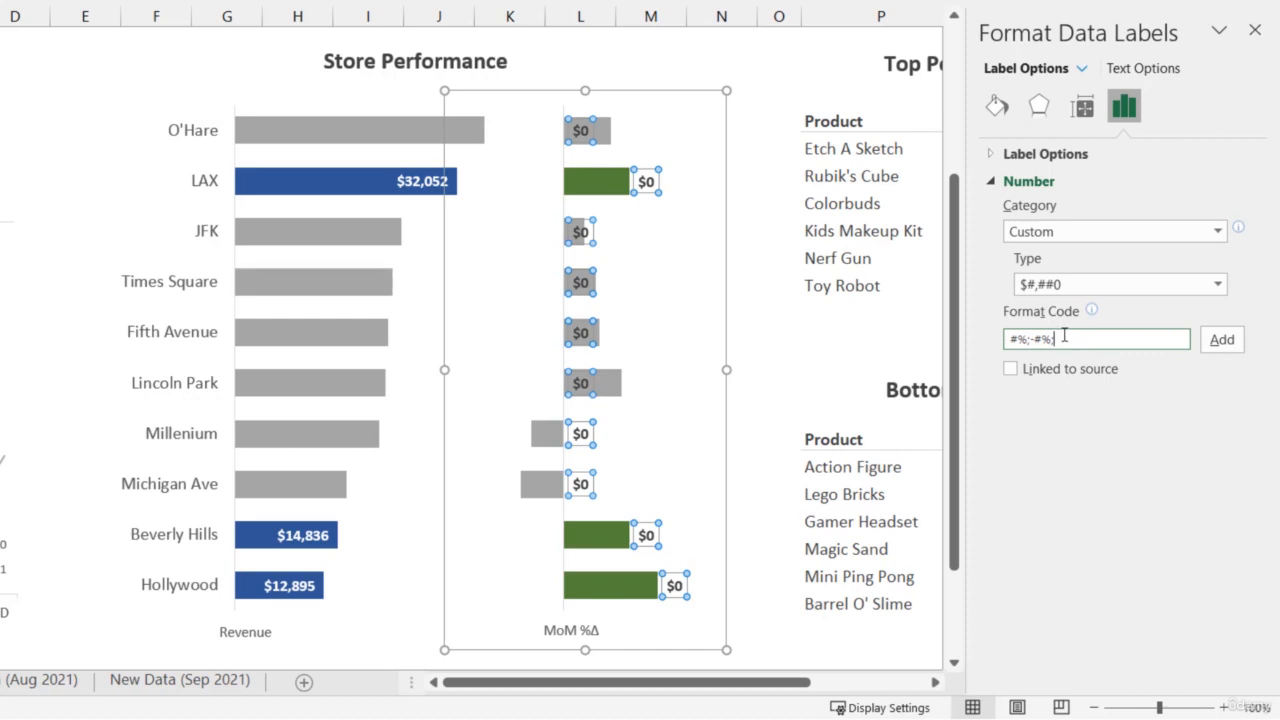
left_click(1220, 341)
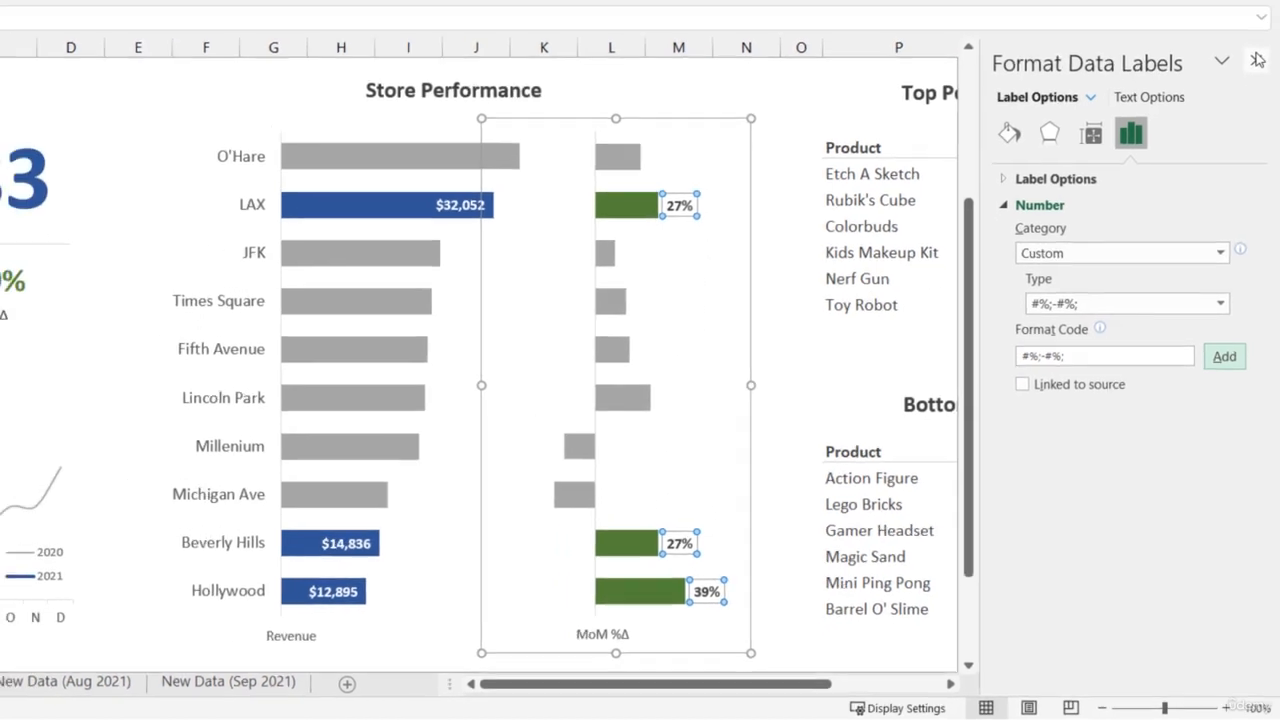
left_click(1258, 60)
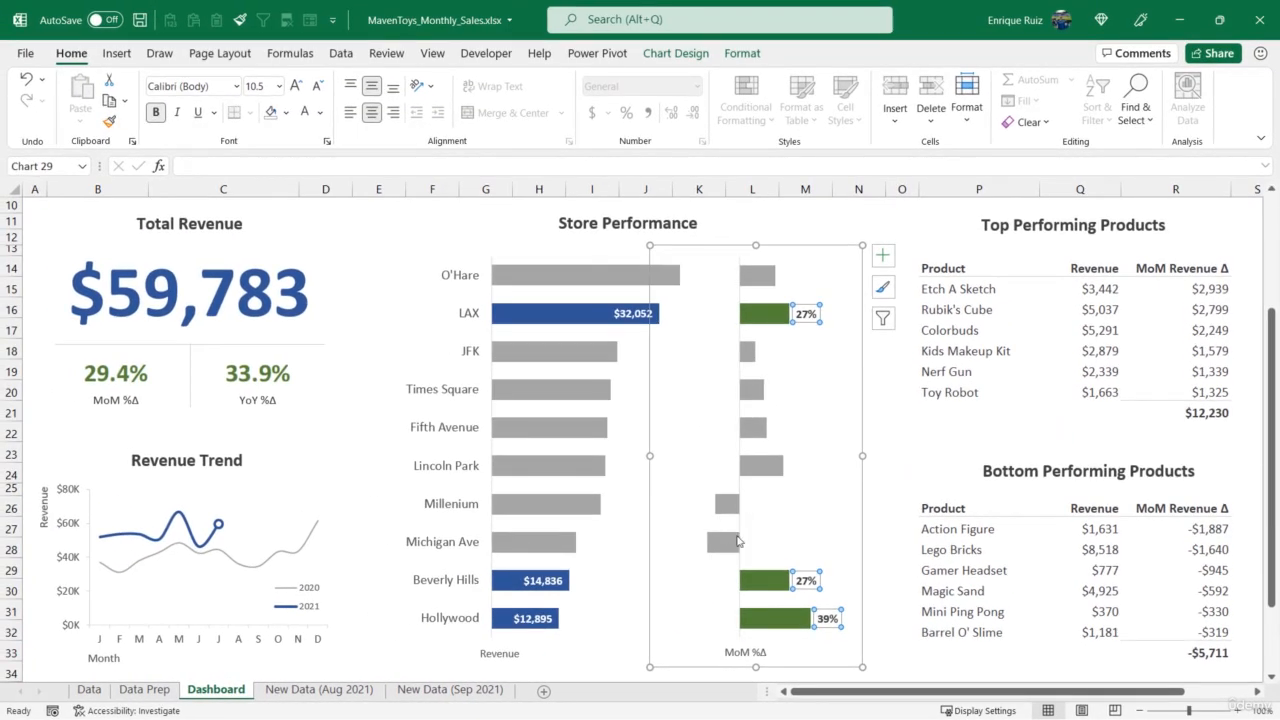
- Switch the dashboard's region selection to Chicago and review the Store Performance charts
scroll(715, 563, "up", 3)
left_click(752, 287)
left_click(261, 287)
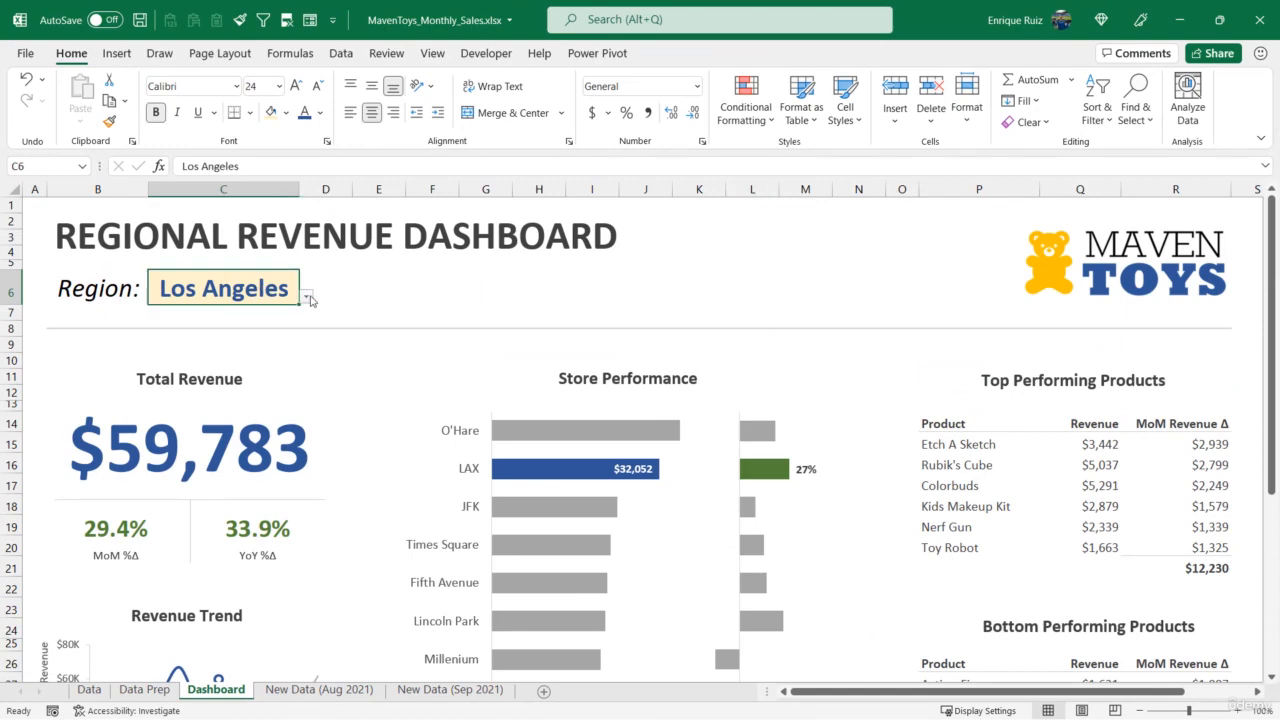
left_click(306, 296)
left_click(267, 337)
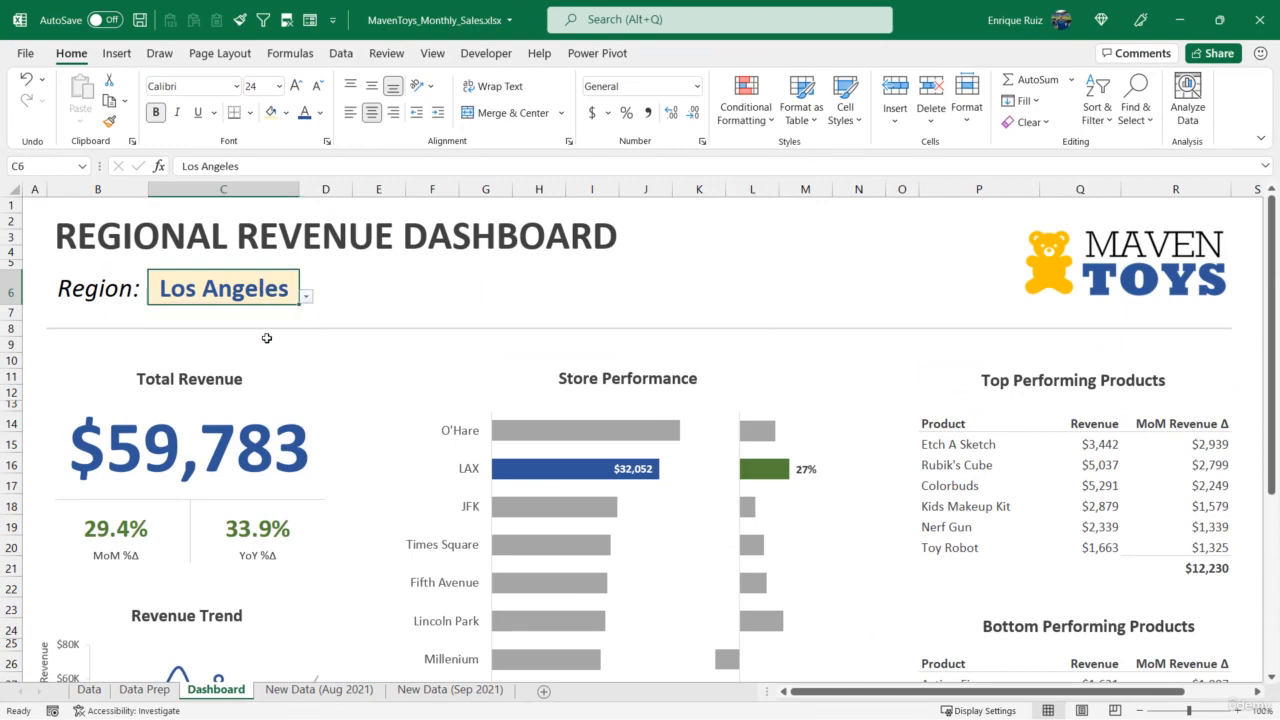
left_click(306, 296)
left_click(265, 330)
scroll(746, 482, "down", 3)
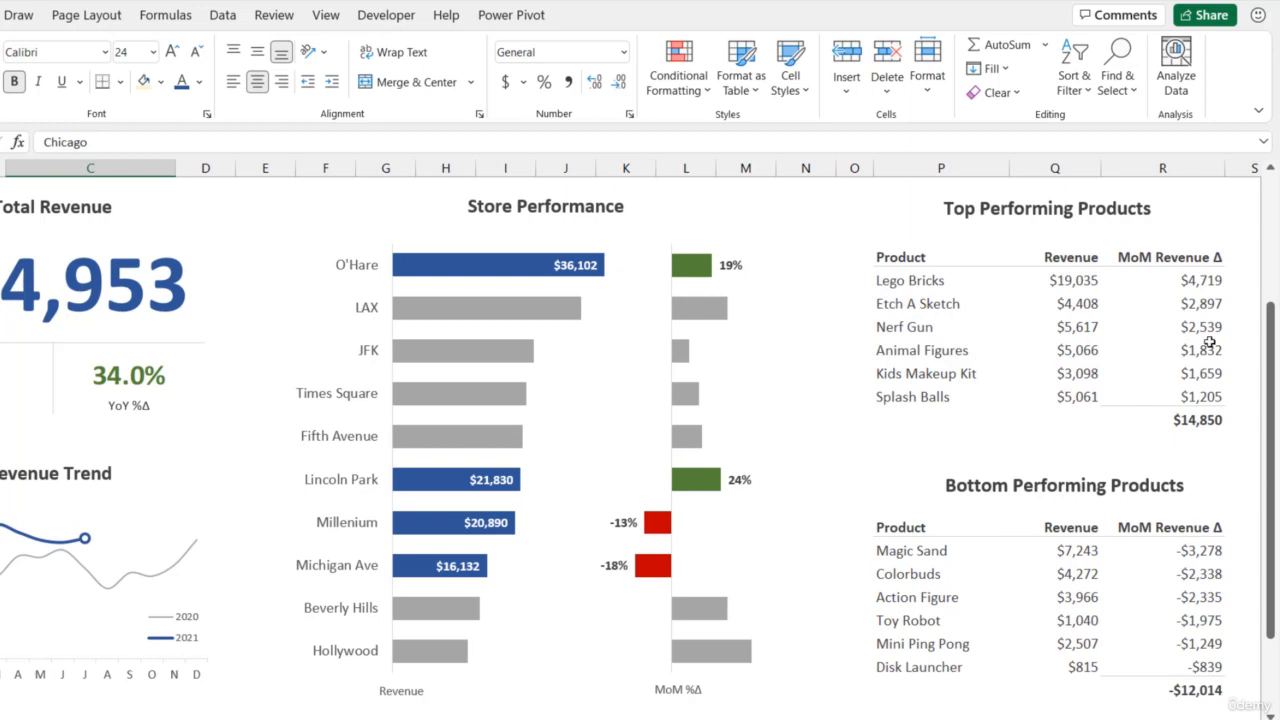
- Apply the Green - White color scale to the MoM Revenue Δ values of the Top Performing Products table
left_click_drag(1188, 280, 1183, 398)
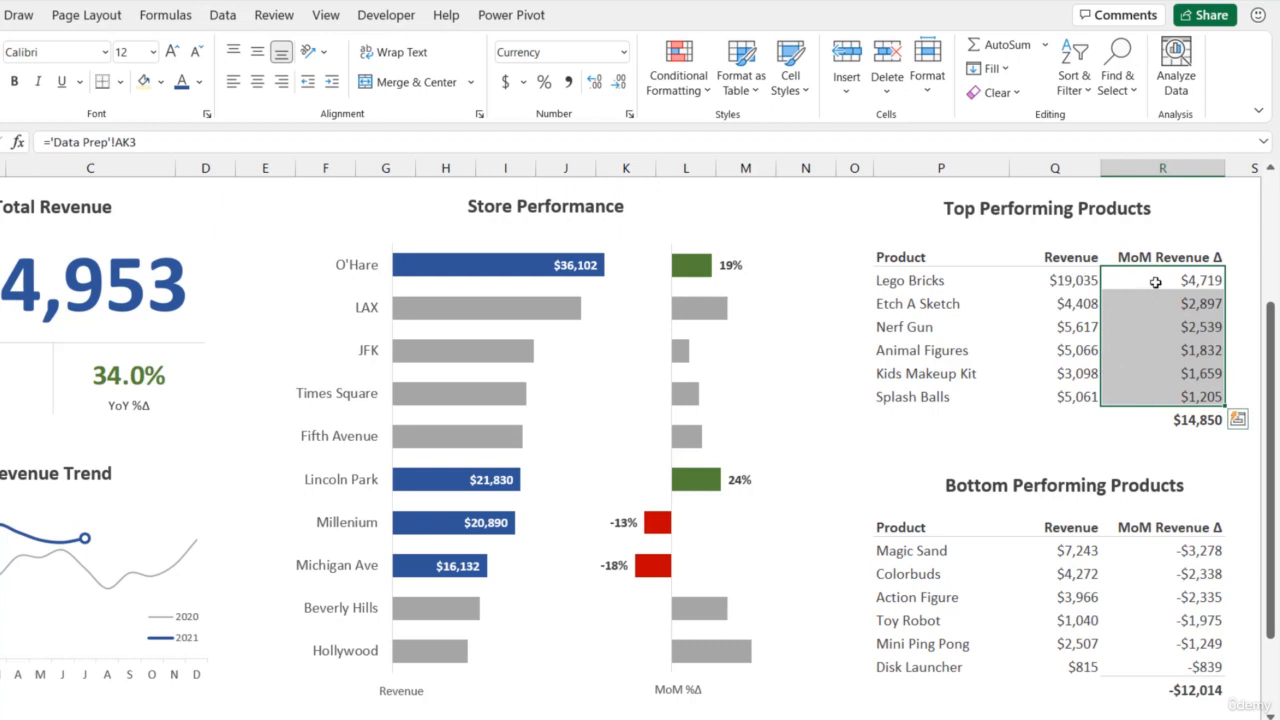
left_click(678, 88)
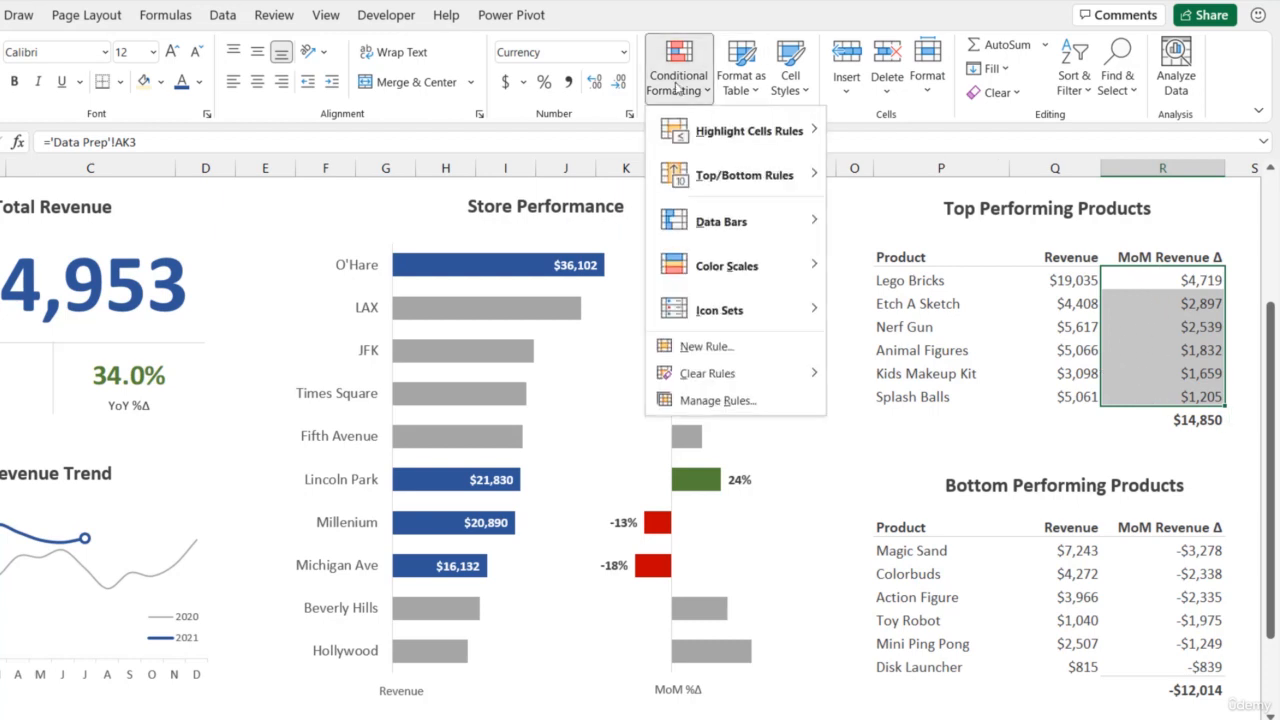
mouse_move(755, 276)
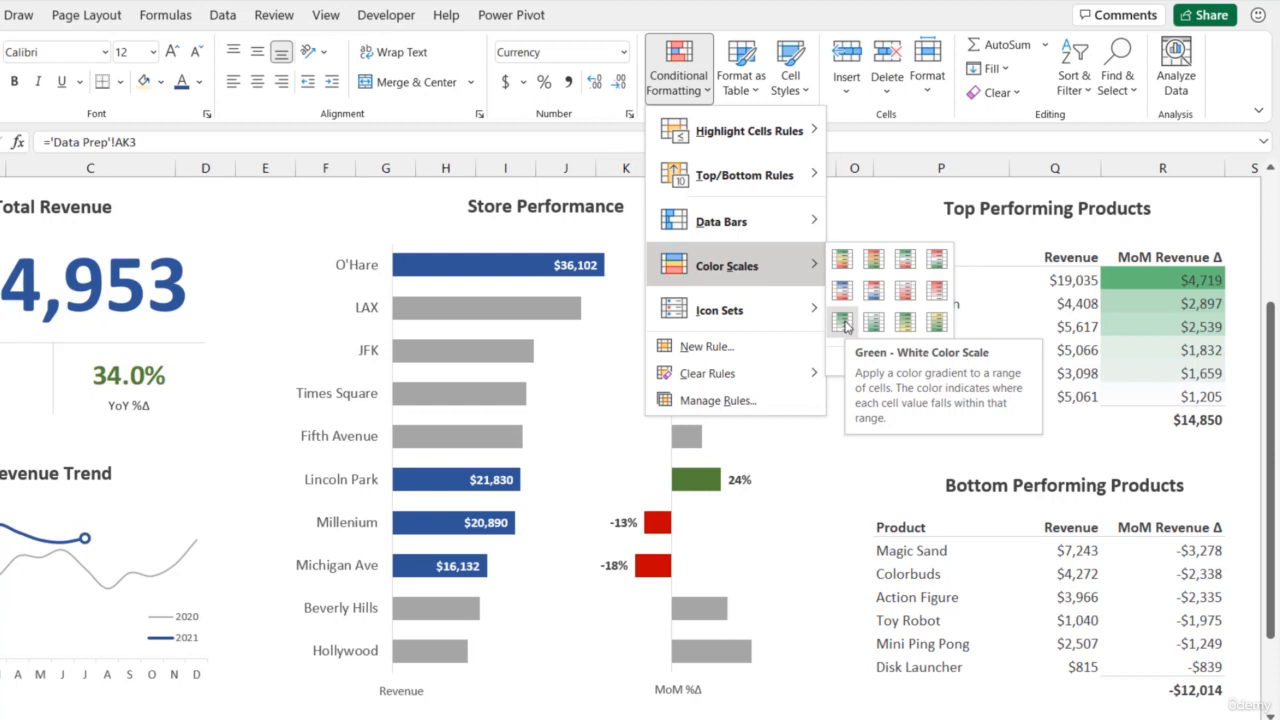
left_click(845, 326)
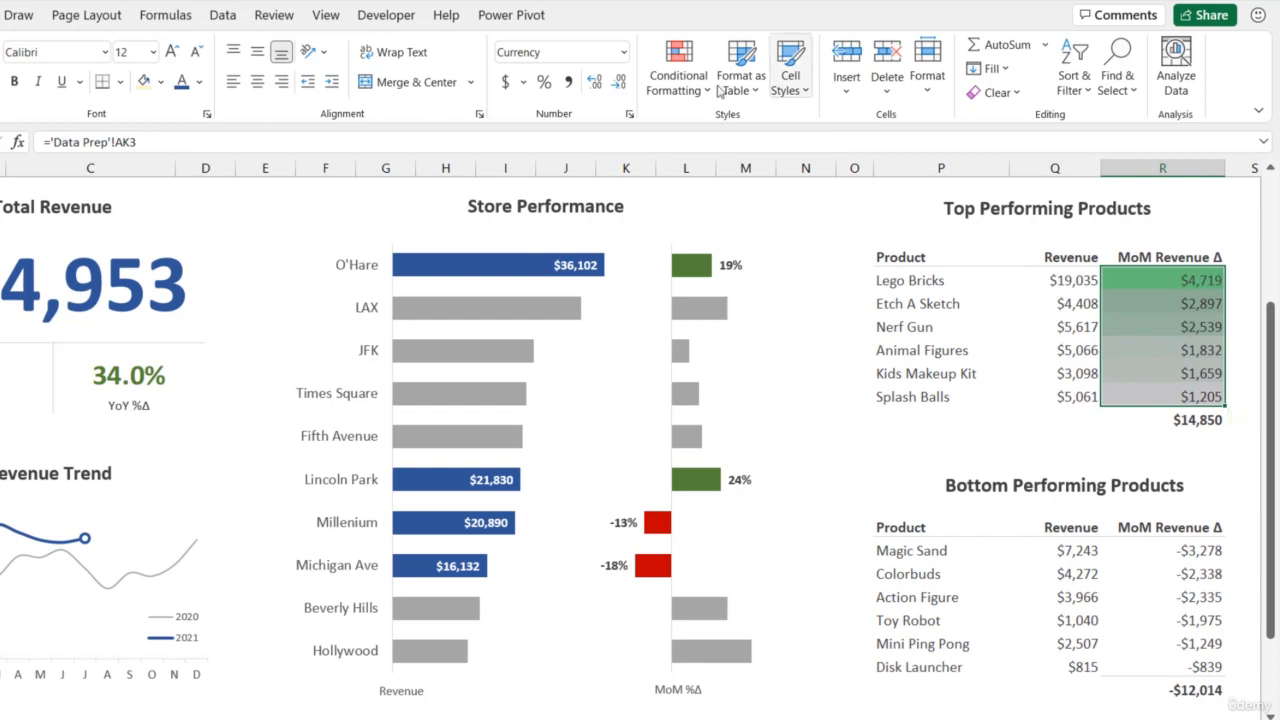
- Edit the top products' color scale rule to use light theme green for the maximum and white for the minimum, and apply it
left_click(678, 75)
left_click(740, 400)
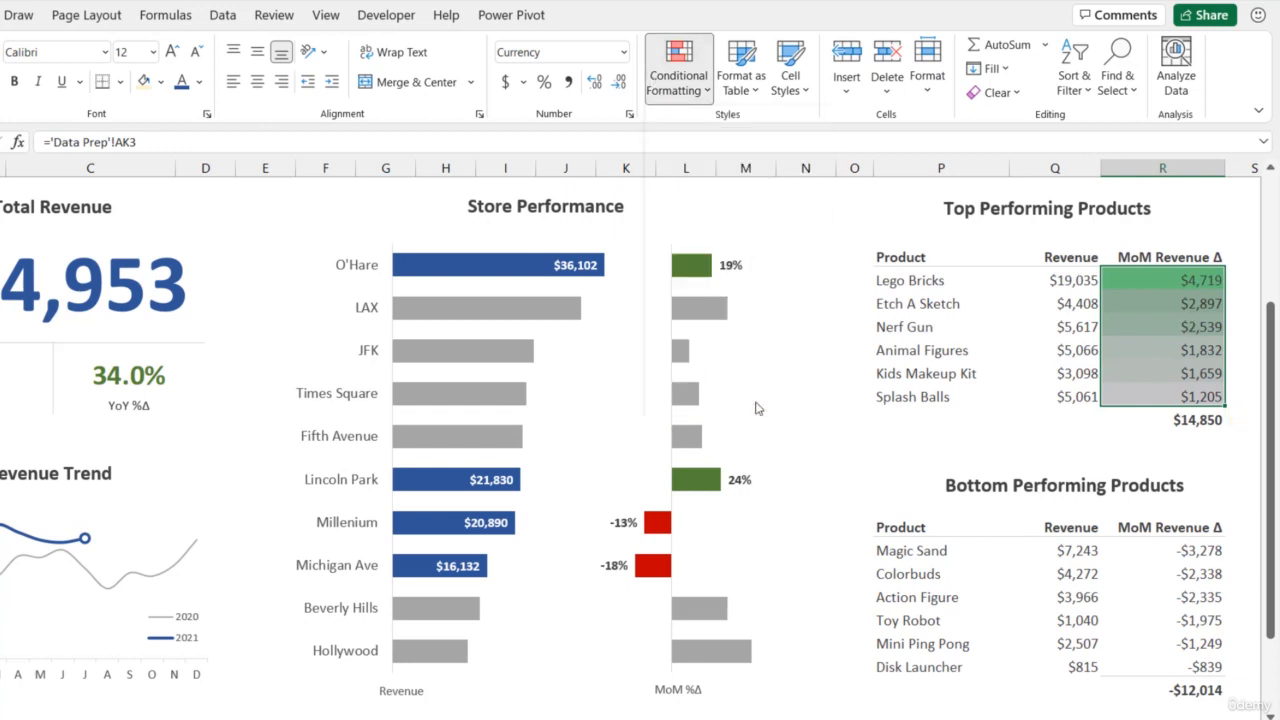
left_click(508, 169)
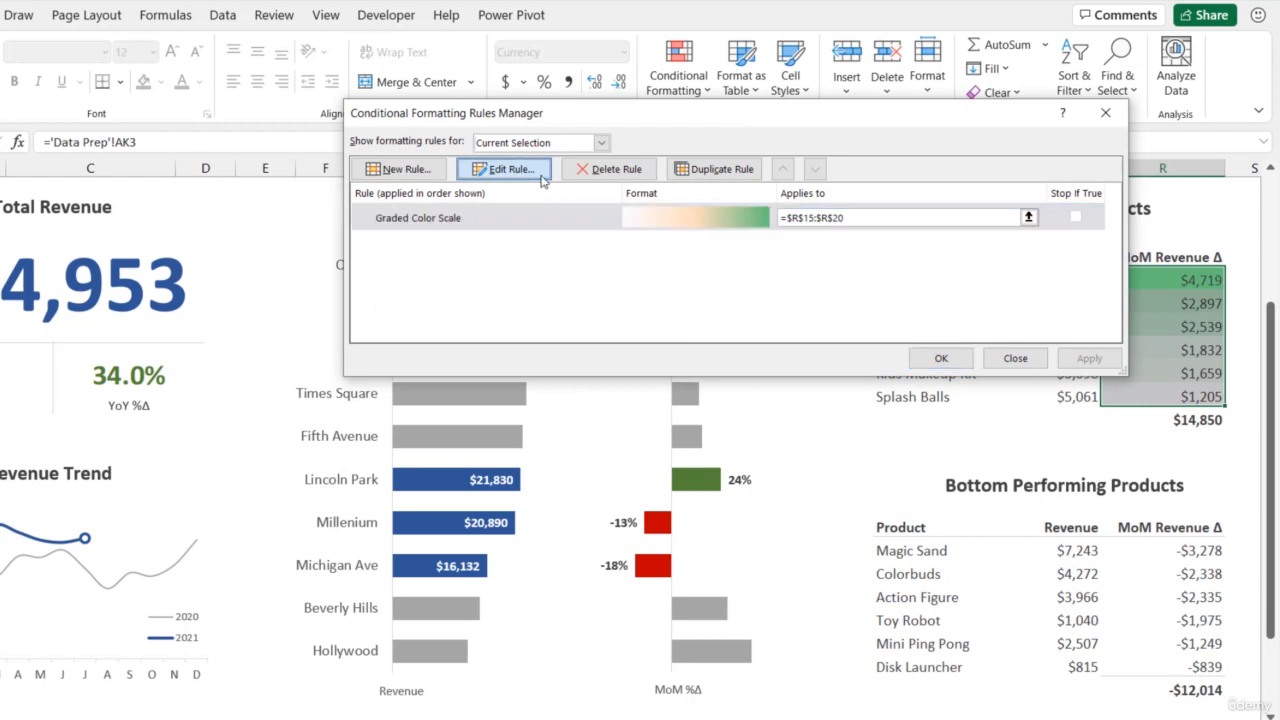
left_click(951, 355)
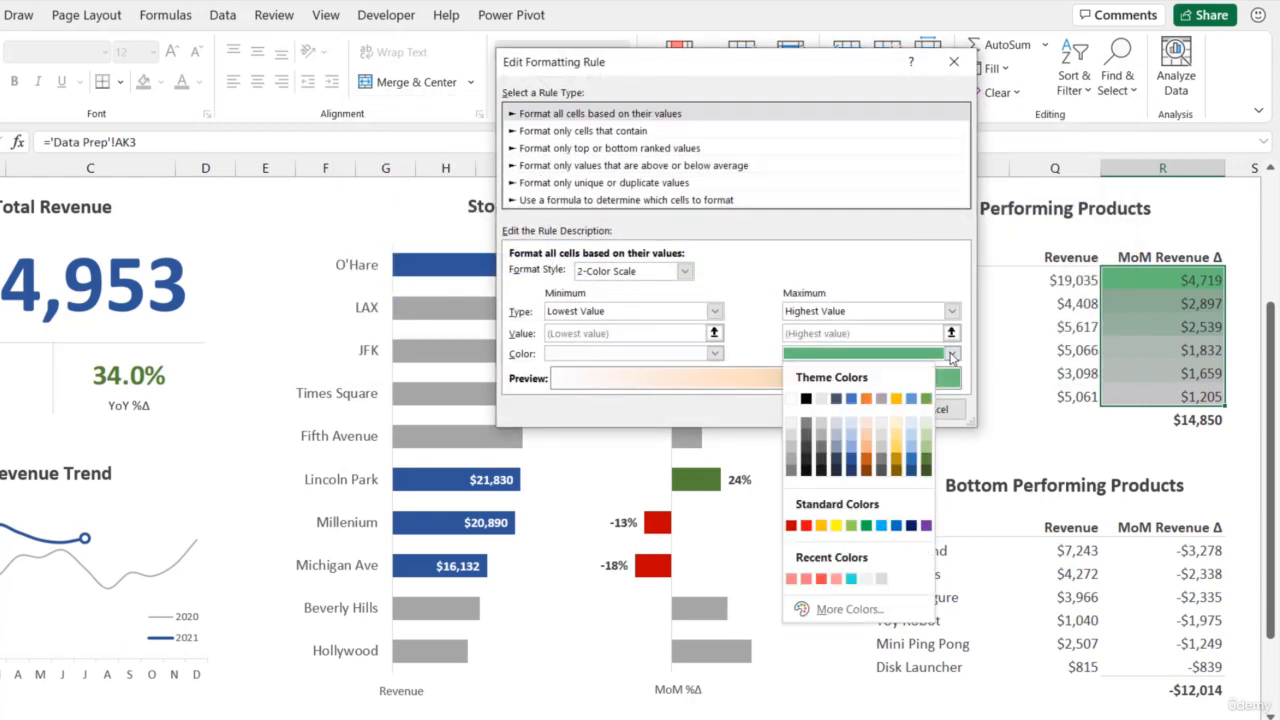
left_click(927, 450)
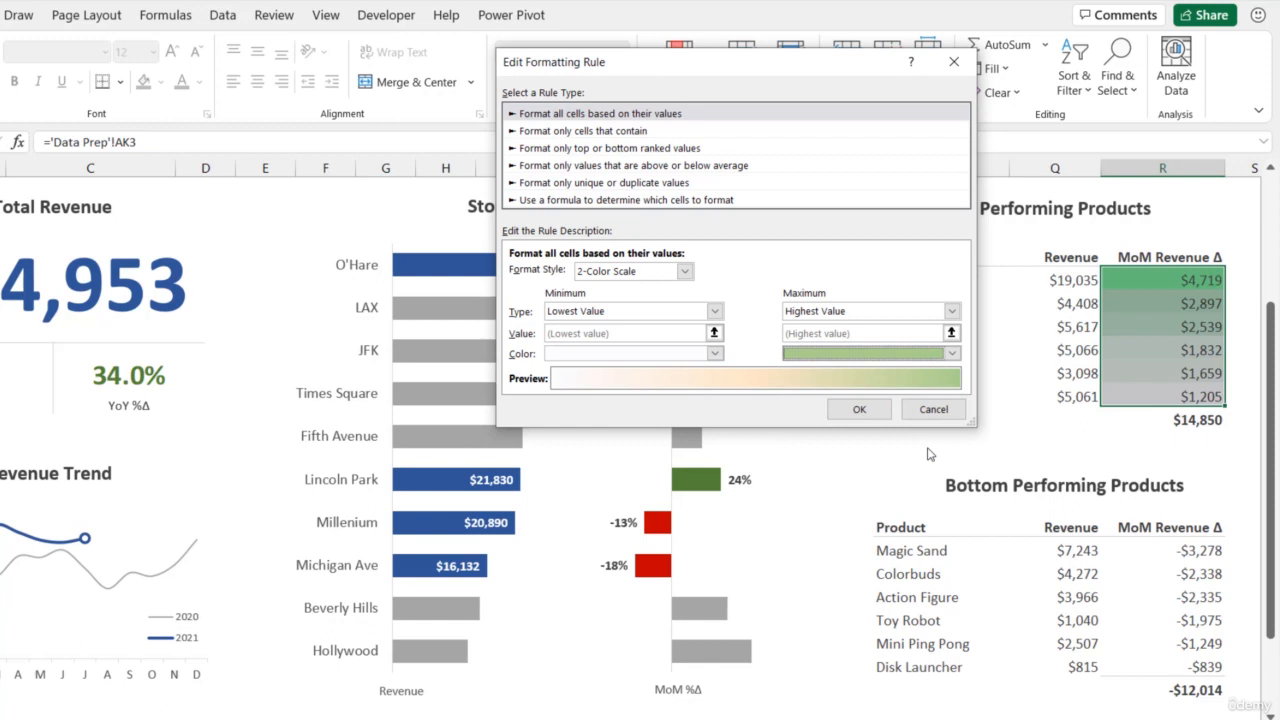
left_click(715, 355)
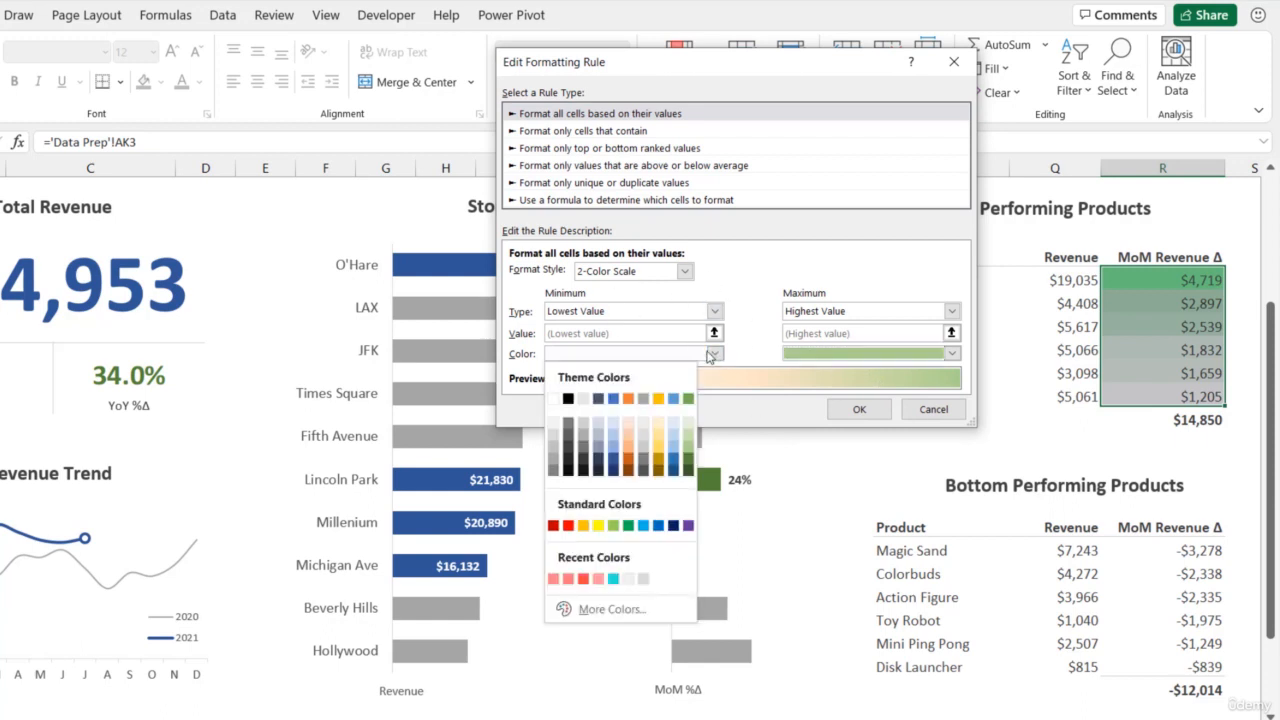
left_click(553, 399)
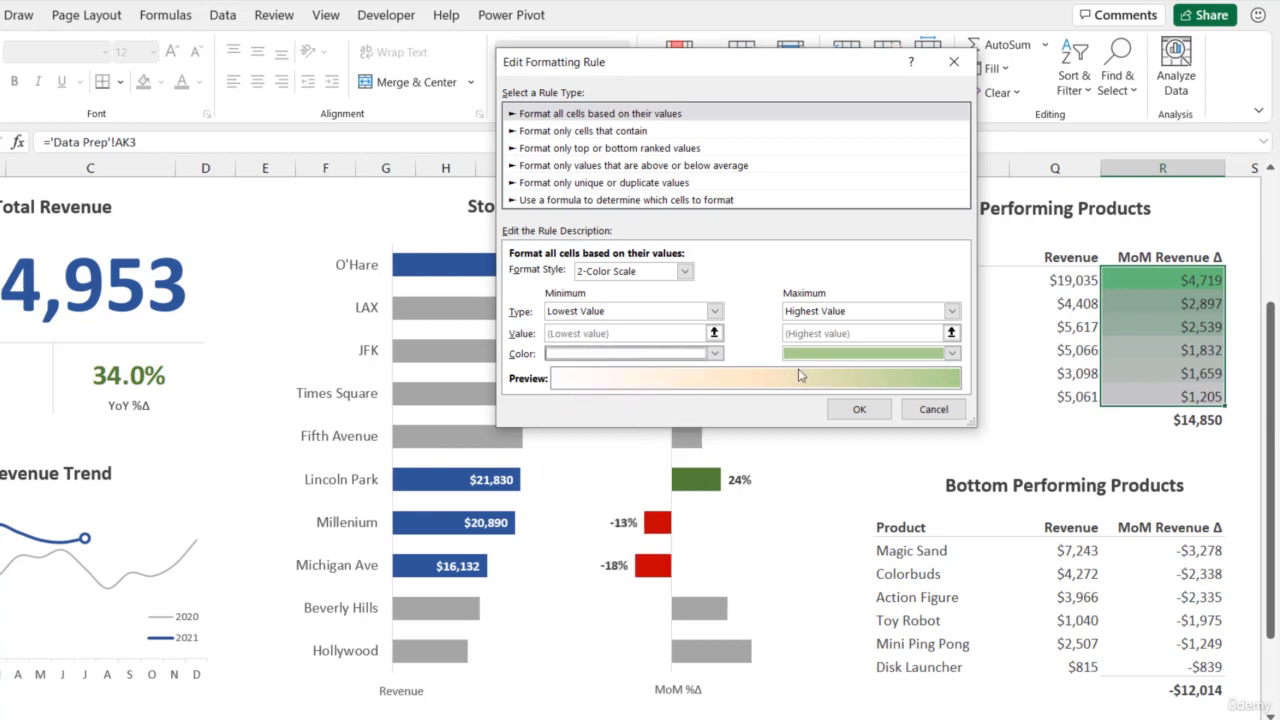
left_click(858, 409)
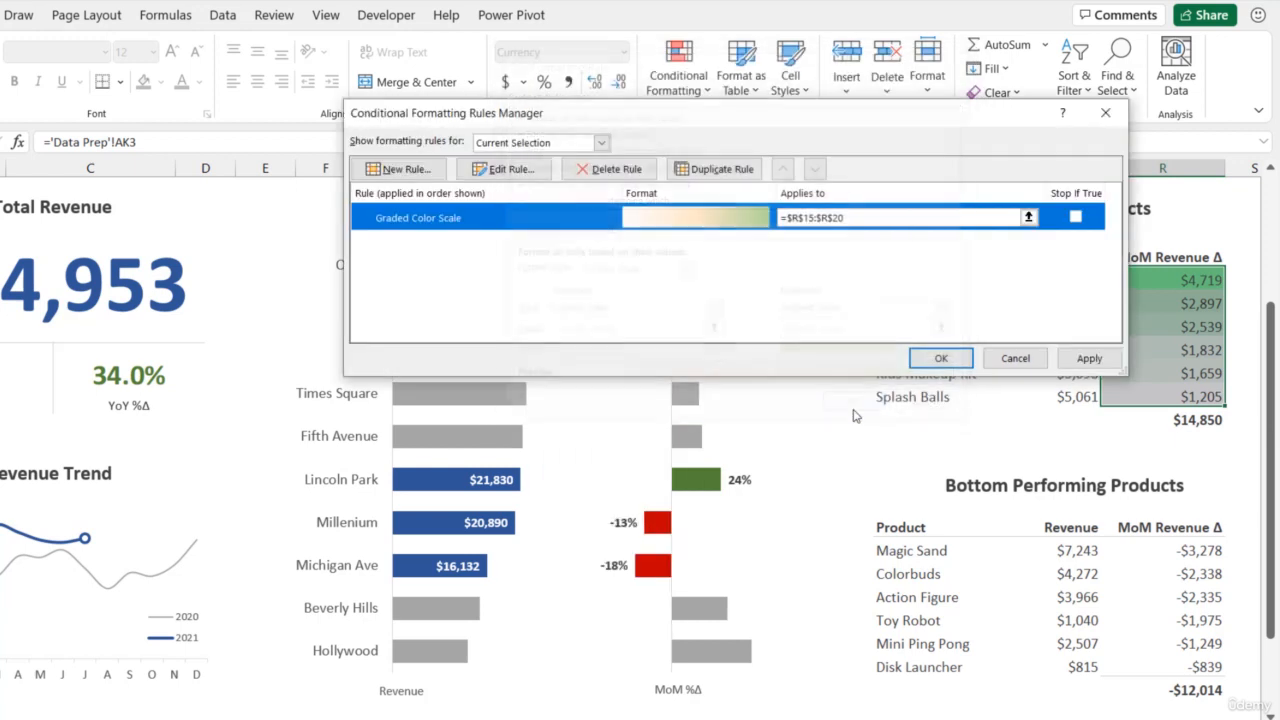
left_click(1098, 364)
left_click(943, 357)
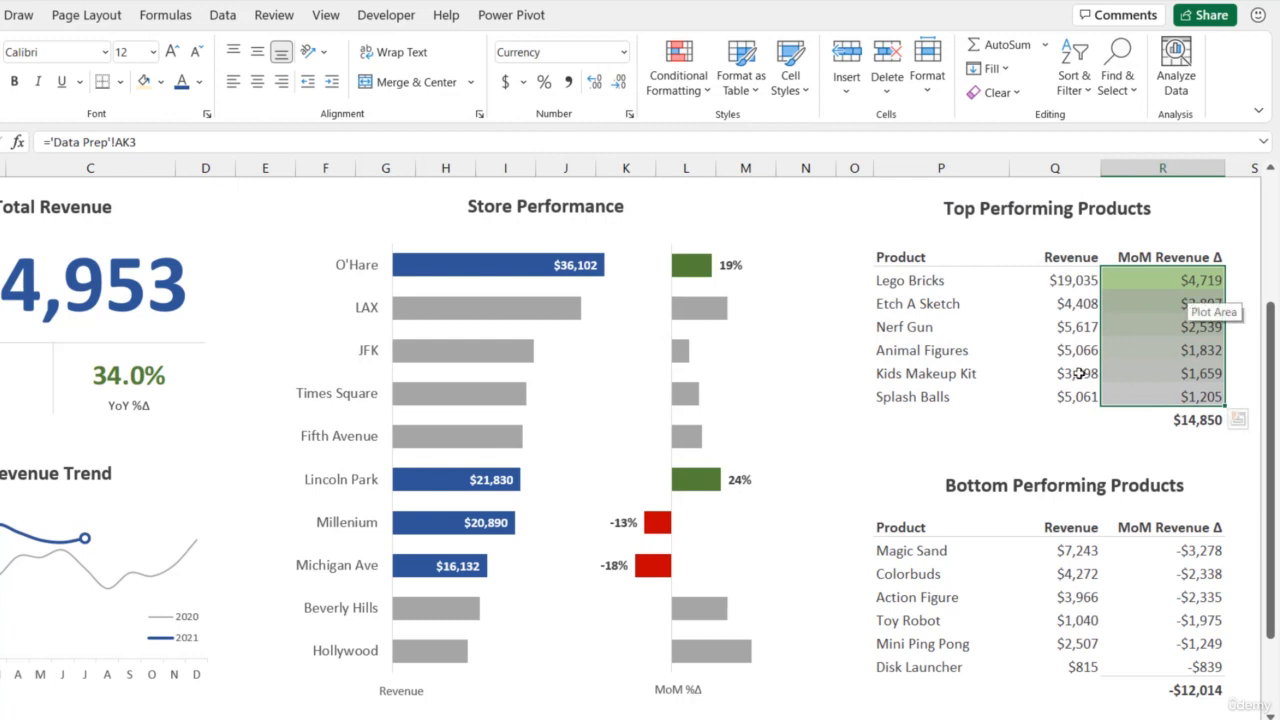
left_click(1129, 368)
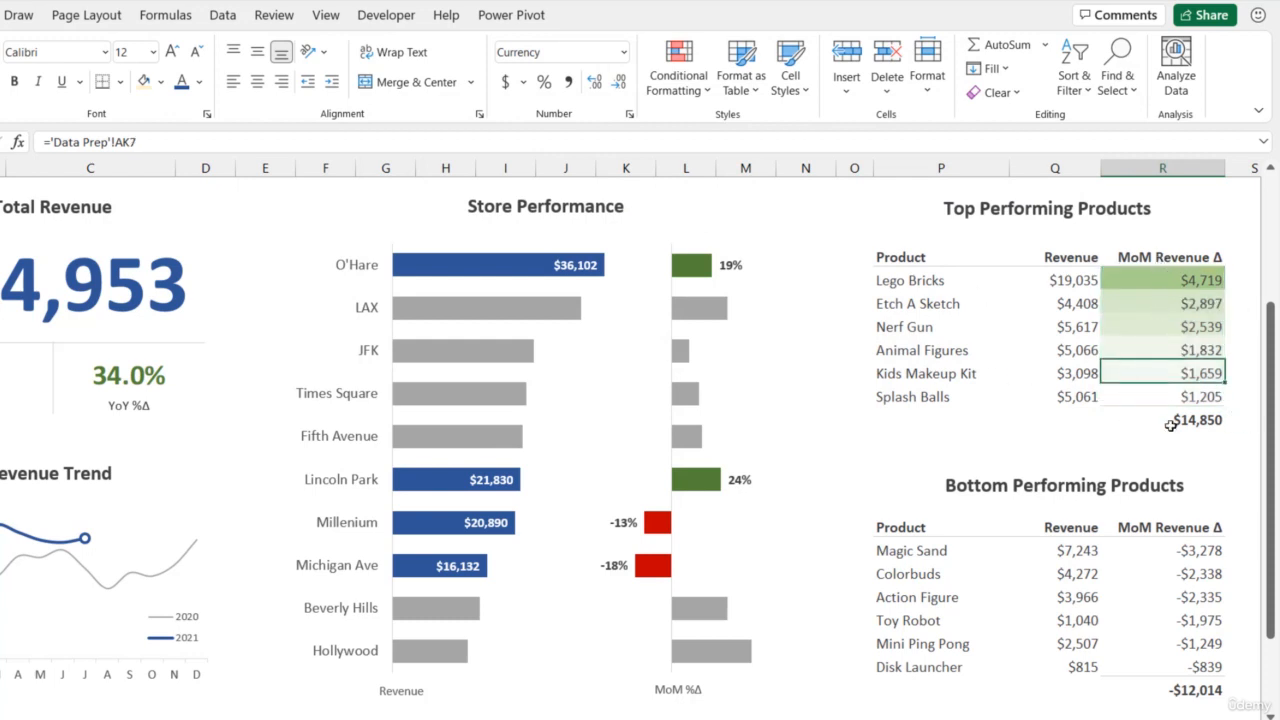
- Apply the White - Red color scale to the MoM Revenue Δ values of the Bottom Performing Products table
scroll(1165, 400, "down", 2)
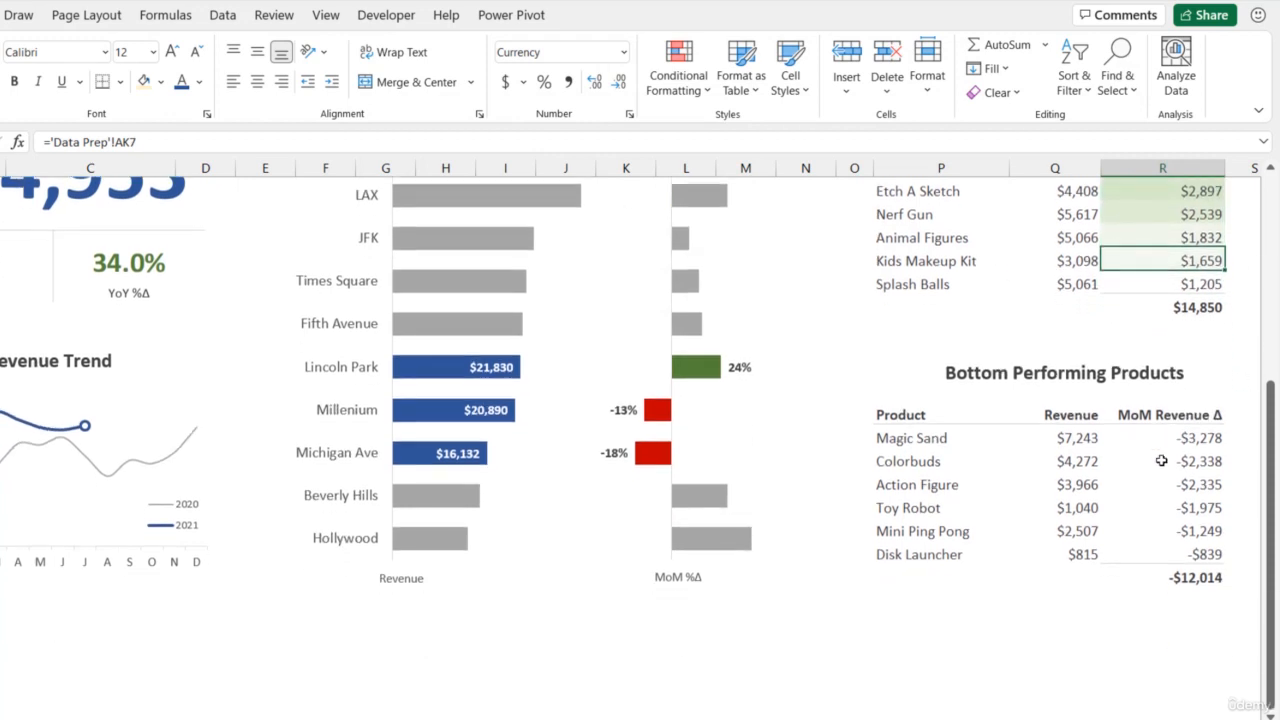
left_click_drag(1157, 436, 1157, 542)
scroll(1122, 448, "up", 2)
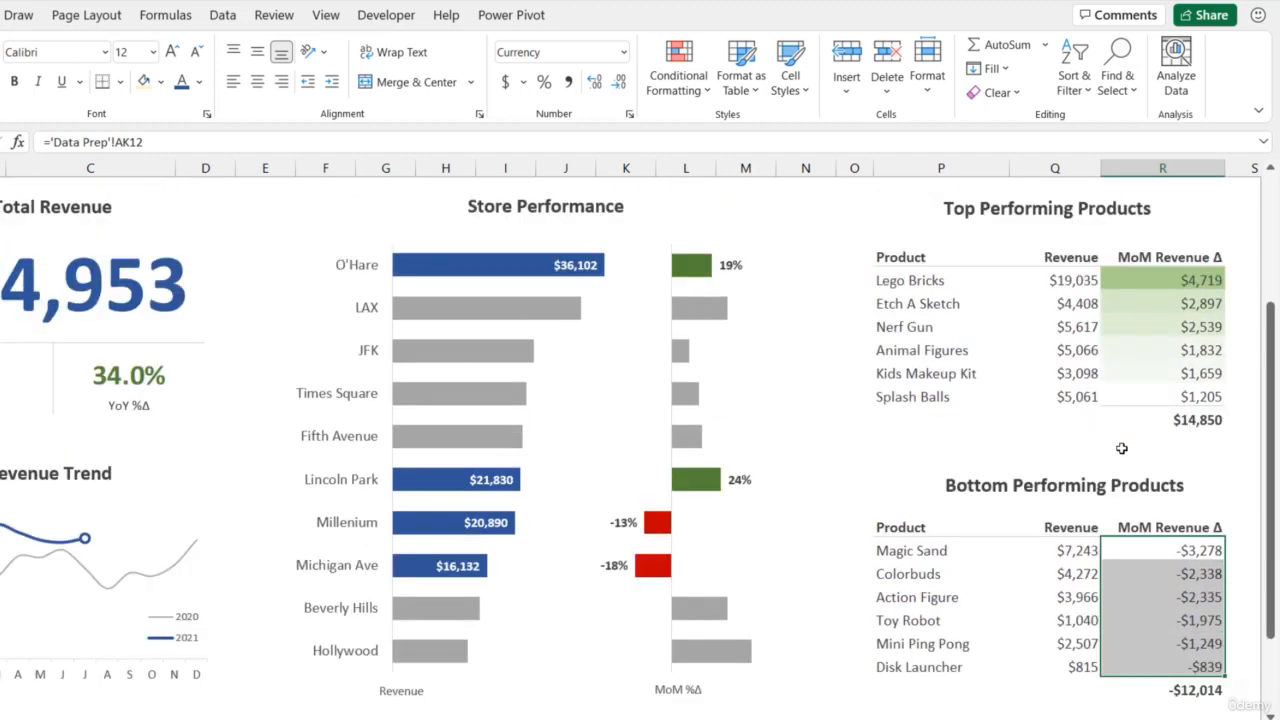
left_click(700, 65)
mouse_move(790, 267)
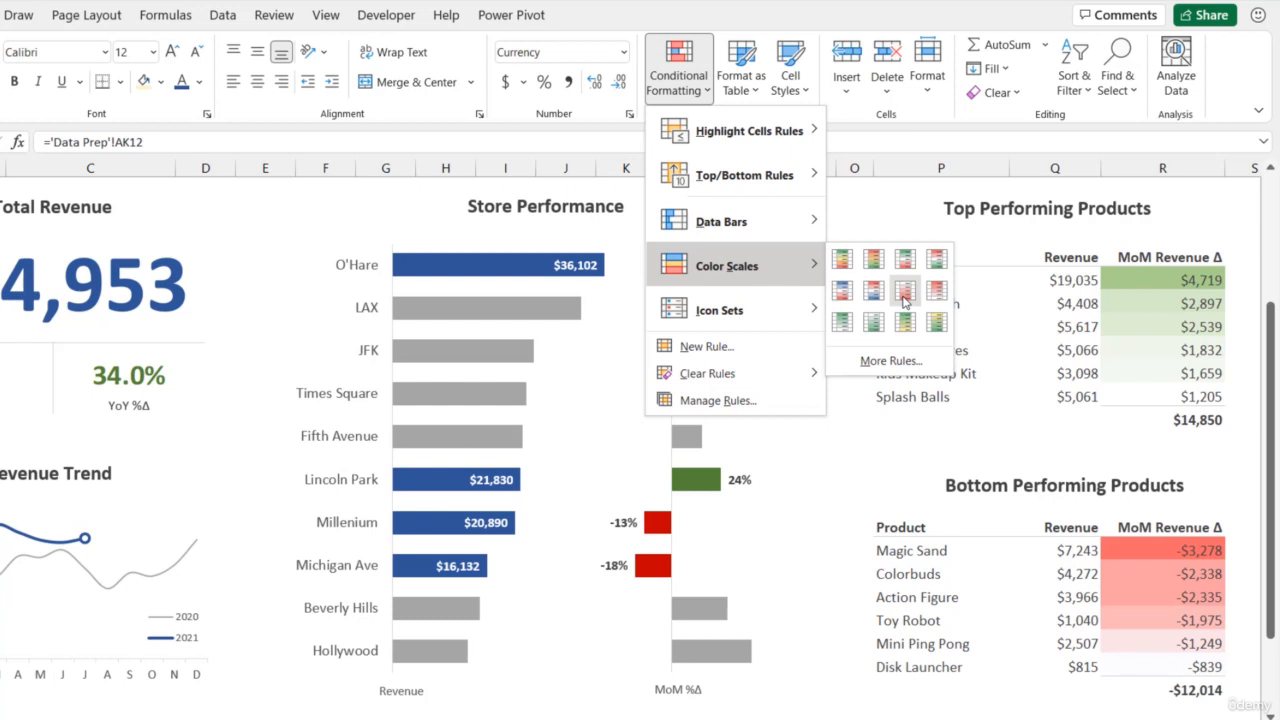
left_click(906, 292)
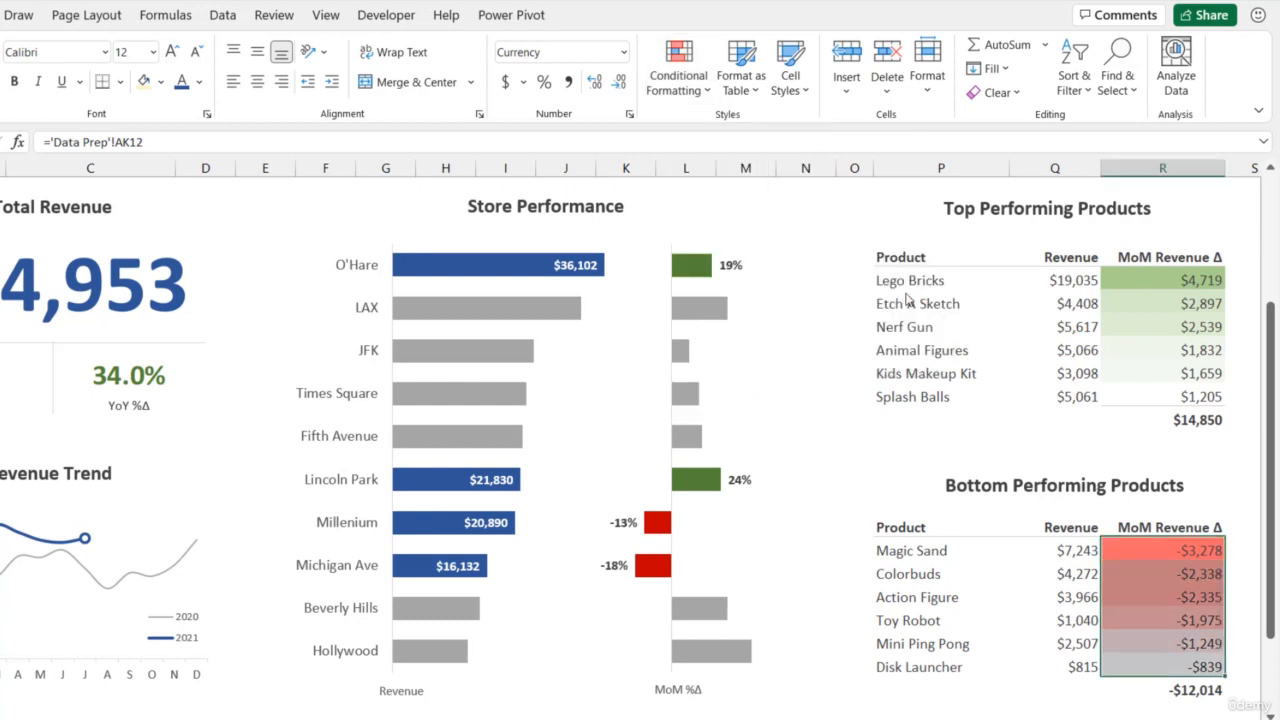
- Open the bottom products' color scale rule for editing and set its maximum color to white
left_click(679, 75)
left_click(740, 400)
left_click(646, 217)
left_click(505, 169)
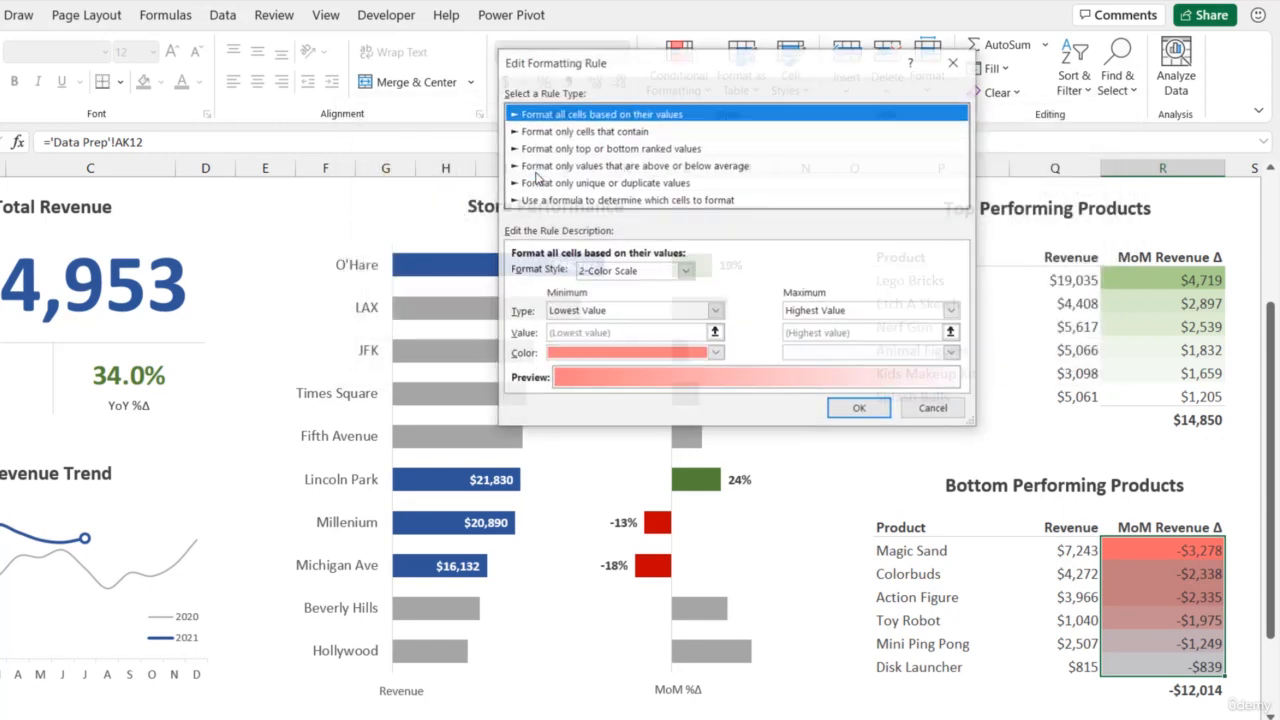
left_click(952, 355)
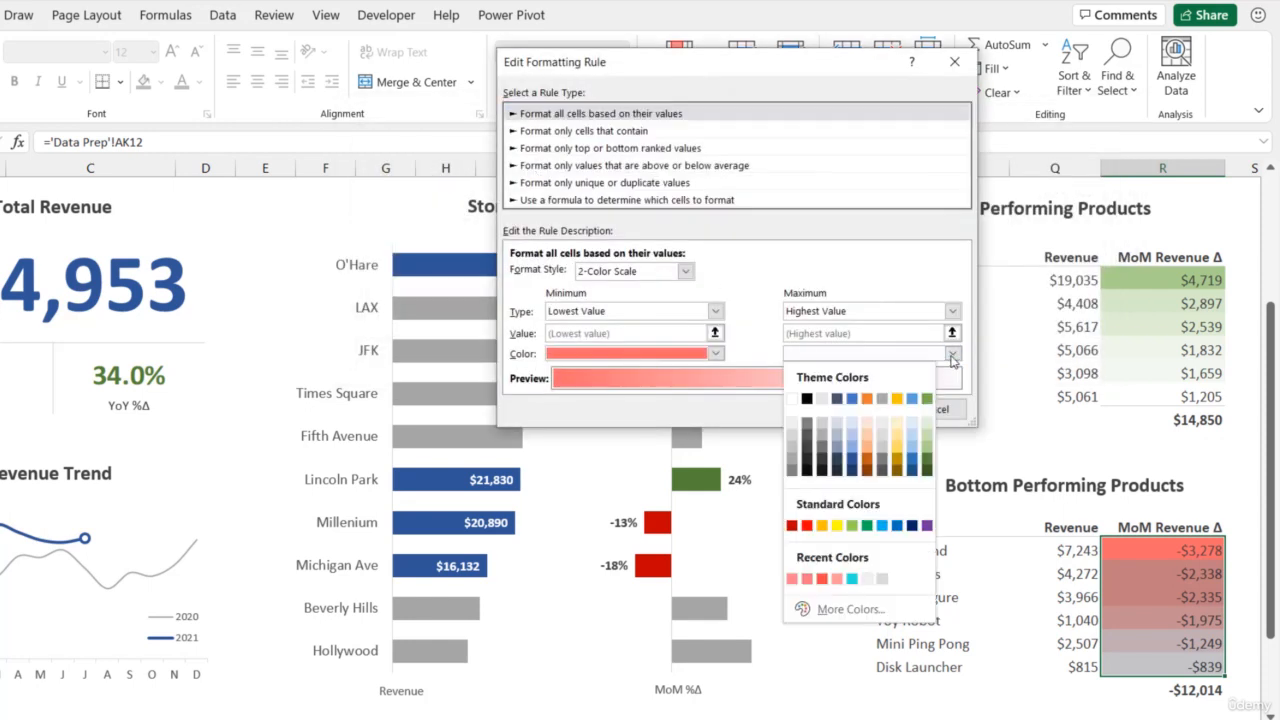
left_click(793, 399)
- Set the minimum color of the bottom products' color scale to the lighter custom red #FF6565 and apply the rule
left_click(716, 354)
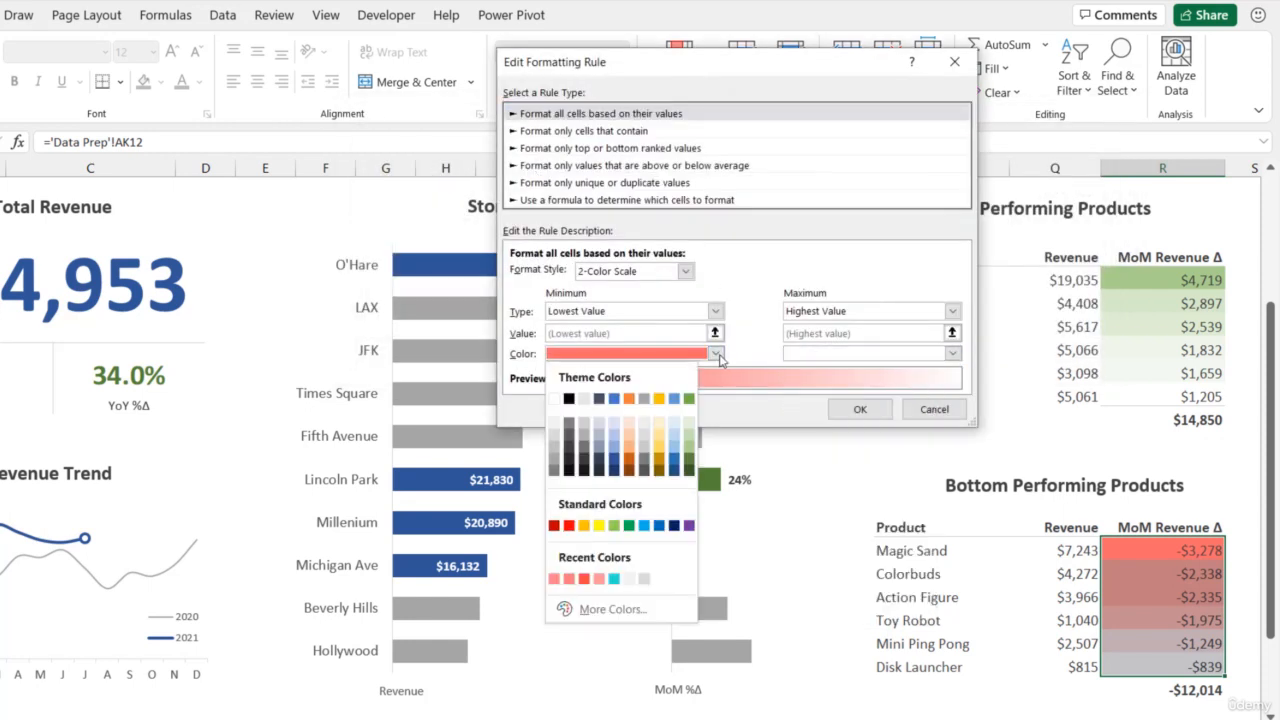
left_click(558, 525)
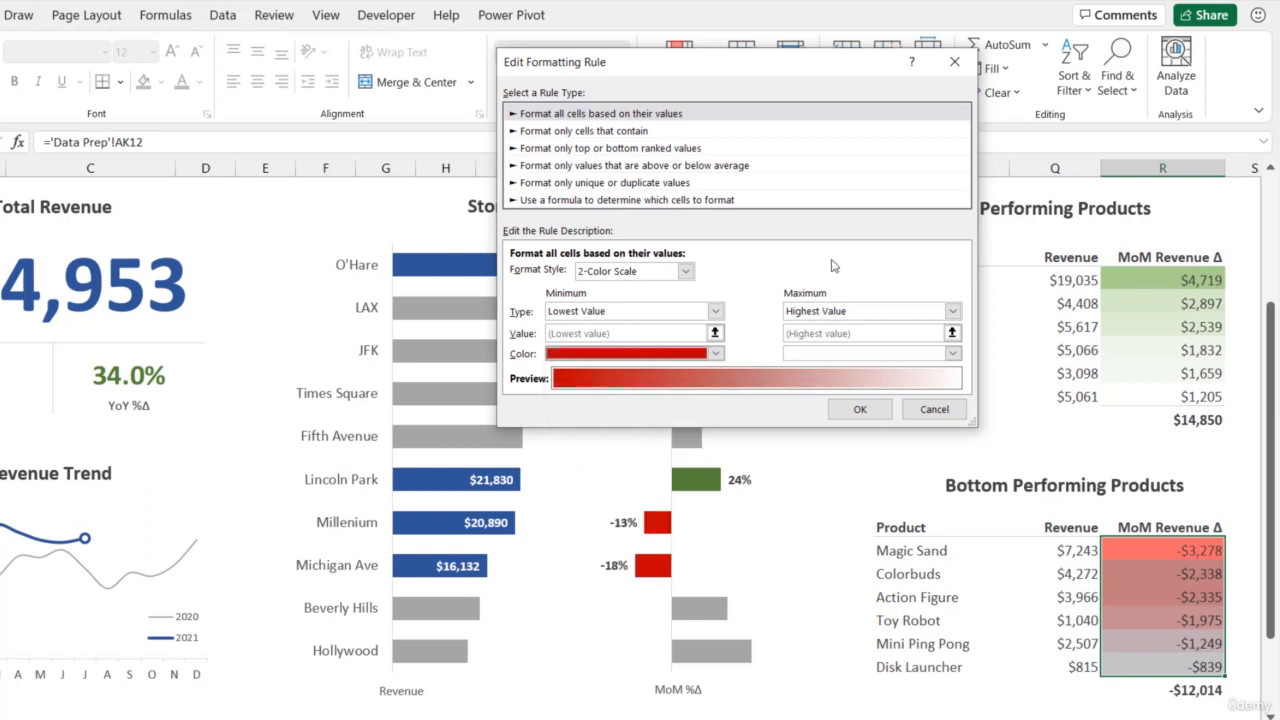
left_click(716, 353)
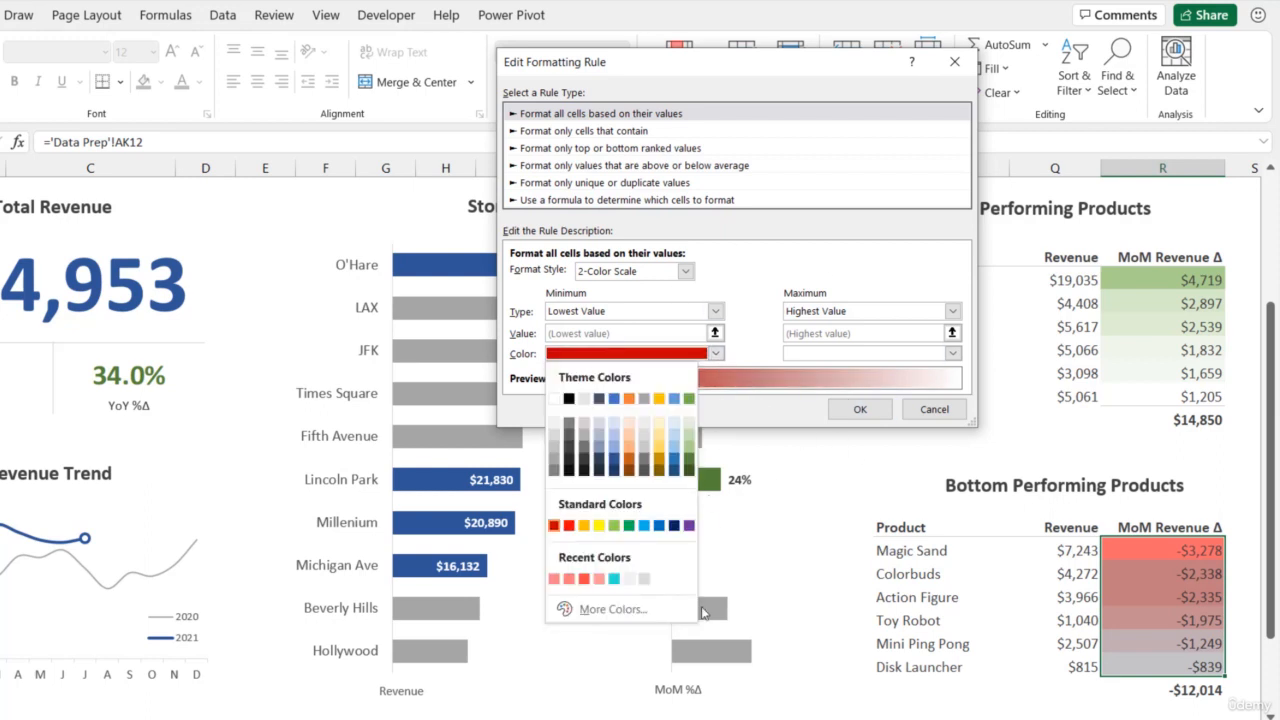
left_click(676, 605)
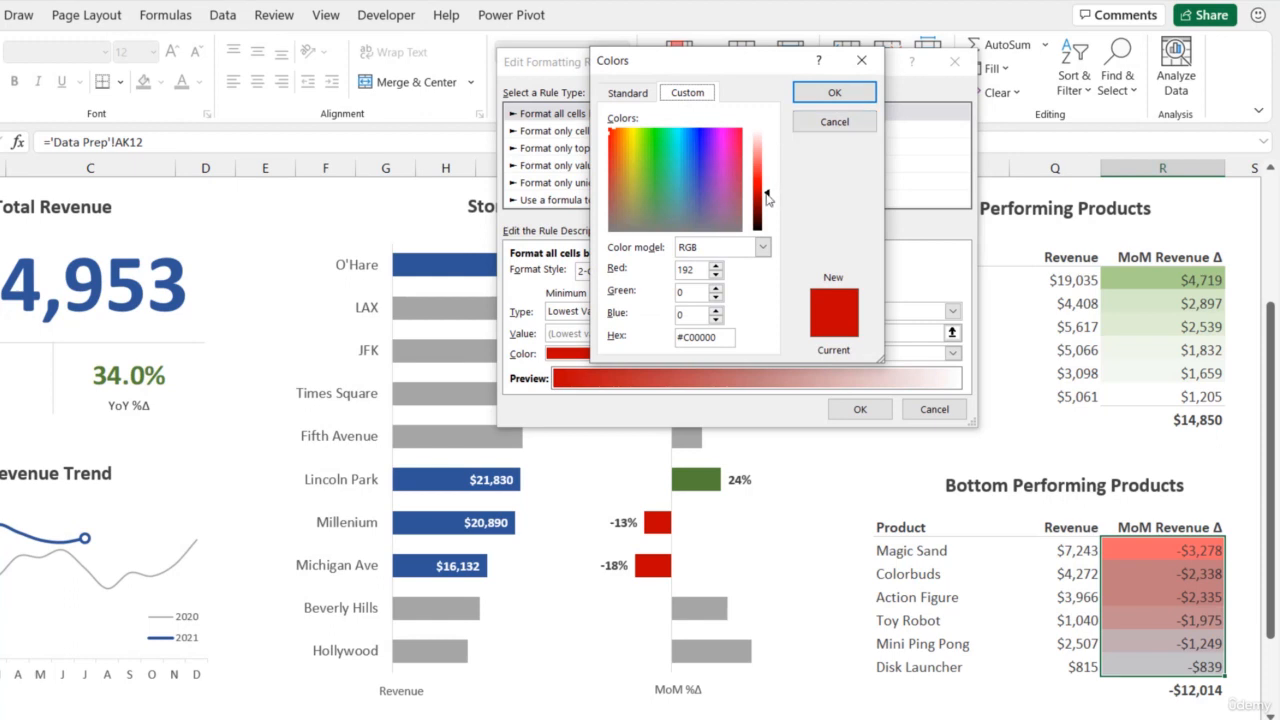
left_click_drag(766, 195, 764, 167)
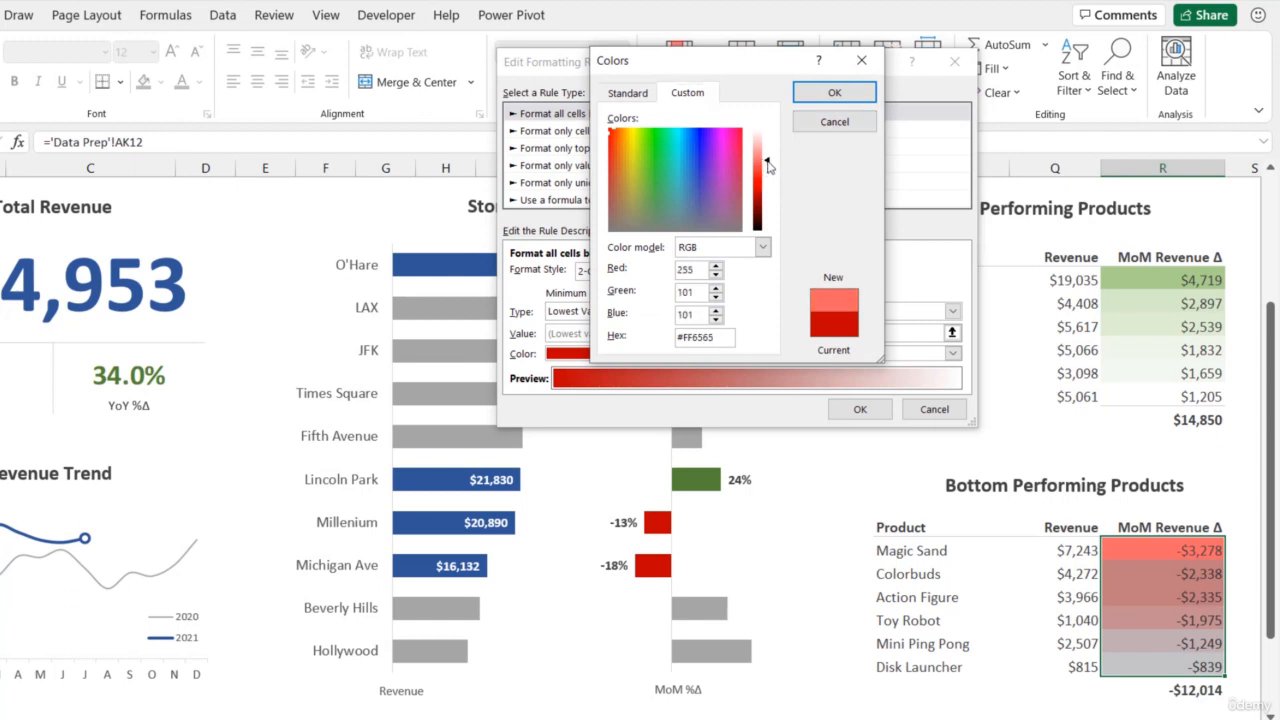
left_click(834, 93)
left_click(860, 410)
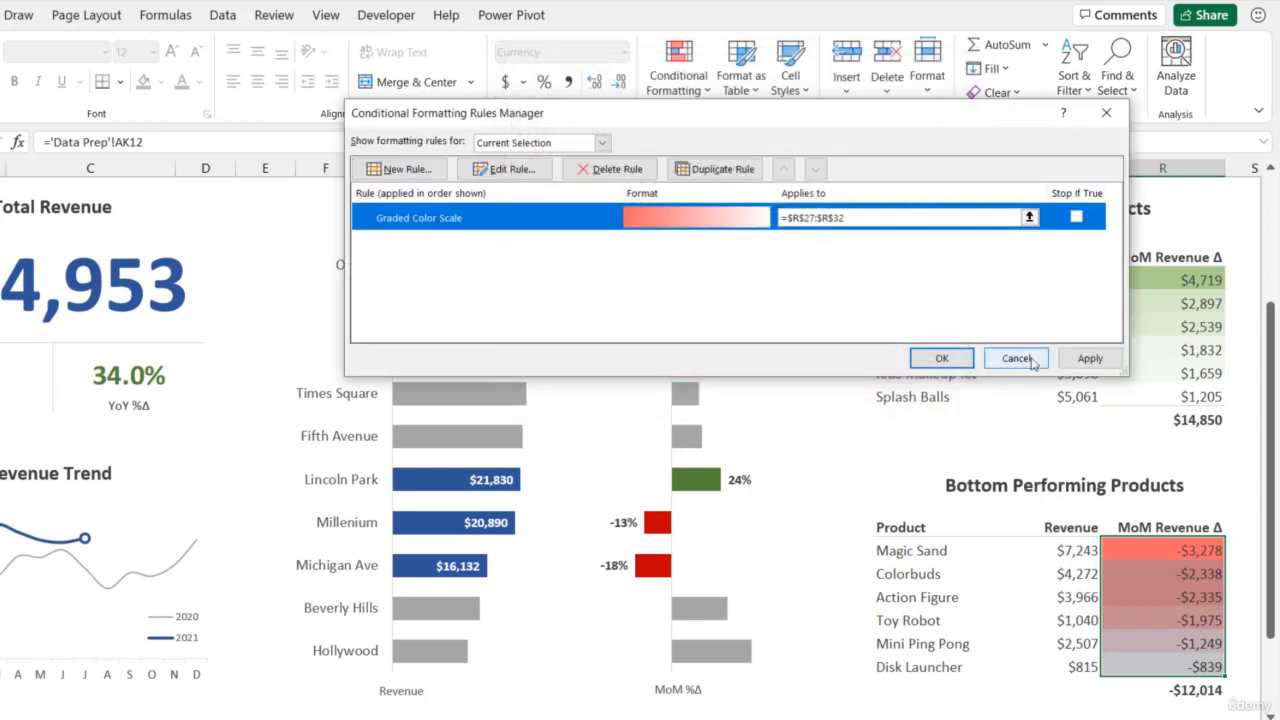
left_click(1089, 358)
left_click(941, 358)
left_click(909, 440)
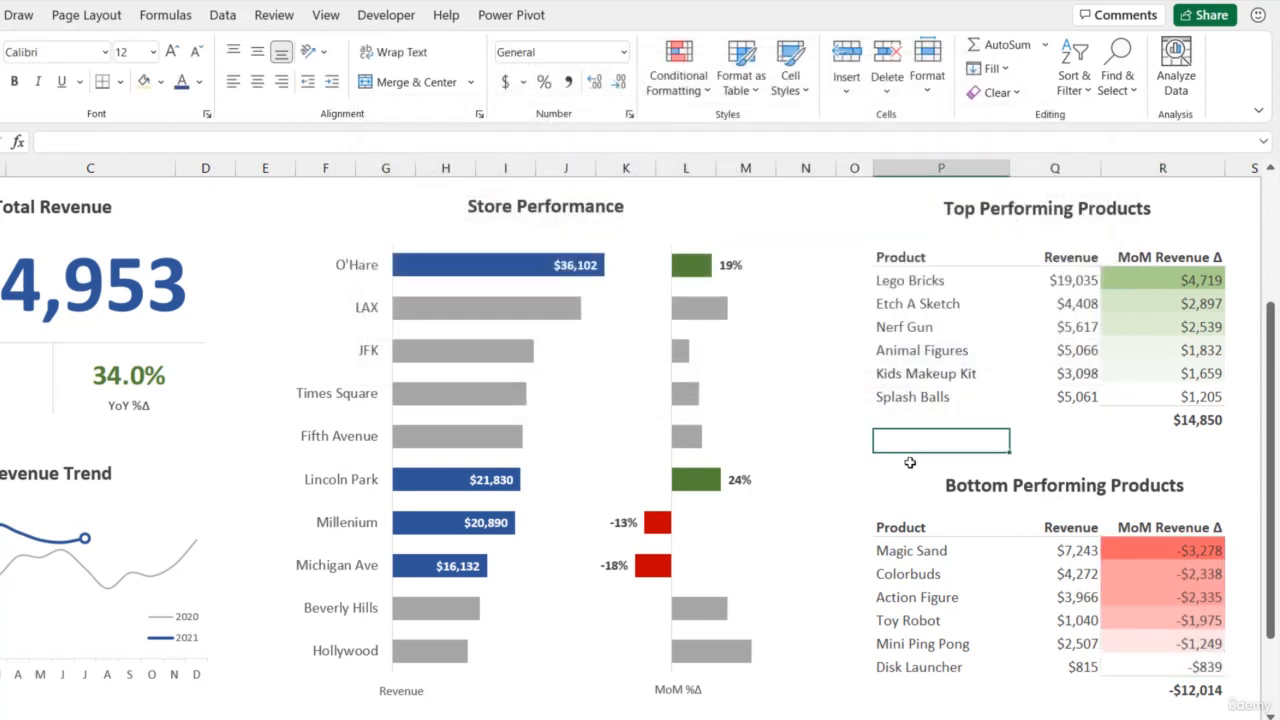
- Color the MoM Revenue Δ total of the top products dark theme green and that of the bottom products standard dark red
left_click(1187, 421)
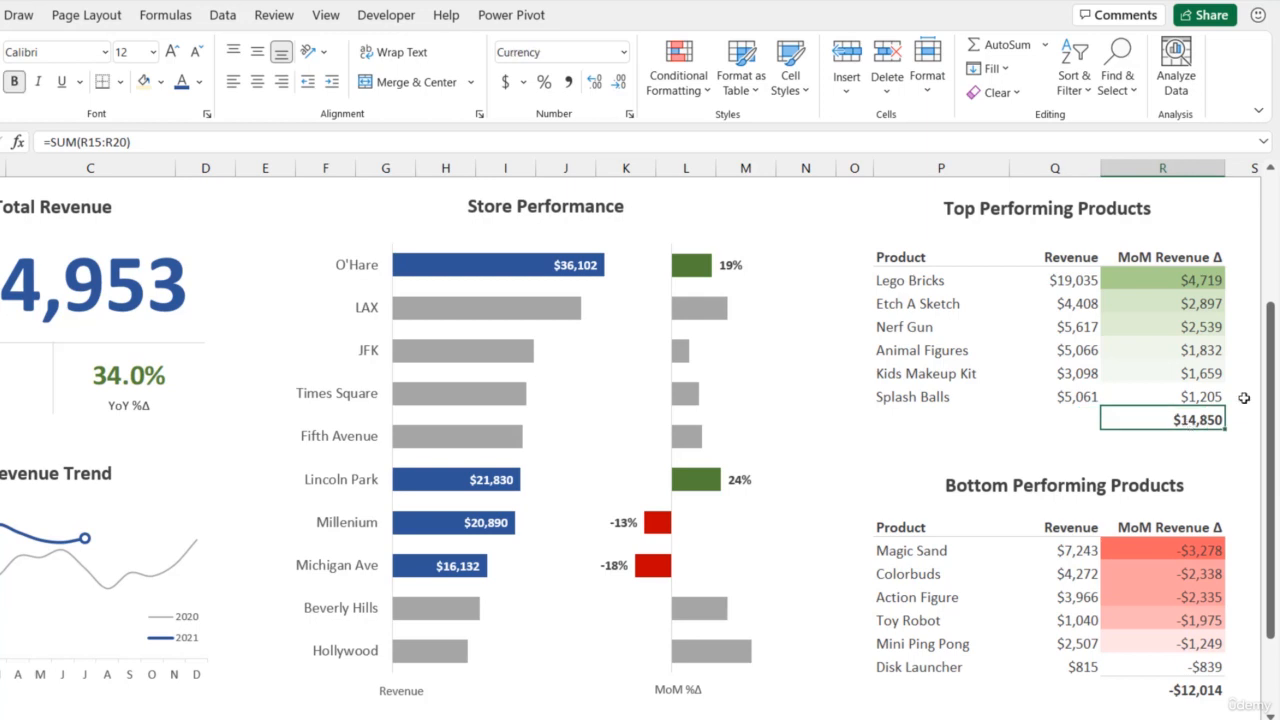
left_click(199, 83)
left_click(314, 217)
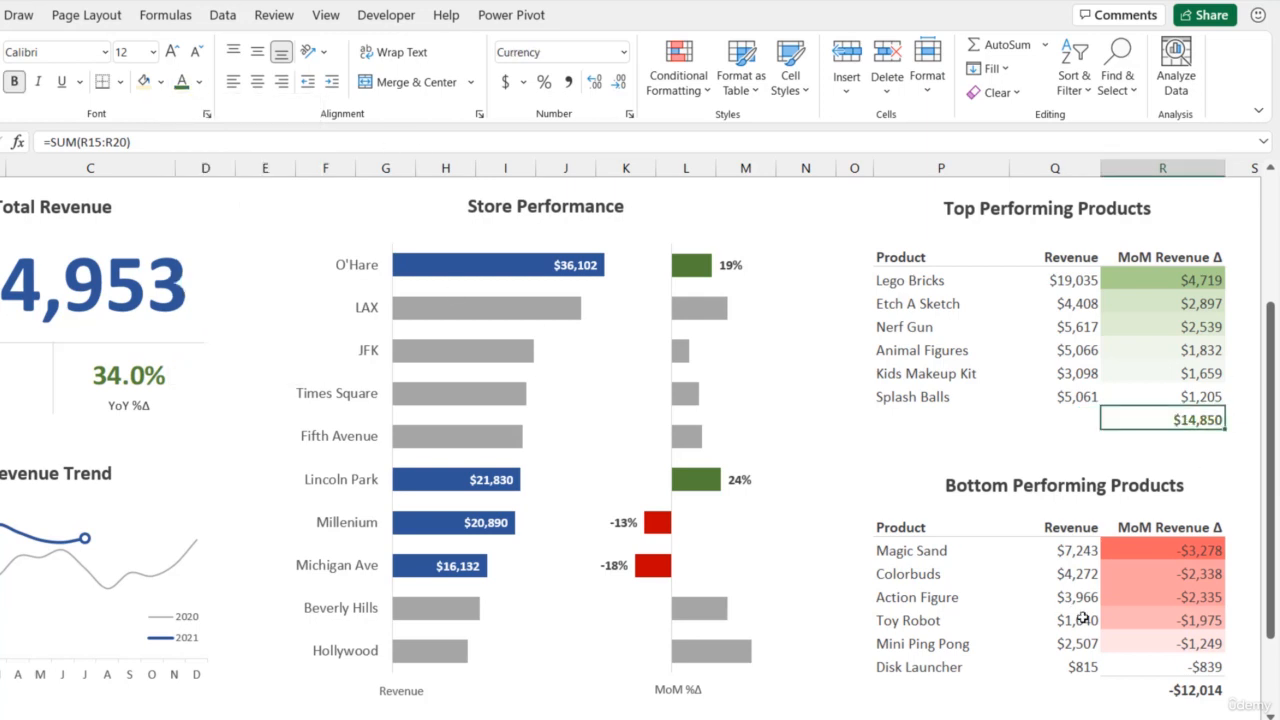
left_click(1183, 692)
left_click(199, 83)
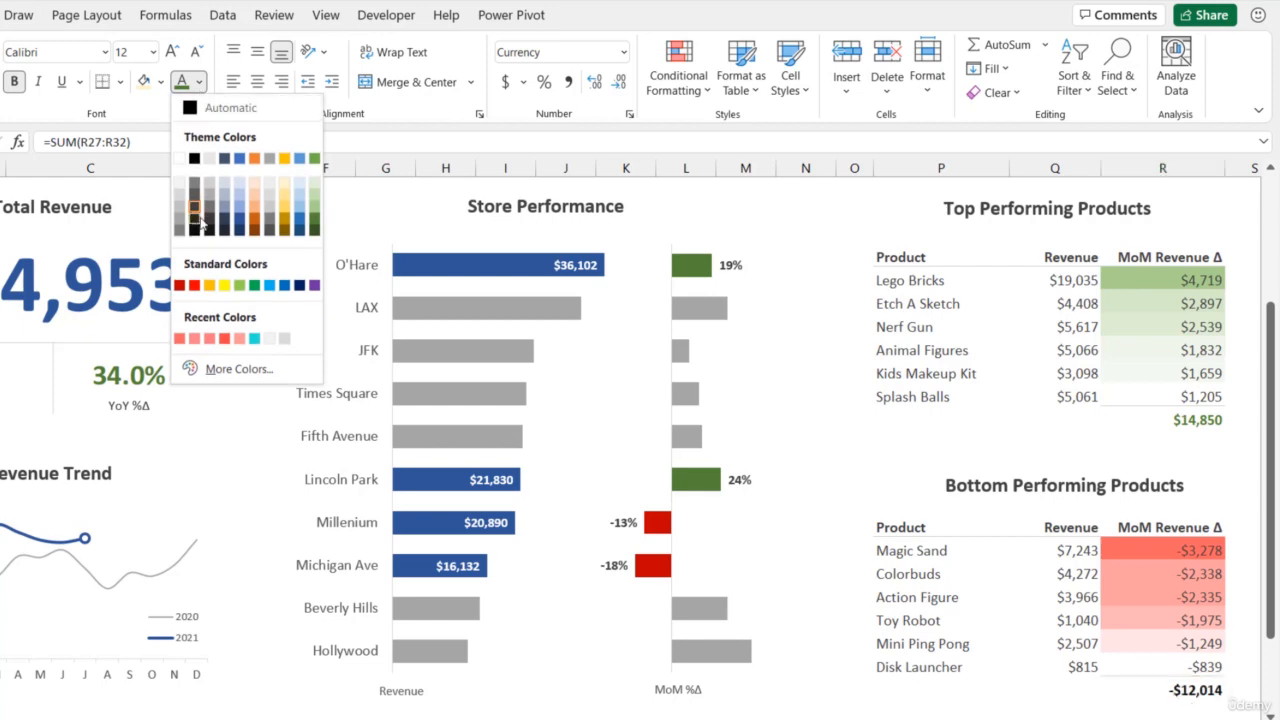
left_click(179, 285)
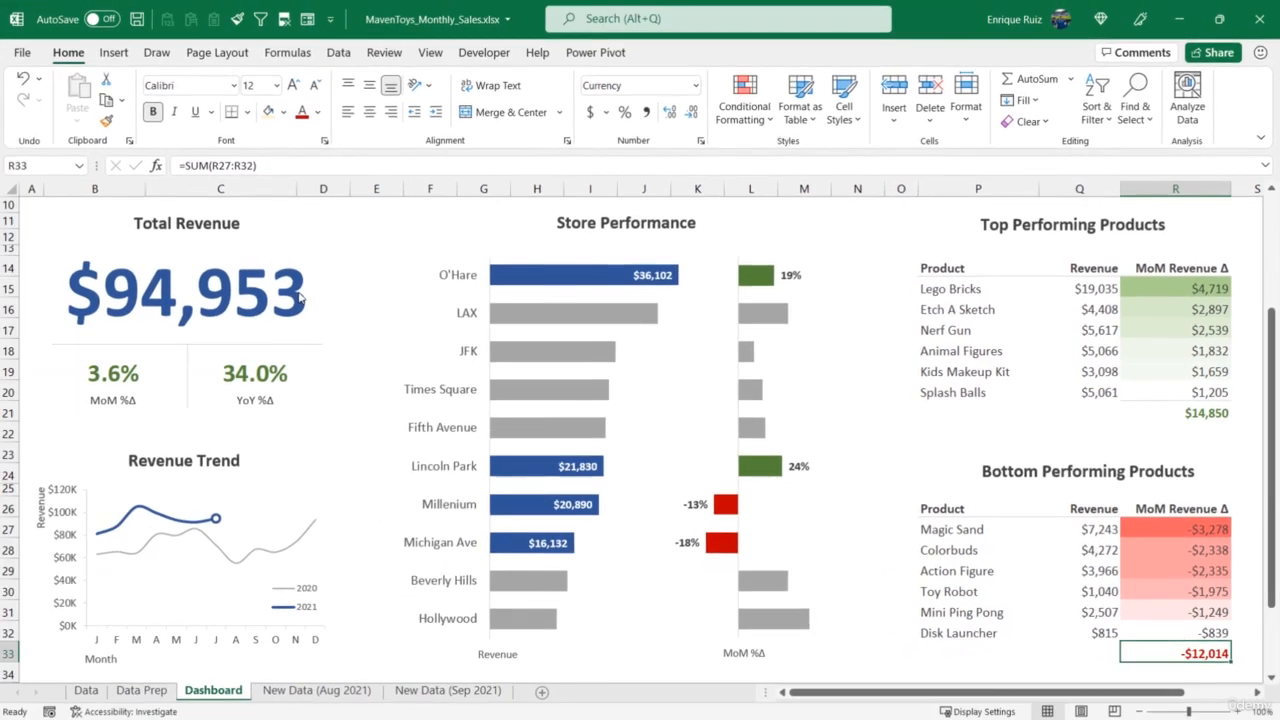
- Hide the ribbon in full-screen mode and show the dashboard from its title row
left_click(1260, 139)
left_click(1128, 256)
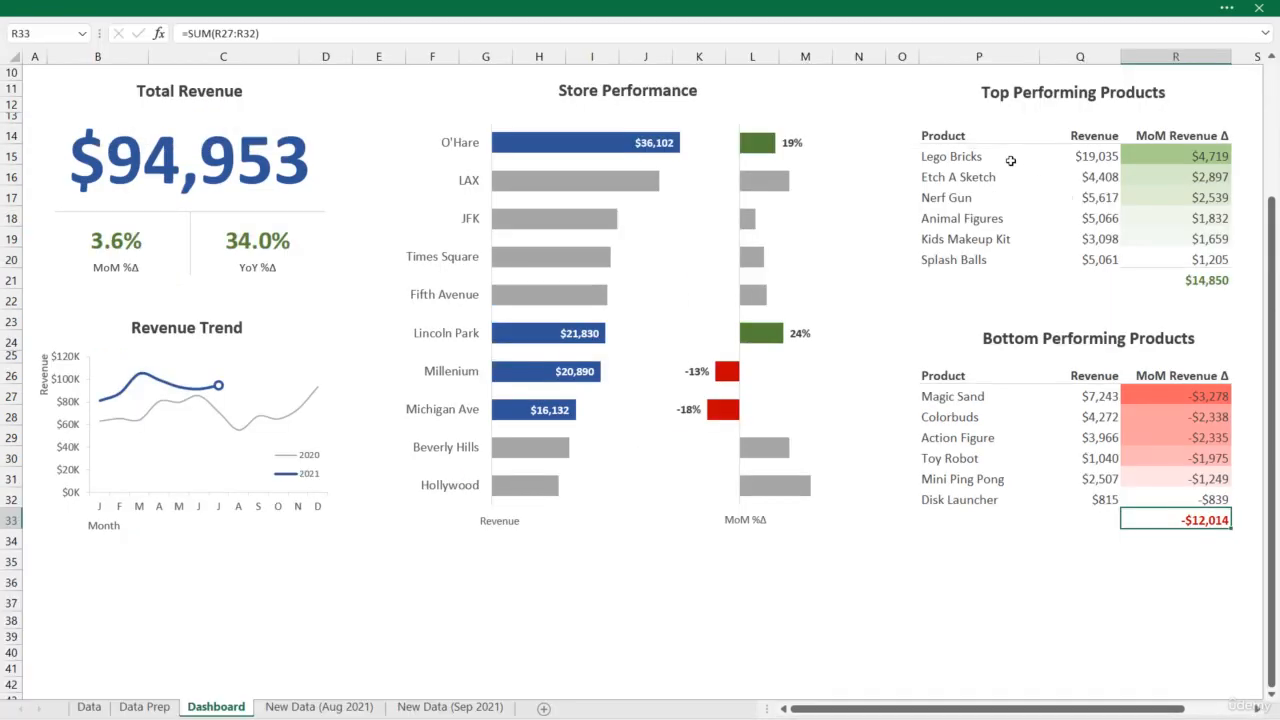
left_click(923, 103)
scroll(915, 130, "up", 3)
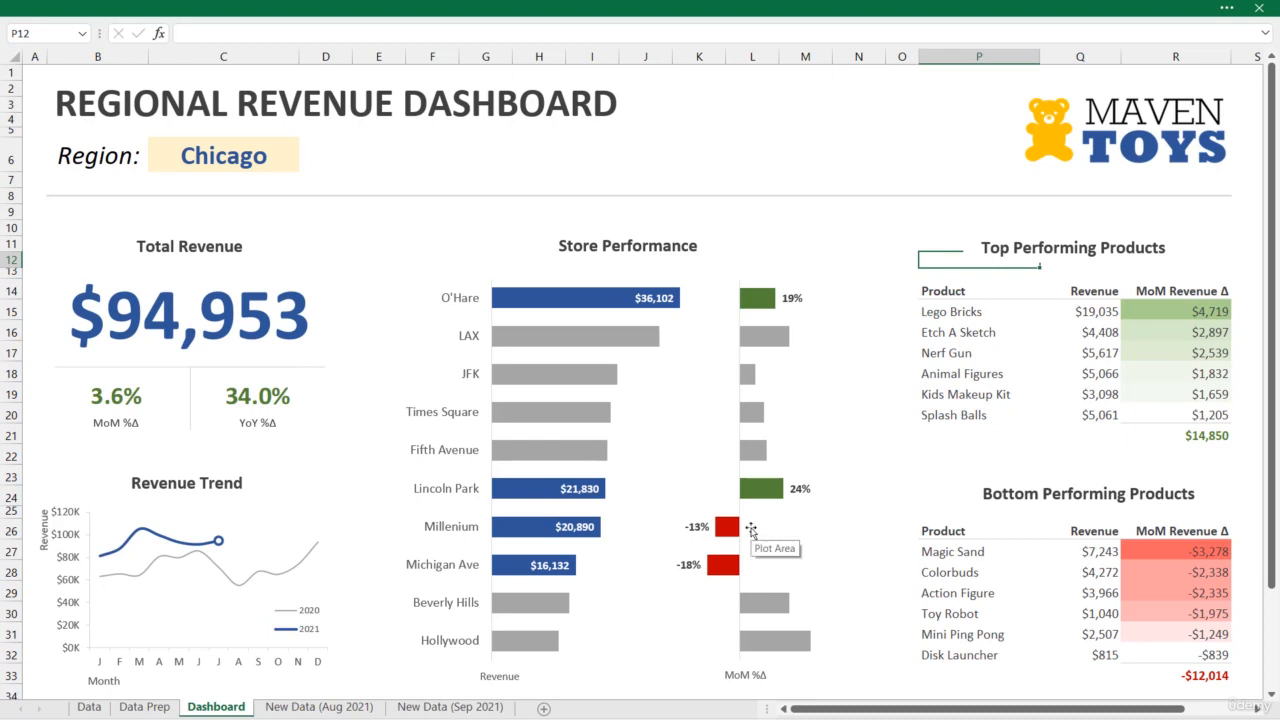
- Change the dashboard's Region selection to New York
left_click(223, 155)
left_click(305, 163)
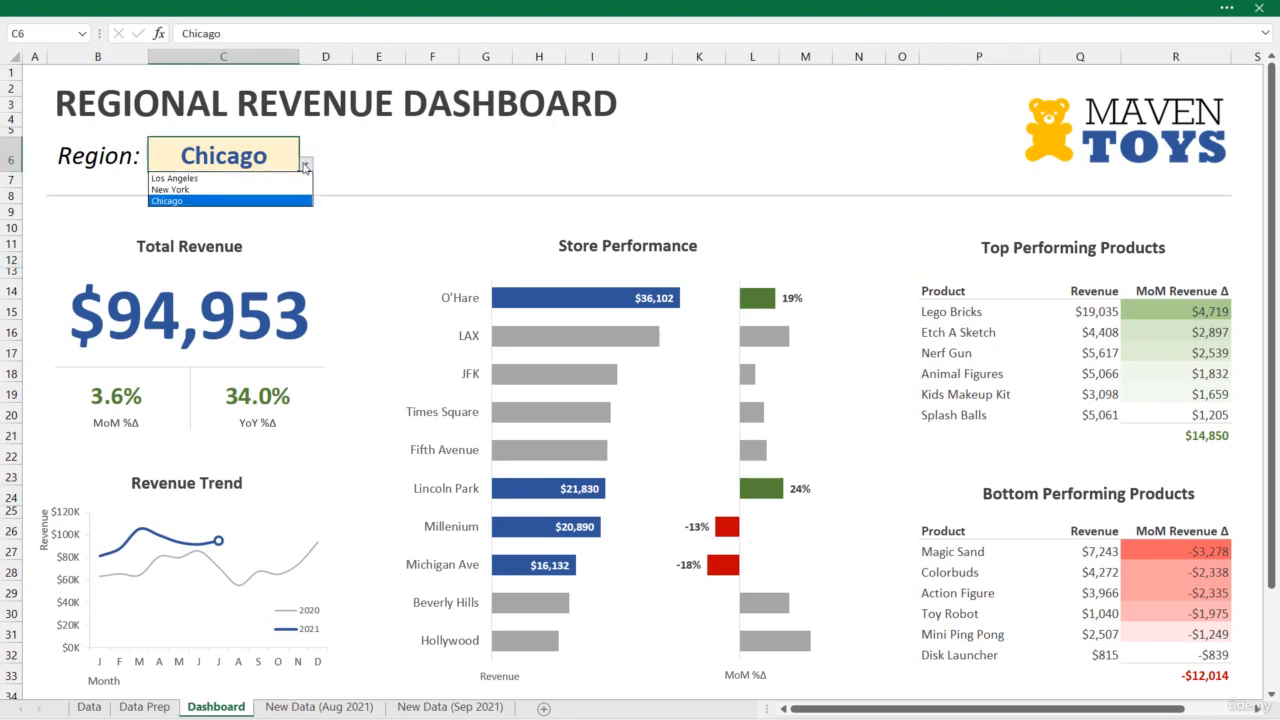
left_click(249, 190)
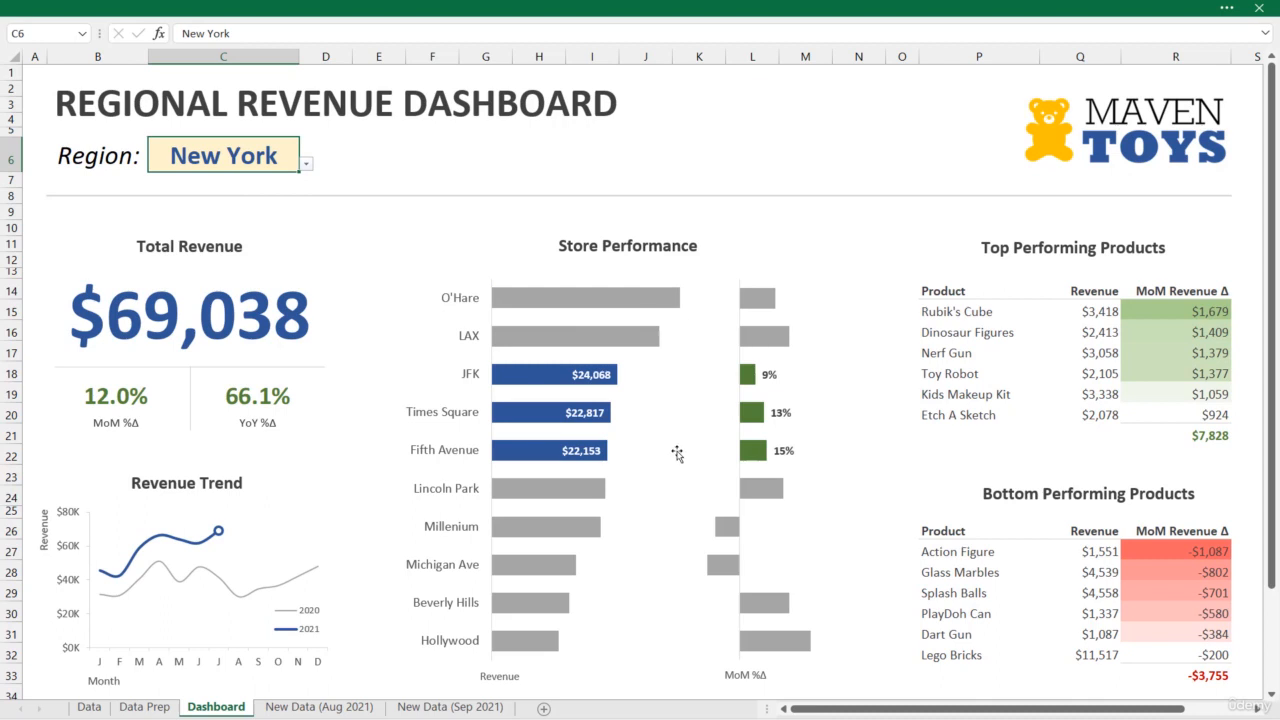